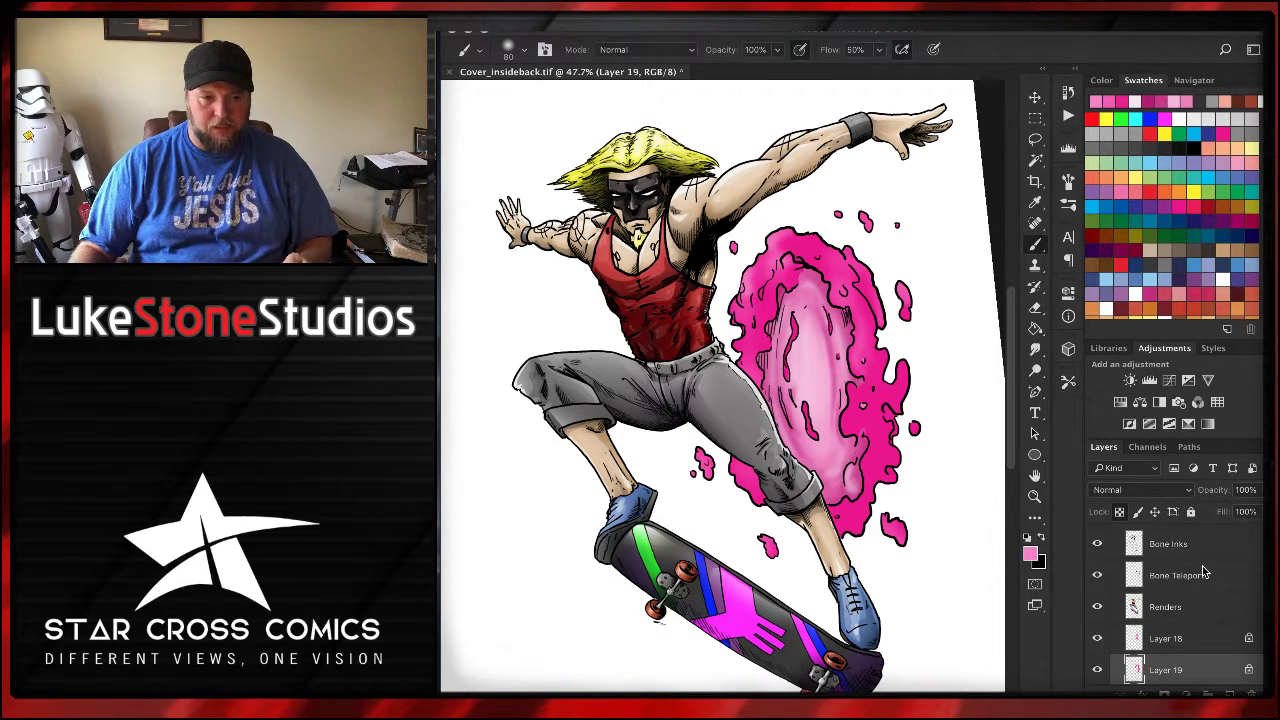
# - Hide Layer 18 and Layer 19 to expose the portal's flat colours
pyautogui.scroll(-2, 1204, 572)
pyautogui.click(1098, 577)
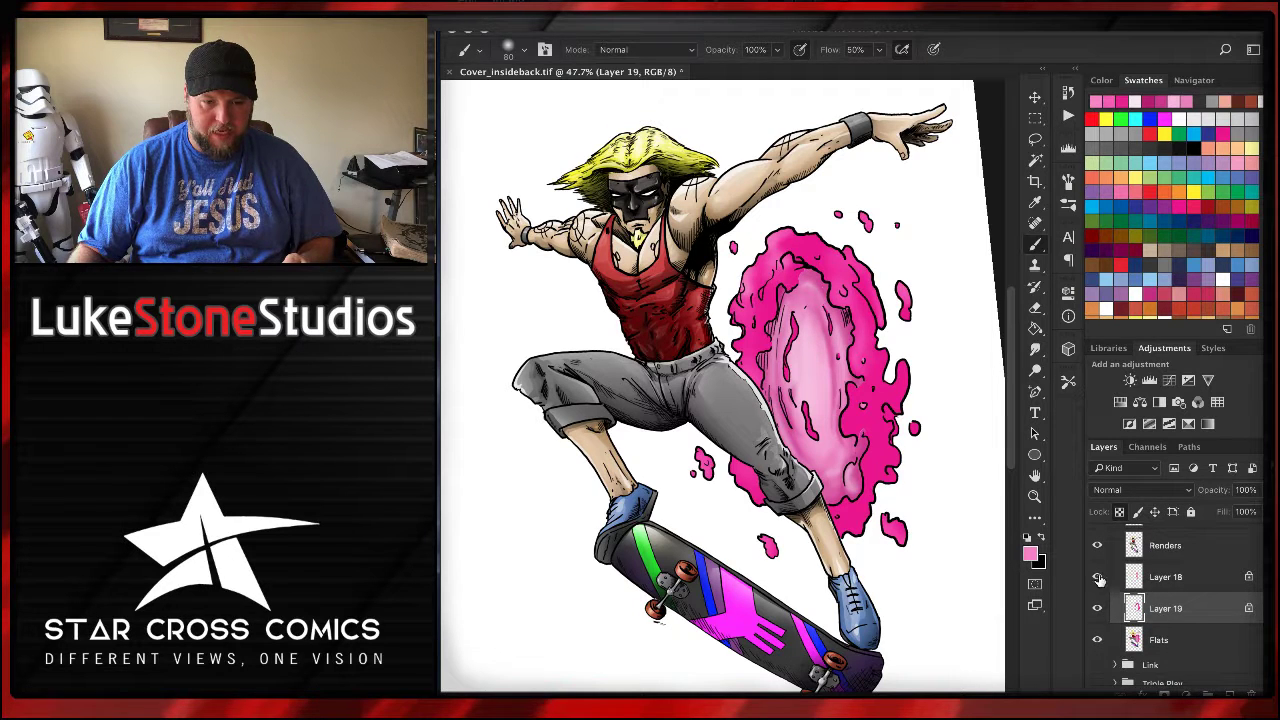
pyautogui.click(1098, 609)
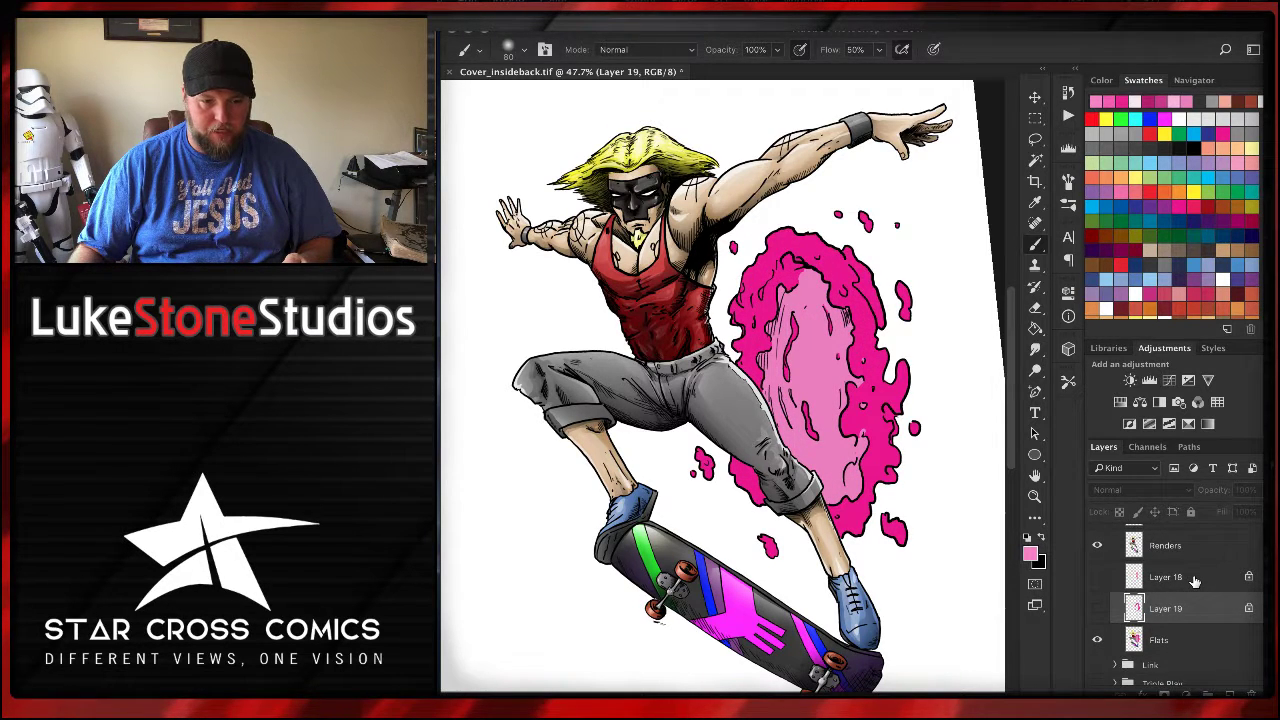
pyautogui.scroll(2, 1195, 581)
pyautogui.scroll(1, 1195, 581)
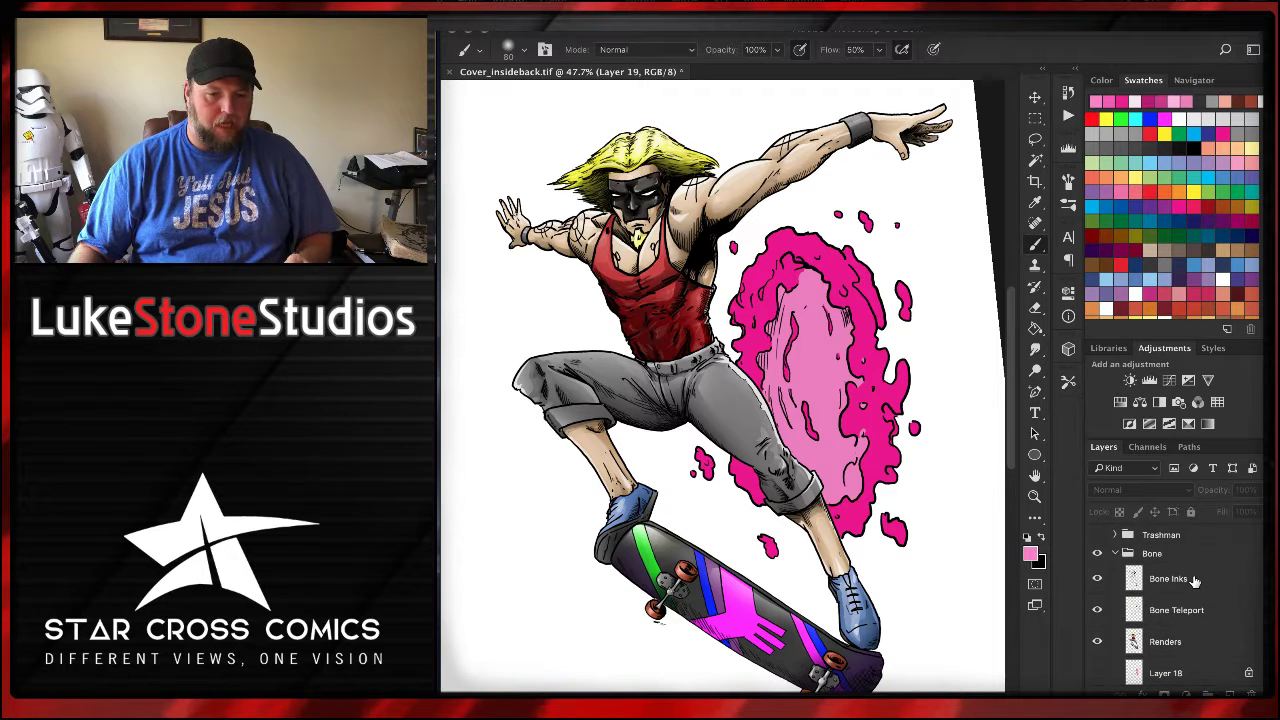
# - Toggle the Renders layer's visibility to compare the figure's rendered shading with its flat colours
pyautogui.scroll(-2, 1195, 581)
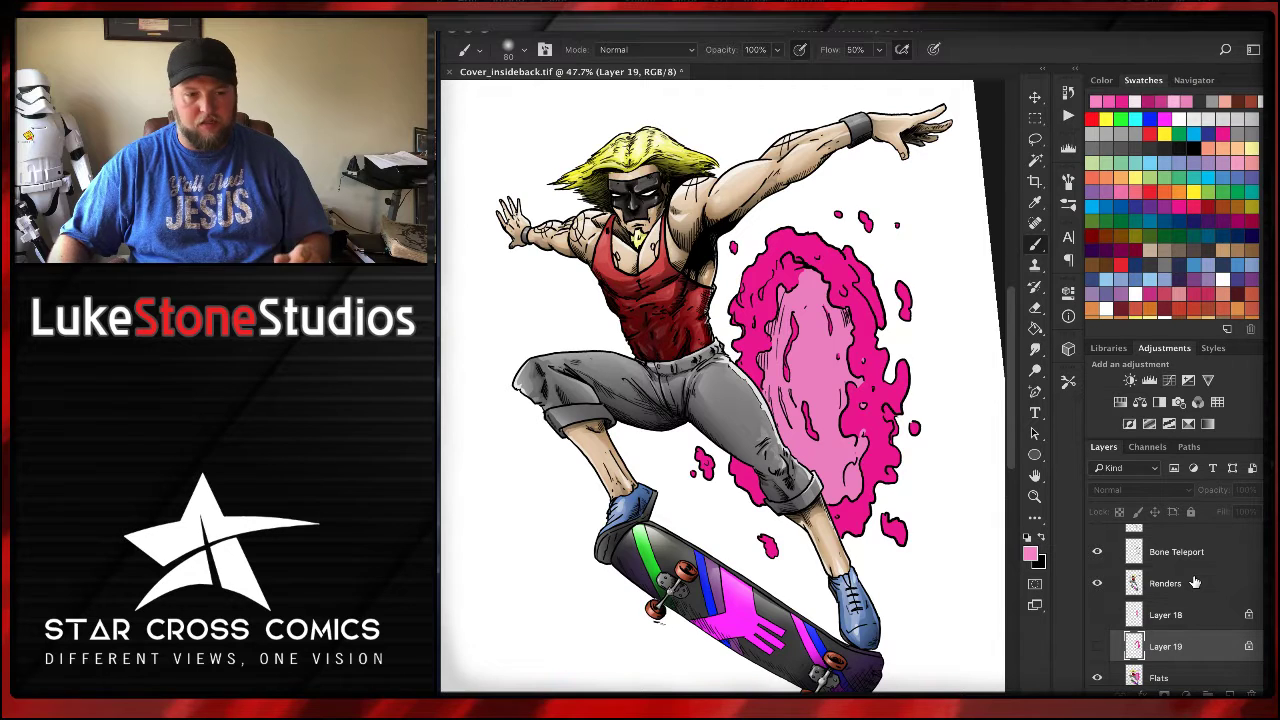
pyautogui.click(1101, 585)
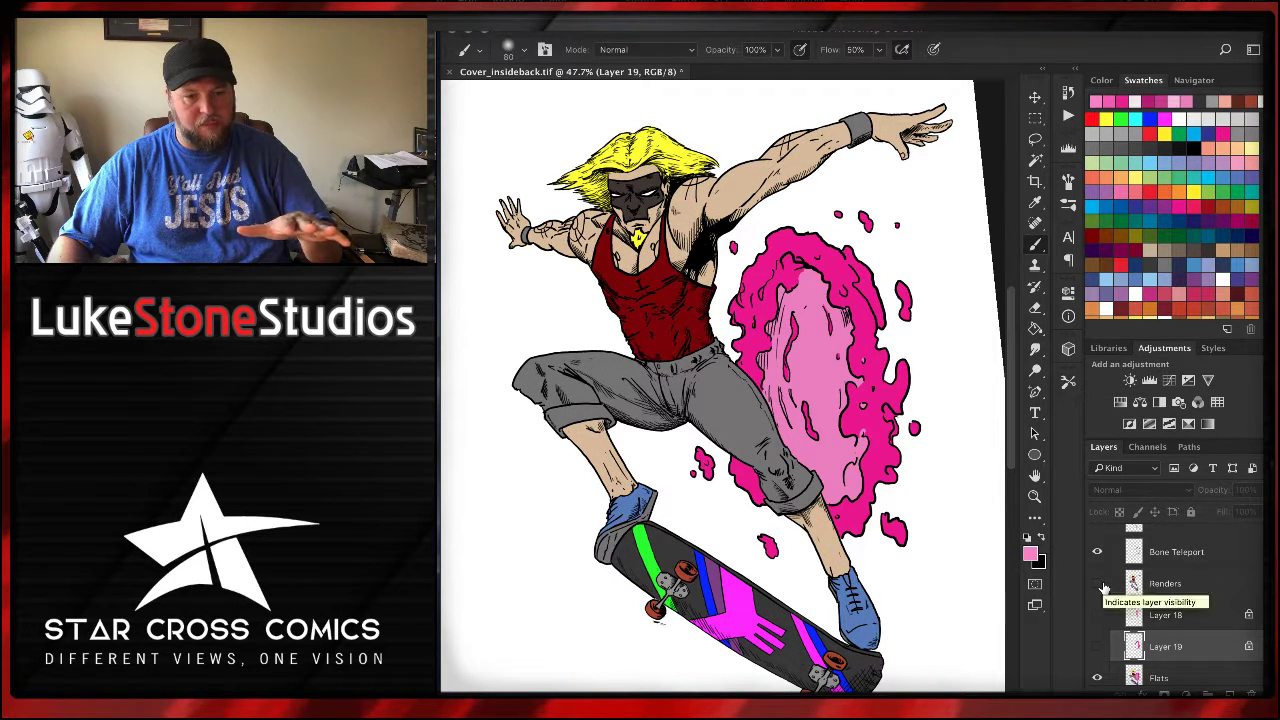
pyautogui.click(1103, 586)
pyautogui.click(1101, 585)
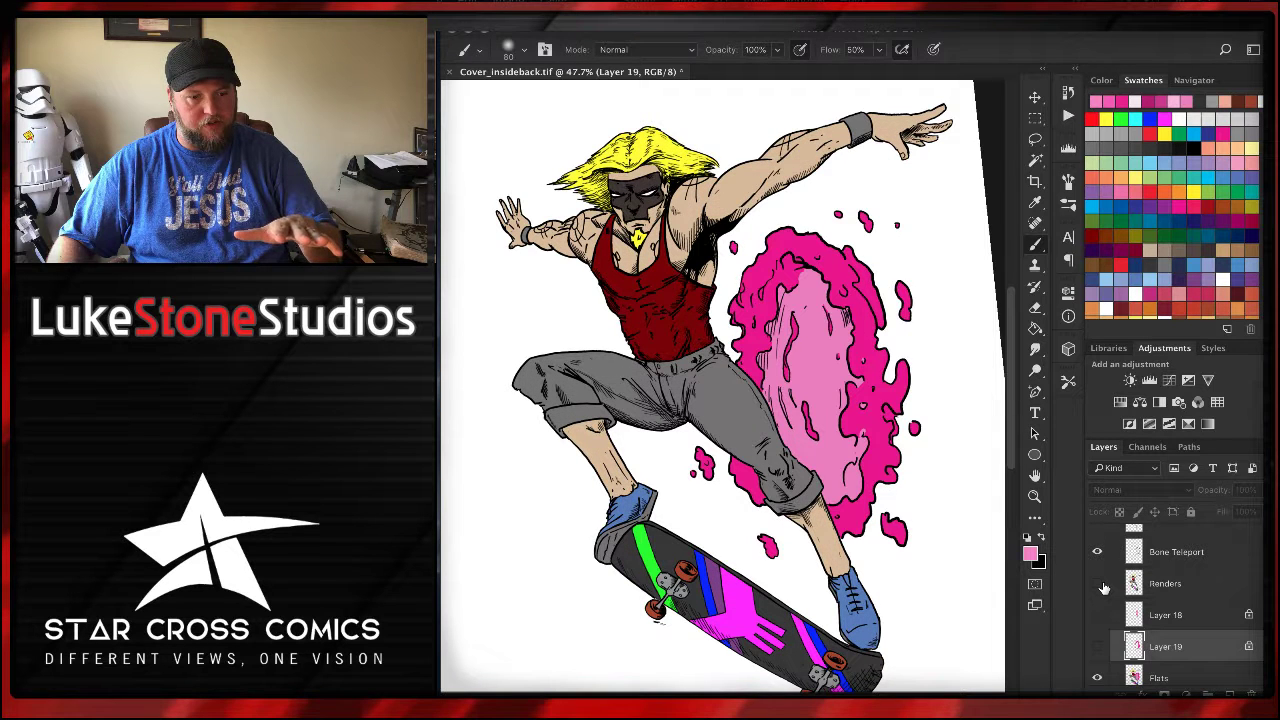
pyautogui.click(1101, 585)
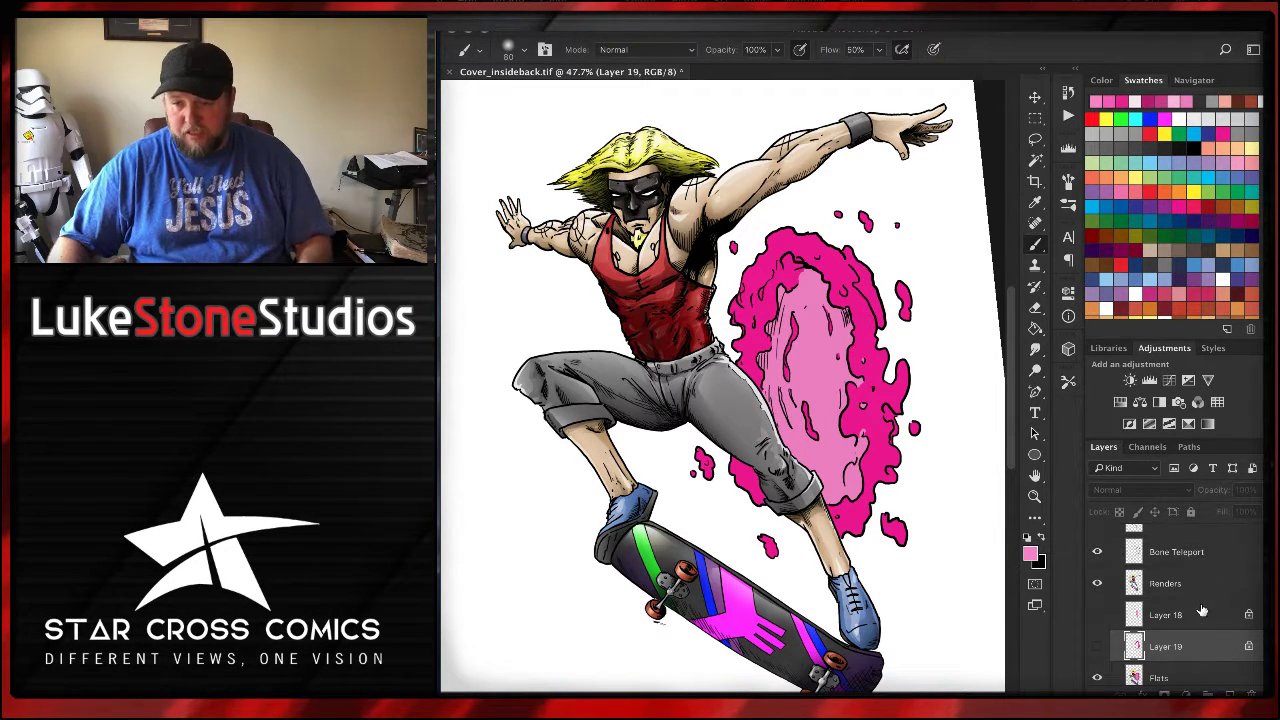
# - Delete Layer 18 and Layer 19, keeping the Flats layer active
pyautogui.scroll(-2, 1202, 611)
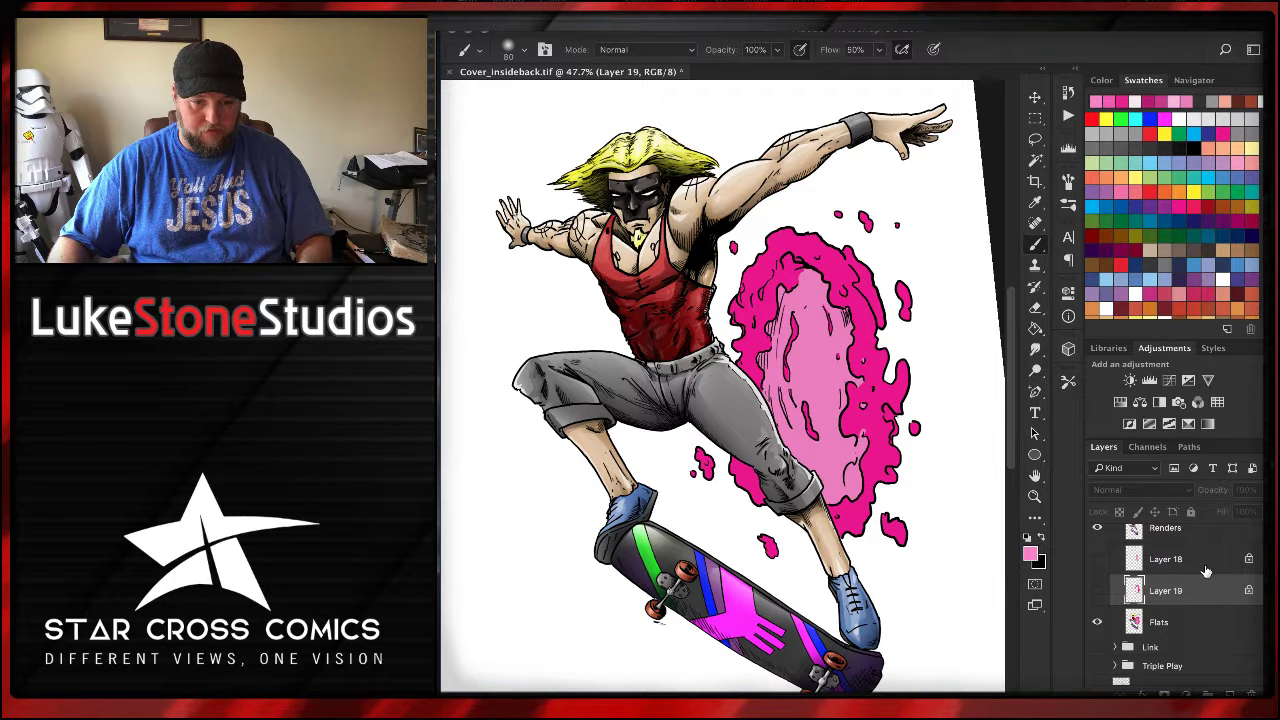
pyautogui.click(1206, 571)
pyautogui.press('BackSpace')
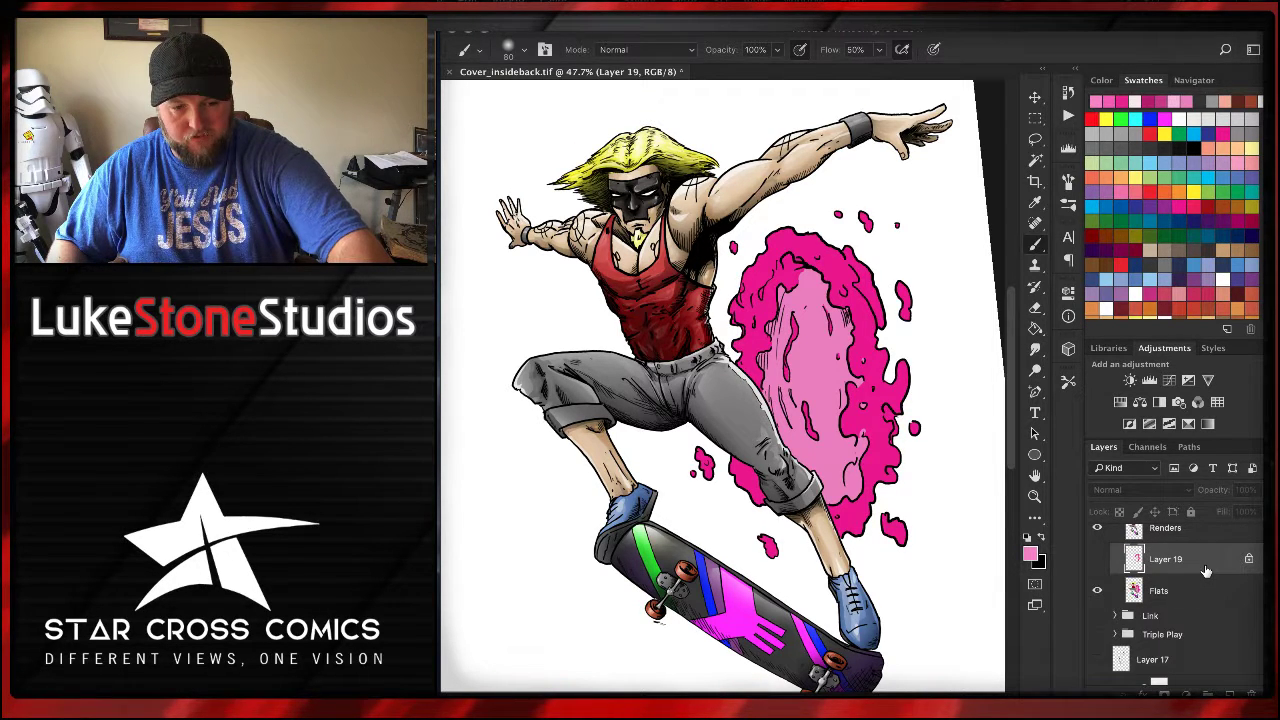
pyautogui.hotkey('ctrl', 'e')
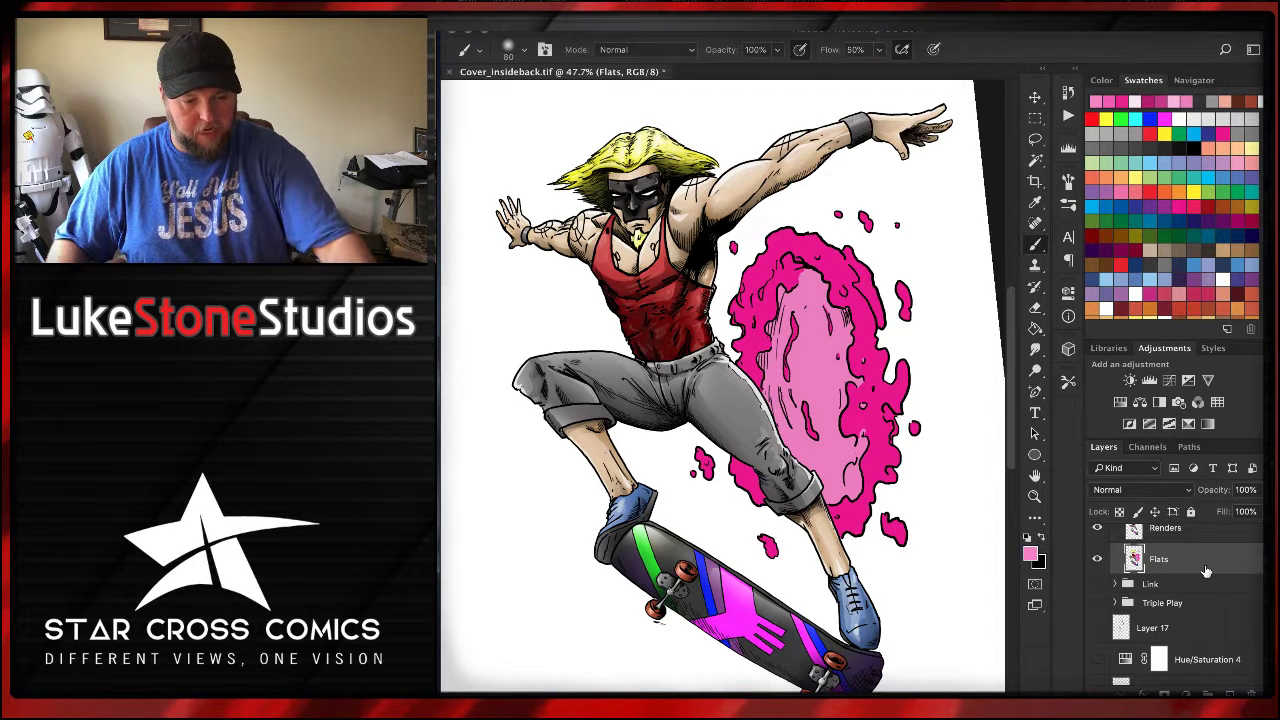
# - Copy the portal's light pink centre from the Flats layer to a new layer and lock its transparent pixels
pyautogui.press('w')
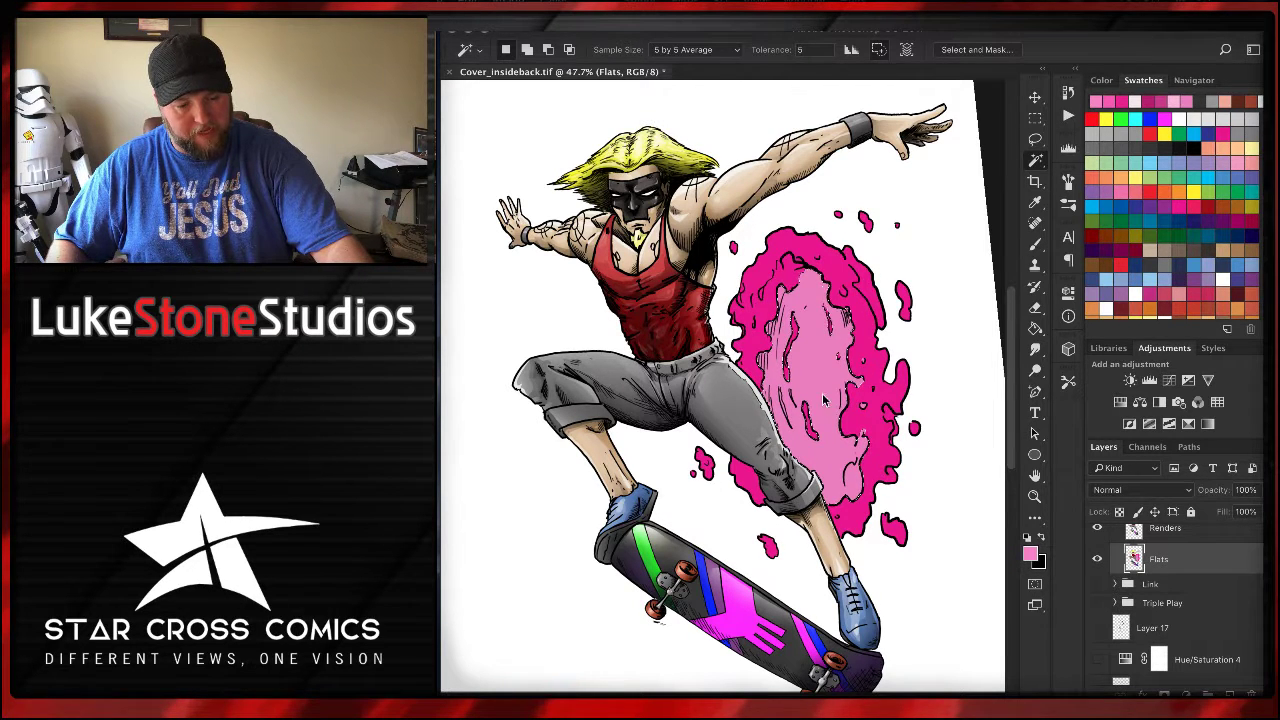
pyautogui.hotkey('ctrl', 'shift', 'alt', 'n')
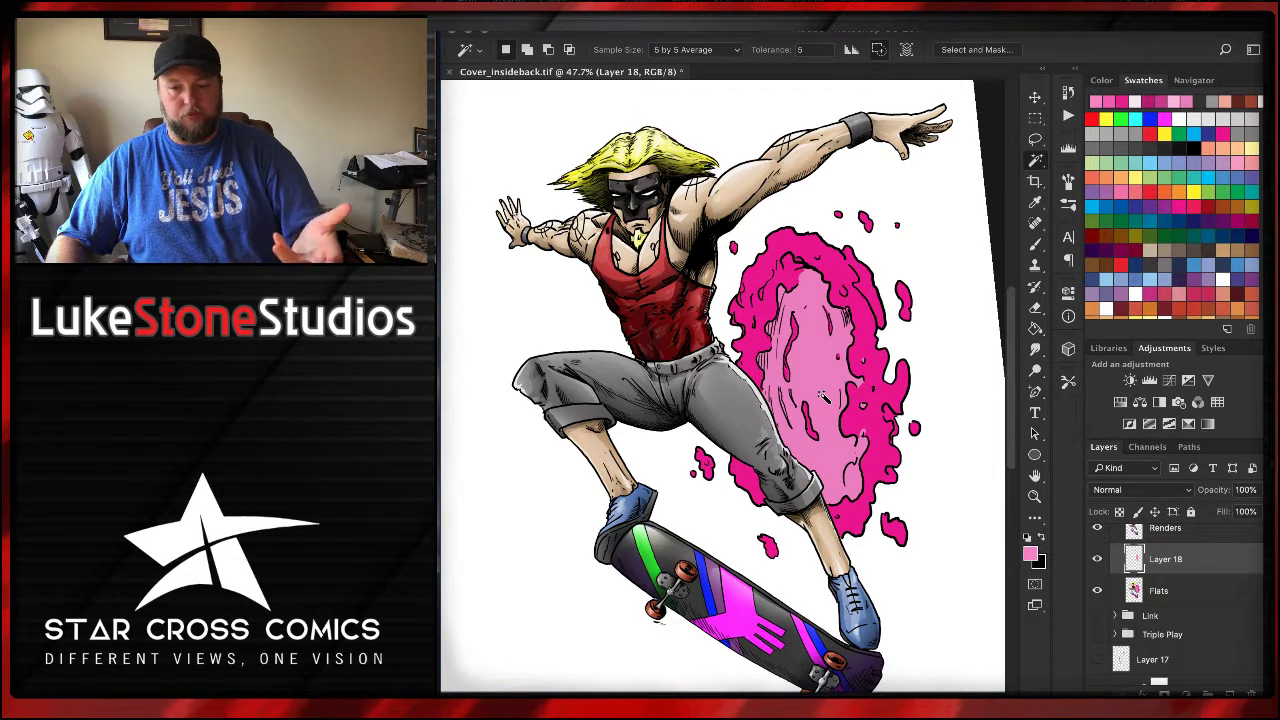
pyautogui.click(1120, 511)
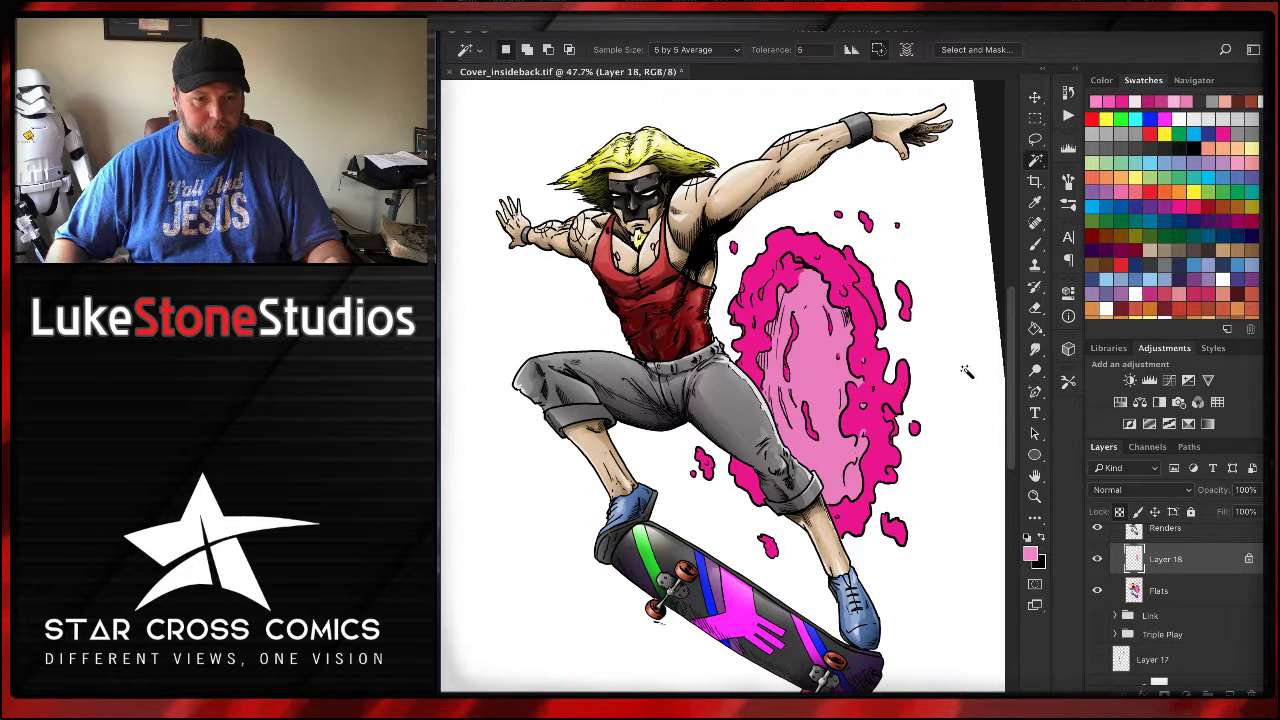
# - Choose the Brush tool and set the foreground colour to pale pink f5c1e0
pyautogui.click(1036, 246)
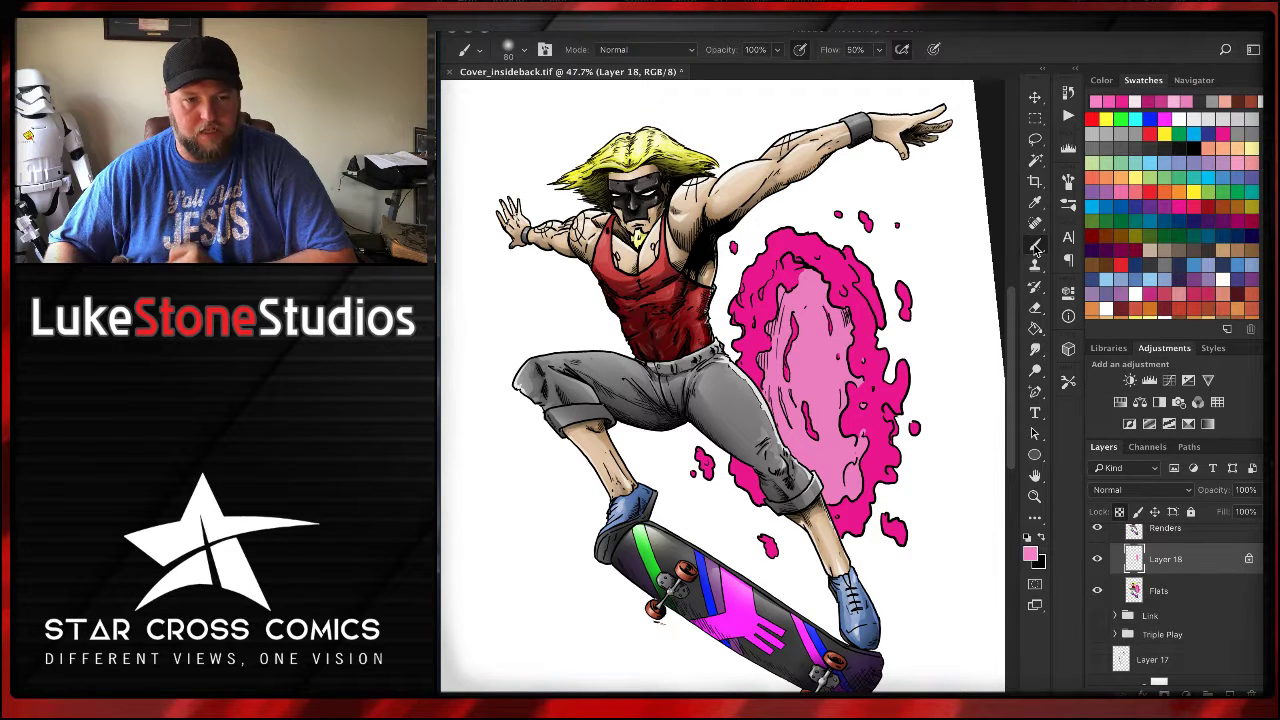
pyautogui.click(1036, 246)
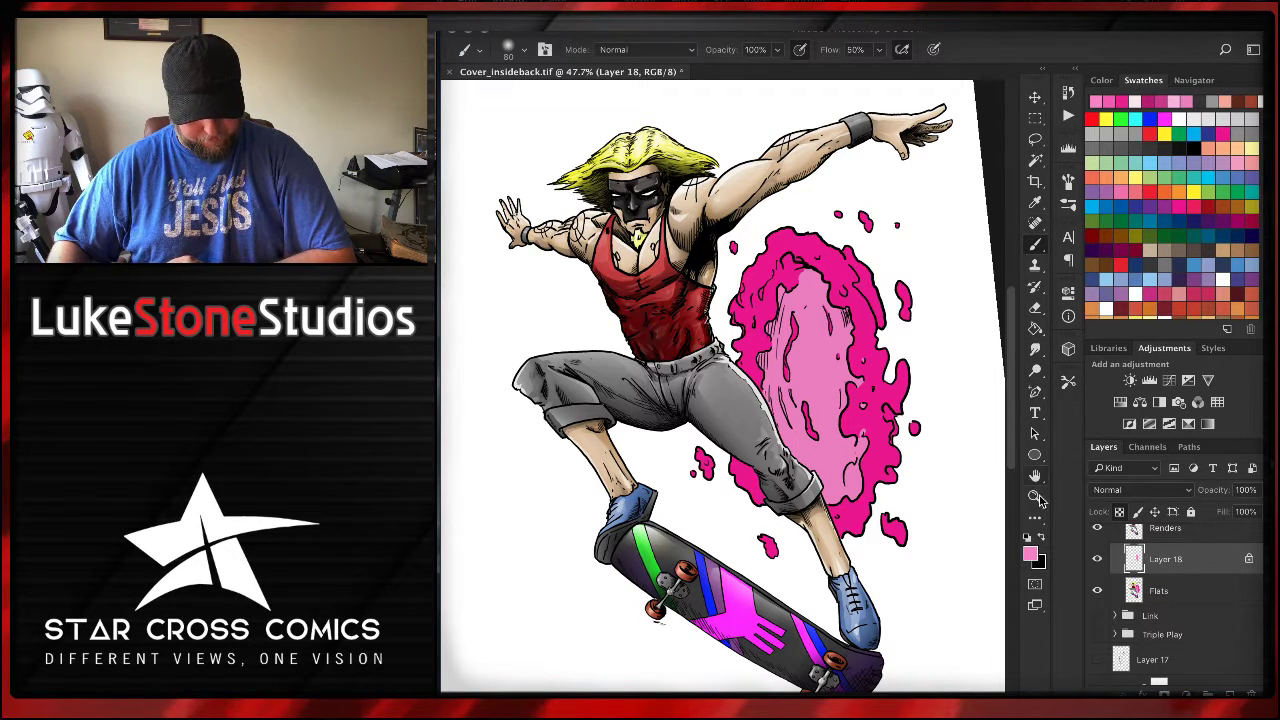
pyautogui.click(1031, 555)
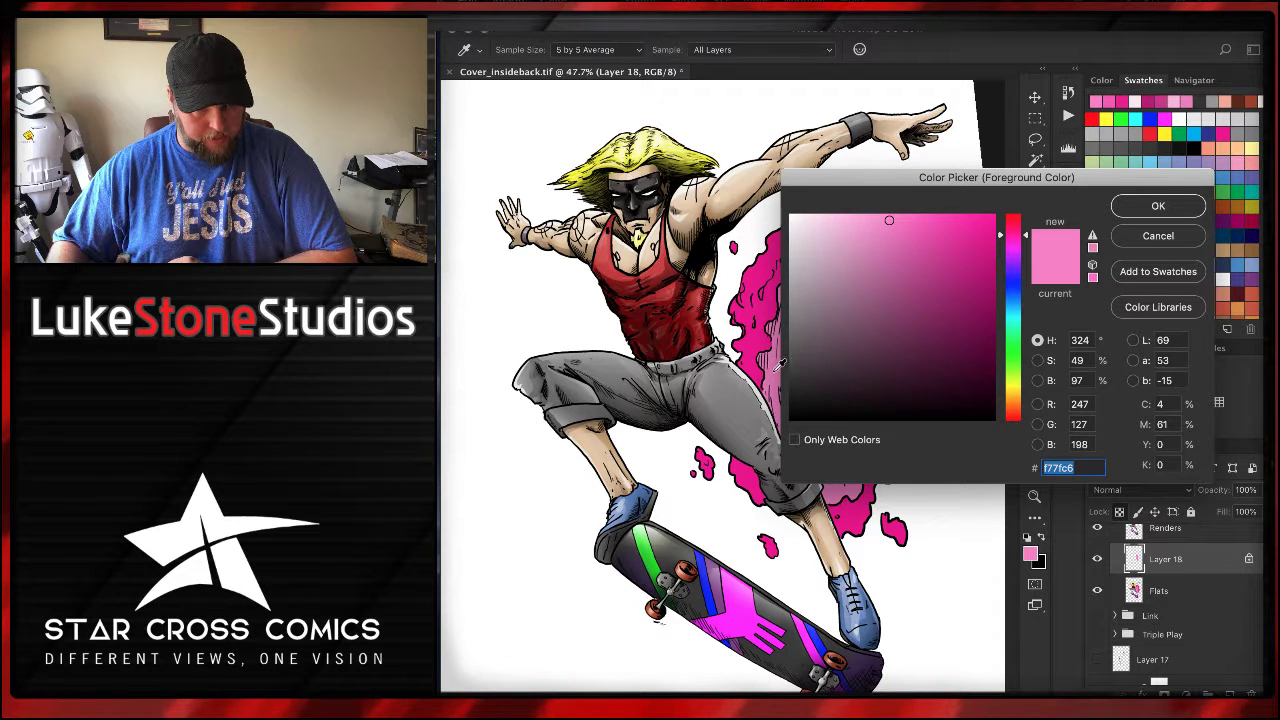
pyautogui.click(885, 233)
pyautogui.moveTo(885, 233); pyautogui.dragTo(832, 222)
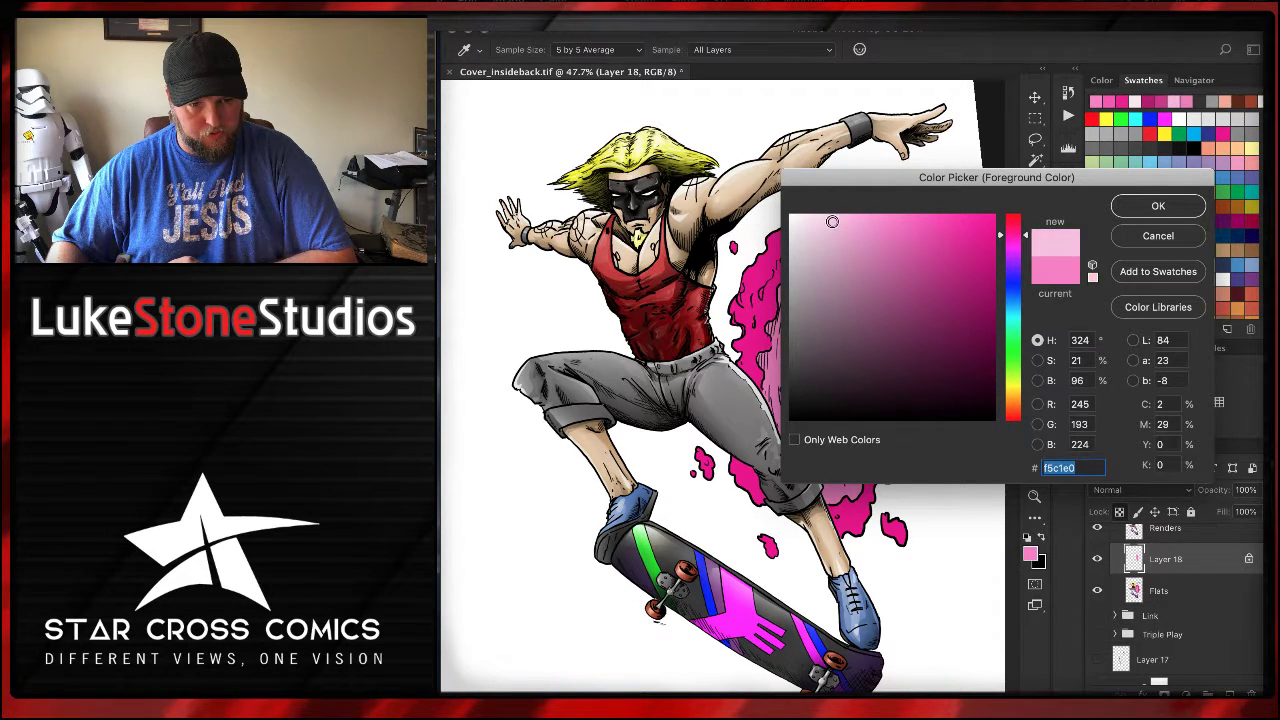
pyautogui.click(1155, 206)
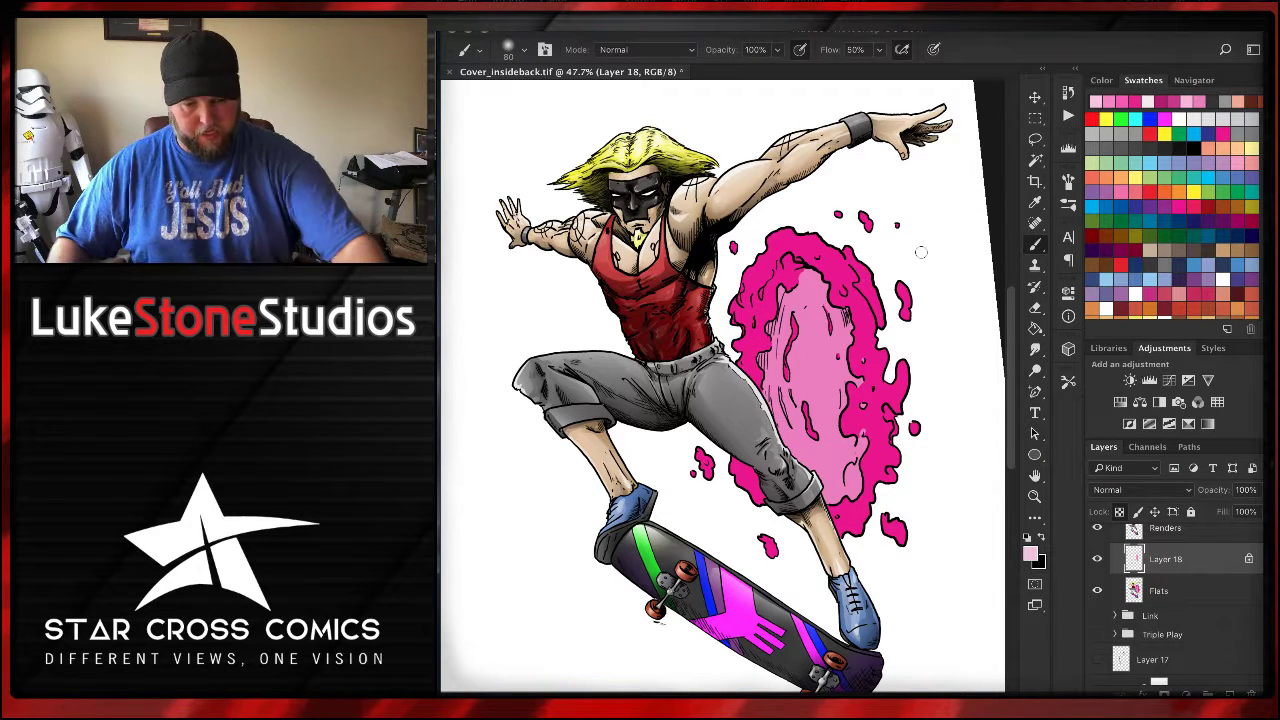
# - Enlarge the brush to 300 and paint a soft pale pink glow over the portal's centre
pyautogui.press(']')
pyautogui.press(']')
pyautogui.press(']')
pyautogui.press(']')
pyautogui.press(']')
pyautogui.press(']')
pyautogui.press(']')
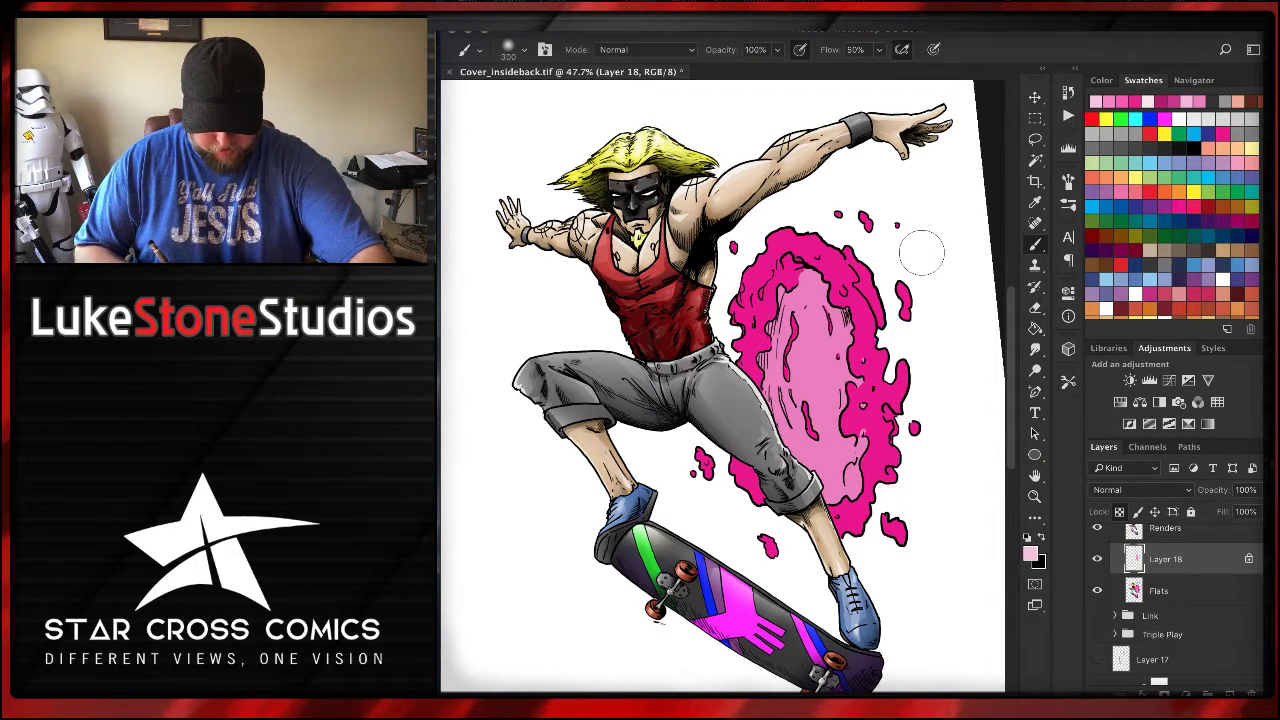
pyautogui.press(']')
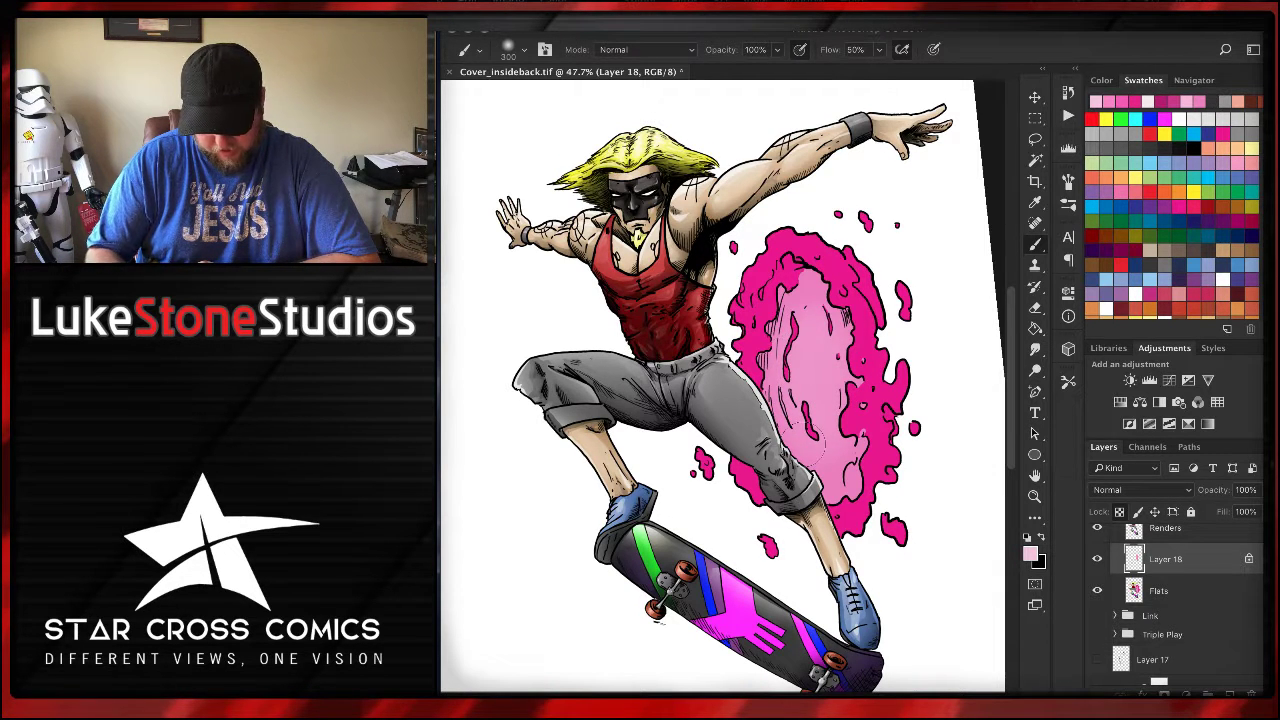
pyautogui.moveTo(818, 378)
pyautogui.mouseDown()
pyautogui.moveTo(828, 448)
pyautogui.moveTo(813, 348)
pyautogui.moveTo(813, 428)
pyautogui.moveTo(813, 338)
pyautogui.moveTo(803, 413)
pyautogui.moveTo(816, 328)
pyautogui.moveTo(858, 458)
pyautogui.mouseUp()
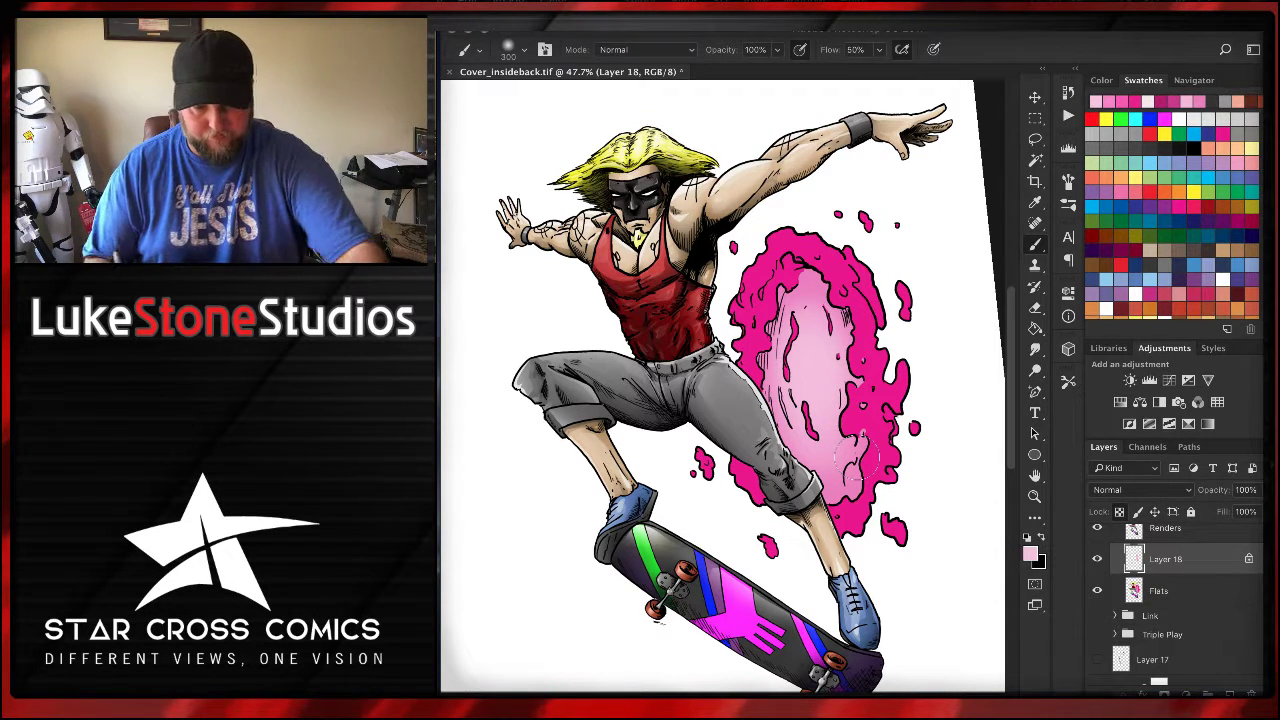
# - Reduce the brush size to 45 and add finer pale pink highlights inside the portal
pyautogui.press('[')
pyautogui.press('[')
pyautogui.press('[')
pyautogui.press('[')
pyautogui.press('[')
pyautogui.press('[')
pyautogui.press('[')
pyautogui.press('[')
pyautogui.press('[')
pyautogui.press('[')
pyautogui.press('[')
pyautogui.press('[')
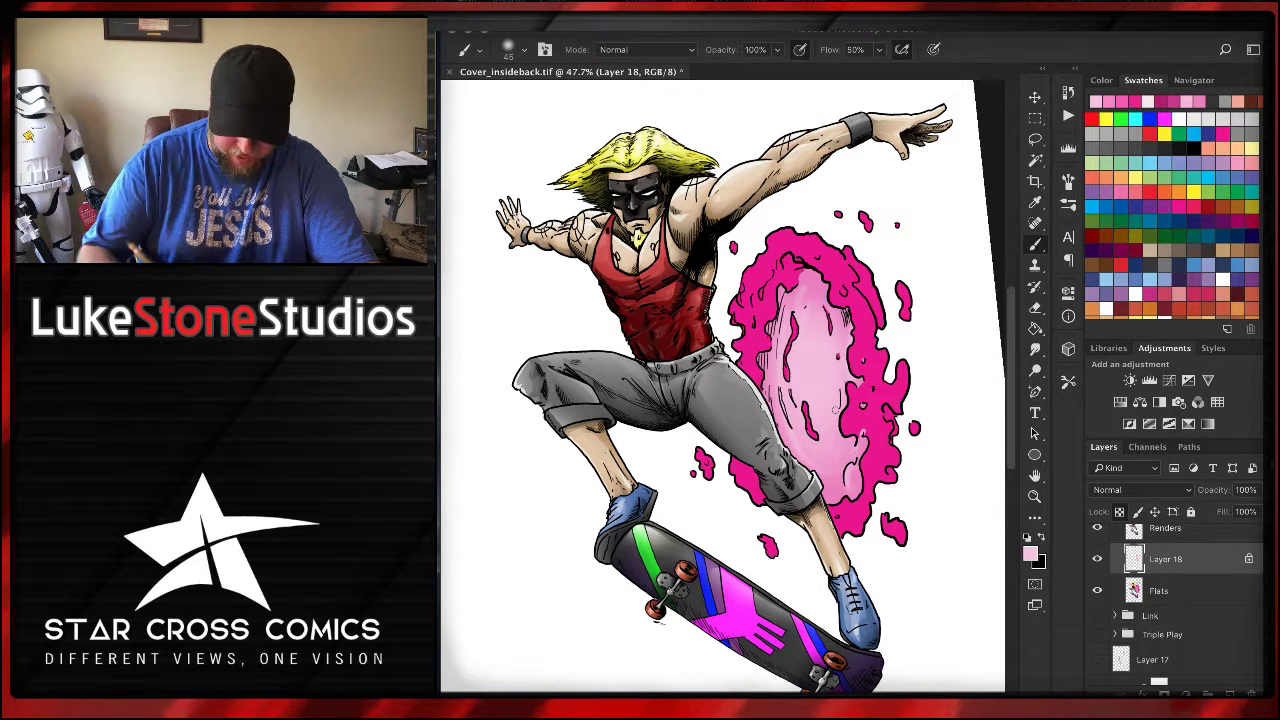
# - Enlarge the brush to 200 and blend more pale pink into the upper part of the portal's centre
pyautogui.press(']')
pyautogui.press(']')
pyautogui.press(']')
pyautogui.press(']')
pyautogui.press(']')
pyautogui.press(']')
pyautogui.press(']')
pyautogui.press(']')
pyautogui.press(']')
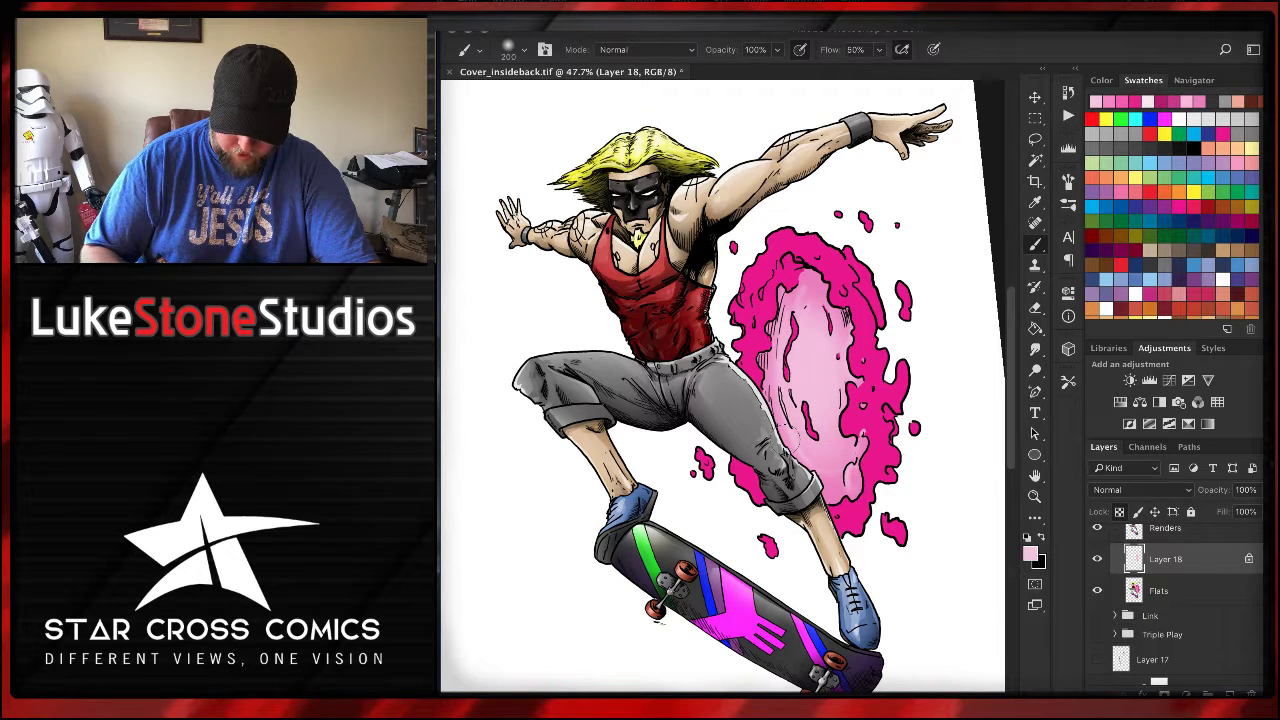
pyautogui.moveTo(828, 326)
pyautogui.mouseDown()
pyautogui.moveTo(832, 369)
pyautogui.moveTo(817, 414)
pyautogui.moveTo(814, 332)
pyautogui.mouseUp()
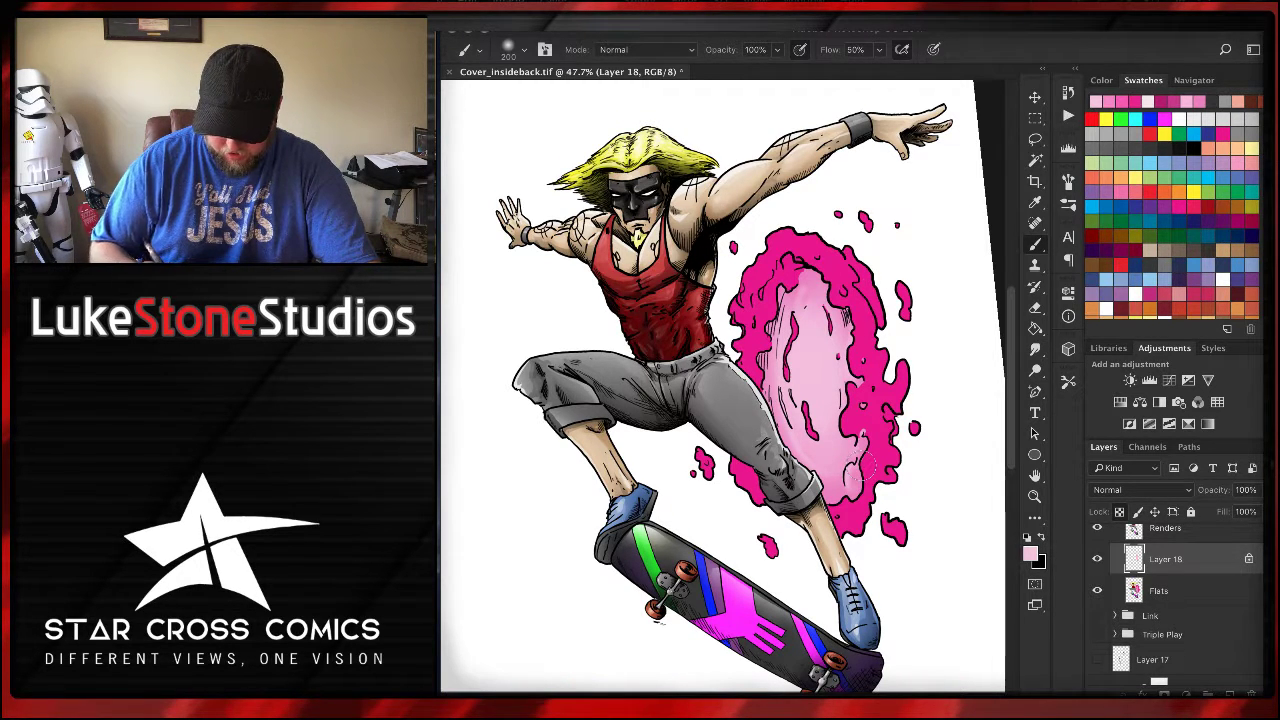
# - Set the foreground colour to dark pink c03689 and shade the inner edge of the portal's centre
pyautogui.click(1032, 552)
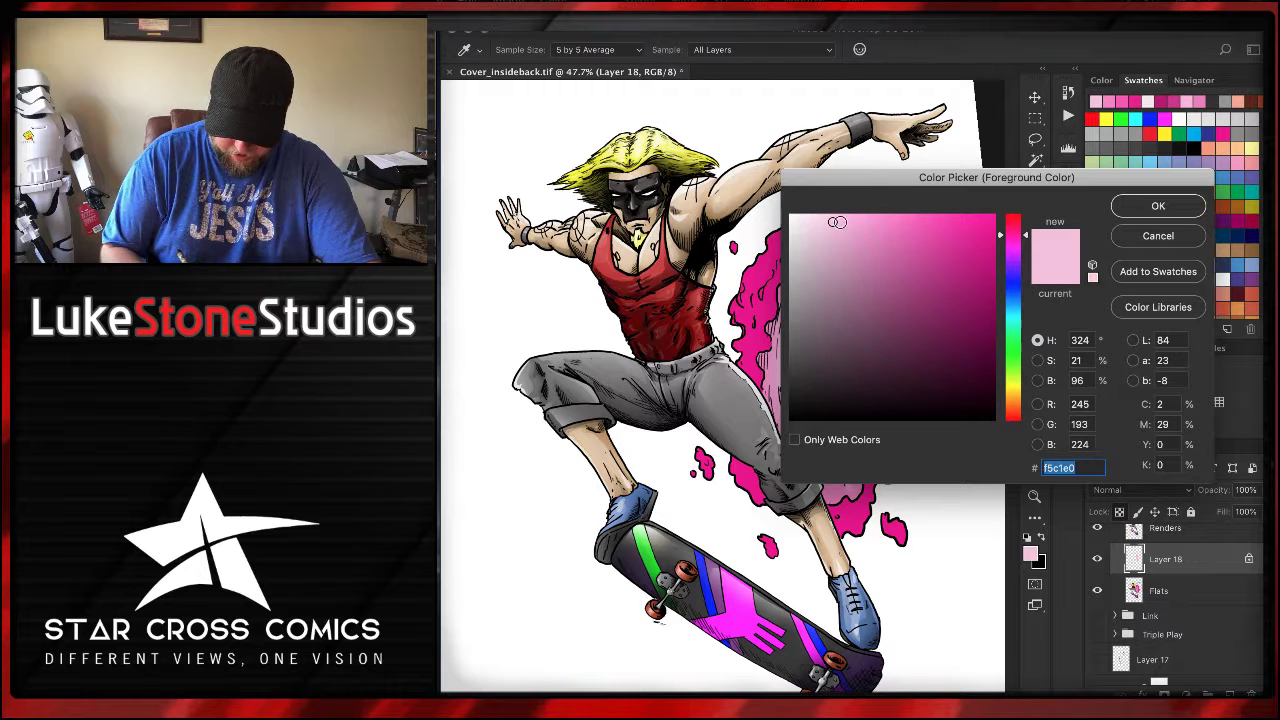
pyautogui.moveTo(900, 262); pyautogui.dragTo(934, 265)
pyautogui.click(1155, 206)
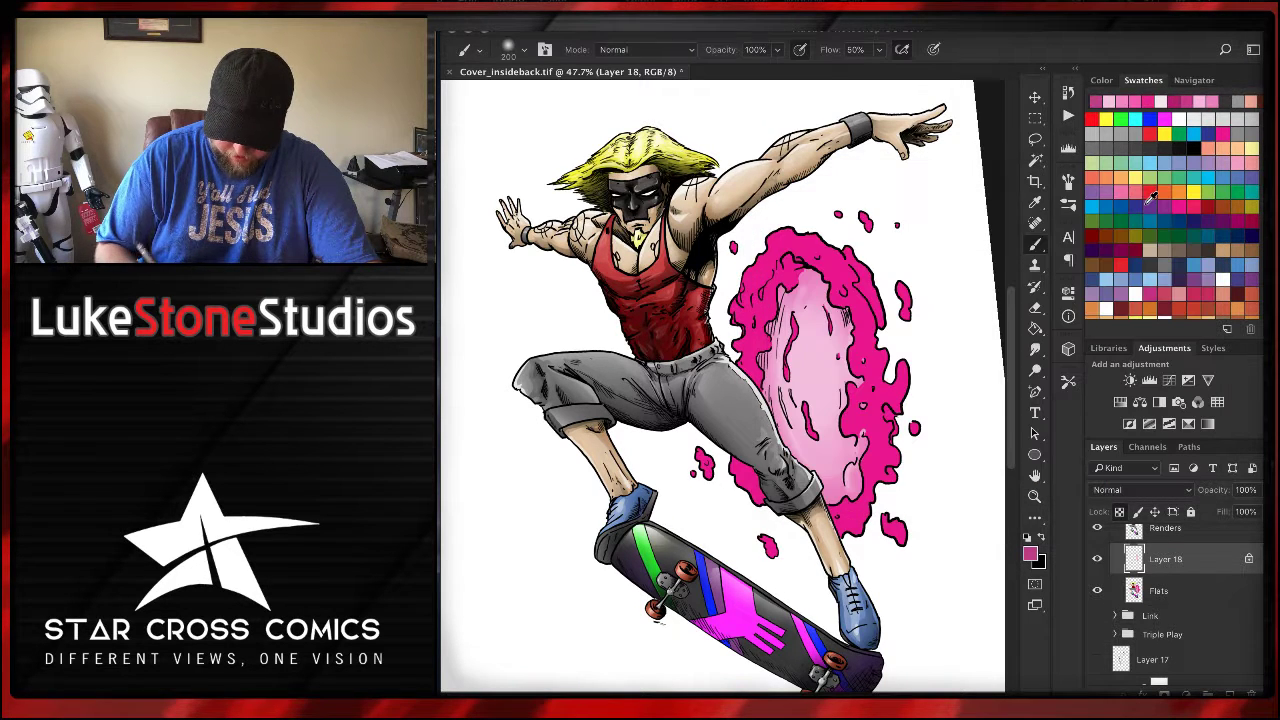
pyautogui.moveTo(851, 305)
pyautogui.mouseDown()
pyautogui.moveTo(808, 275)
pyautogui.moveTo(757, 352)
pyautogui.moveTo(776, 455)
pyautogui.moveTo(852, 510)
pyautogui.moveTo(865, 468)
pyautogui.moveTo(847, 513)
pyautogui.mouseUp()
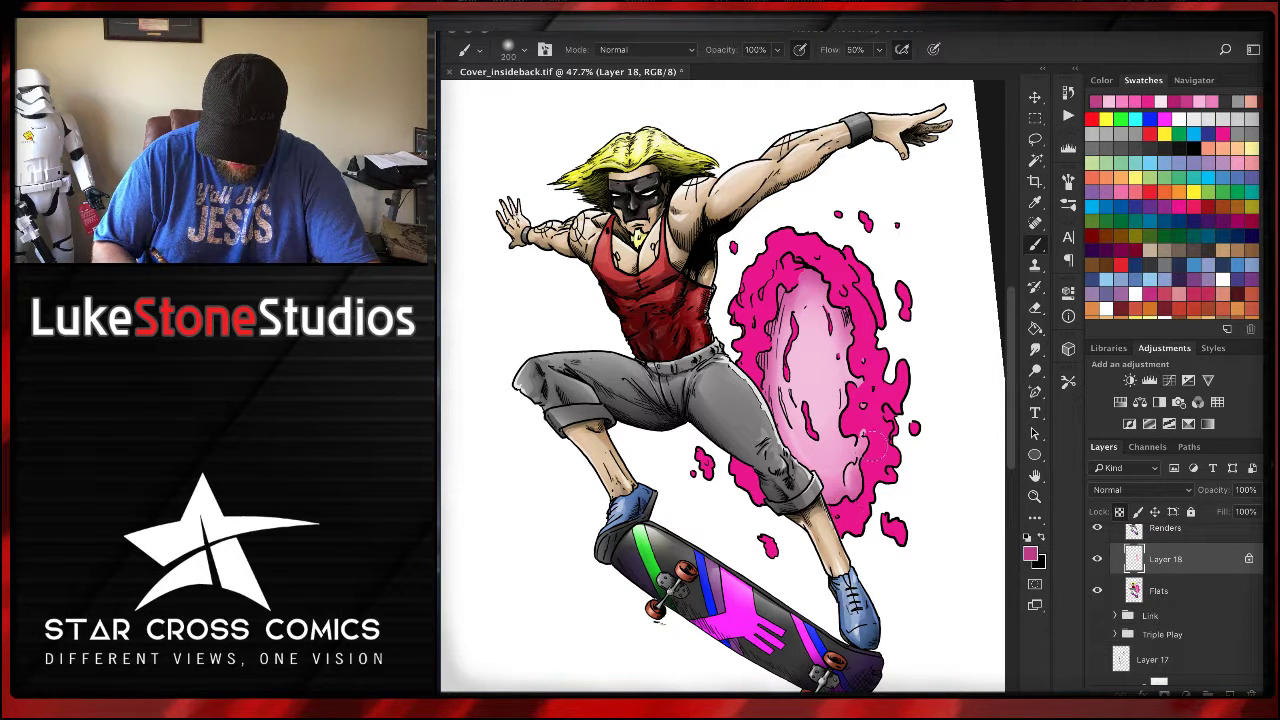
# - Set the foreground colour to hot pink e82599 and shade the portal centre's edges and folds with brush sizes 90 and 45
pyautogui.click(1030, 553)
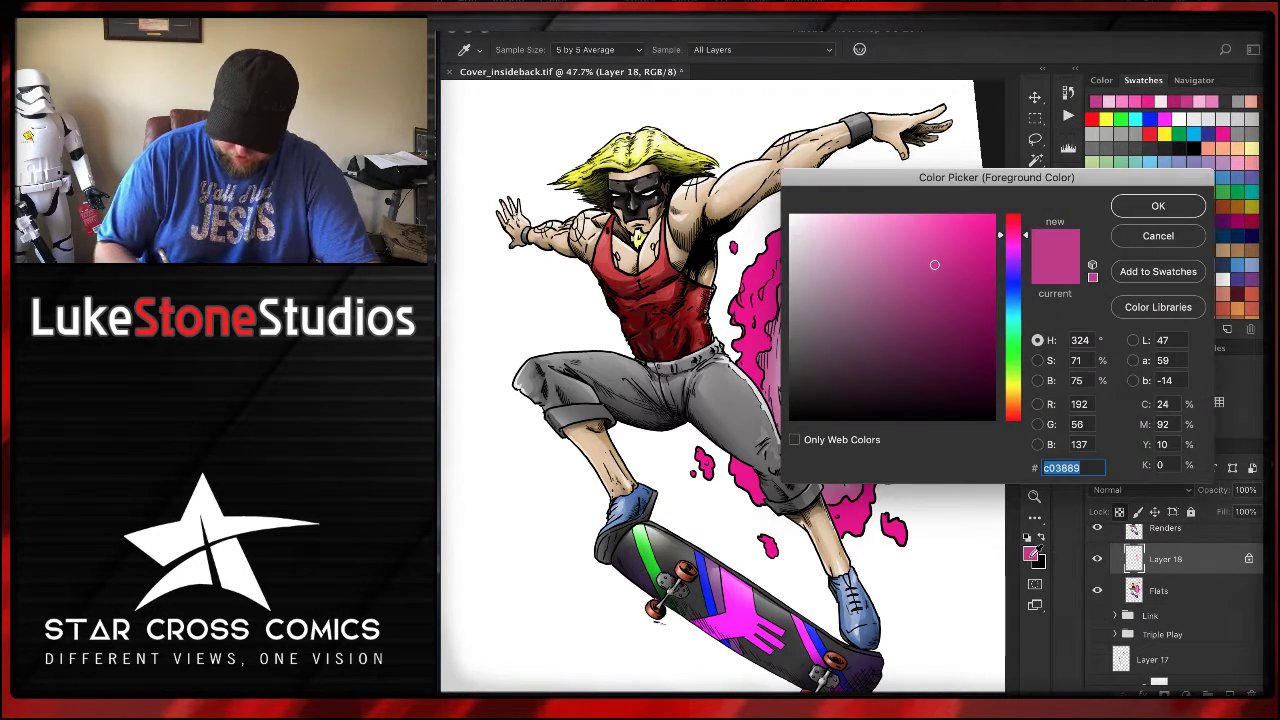
pyautogui.click(960, 229)
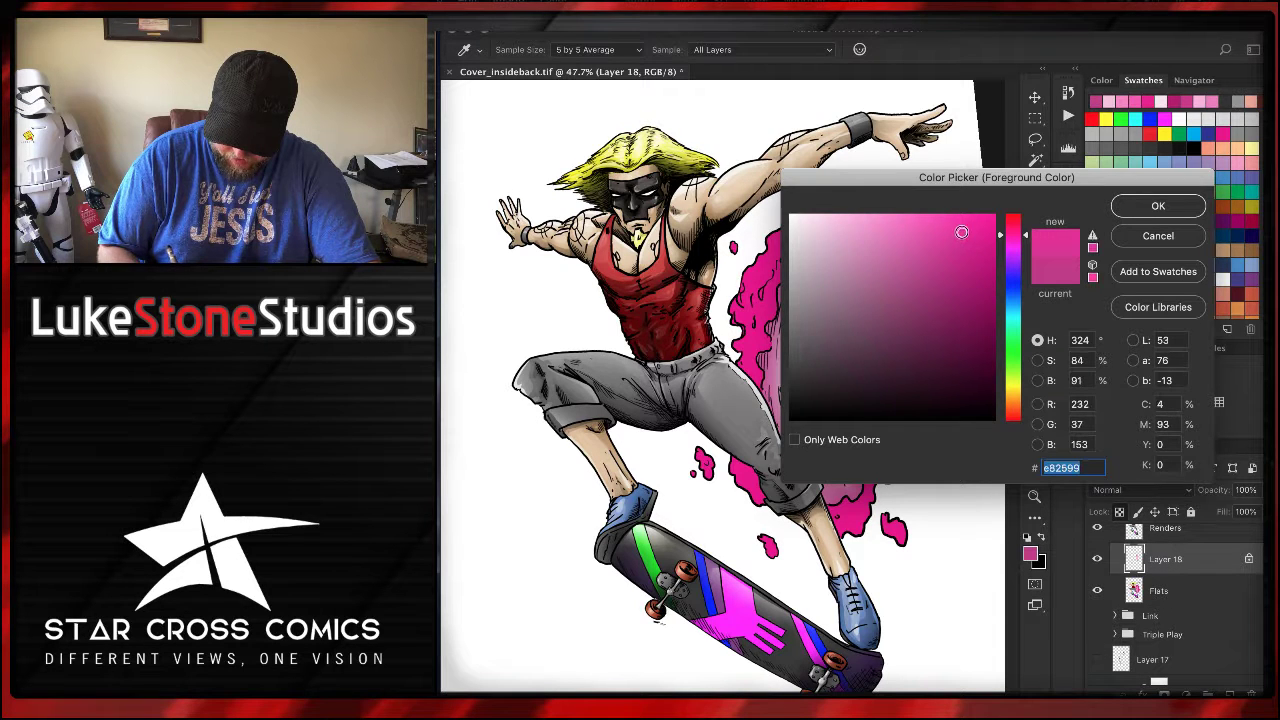
pyautogui.click(1156, 204)
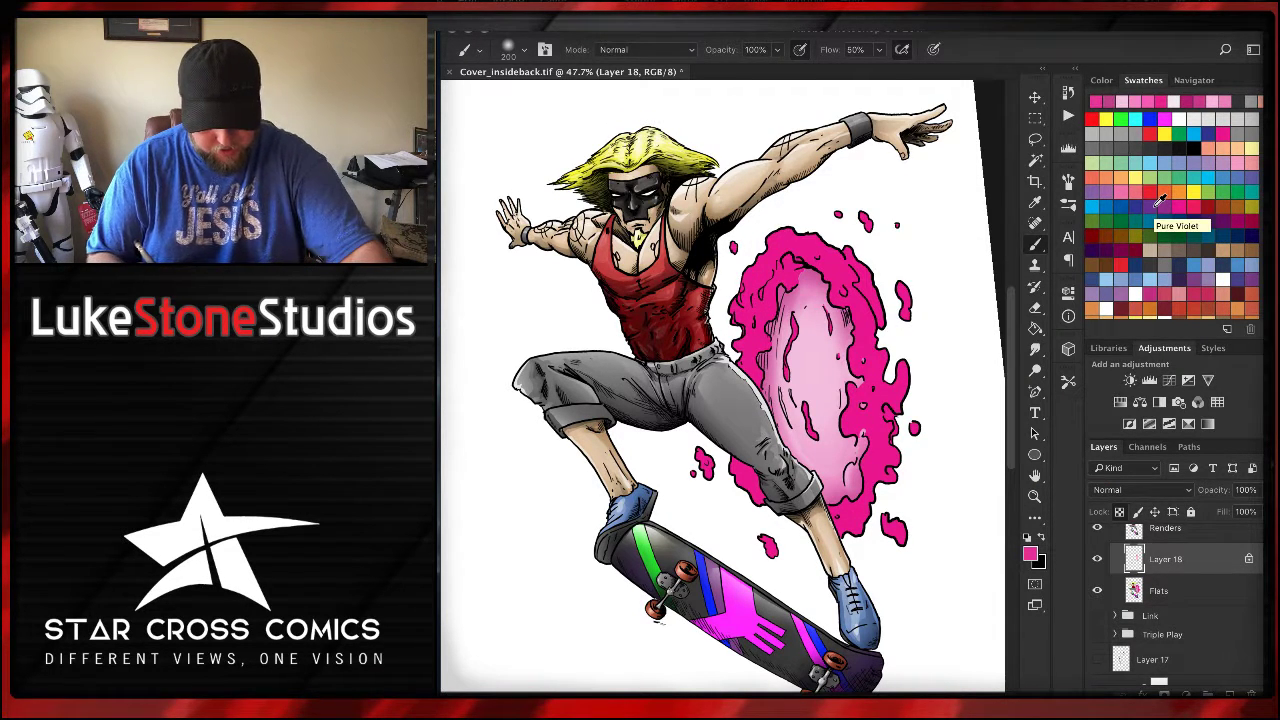
pyautogui.press('[')
pyautogui.press('[')
pyautogui.press('[')
pyautogui.press('[')
pyautogui.press('[')
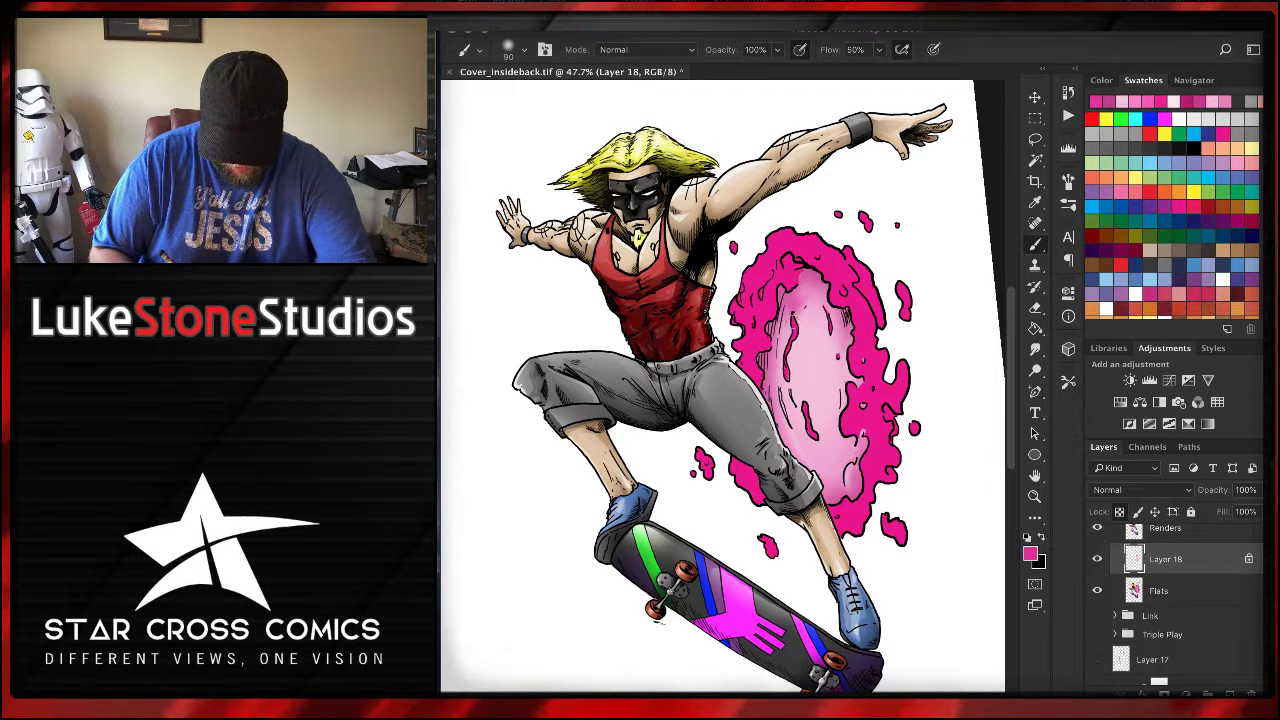
pyautogui.moveTo(786, 320)
pyautogui.mouseDown()
pyautogui.moveTo(776, 372)
pyautogui.moveTo(788, 442)
pyautogui.moveTo(852, 488)
pyautogui.mouseUp()
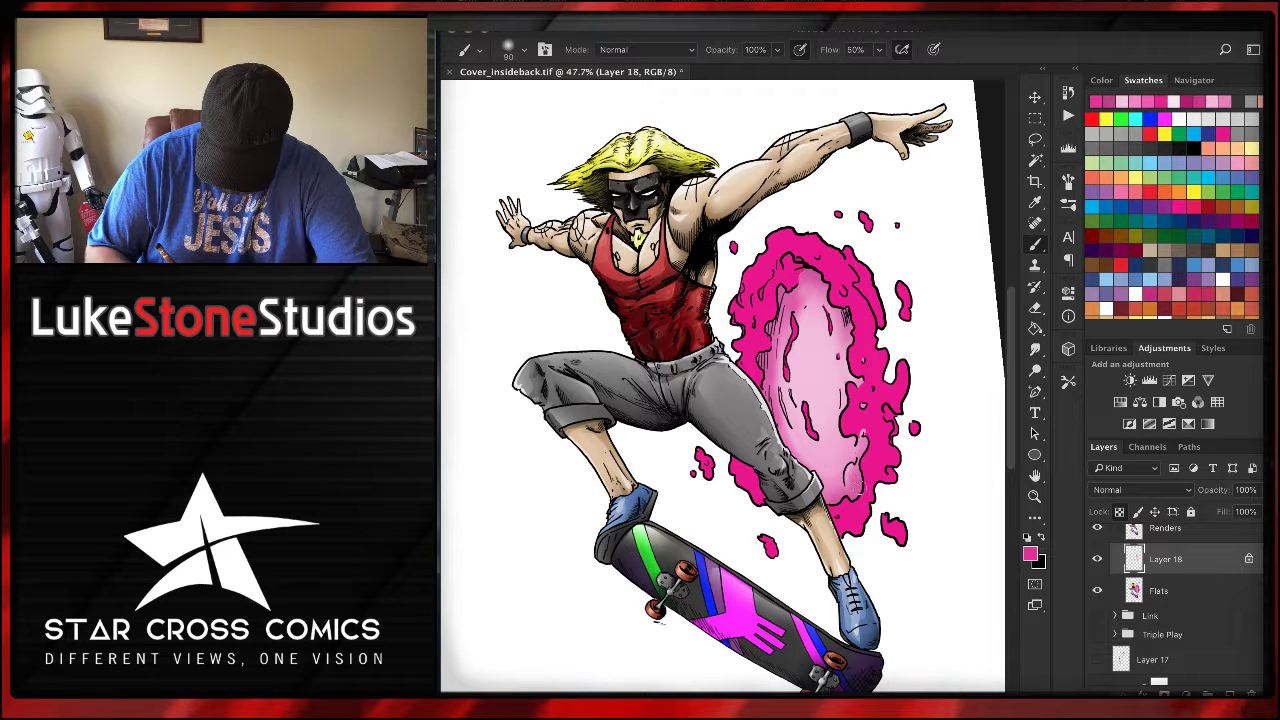
pyautogui.moveTo(837, 426)
pyautogui.mouseDown()
pyautogui.moveTo(835, 368)
pyautogui.moveTo(835, 406)
pyautogui.moveTo(792, 406)
pyautogui.moveTo(792, 461)
pyautogui.mouseUp()
pyautogui.press('[')
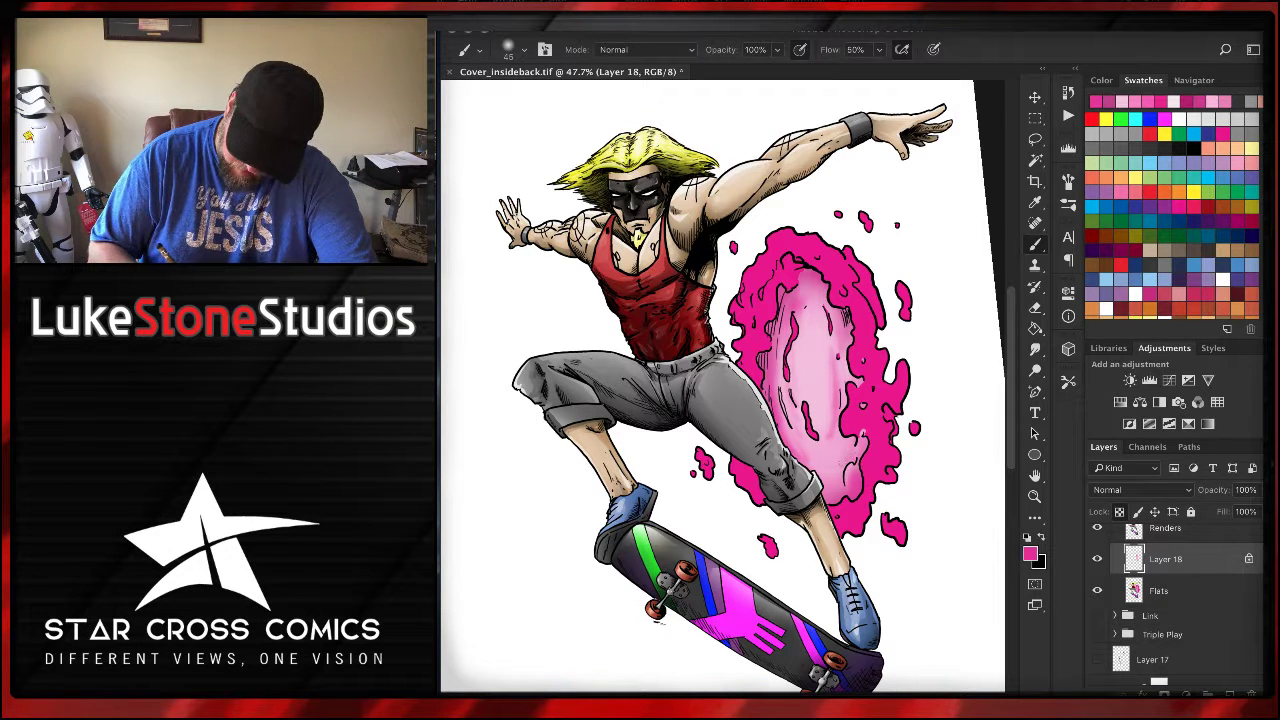
# - Set the foreground colour to pure white for painting highlights
pyautogui.click(1030, 553)
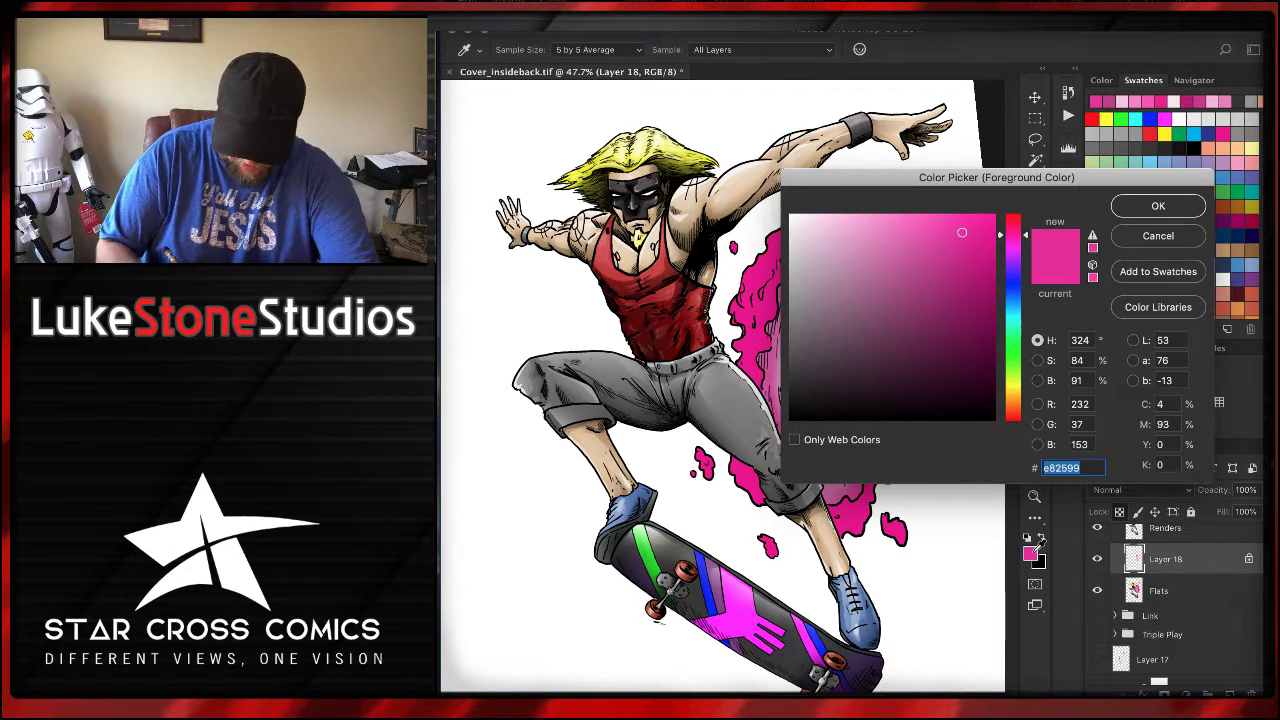
pyautogui.click(790, 214)
pyautogui.click(1160, 206)
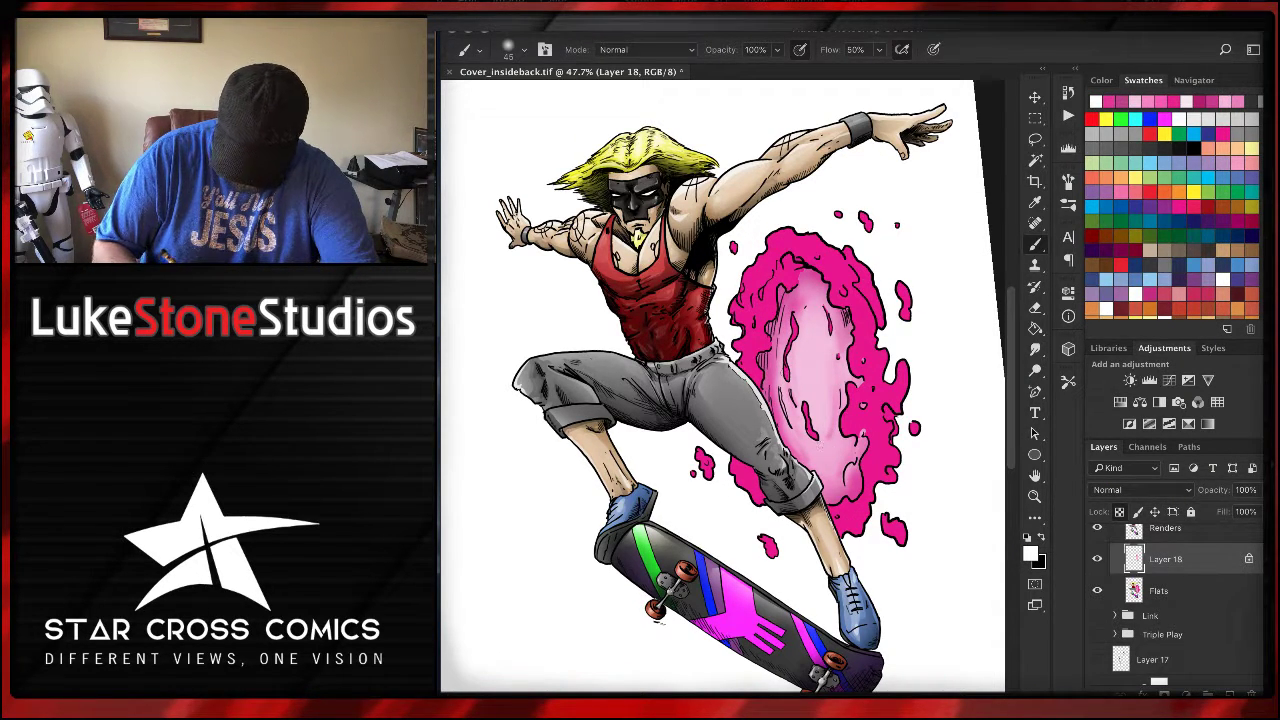
# - Paint white highlights along the upper edge and lower folds of the portal's pale centre
pyautogui.moveTo(798, 298)
pyautogui.mouseDown()
pyautogui.moveTo(778, 382)
pyautogui.moveTo(796, 308)
pyautogui.mouseUp()
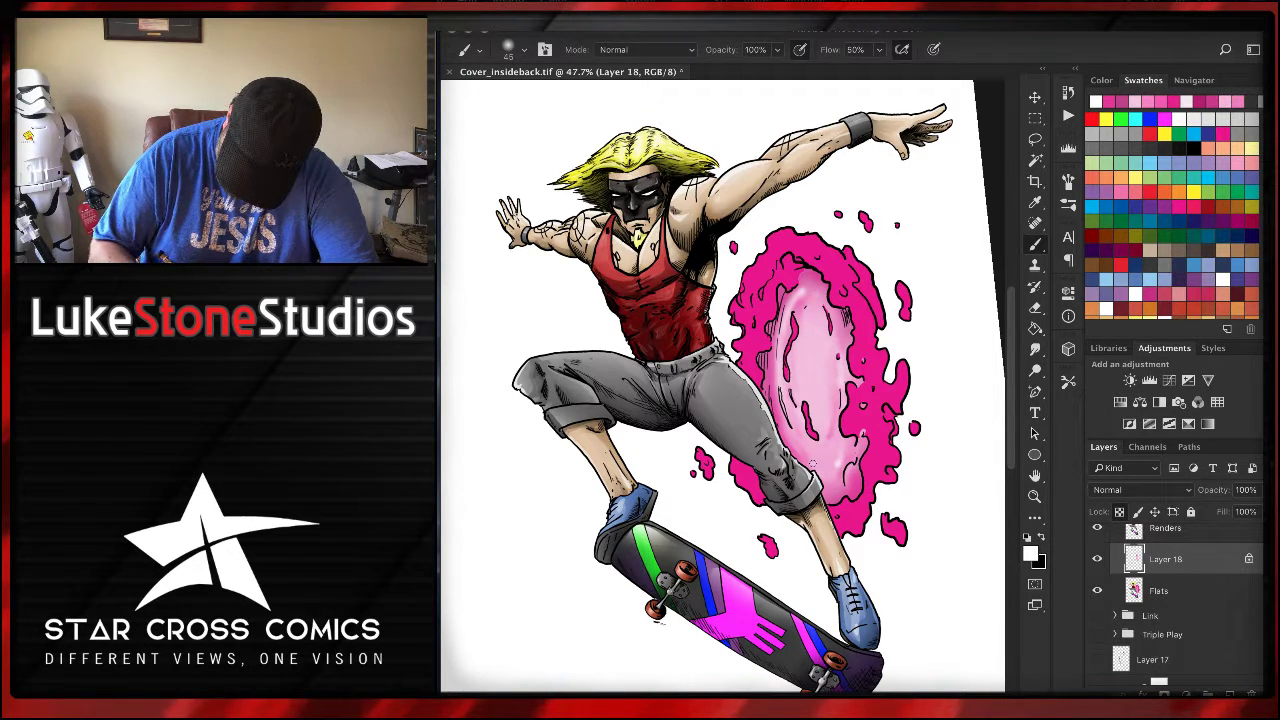
pyautogui.moveTo(790, 440)
pyautogui.mouseDown()
pyautogui.moveTo(770, 386)
pyautogui.moveTo(797, 414)
pyautogui.mouseUp()
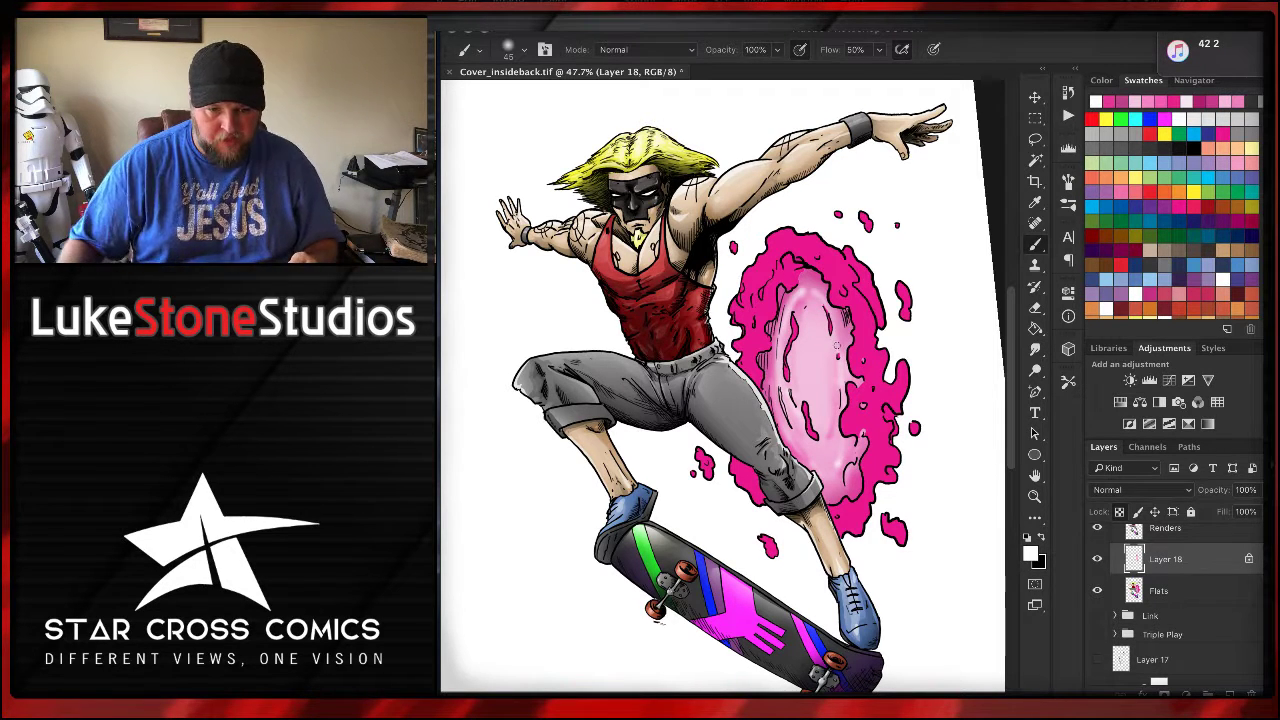
# - On the Flats layer, select the portal's hot pink outer ring and the splatters above and beside it with the Magic Wand
pyautogui.scroll(1, 1182, 548)
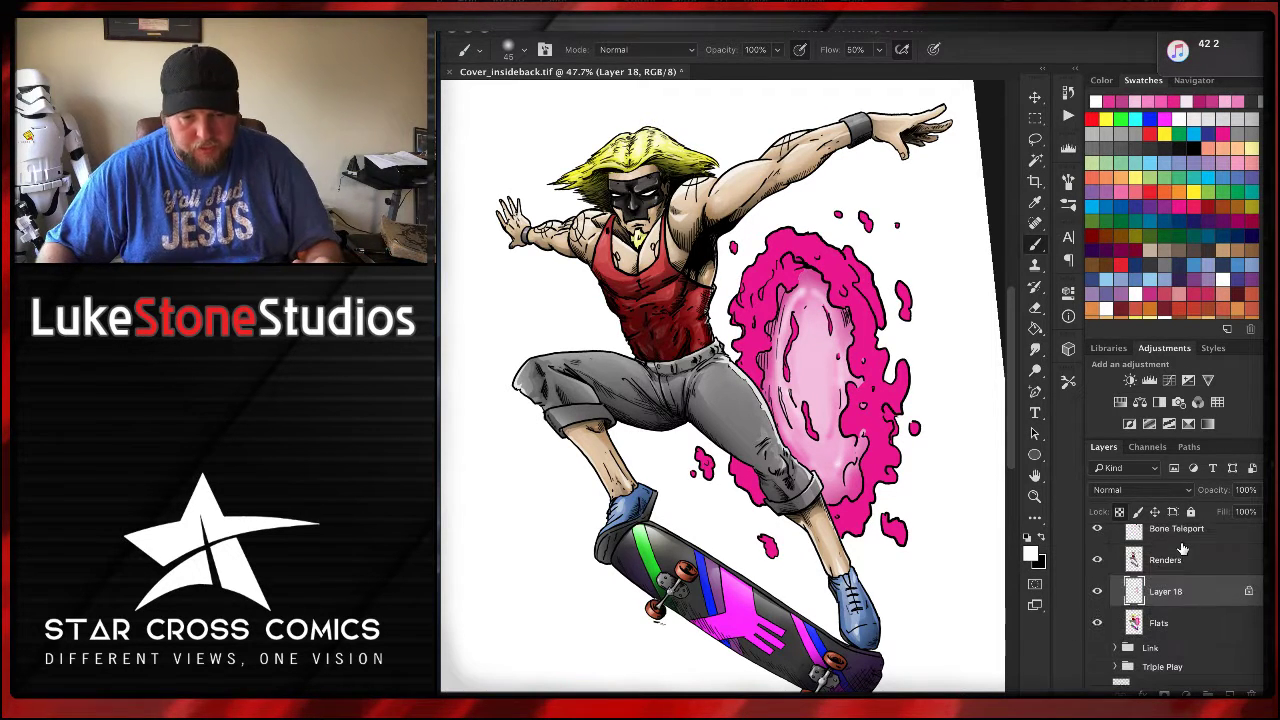
pyautogui.click(1196, 624)
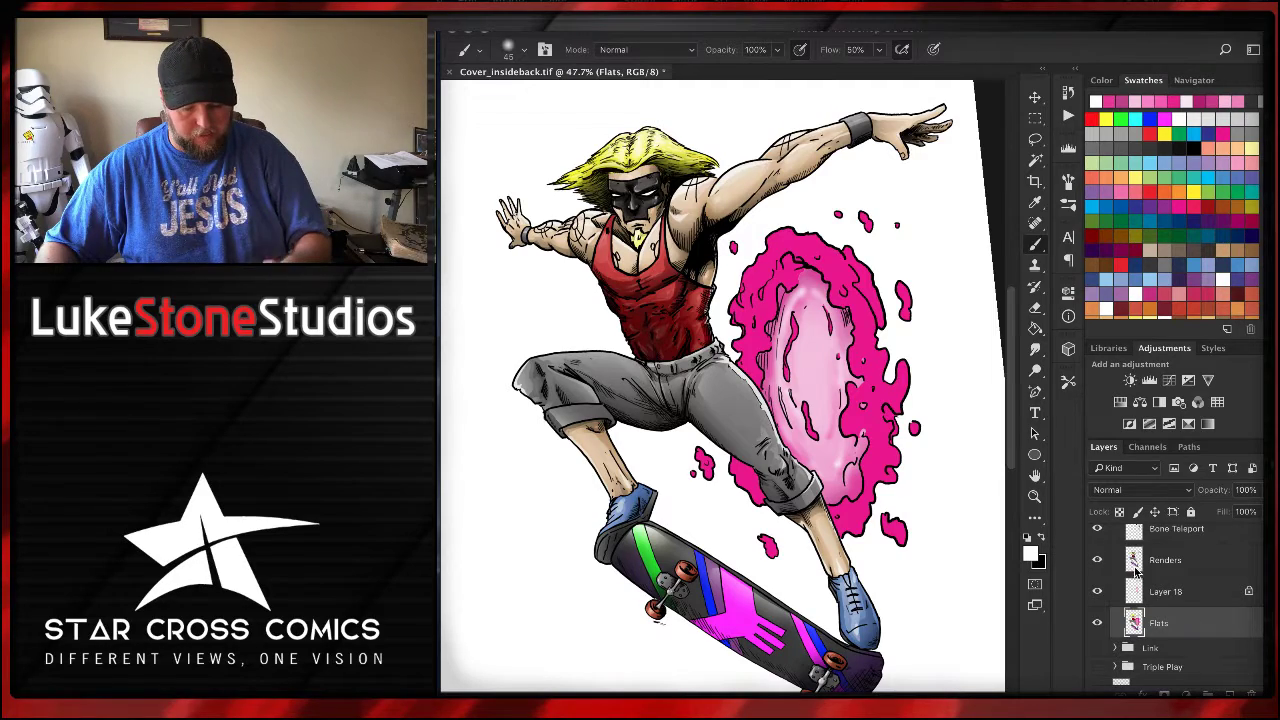
pyautogui.scroll(6, 707, 385)
pyautogui.moveTo(930, 302)
pyautogui.mouseDown()
pyautogui.moveTo(888, 336)
pyautogui.moveTo(742, 388)
pyautogui.moveTo(758, 376)
pyautogui.mouseUp()
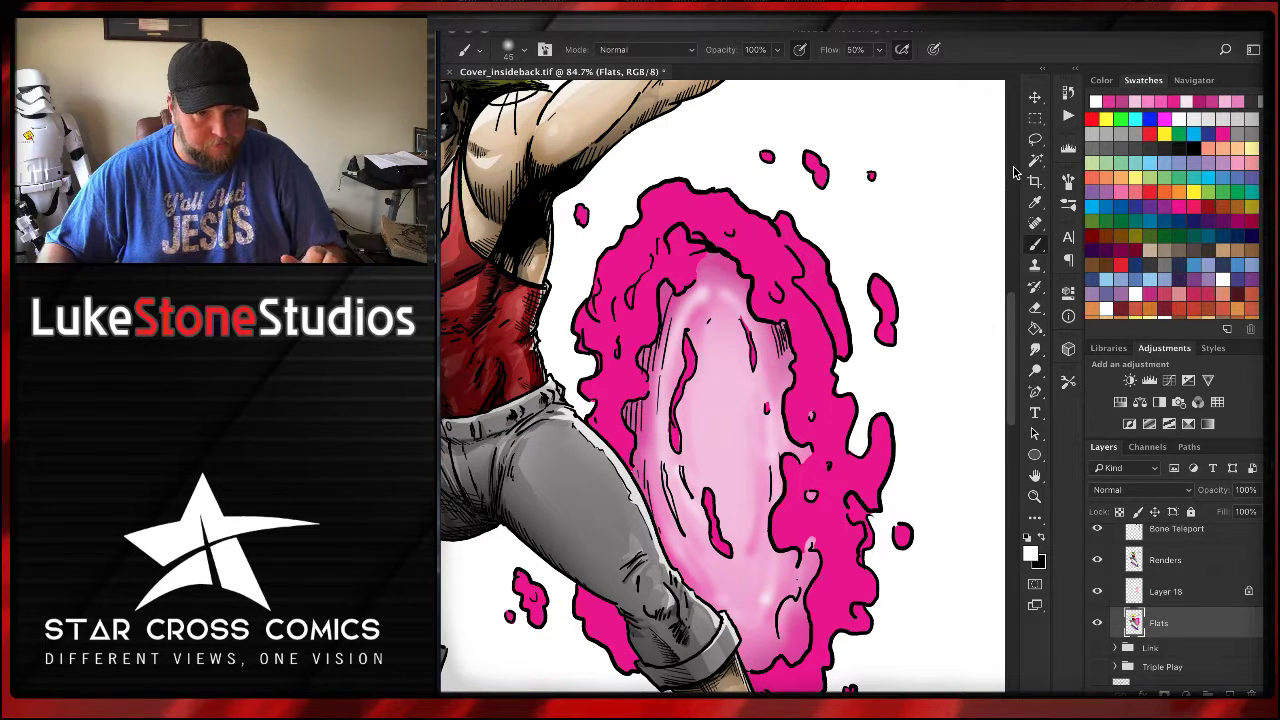
pyautogui.press('w')
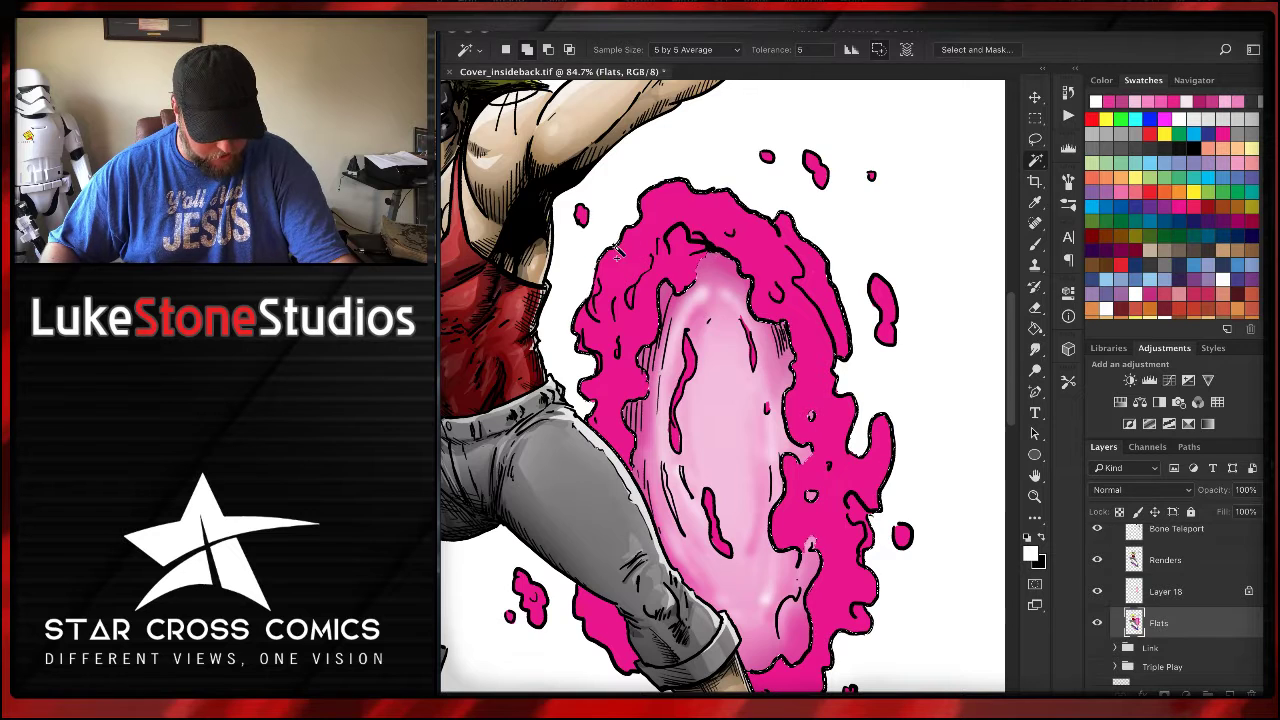
pyautogui.keyDown('shift'); pyautogui.click(582, 216); pyautogui.keyUp('shift')
pyautogui.keyDown('shift'); pyautogui.click(768, 158); pyautogui.keyUp('shift')
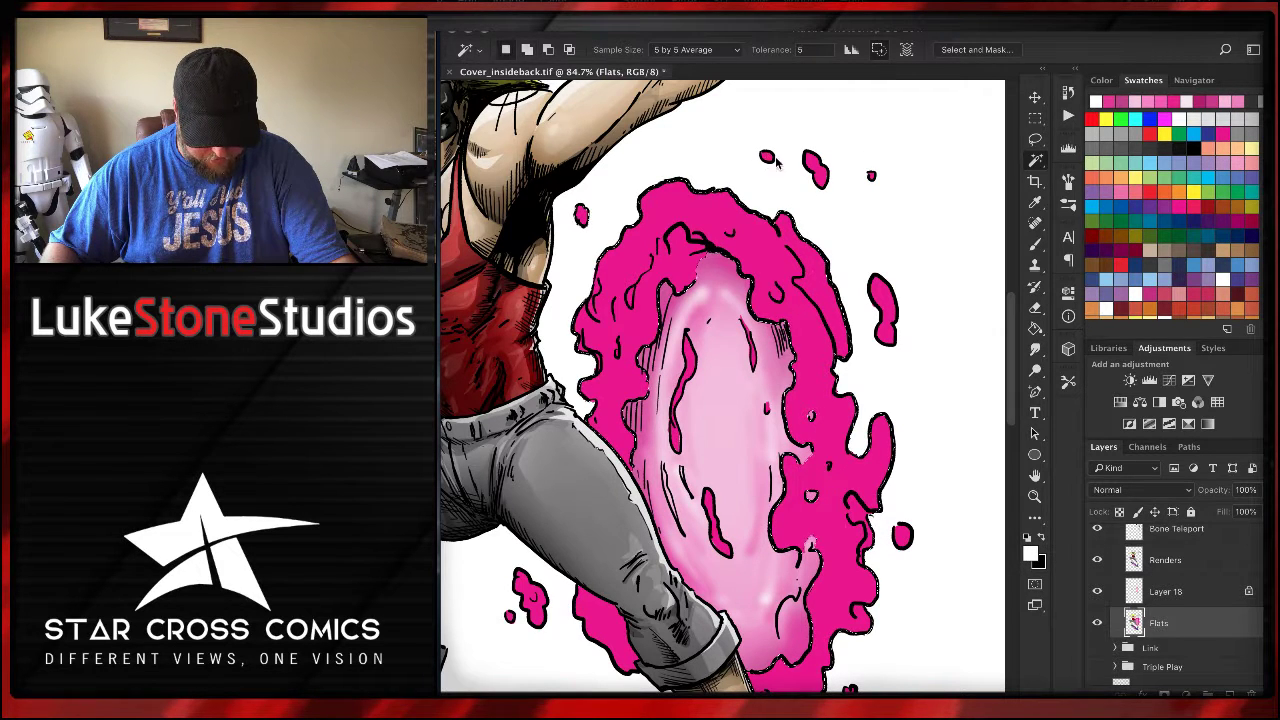
pyautogui.keyDown('shift'); pyautogui.click(818, 170); pyautogui.keyUp('shift')
pyautogui.keyDown('shift'); pyautogui.click(868, 177); pyautogui.keyUp('shift')
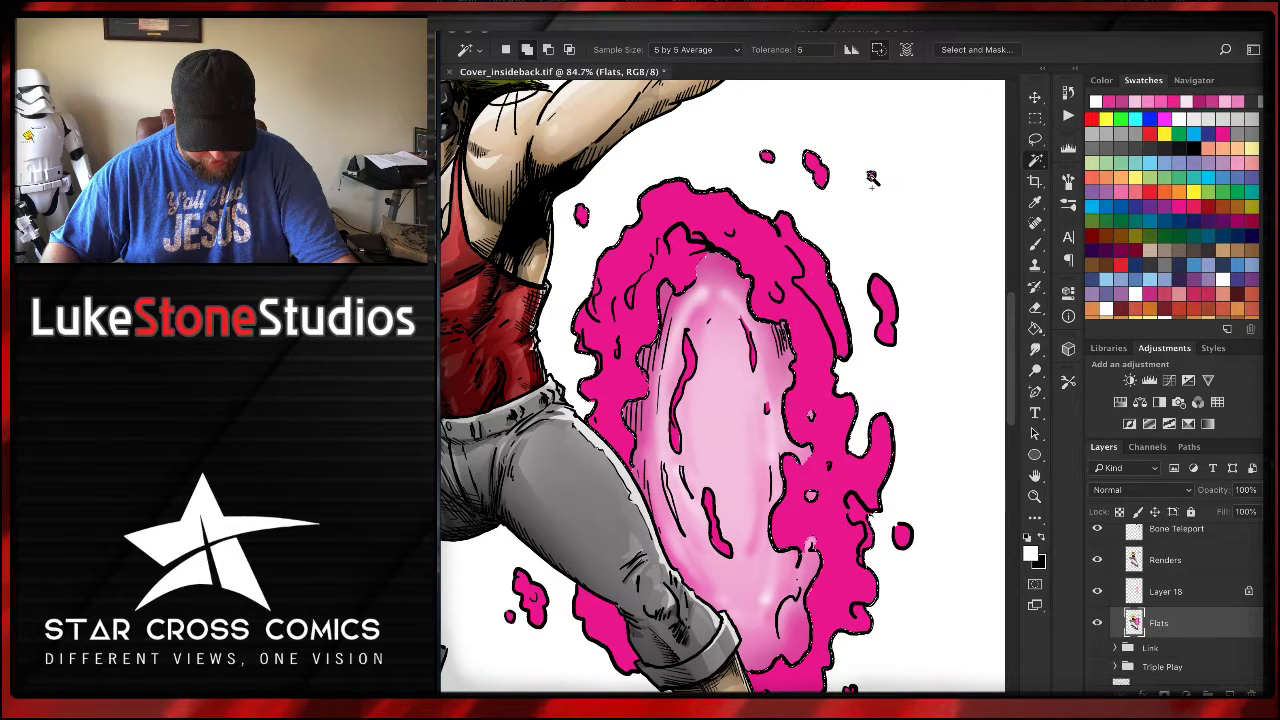
pyautogui.keyDown('shift'); pyautogui.click(871, 177); pyautogui.keyUp('shift')
pyautogui.keyDown('shift'); pyautogui.click(880, 292); pyautogui.keyUp('shift')
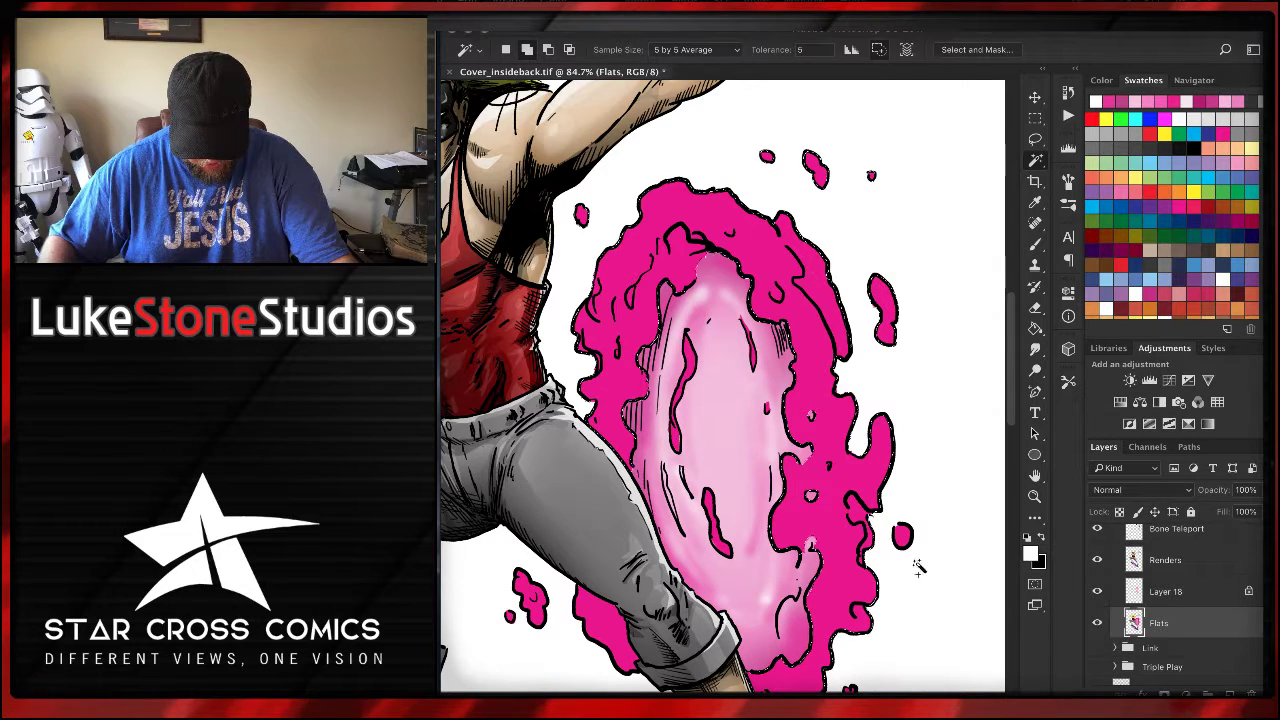
# - Add the hot pink splatters below the portal and beside the character's trouser leg to the selection
pyautogui.scroll(-3, 918, 550)
pyautogui.scroll(-3, 922, 548)
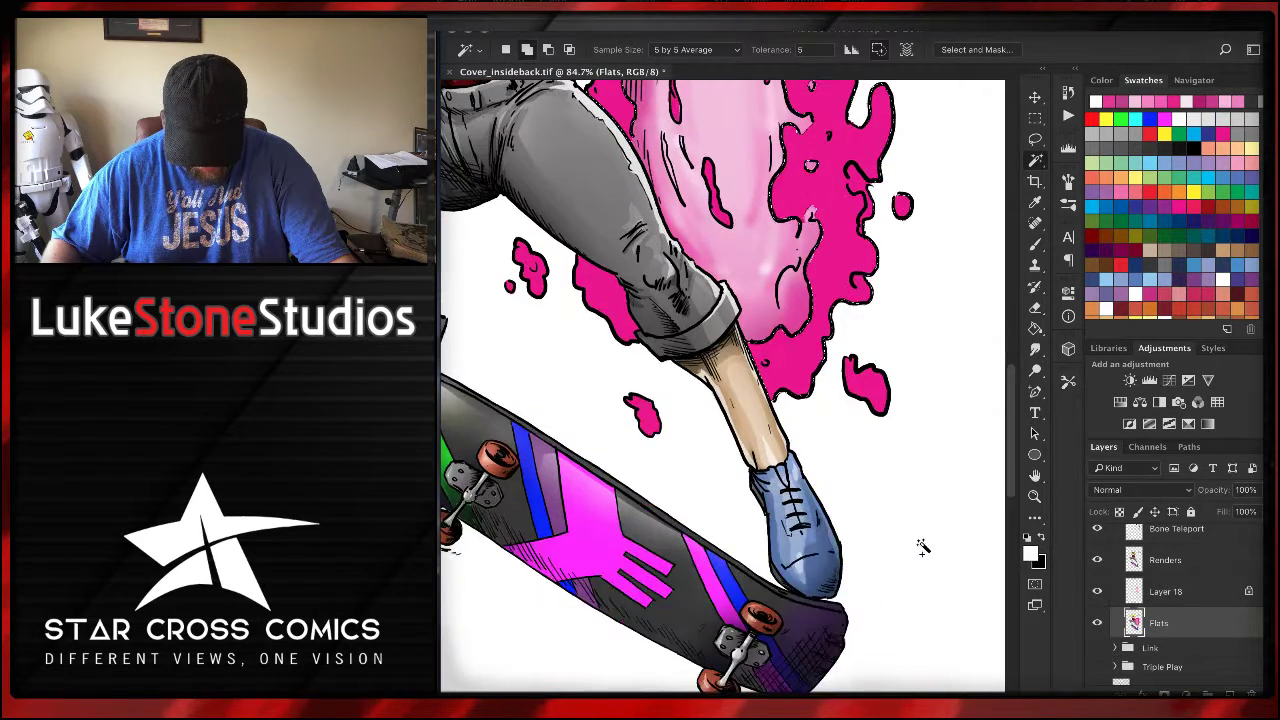
pyautogui.keyDown('shift'); pyautogui.click(652, 419); pyautogui.keyUp('shift')
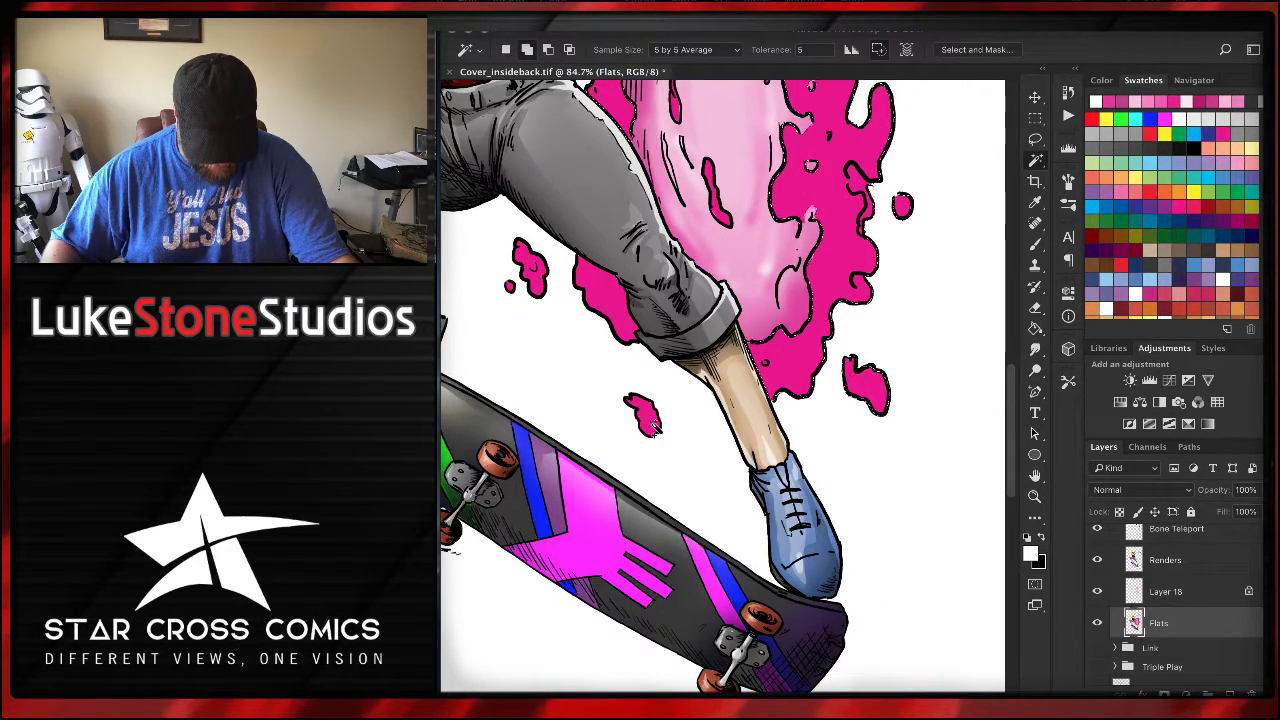
pyautogui.keyDown('shift'); pyautogui.click(524, 260); pyautogui.keyUp('shift')
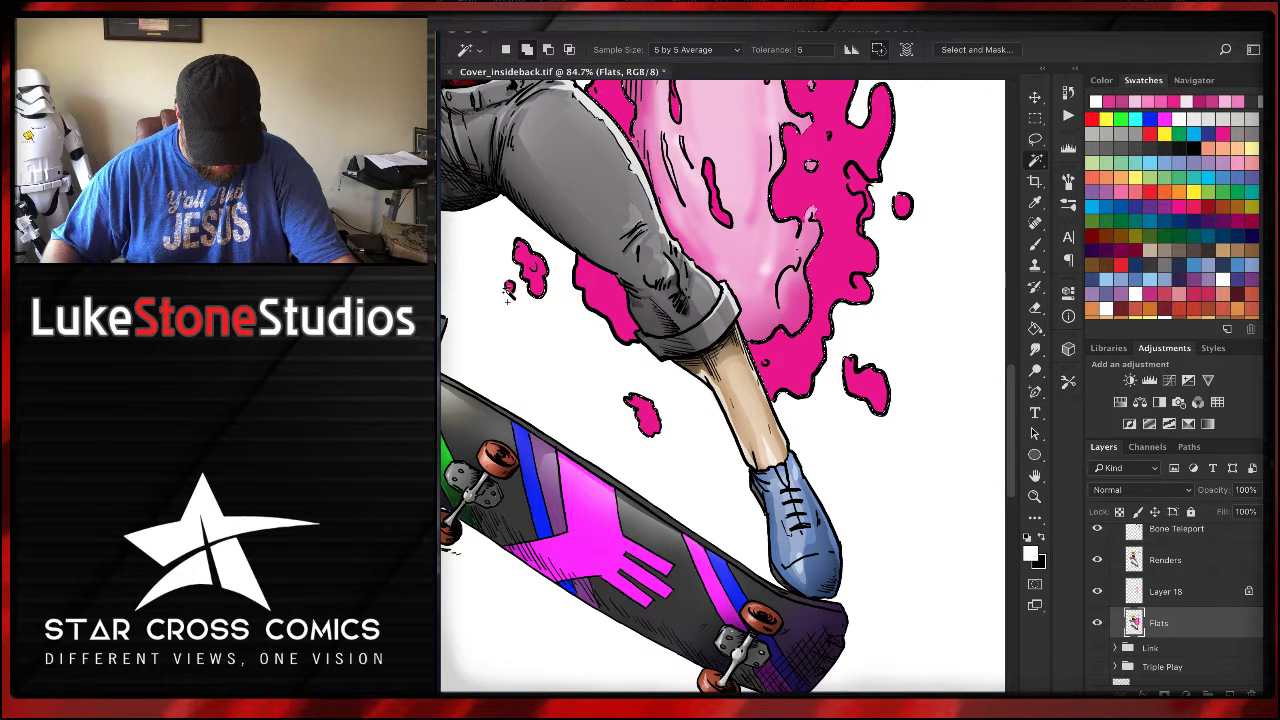
pyautogui.keyDown('shift'); pyautogui.click(510, 287); pyautogui.keyUp('shift')
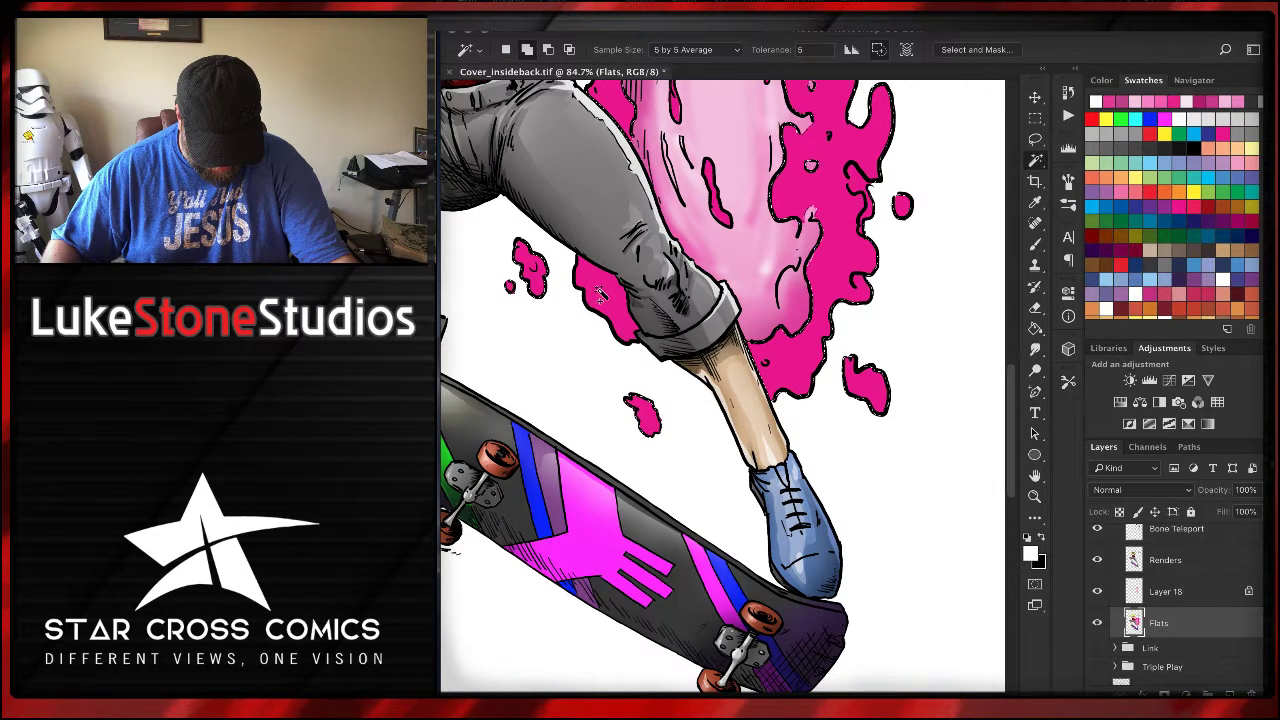
# - Copy the selected pink areas to a new layer, lock its transparent pixels and move it above Layer 18
pyautogui.scroll(4, 765, 325)
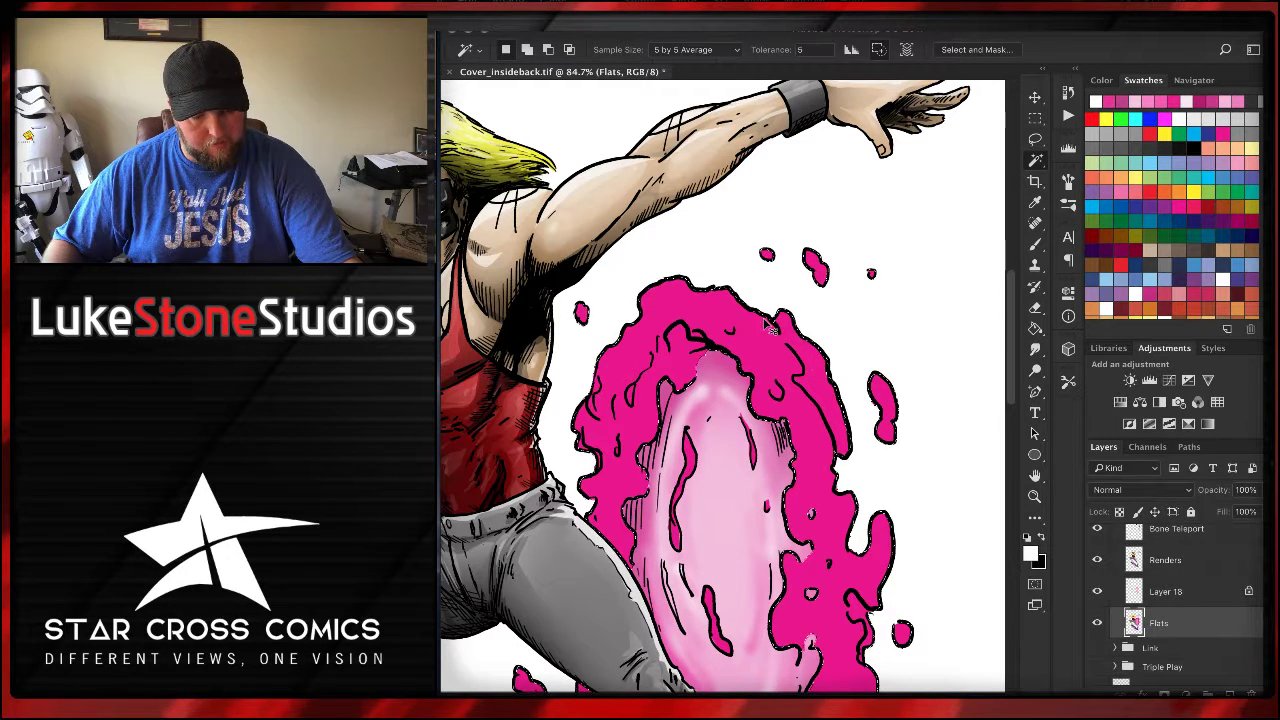
pyautogui.hotkey('ctrl', 'j')
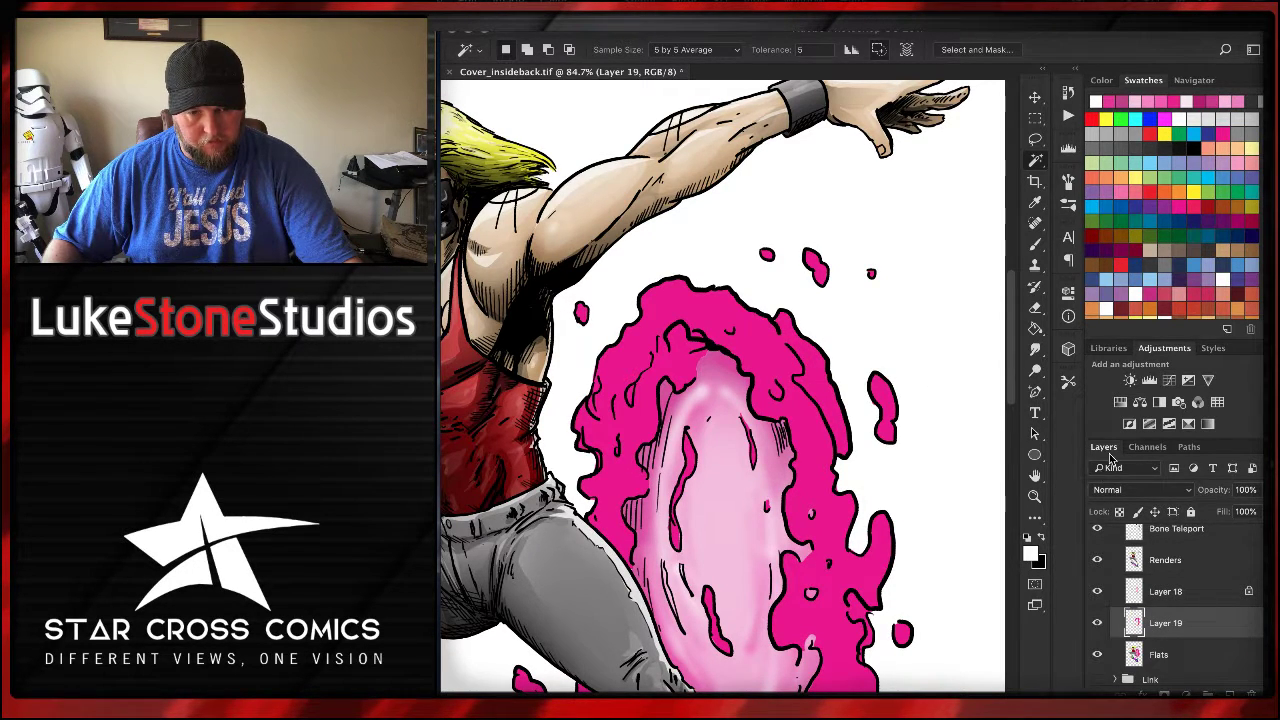
pyautogui.click(1120, 513)
pyautogui.moveTo(1206, 617); pyautogui.dragTo(1200, 588)
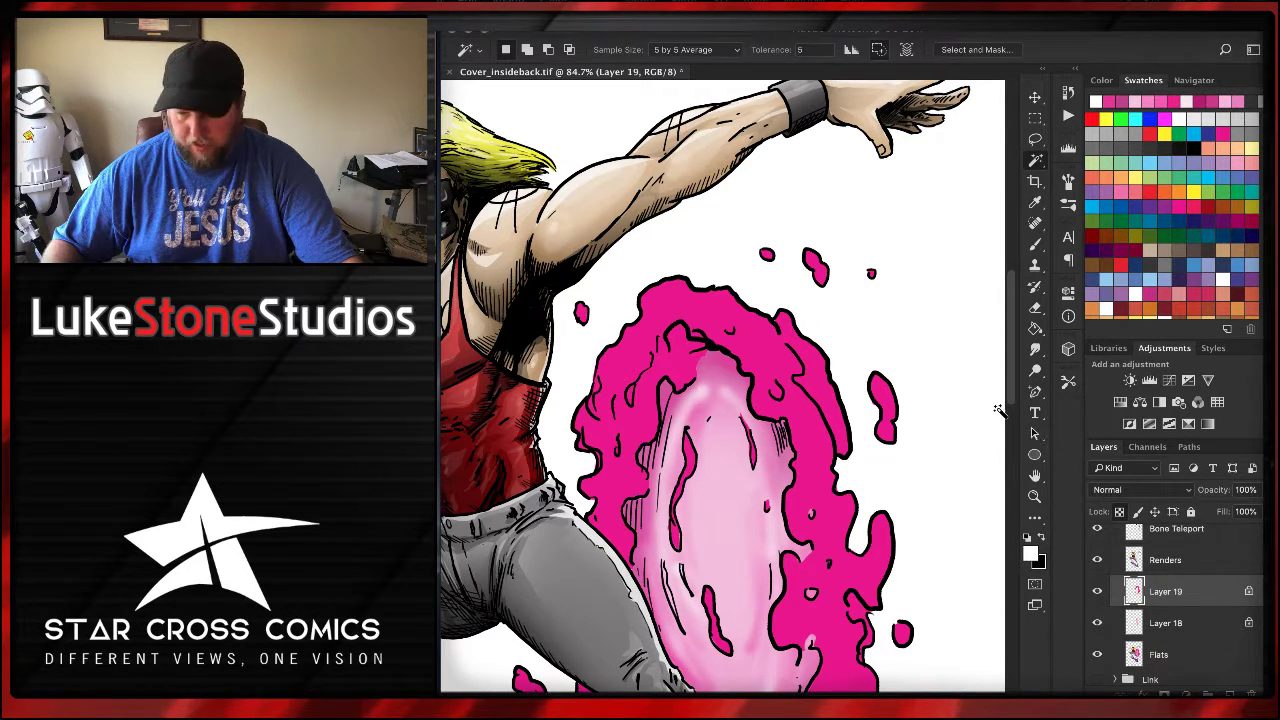
# - Sample the outer ring's hot pink and set the foreground colour to a lighter pink for the Brush tool
pyautogui.press('b')
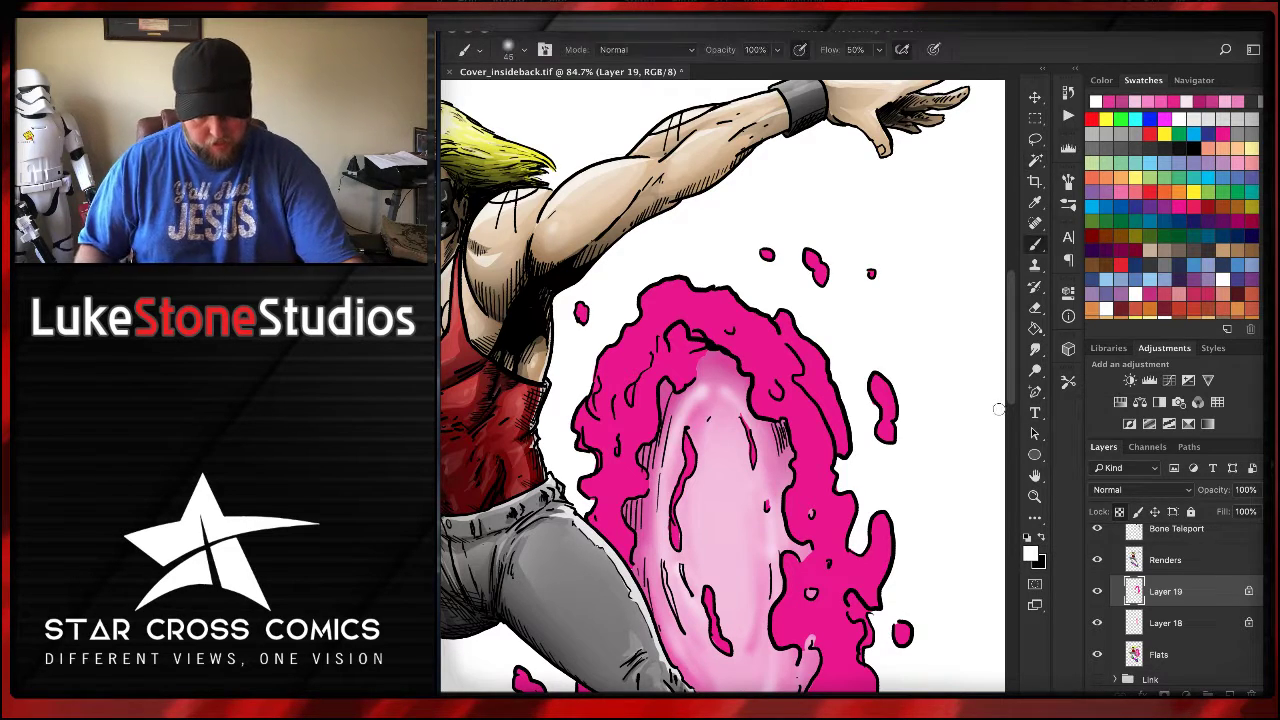
pyautogui.scroll(-5, 650, 400)
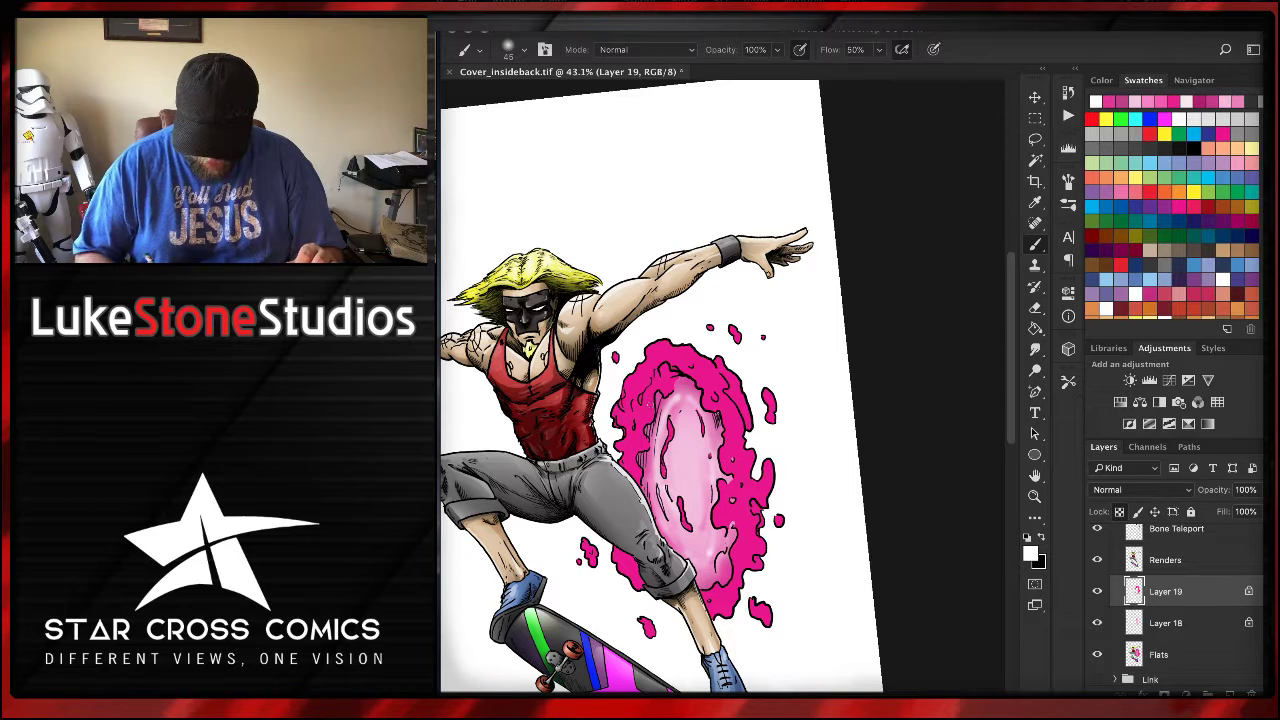
pyautogui.keyDown('alt'); pyautogui.click(718, 374); pyautogui.keyUp('alt')
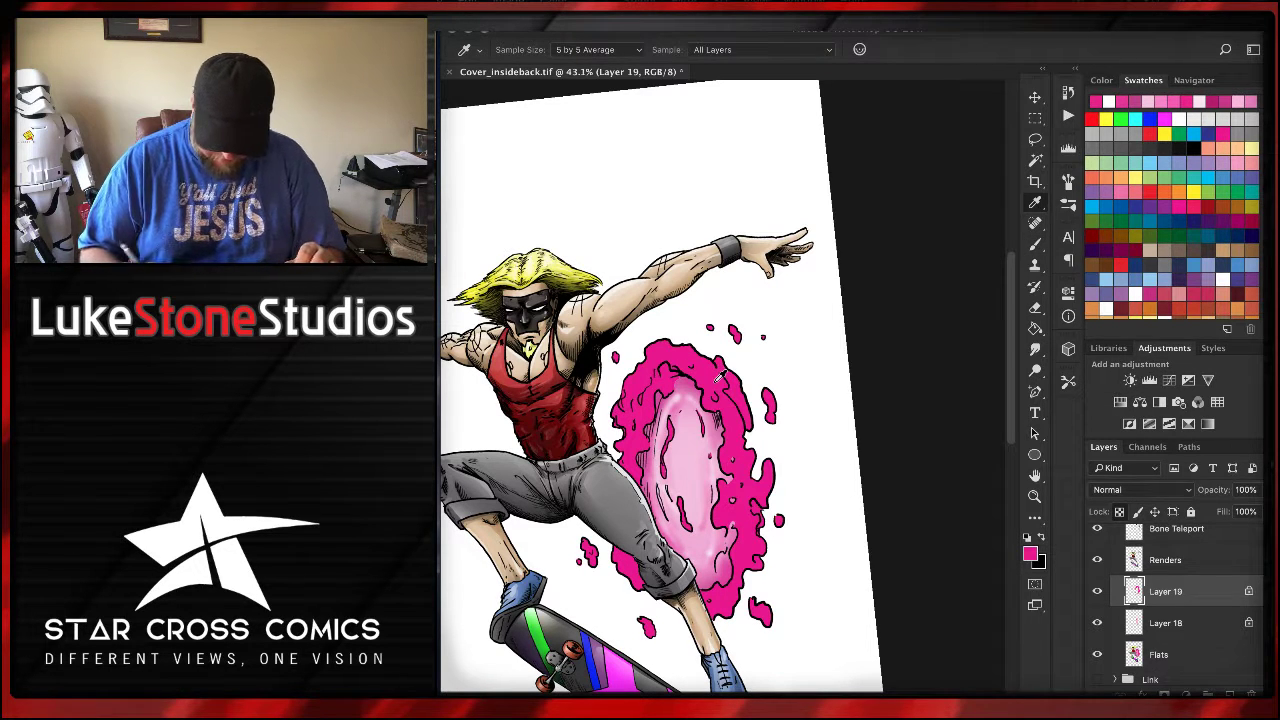
pyautogui.click(1030, 553)
pyautogui.moveTo(980, 230); pyautogui.dragTo(897, 219)
pyautogui.click(1168, 208)
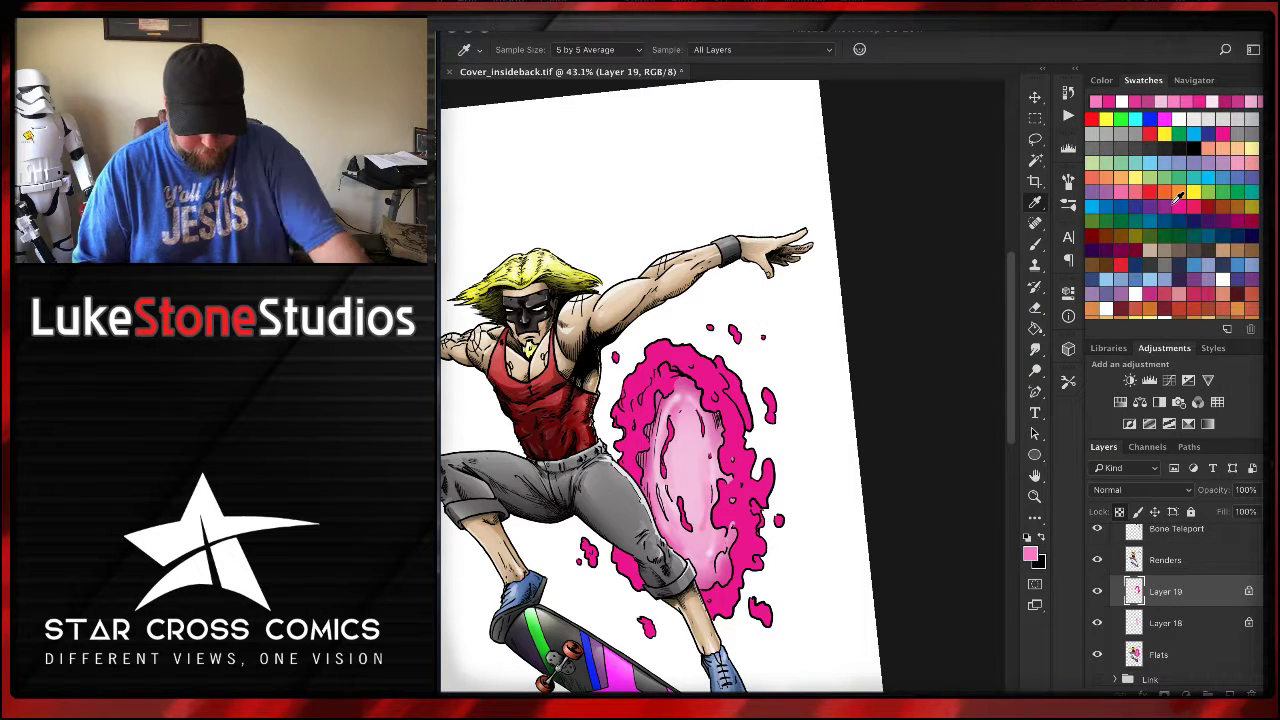
pyautogui.press('b')
pyautogui.scroll(2, 740, 420)
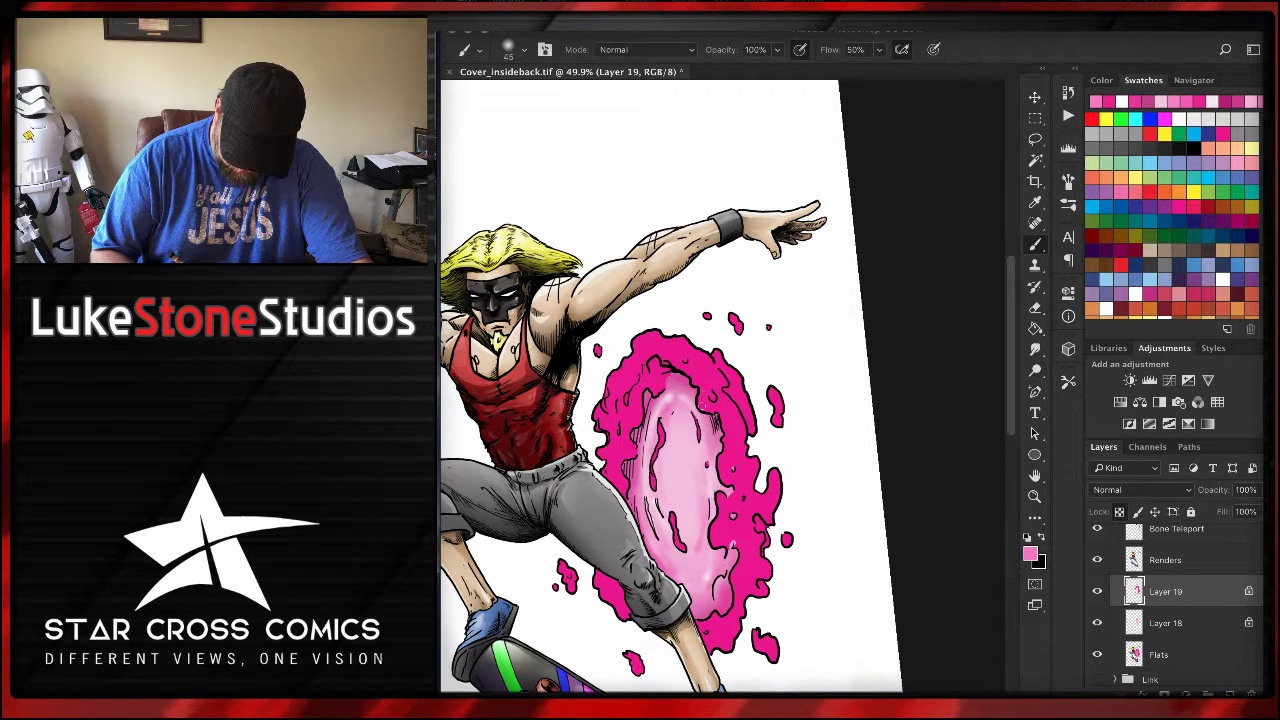
# - Paint light pink highlights around the portal's outer ring with the size 45 brush
pyautogui.moveTo(706, 408); pyautogui.dragTo(706, 404)
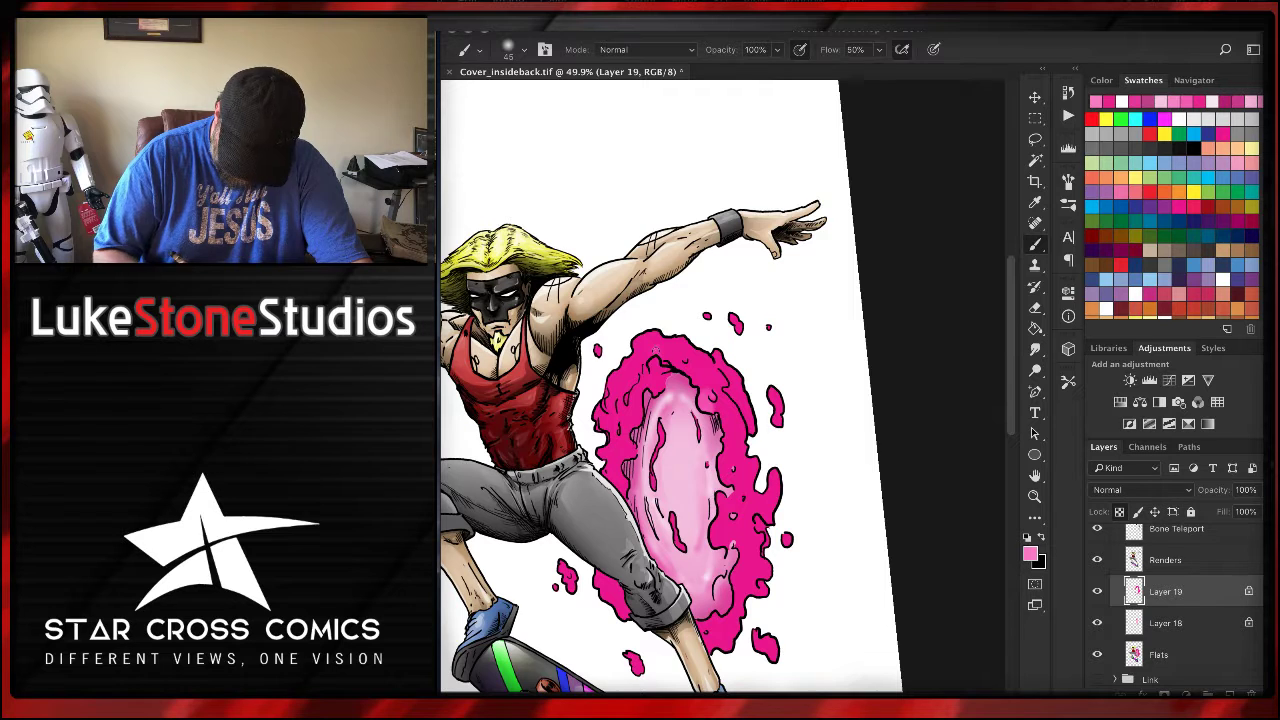
pyautogui.moveTo(646, 338)
pyautogui.mouseDown()
pyautogui.moveTo(610, 412)
pyautogui.moveTo(648, 362)
pyautogui.moveTo(634, 426)
pyautogui.moveTo(600, 428)
pyautogui.moveTo(616, 473)
pyautogui.moveTo(621, 462)
pyautogui.mouseUp()
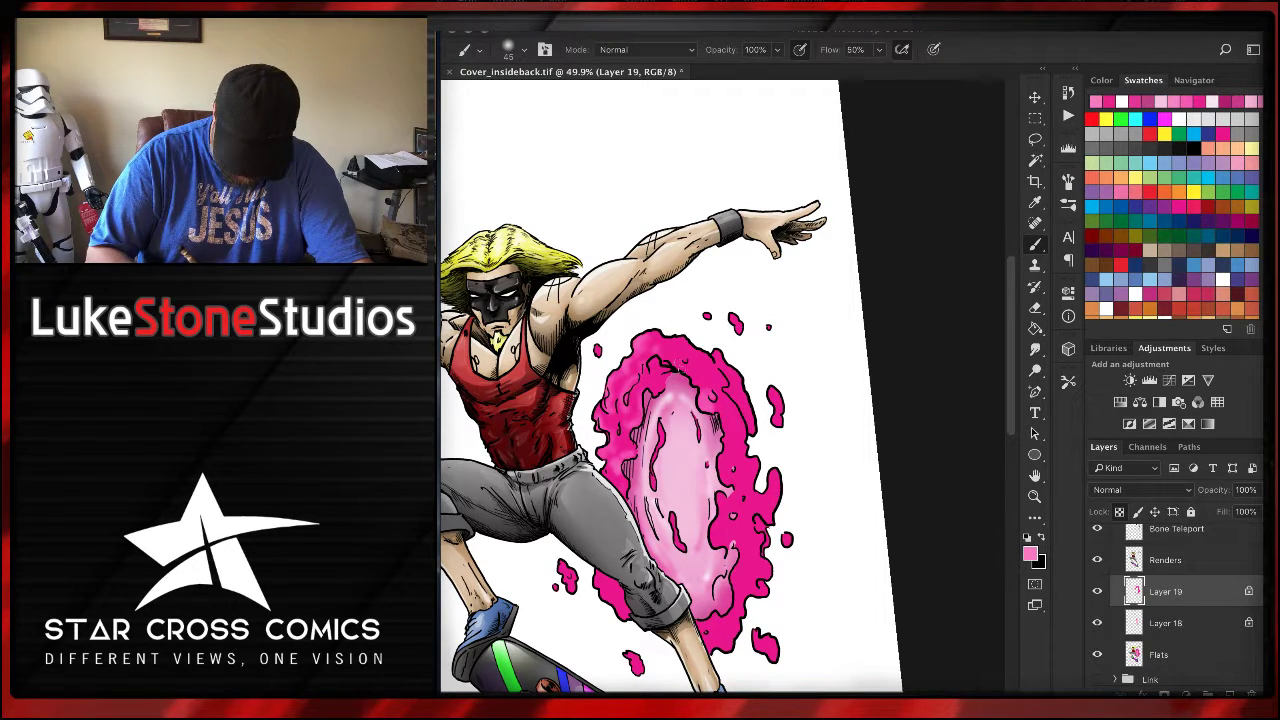
pyautogui.moveTo(679, 365); pyautogui.dragTo(714, 374)
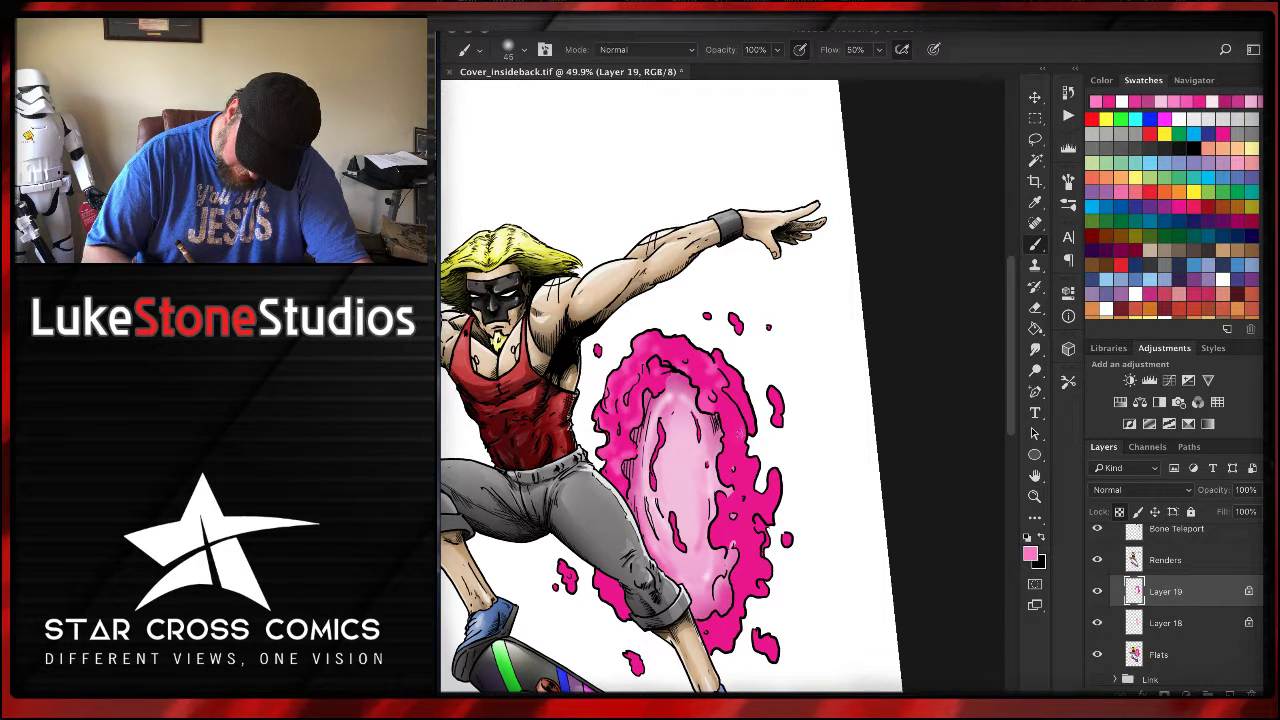
pyautogui.moveTo(739, 435); pyautogui.dragTo(740, 421)
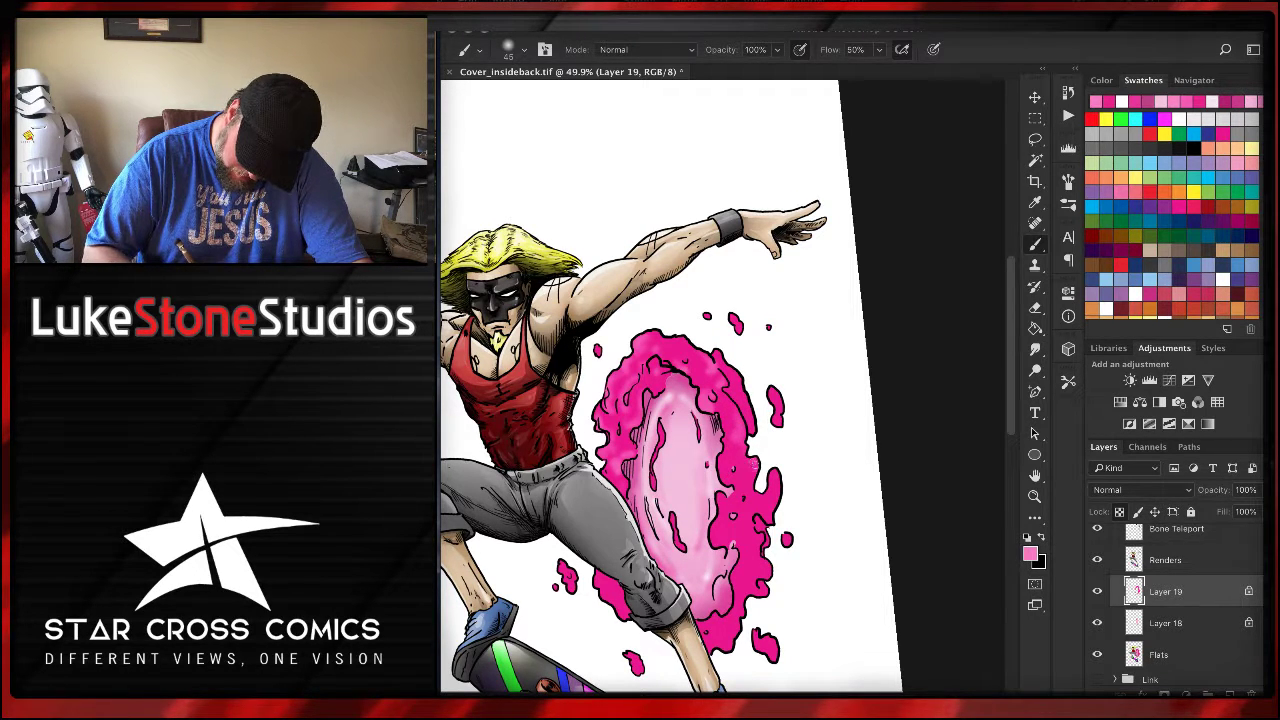
pyautogui.moveTo(750, 475)
pyautogui.mouseDown()
pyautogui.moveTo(749, 491)
pyautogui.moveTo(733, 475)
pyautogui.moveTo(776, 494)
pyautogui.moveTo(770, 518)
pyautogui.moveTo(716, 541)
pyautogui.moveTo(754, 536)
pyautogui.moveTo(762, 576)
pyautogui.moveTo(738, 586)
pyautogui.moveTo(748, 590)
pyautogui.moveTo(744, 574)
pyautogui.moveTo(708, 640)
pyautogui.moveTo(723, 652)
pyautogui.mouseUp()
pyautogui.moveTo(616, 602); pyautogui.dragTo(601, 576)
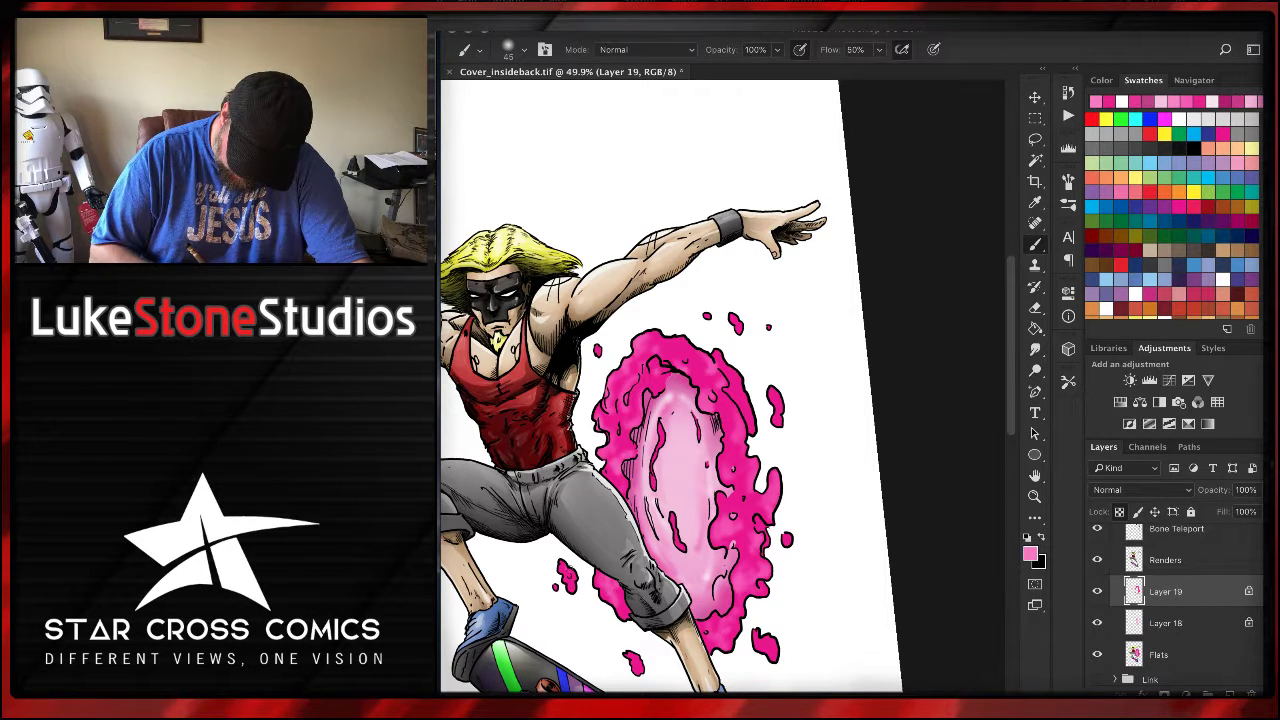
# - Paint light pink highlights on the splatters around the portal and touch up the ring's lower edges
pyautogui.moveTo(633, 378)
pyautogui.mouseDown()
pyautogui.moveTo(631, 364)
pyautogui.moveTo(682, 358)
pyautogui.moveTo(737, 389)
pyautogui.moveTo(745, 416)
pyautogui.moveTo(776, 403)
pyautogui.mouseUp()
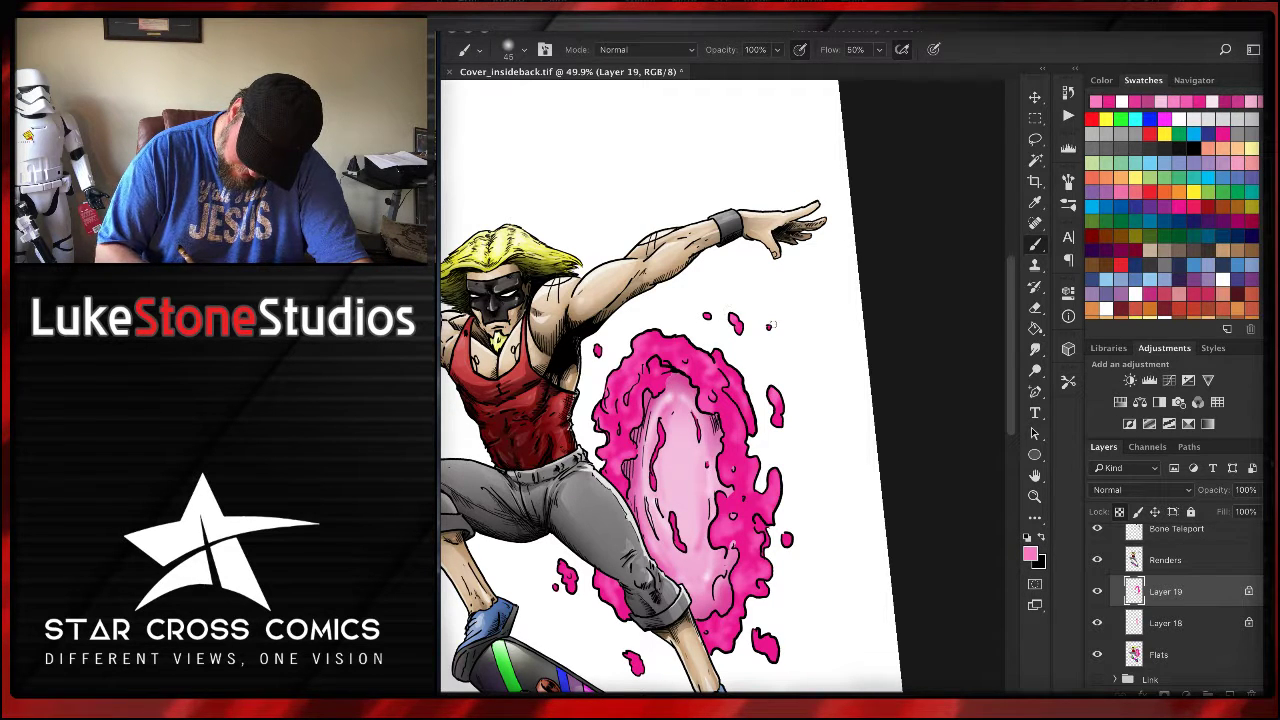
pyautogui.moveTo(599, 346); pyautogui.dragTo(597, 353)
pyautogui.moveTo(562, 566); pyautogui.dragTo(565, 576)
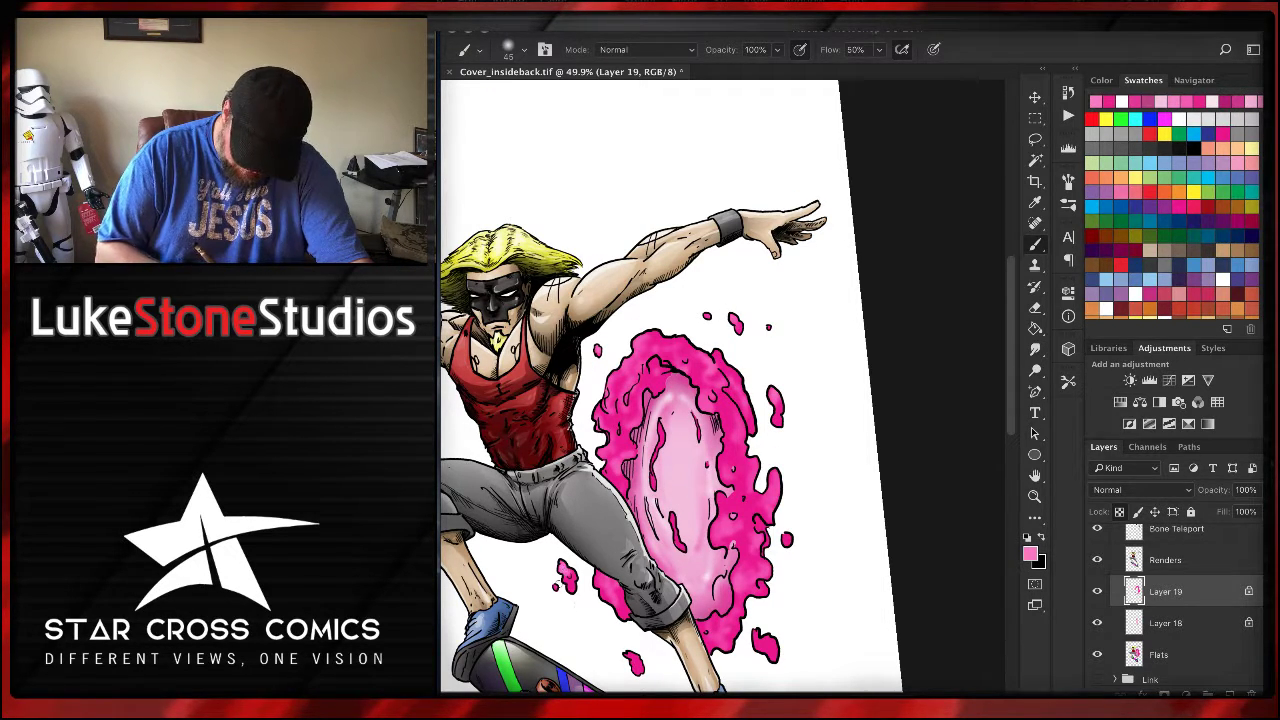
pyautogui.moveTo(628, 653); pyautogui.dragTo(634, 660)
pyautogui.moveTo(753, 634)
pyautogui.mouseDown()
pyautogui.moveTo(767, 654)
pyautogui.moveTo(711, 649)
pyautogui.mouseUp()
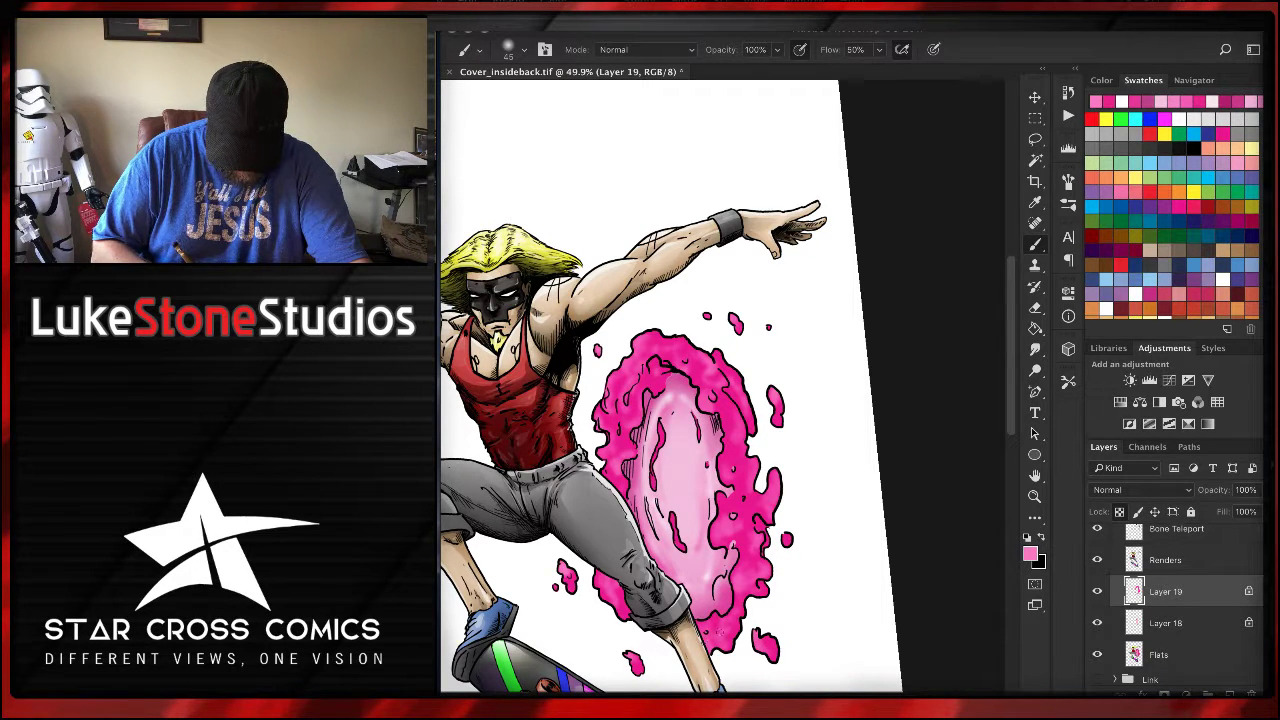
pyautogui.moveTo(616, 590); pyautogui.dragTo(621, 600)
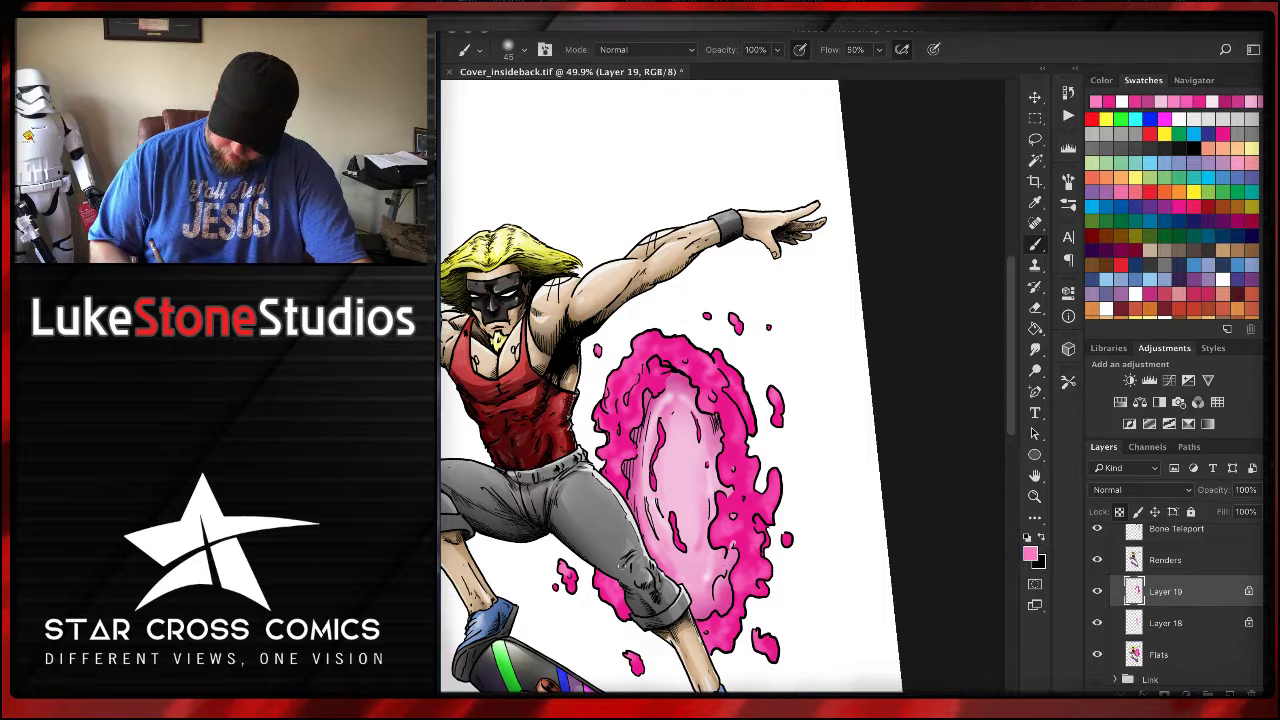
pyautogui.click(1031, 553)
pyautogui.moveTo(898, 218); pyautogui.dragTo(965, 278)
pyautogui.click(1158, 206)
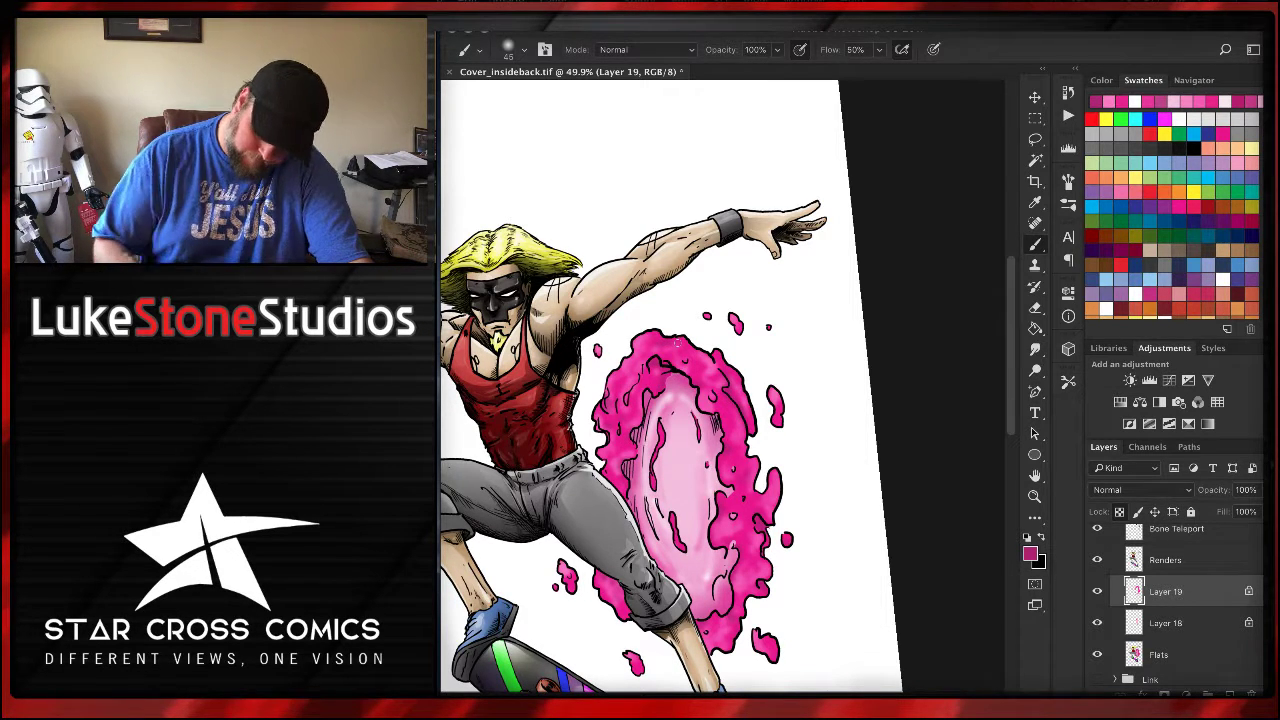
# - Set the foreground colour to a pale pink and paint small highlights along the portal ring's top and right side and nearby splatters
pyautogui.click(1031, 553)
pyautogui.moveTo(858, 218); pyautogui.dragTo(827, 215)
pyautogui.click(1170, 205)
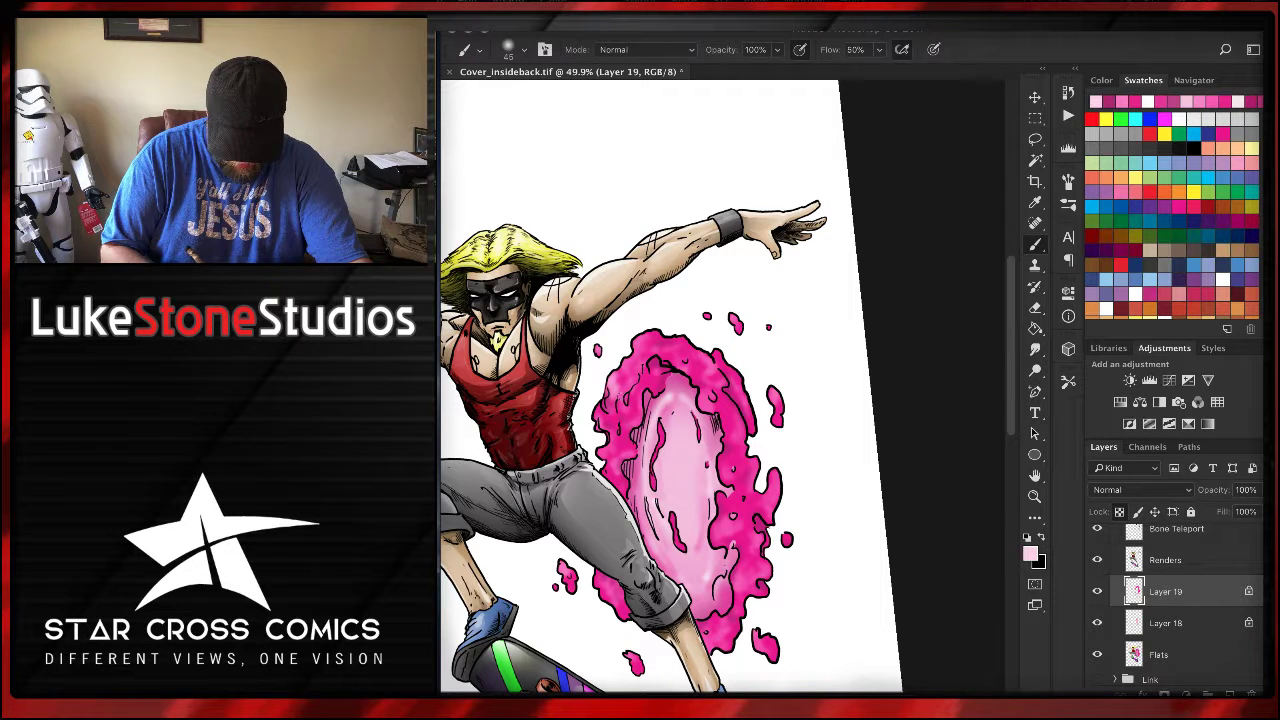
pyautogui.moveTo(643, 345)
pyautogui.mouseDown()
pyautogui.moveTo(646, 362)
pyautogui.moveTo(706, 404)
pyautogui.mouseUp()
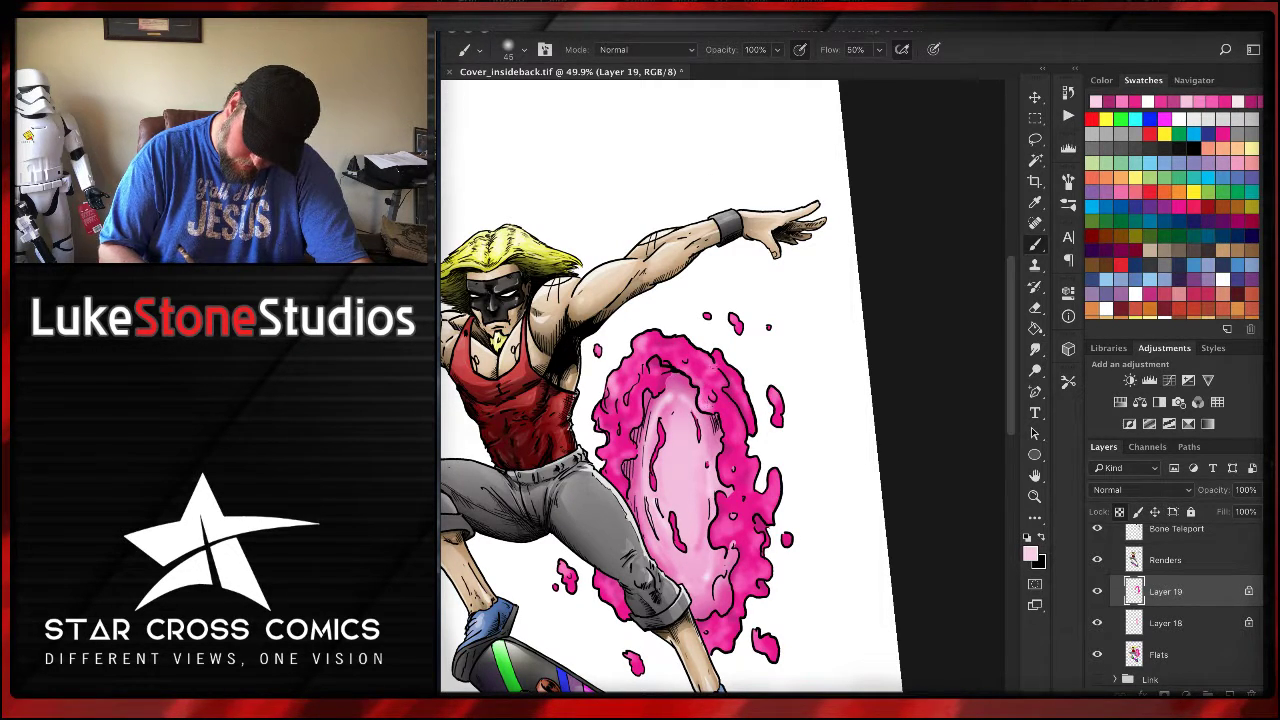
pyautogui.moveTo(712, 356); pyautogui.dragTo(746, 414)
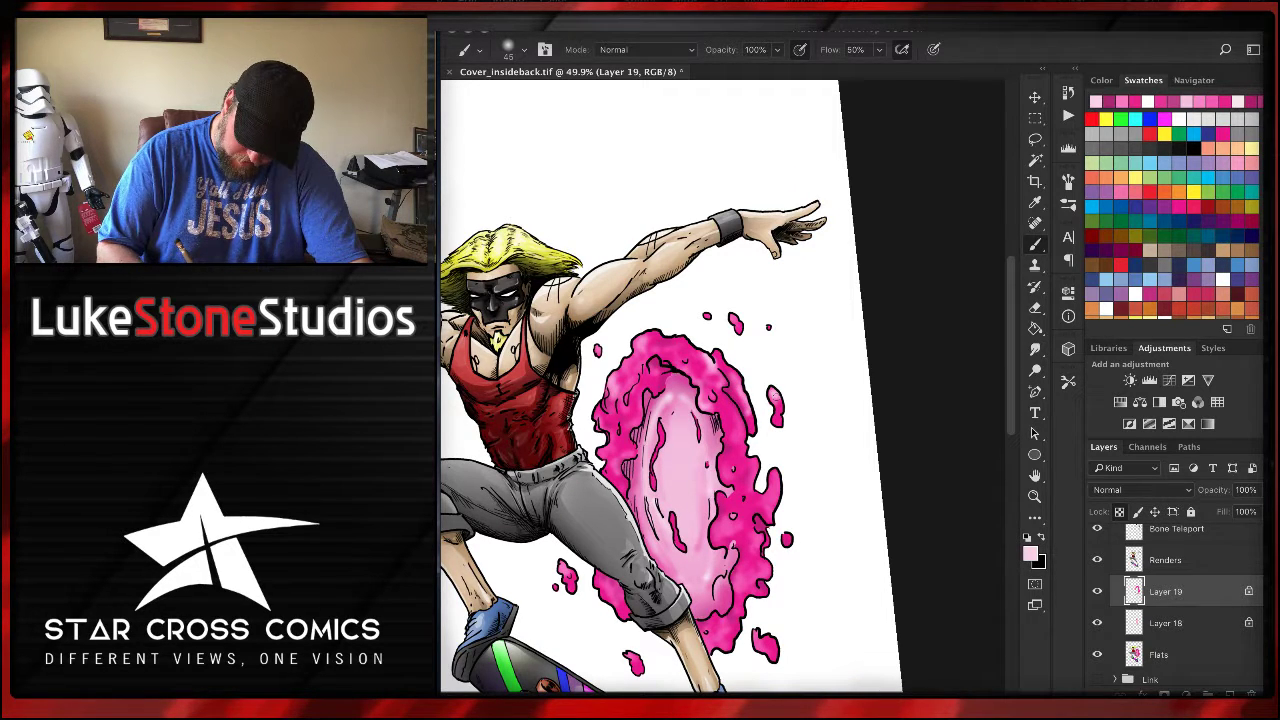
pyautogui.click(736, 321)
pyautogui.moveTo(777, 476); pyautogui.dragTo(776, 496)
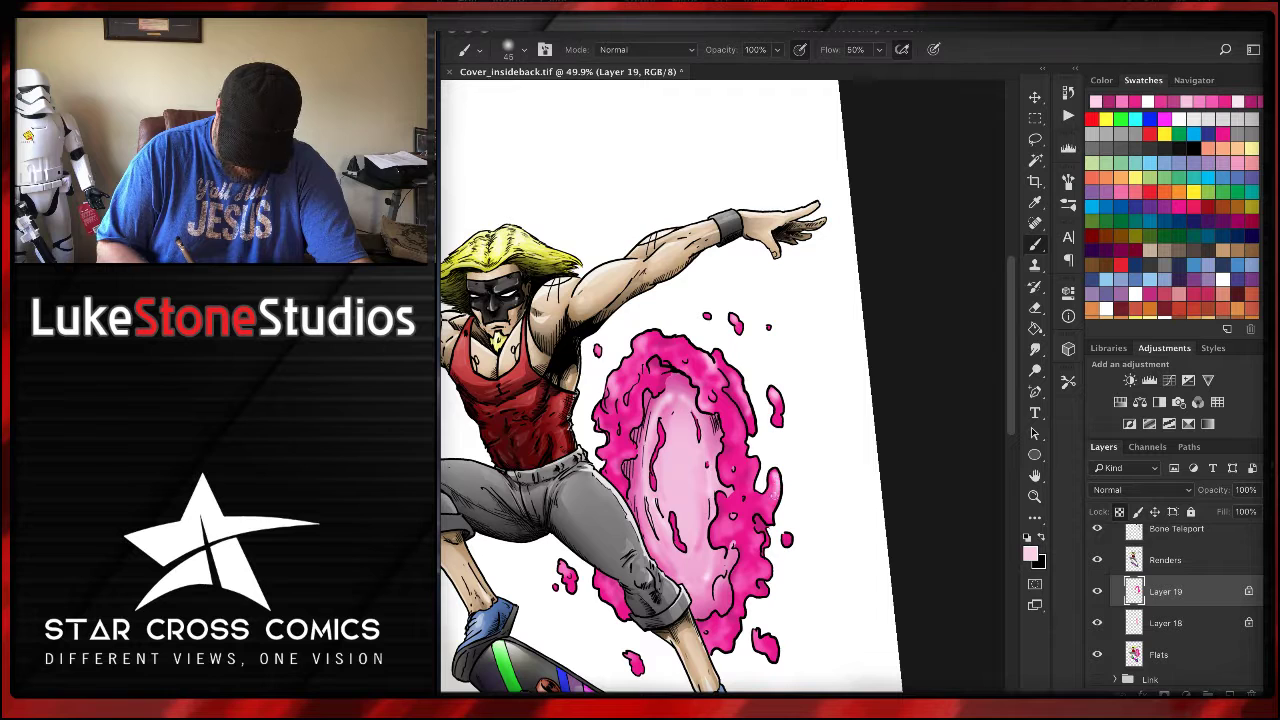
pyautogui.moveTo(741, 440)
pyautogui.mouseDown()
pyautogui.moveTo(743, 422)
pyautogui.moveTo(750, 484)
pyautogui.moveTo(727, 480)
pyautogui.moveTo(718, 538)
pyautogui.moveTo(766, 580)
pyautogui.mouseUp()
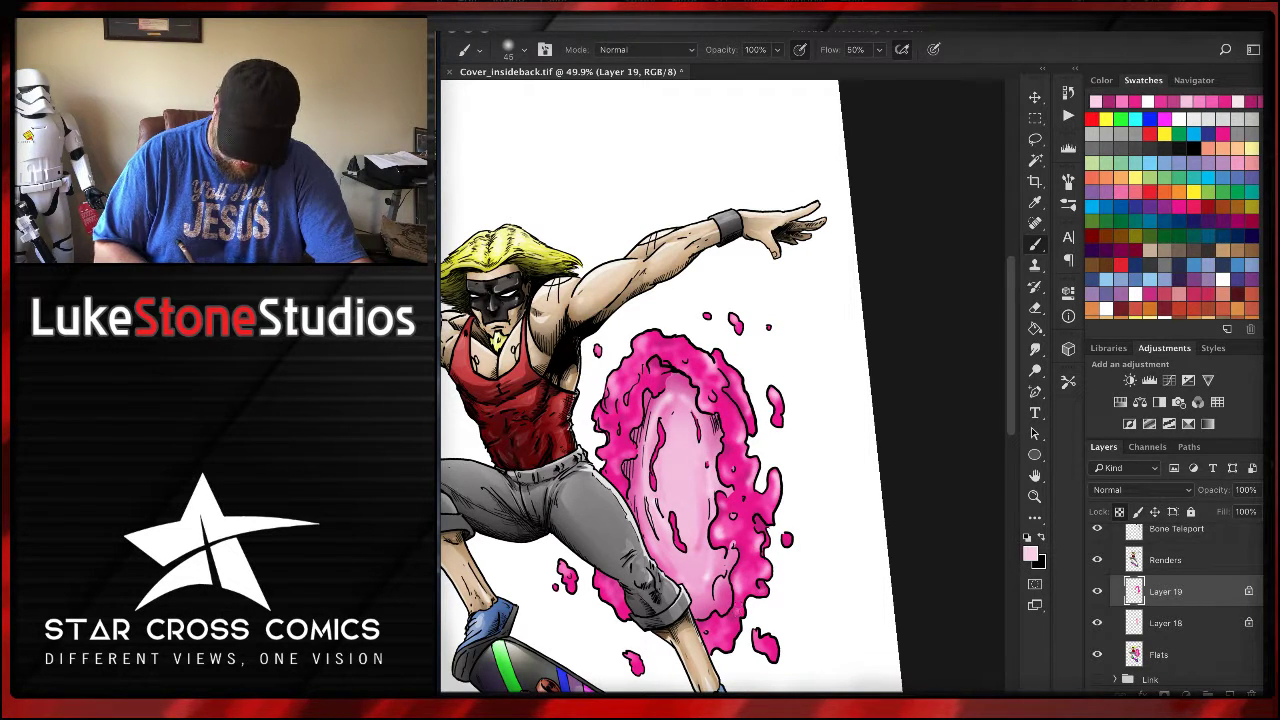
pyautogui.moveTo(735, 602); pyautogui.dragTo(725, 622)
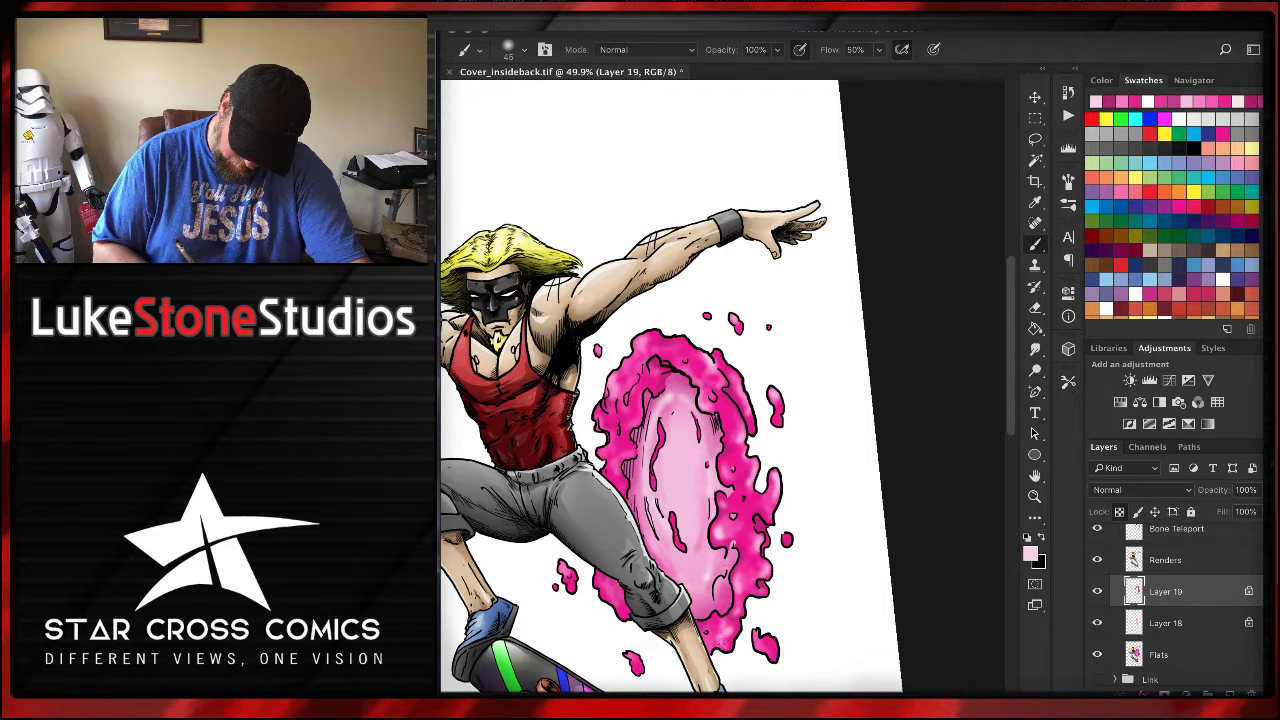
# - Paint pale pink highlights on the ring's left side, its lower edges and the surrounding lower splatters
pyautogui.moveTo(606, 451); pyautogui.dragTo(616, 456)
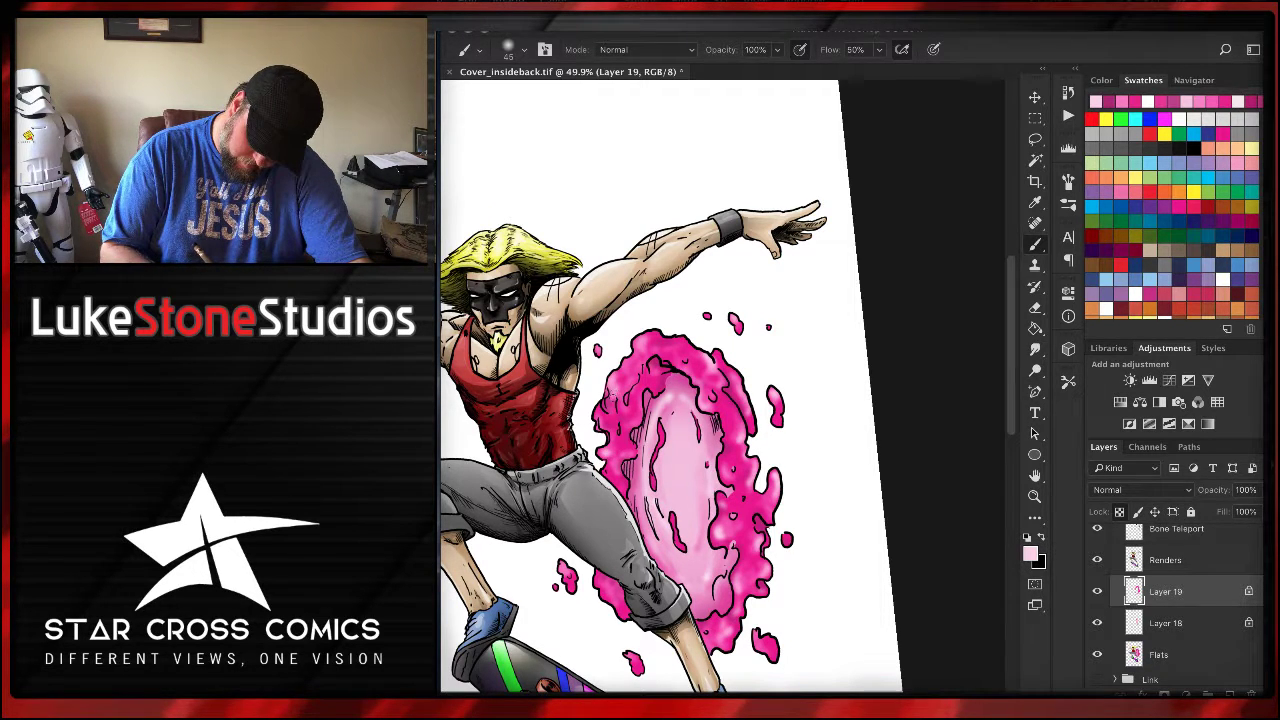
pyautogui.moveTo(613, 390)
pyautogui.mouseDown()
pyautogui.moveTo(607, 421)
pyautogui.moveTo(632, 404)
pyautogui.mouseUp()
pyautogui.moveTo(649, 350); pyautogui.dragTo(643, 357)
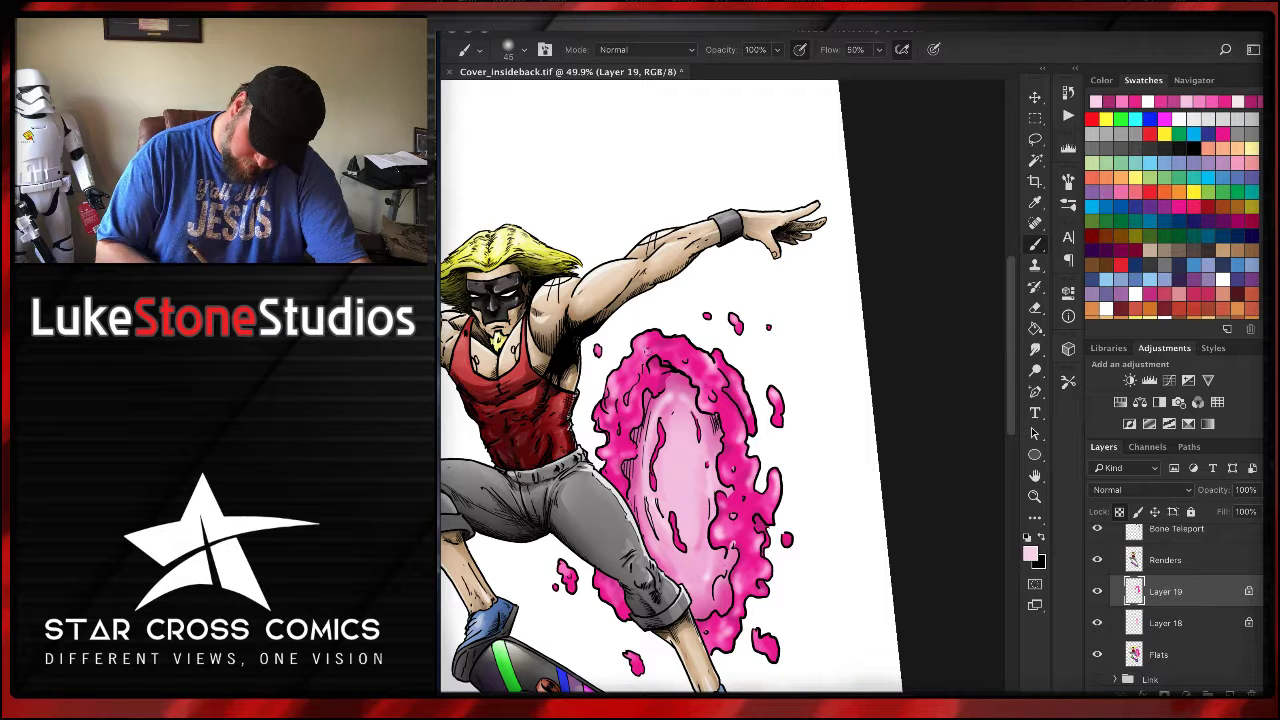
pyautogui.moveTo(561, 566); pyautogui.dragTo(566, 574)
pyautogui.moveTo(632, 658); pyautogui.dragTo(636, 670)
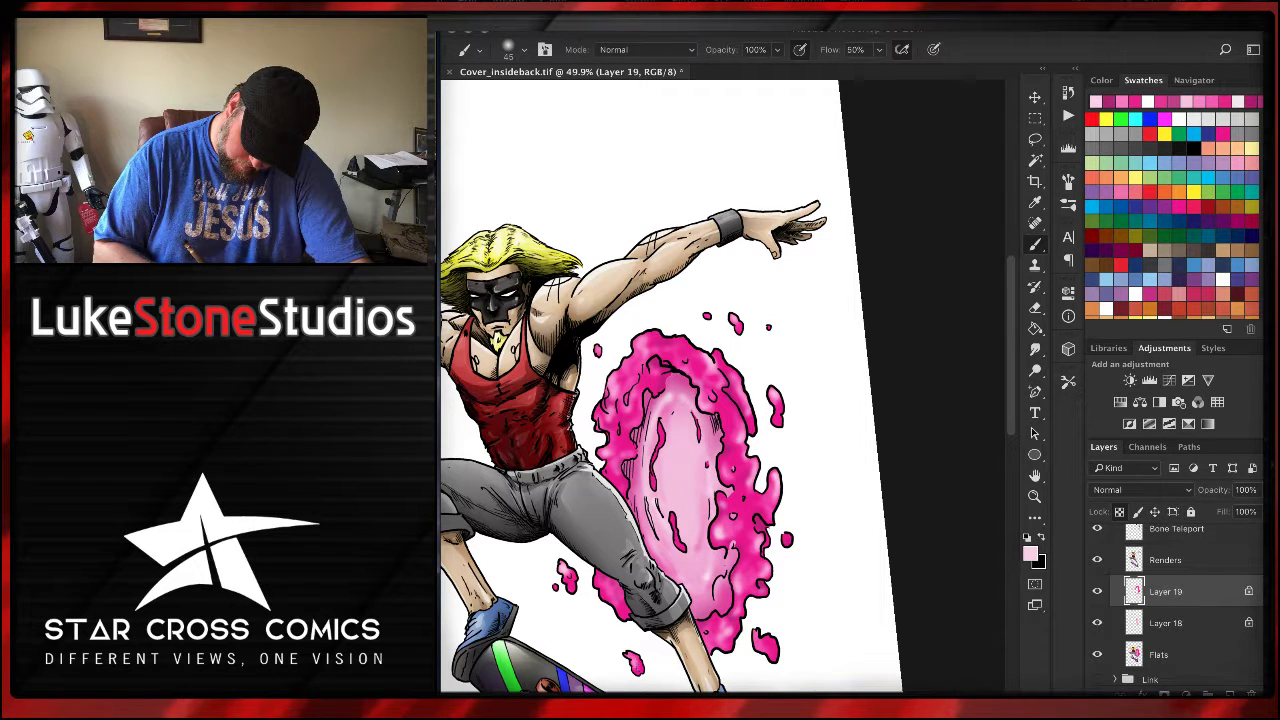
pyautogui.moveTo(618, 602)
pyautogui.mouseDown()
pyautogui.moveTo(600, 576)
pyautogui.moveTo(615, 604)
pyautogui.mouseUp()
pyautogui.moveTo(708, 631); pyautogui.dragTo(765, 651)
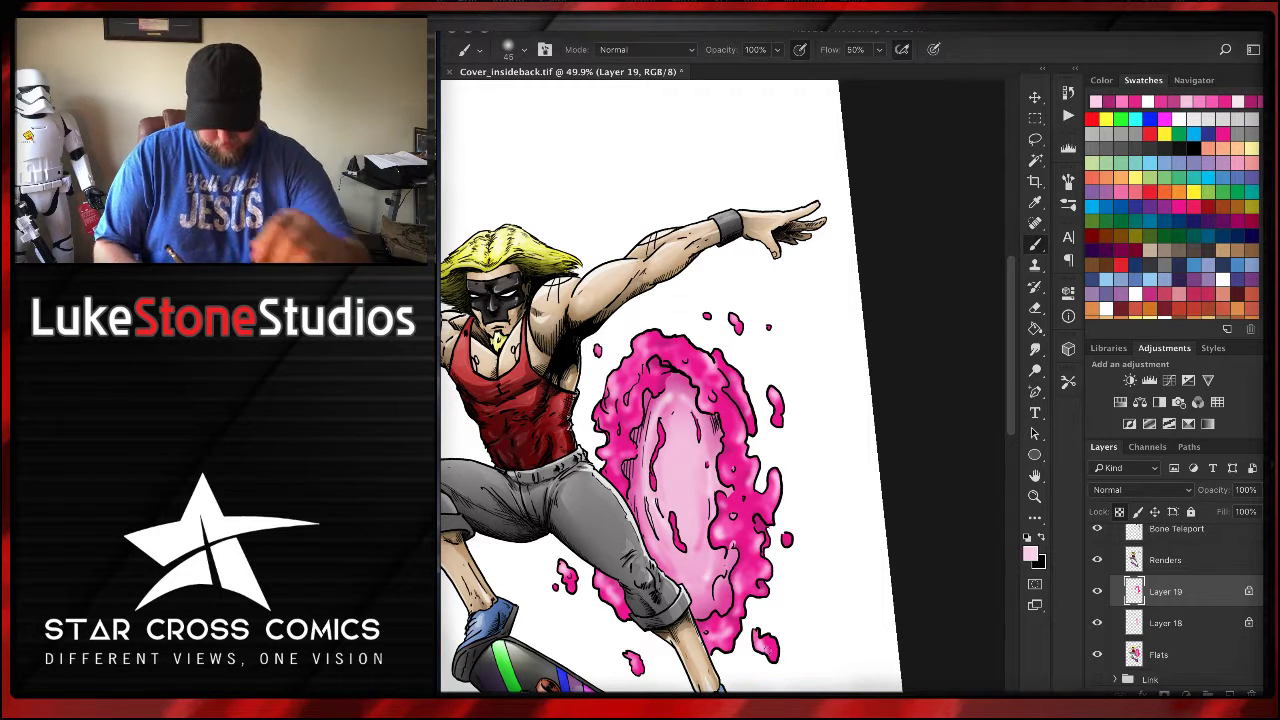
pyautogui.moveTo(786, 537); pyautogui.dragTo(789, 544)
# - Toggle the Bone Teleport layer's visibility repeatedly to compare the portal with and without its black outlines
pyautogui.scroll(-3, 575, 509)
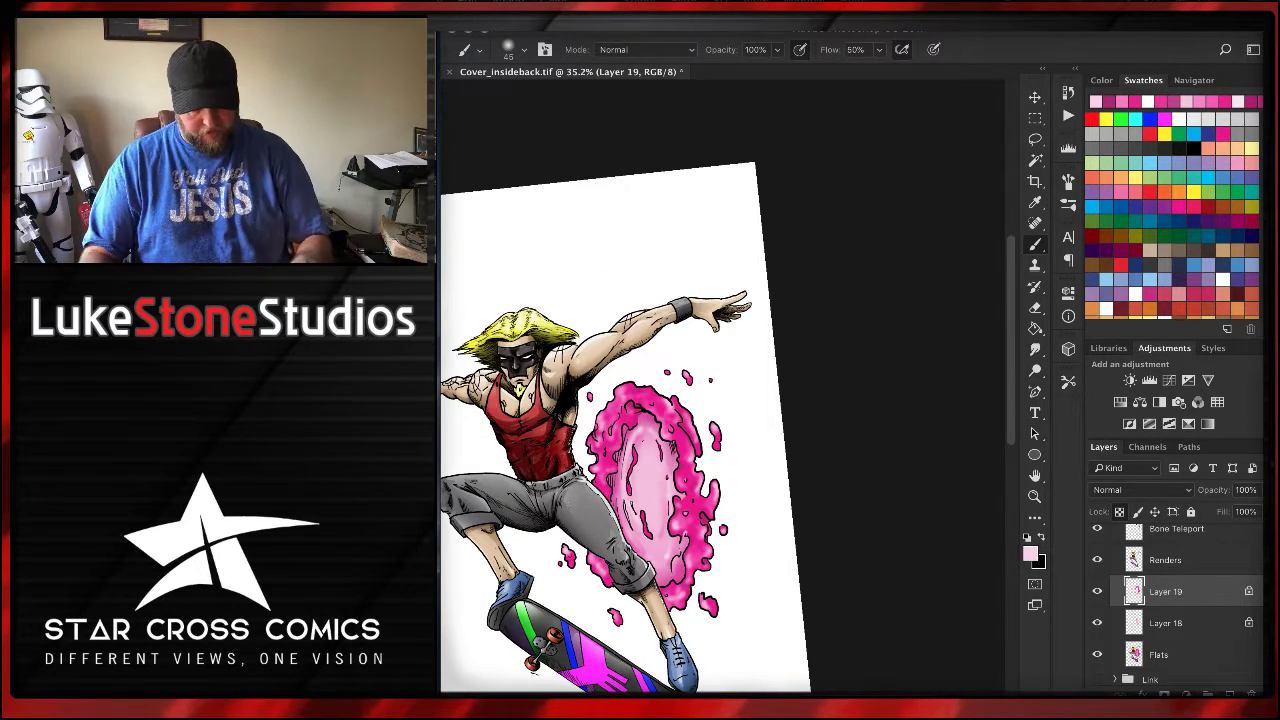
pyautogui.scroll(-1, 625, 430)
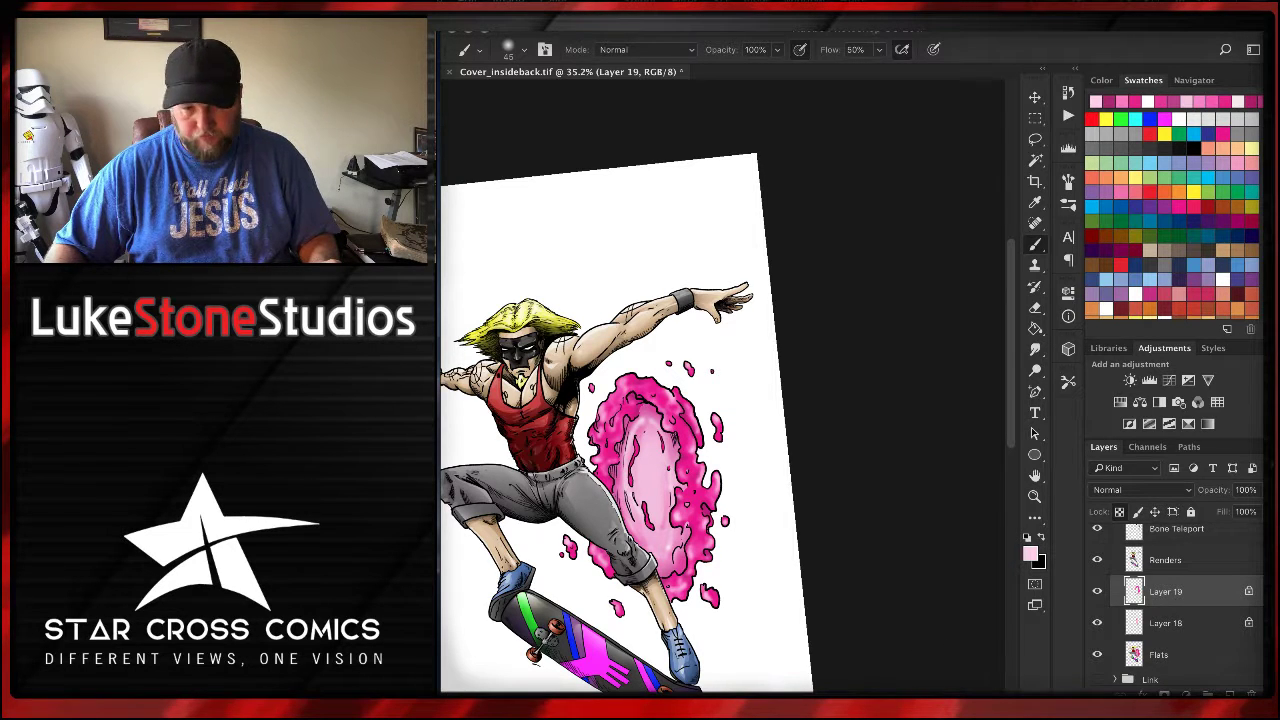
pyautogui.scroll(1, 1185, 585)
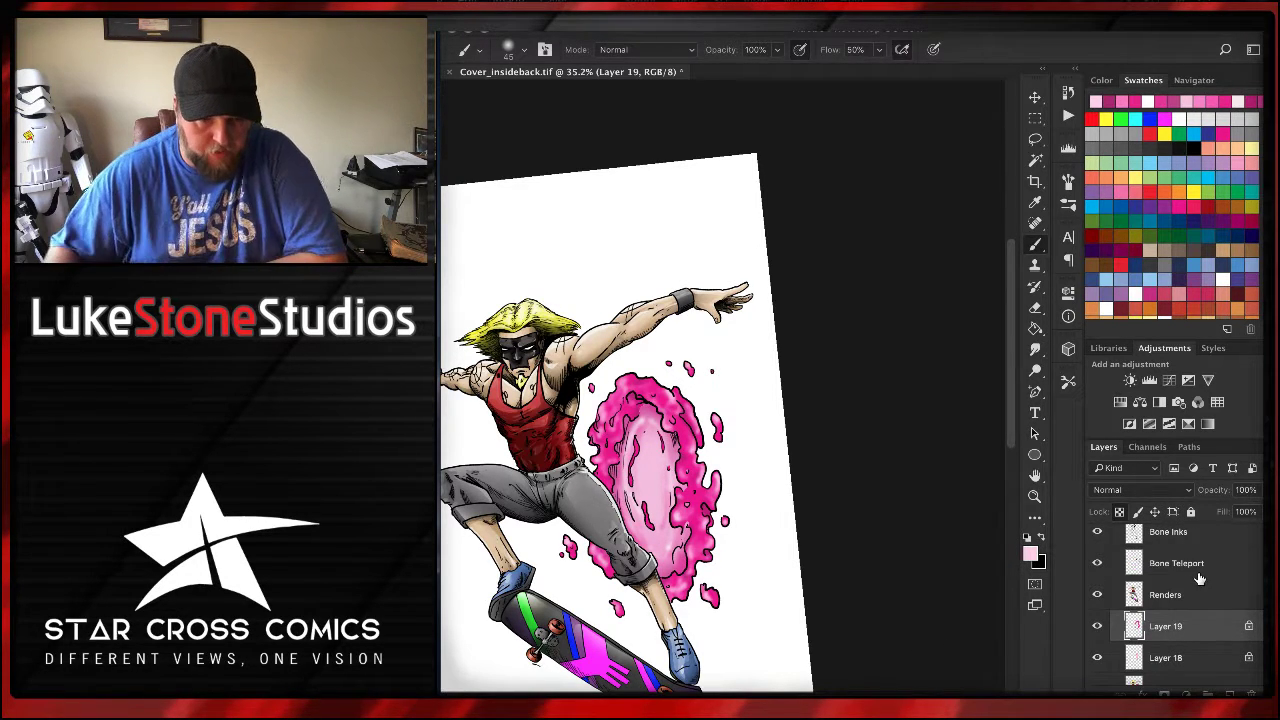
pyautogui.click(1098, 565)
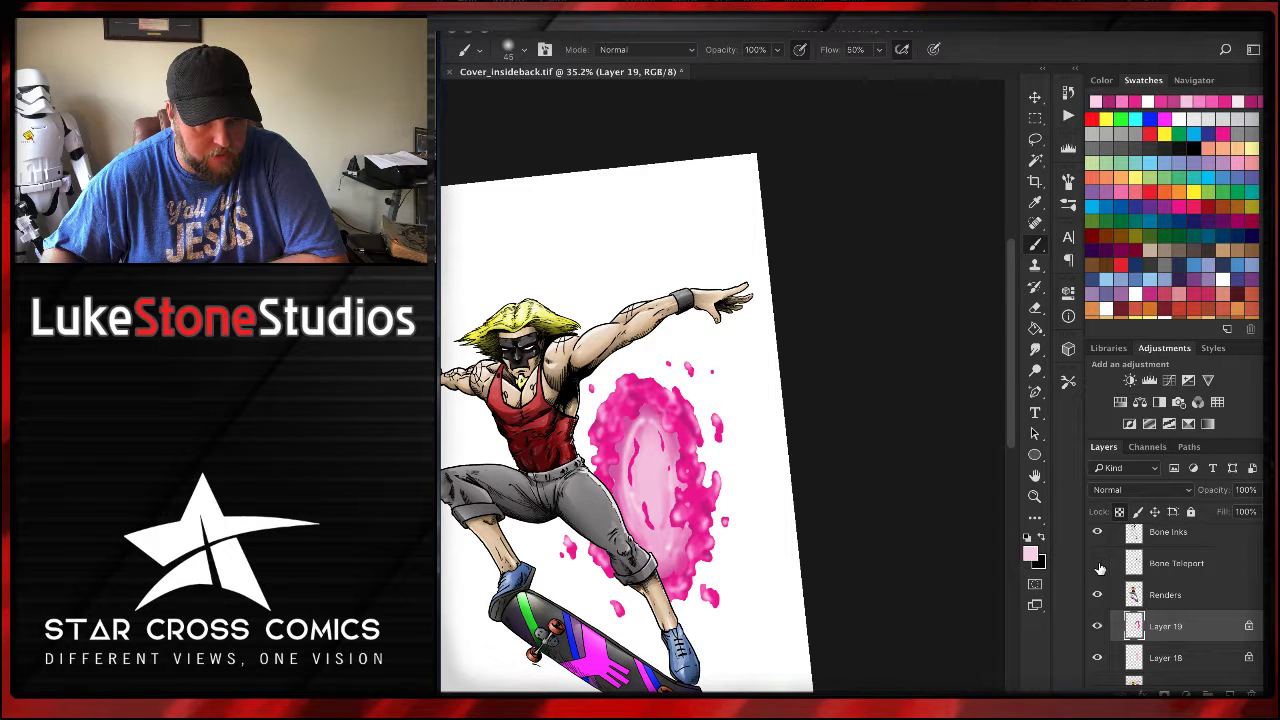
pyautogui.click(1098, 565)
pyautogui.click(1099, 566)
pyautogui.click(1099, 566)
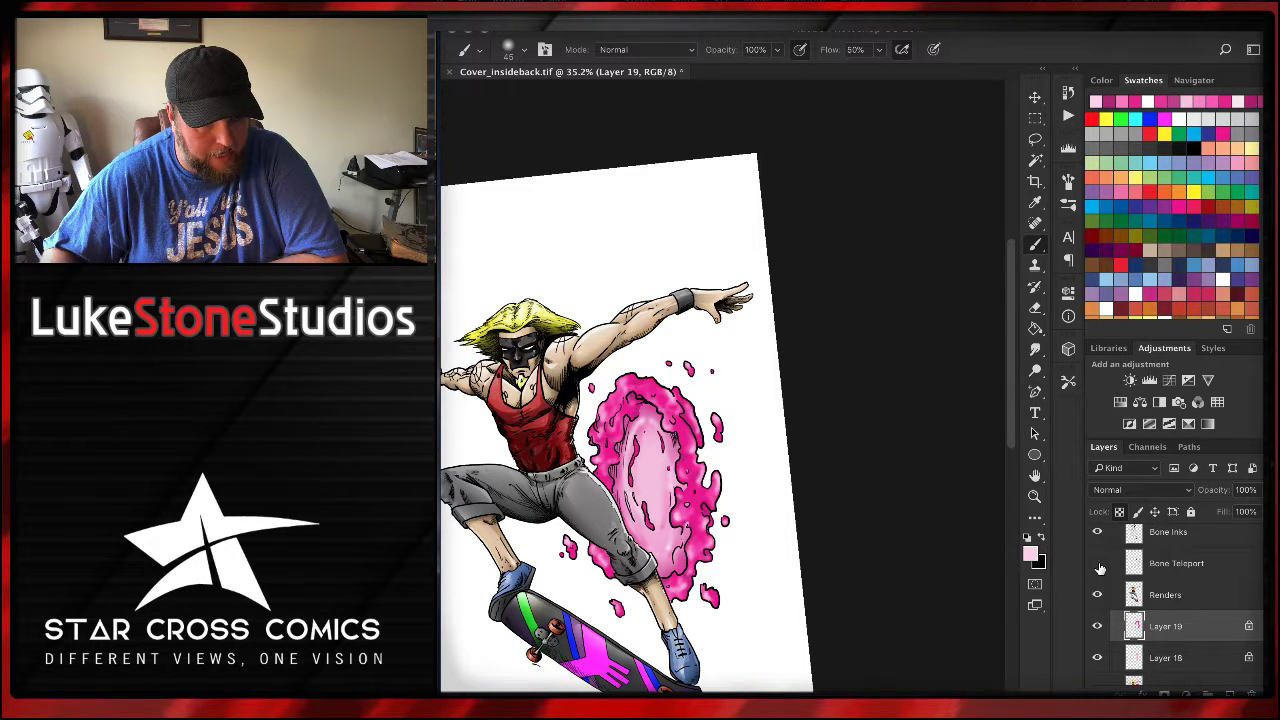
pyautogui.click(1099, 566)
pyautogui.click(1099, 566)
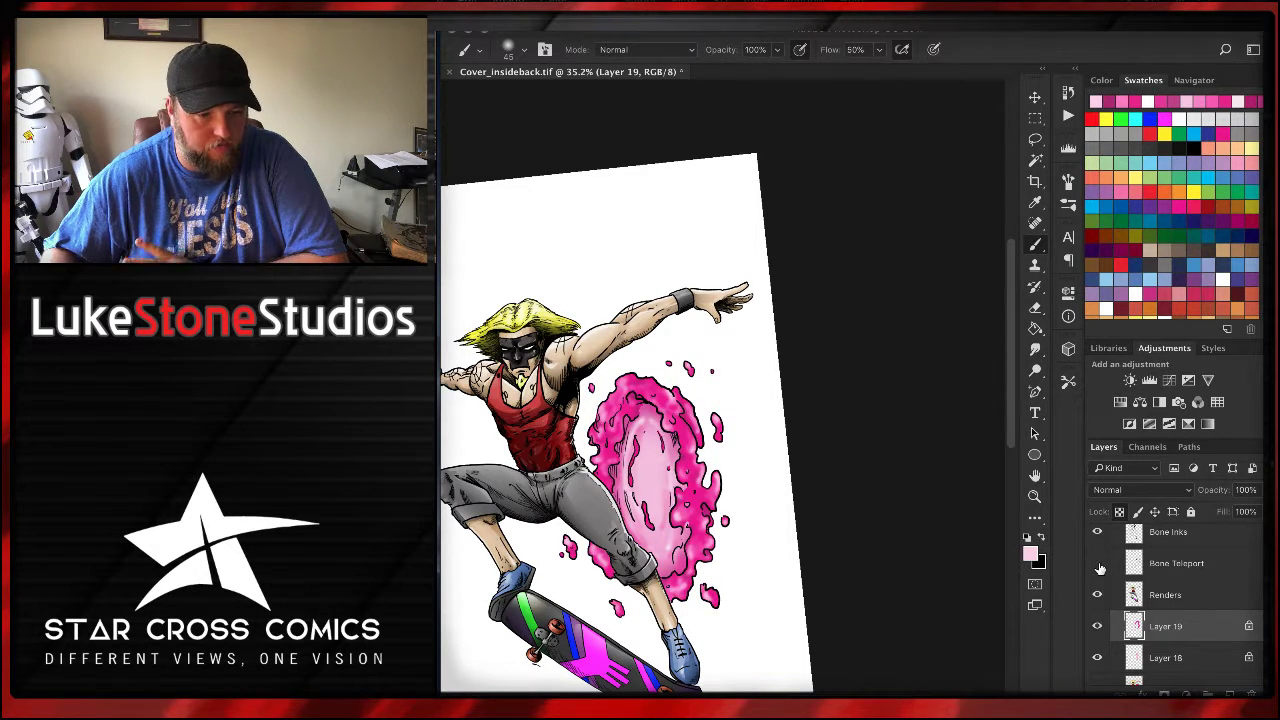
pyautogui.click(1099, 566)
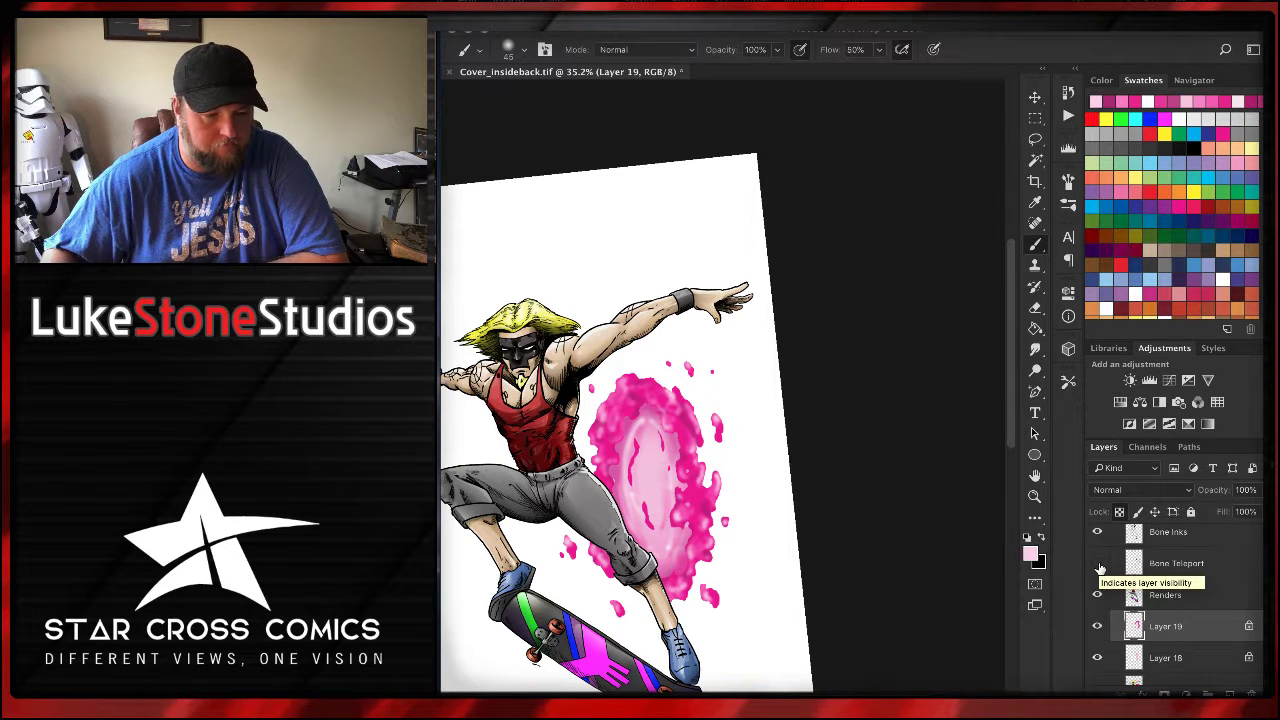
pyautogui.click(1099, 566)
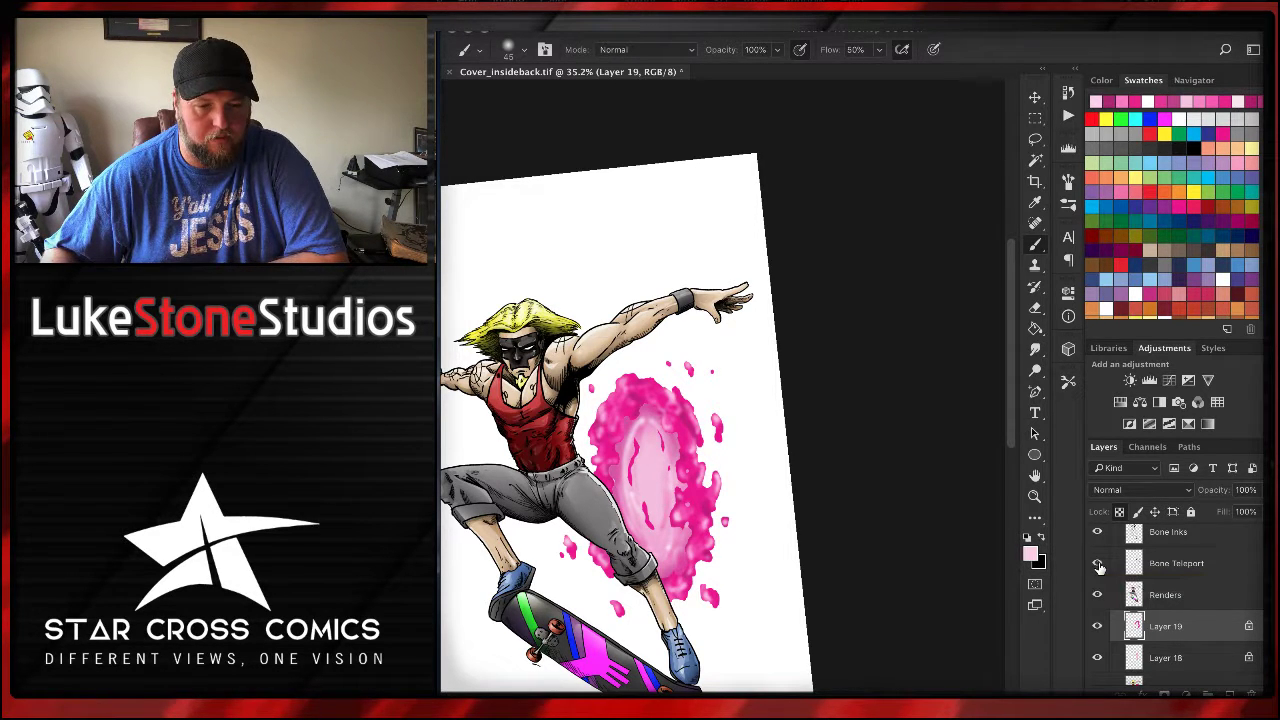
pyautogui.click(1099, 566)
pyautogui.click(1099, 566)
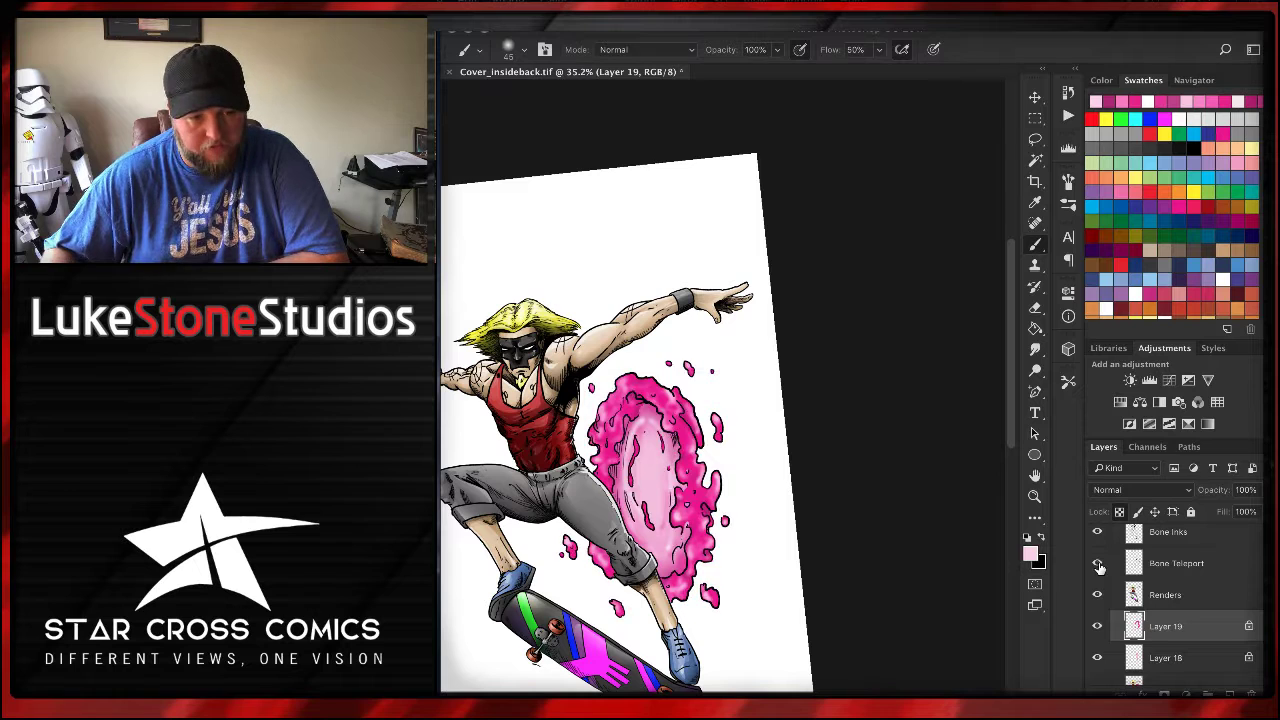
pyautogui.click(1099, 566)
pyautogui.click(1099, 566)
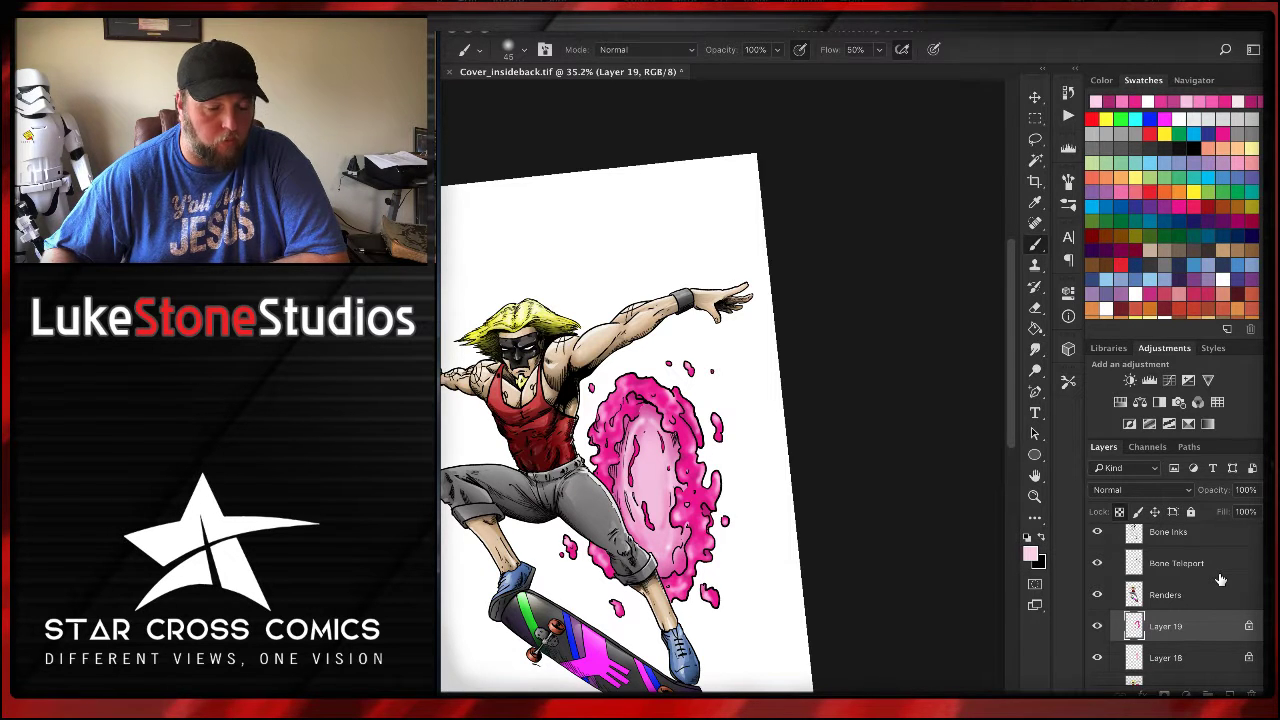
# - Hide the Layer 18, Flats, Layer 19 and Renders layers to isolate the line art
pyautogui.scroll(-5, 1207, 603)
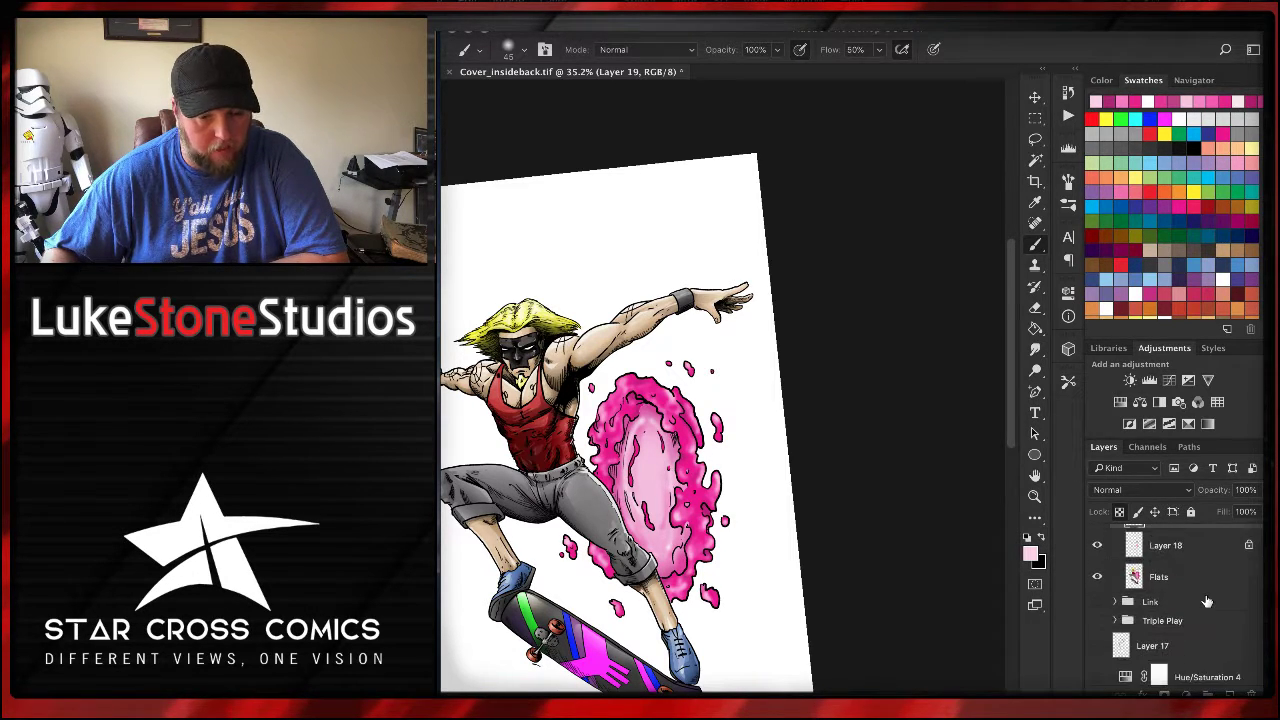
pyautogui.scroll(3, 1207, 603)
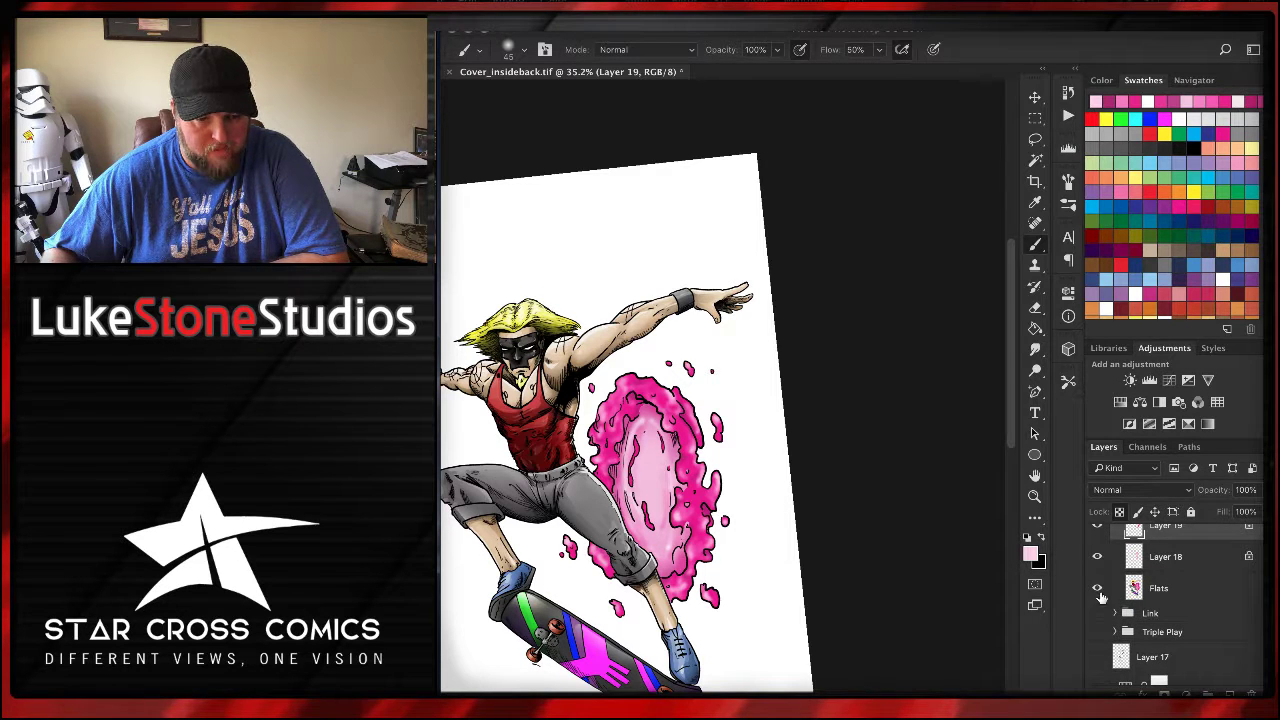
pyautogui.click(1098, 557)
pyautogui.click(1098, 557)
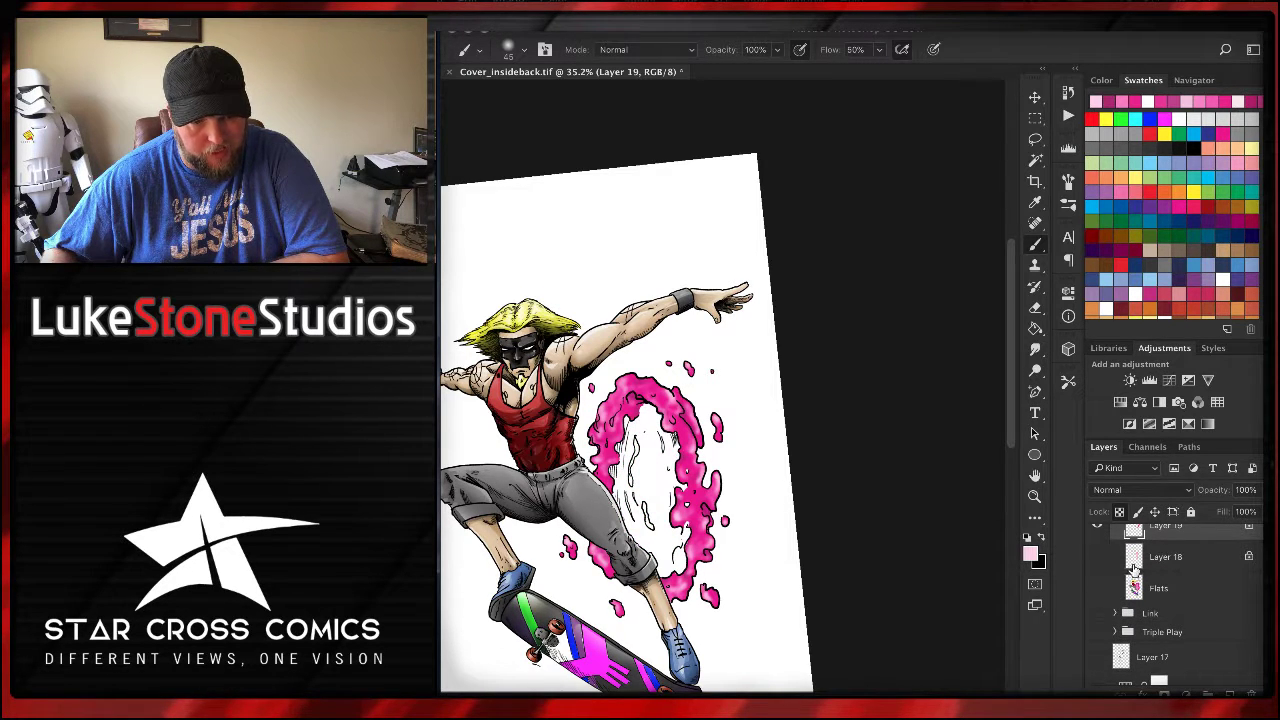
pyautogui.scroll(1, 1208, 619)
pyautogui.scroll(1, 1208, 619)
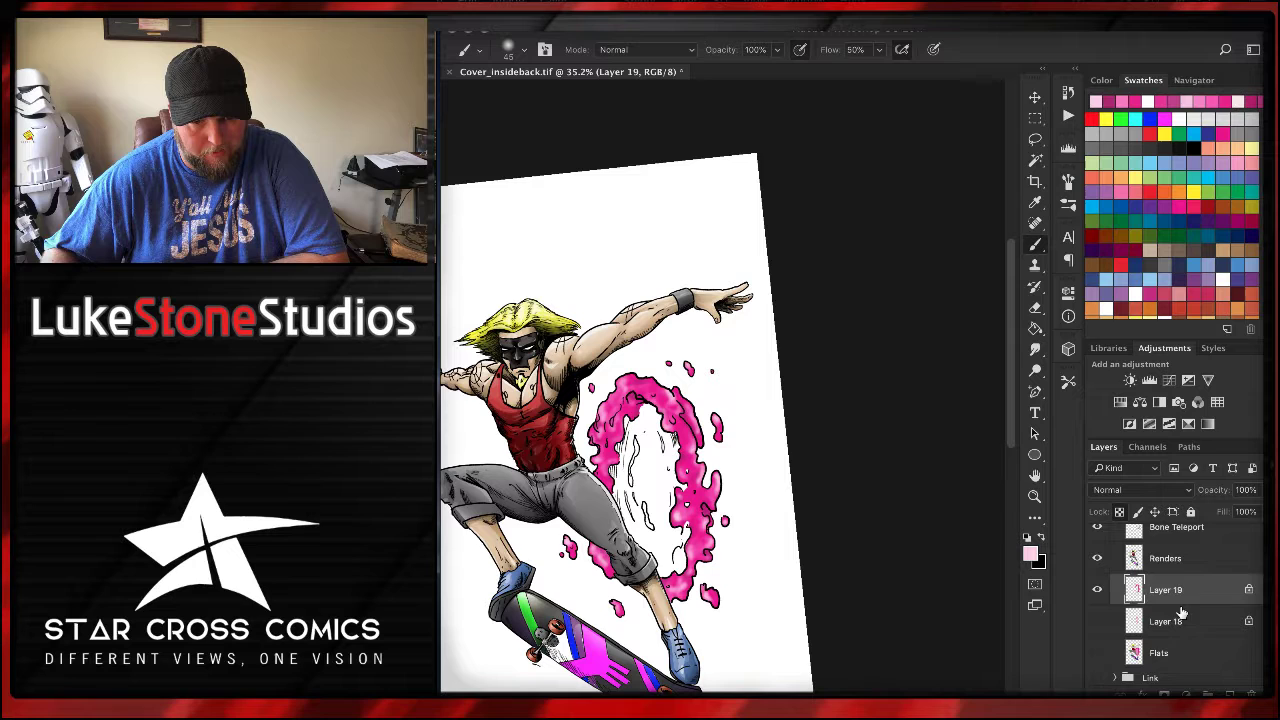
pyautogui.click(1098, 592)
pyautogui.click(1096, 559)
pyautogui.scroll(1, 1132, 575)
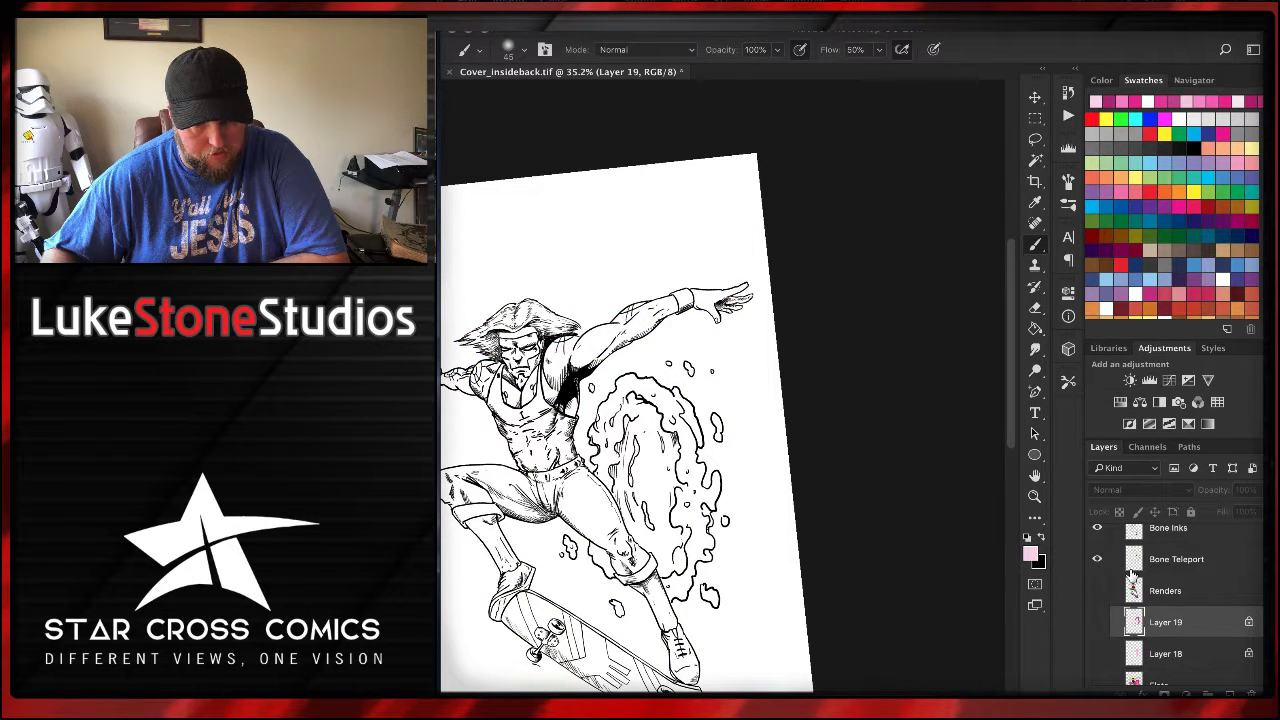
# - Check the portal's line art by hiding and reshowing the Bone Teleport layer, and make that layer active
pyautogui.click(1097, 559)
pyautogui.scroll(1, 1208, 598)
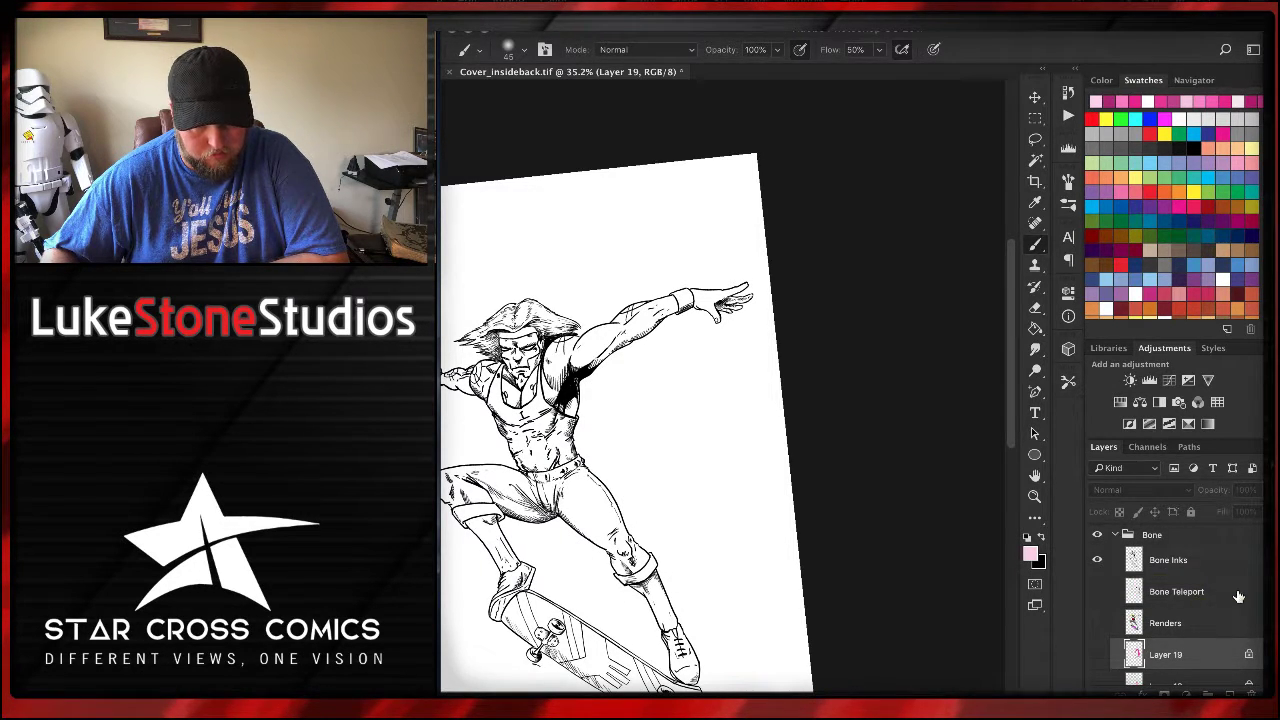
pyautogui.click(1237, 594)
pyautogui.click(1097, 592)
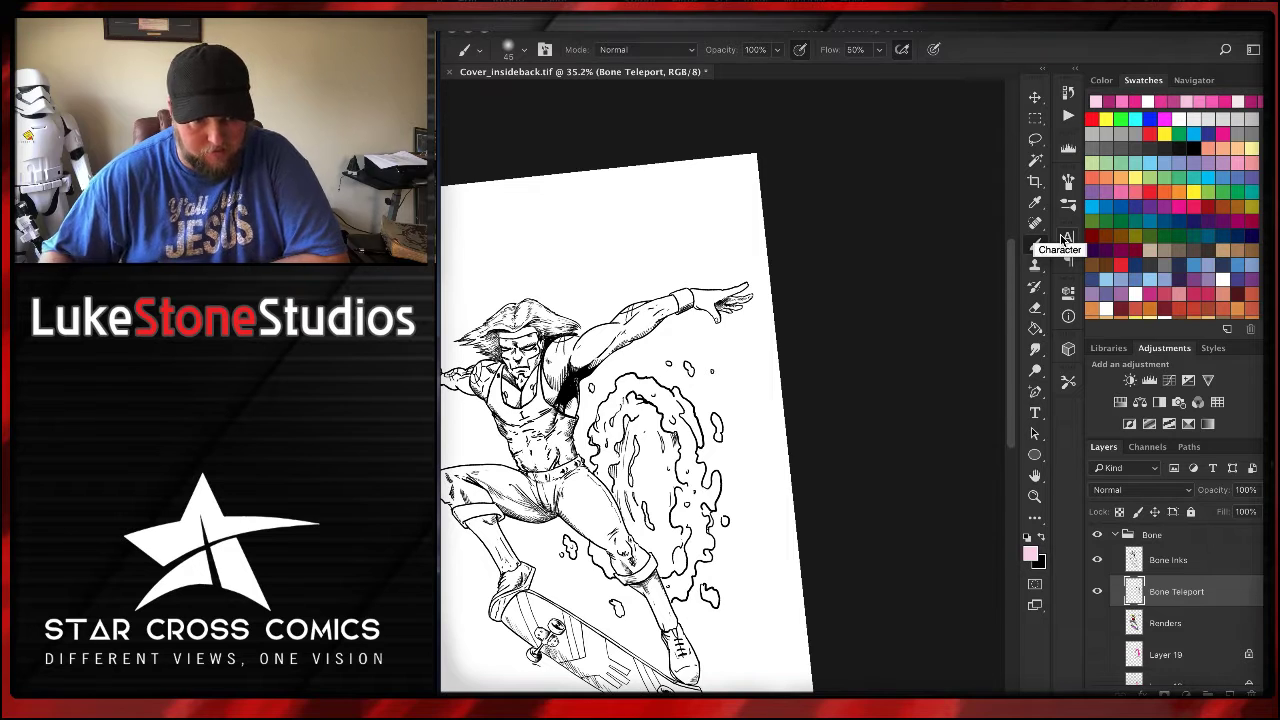
# - Add a colorized Hue/Saturation adjustment above Bone Teleport with hue 306, saturation 100 and lightness +70
pyautogui.click(1120, 403)
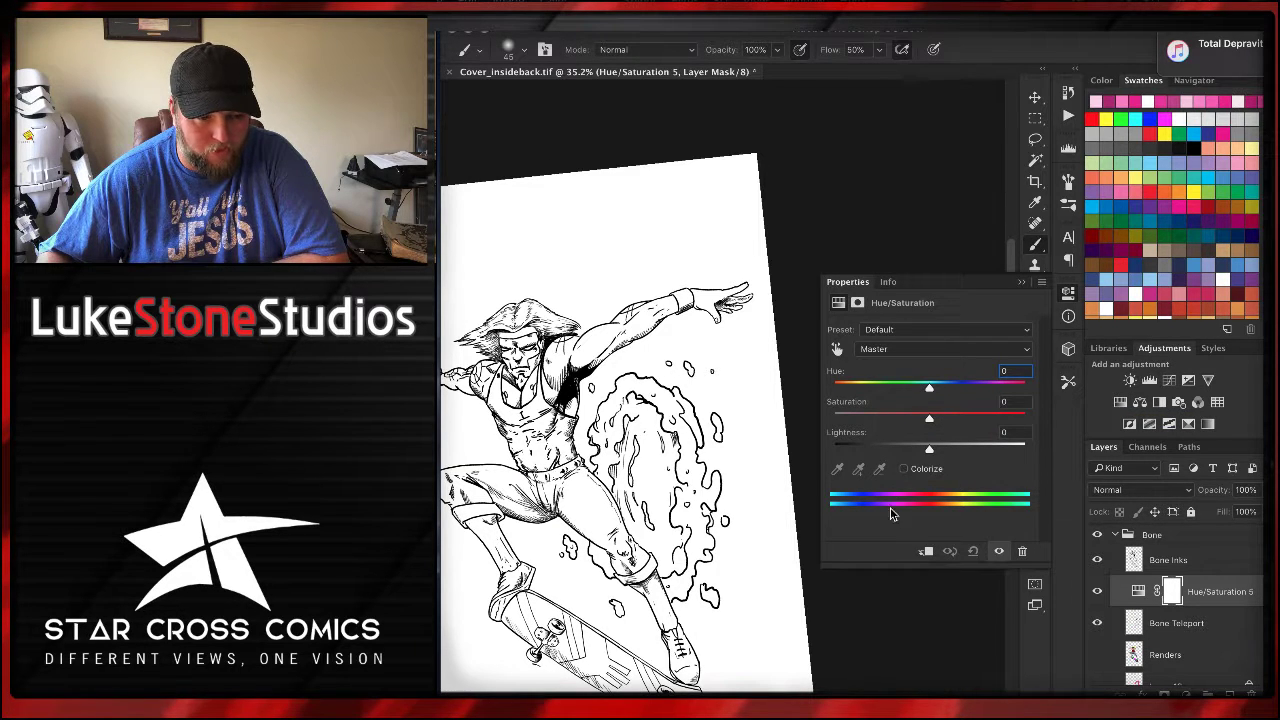
pyautogui.click(903, 468)
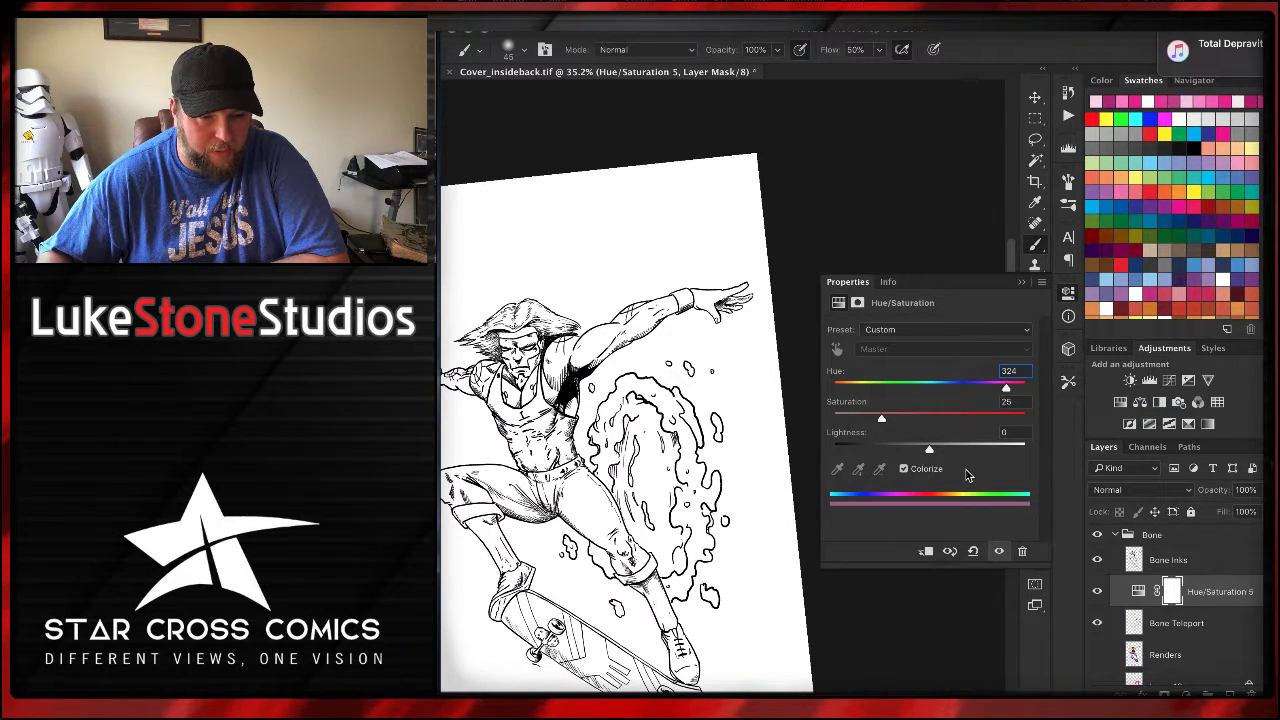
pyautogui.moveTo(931, 449); pyautogui.dragTo(969, 452)
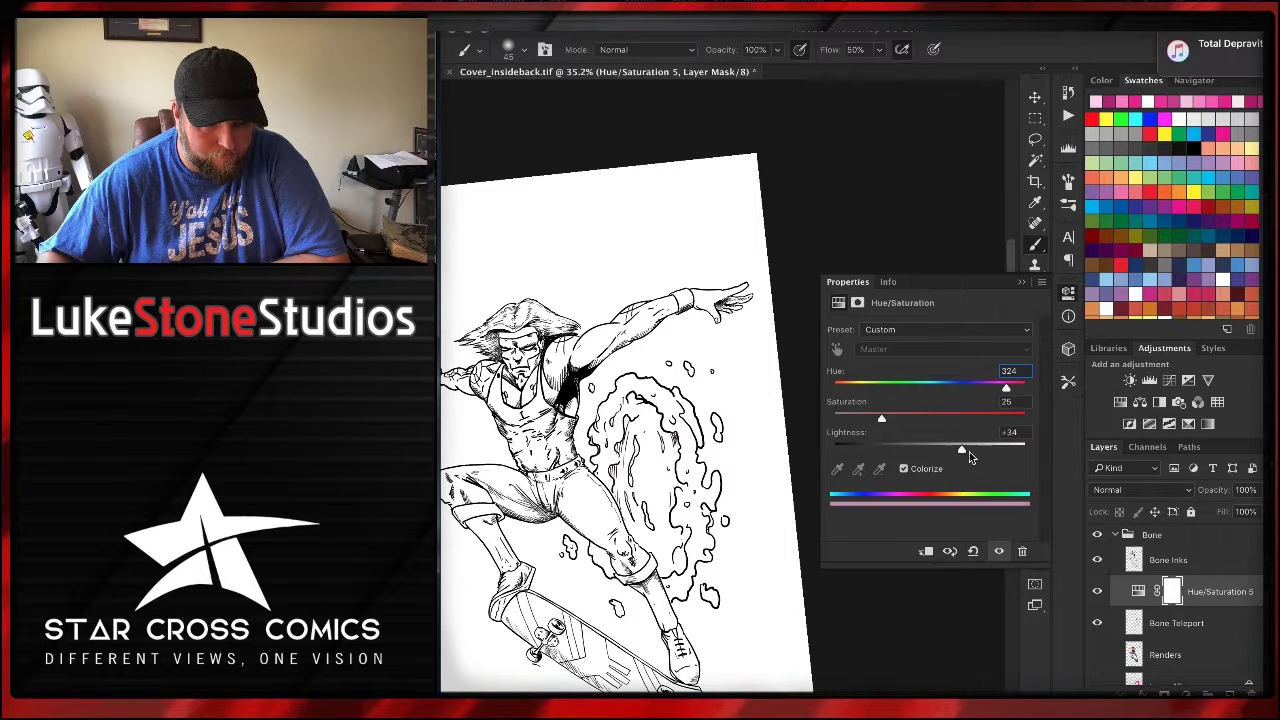
pyautogui.moveTo(886, 424); pyautogui.dragTo(998, 391)
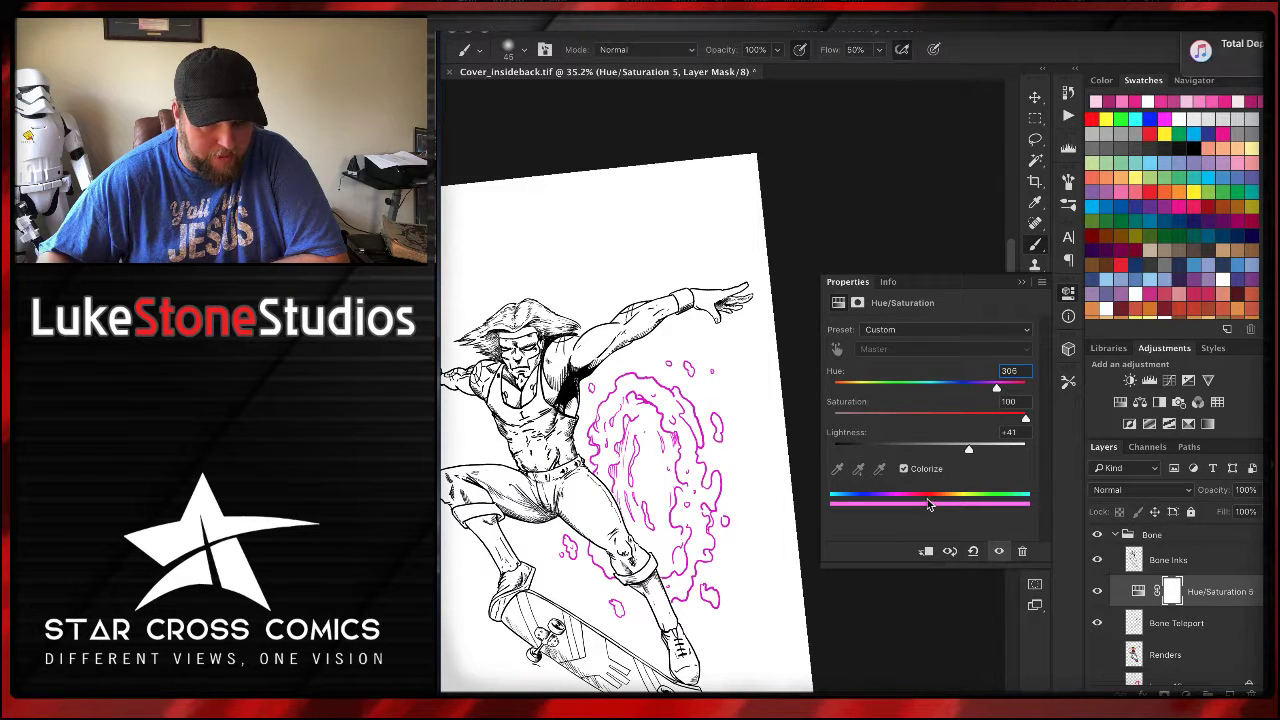
pyautogui.moveTo(973, 452); pyautogui.dragTo(997, 452)
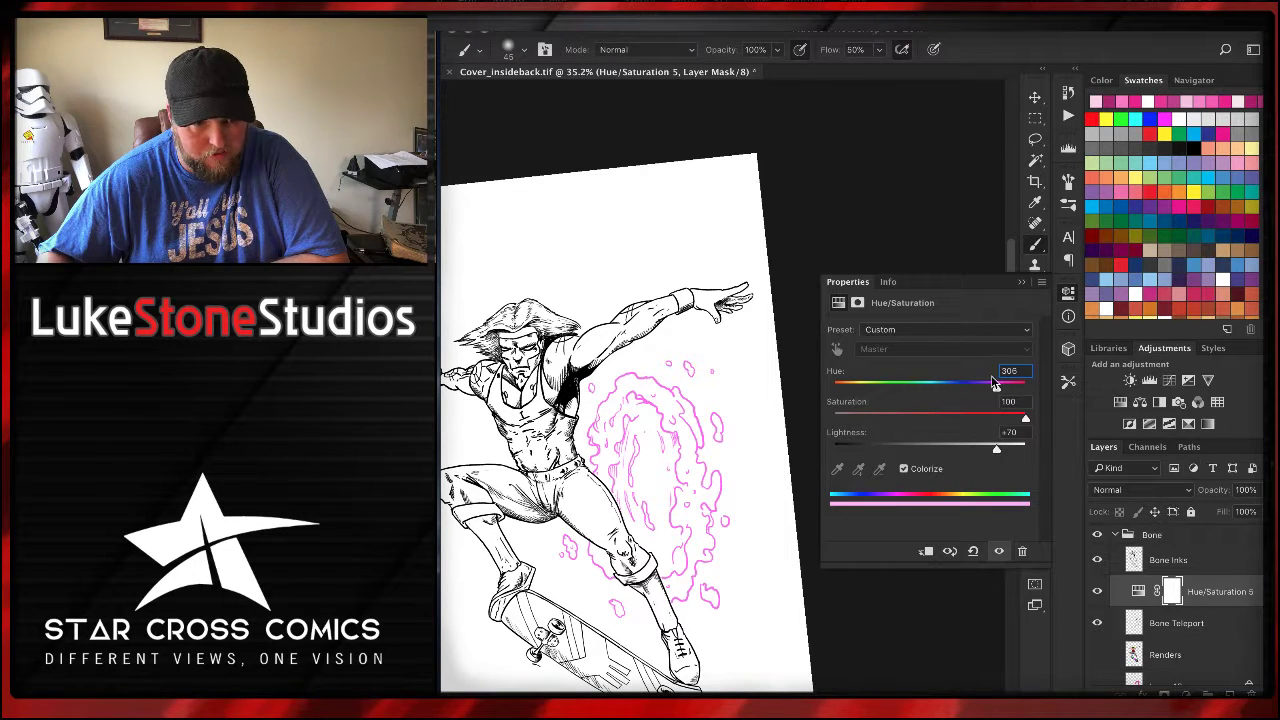
pyautogui.click(1021, 283)
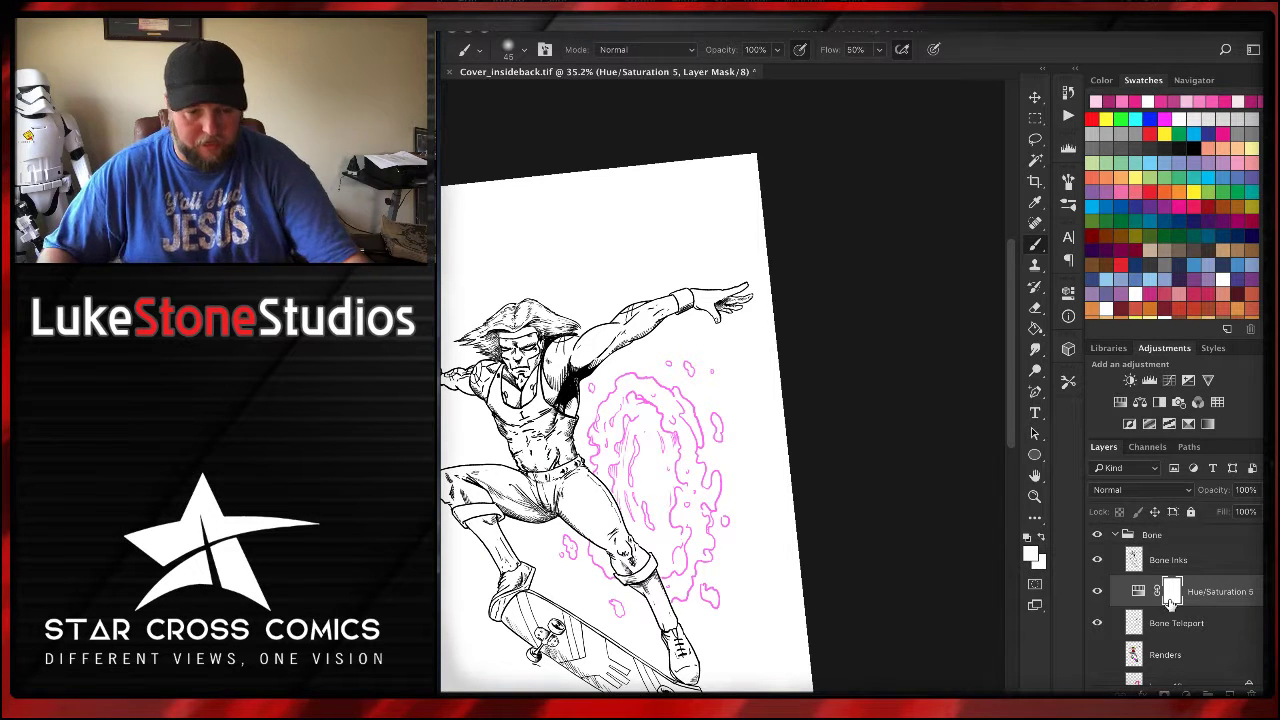
# - Merge the Hue/Saturation adjustment with the Bone Teleport layer
pyautogui.keyDown('shift'); pyautogui.click(1238, 620); pyautogui.keyUp('shift')
pyautogui.rightClick(1236, 620)
pyautogui.click(1119, 493)
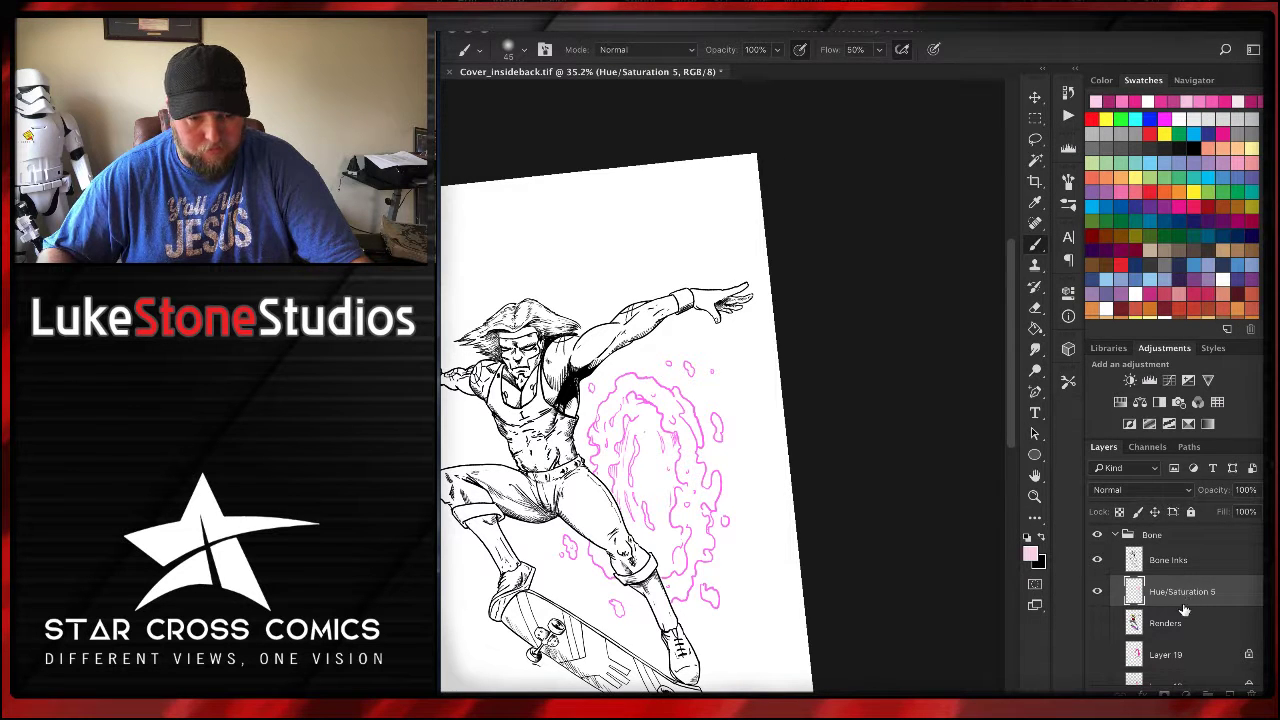
# - Show the Renders, Layer 19, Layer 18 and Flats layers again beneath the recoloured portal lines
pyautogui.click(1097, 622)
pyautogui.click(1097, 654)
pyautogui.scroll(-2, 1198, 647)
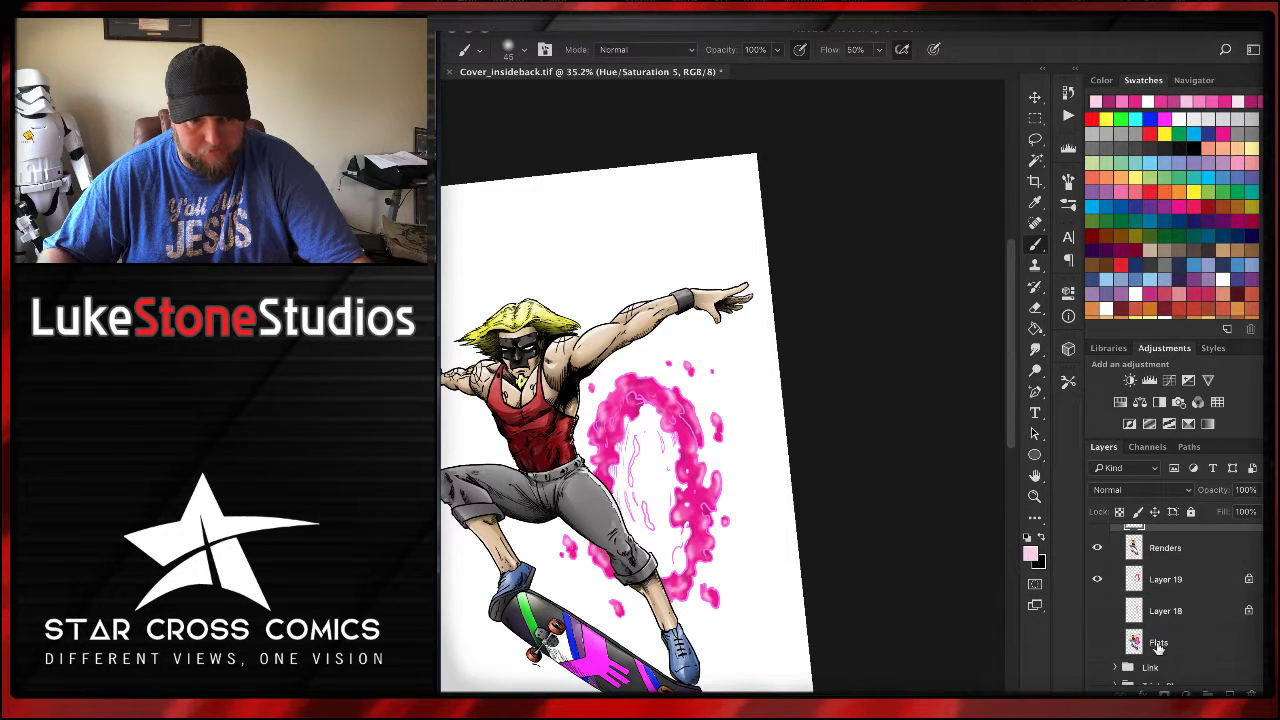
pyautogui.click(1097, 610)
pyautogui.click(1097, 642)
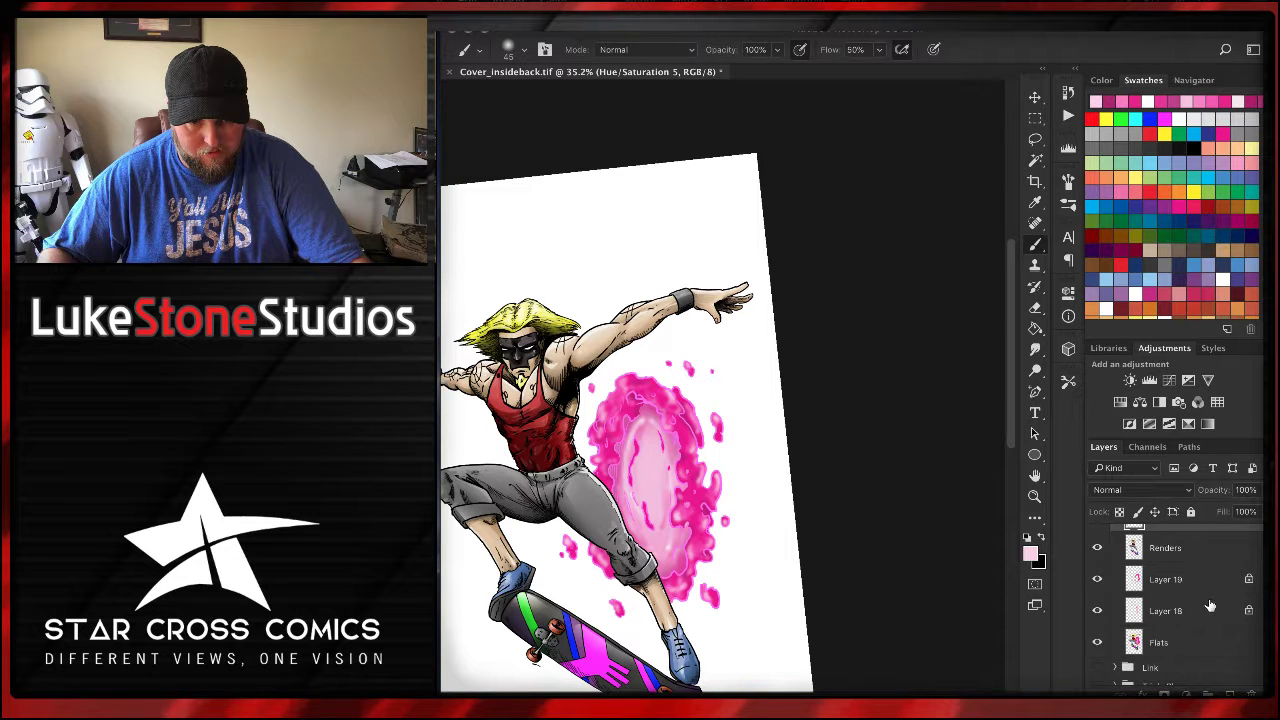
pyautogui.scroll(2, 1210, 606)
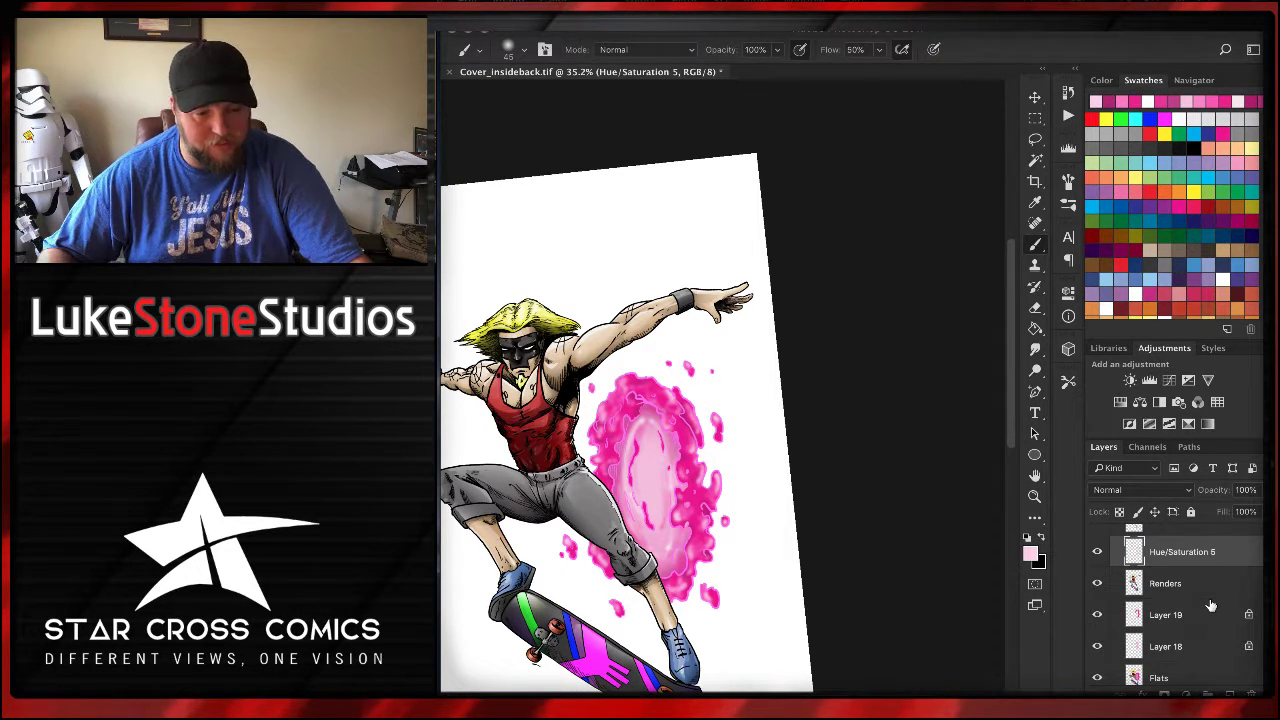
# - Add a white Outer Glow to the Hue/Saturation 5 layer with opacity 33%, spread 29% and size 10 px
pyautogui.doubleClick(1228, 554)
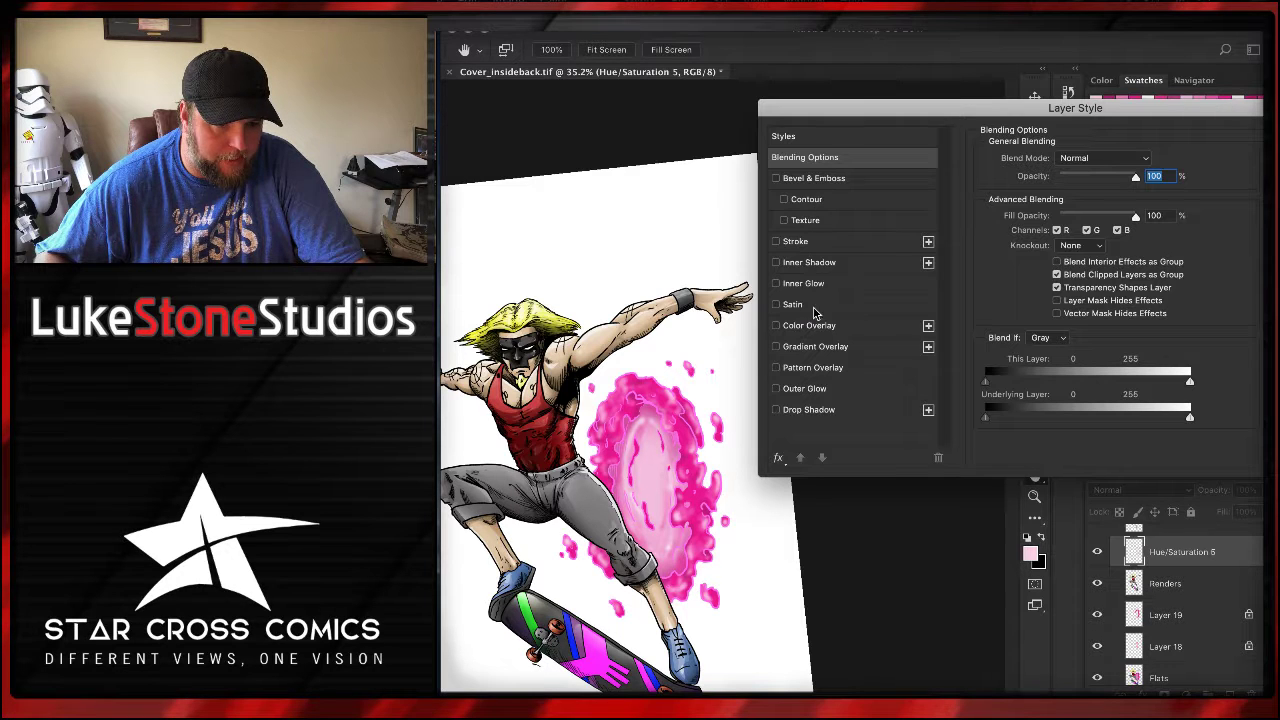
pyautogui.click(806, 389)
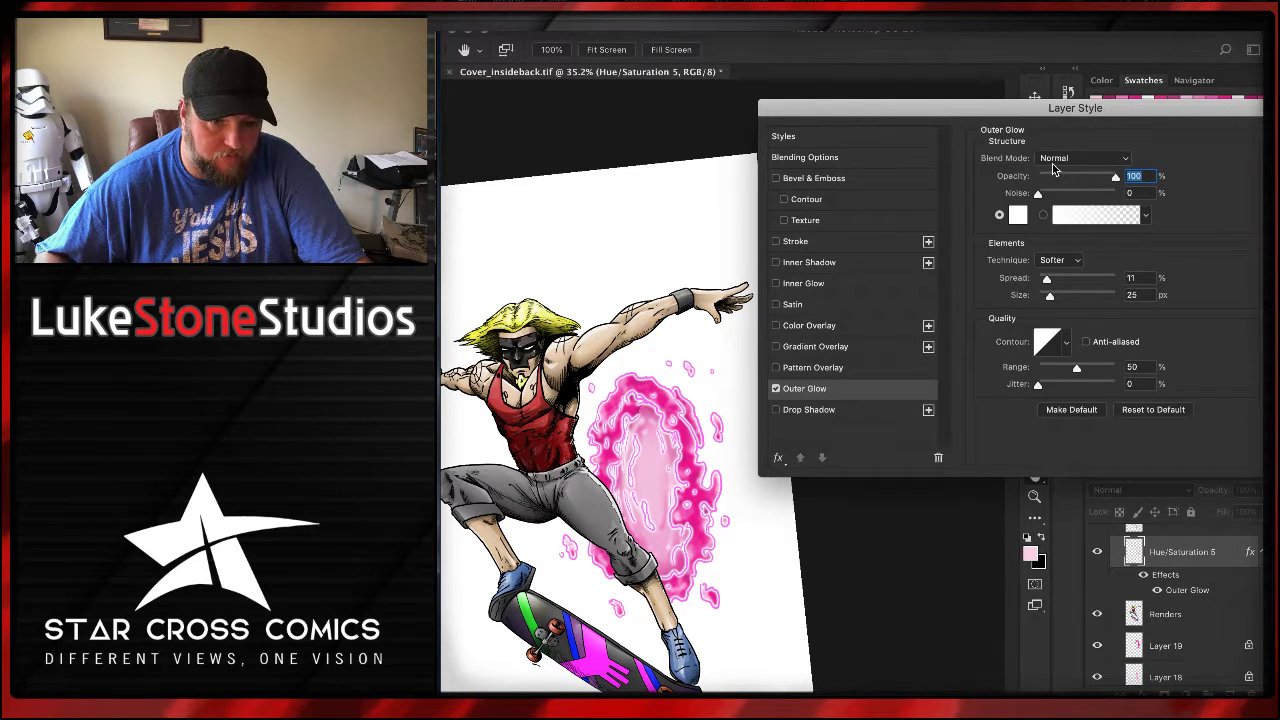
pyautogui.moveTo(1082, 178); pyautogui.dragTo(1064, 179)
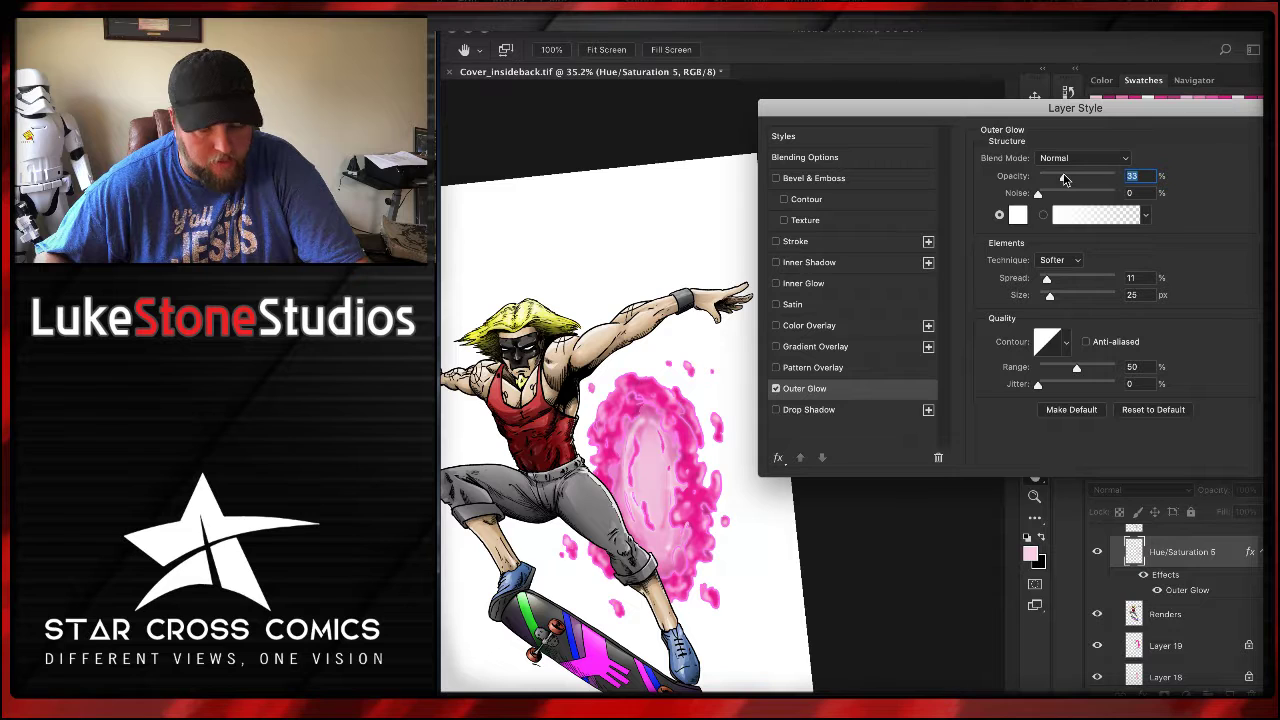
pyautogui.moveTo(1047, 280)
pyautogui.mouseDown()
pyautogui.moveTo(1060, 282)
pyautogui.moveTo(1046, 298)
pyautogui.mouseUp()
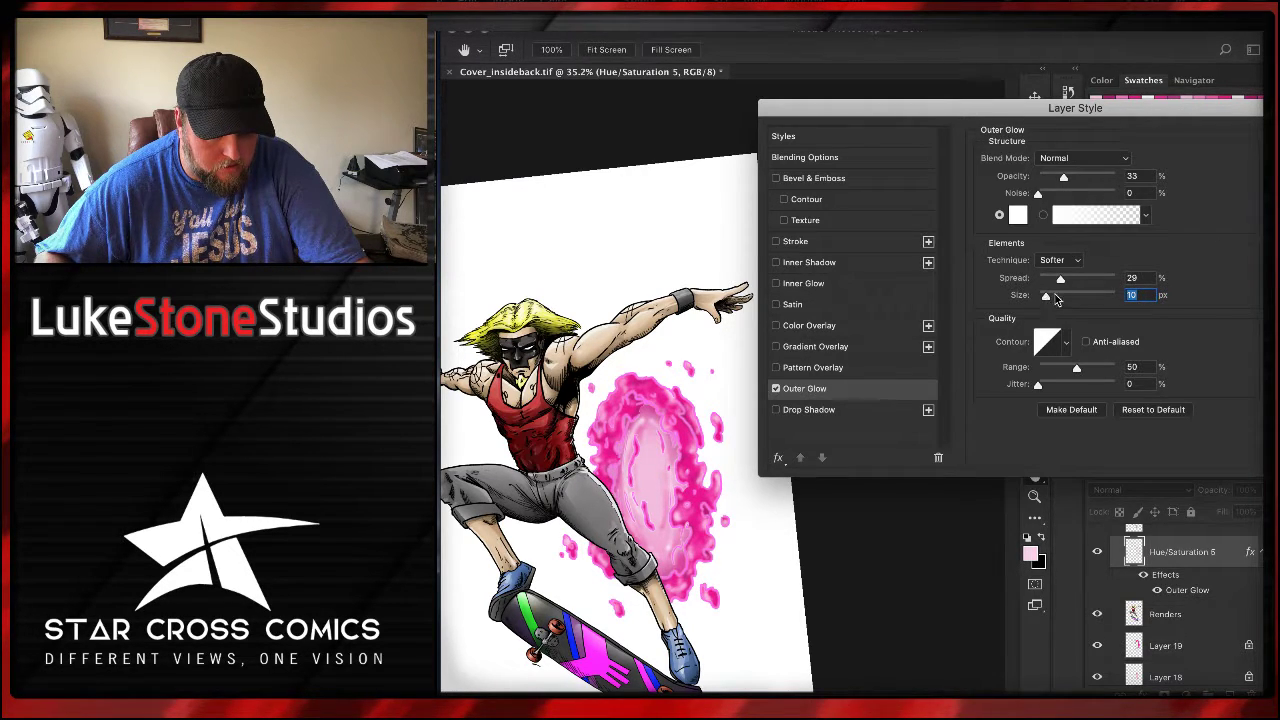
pyautogui.press('Return')
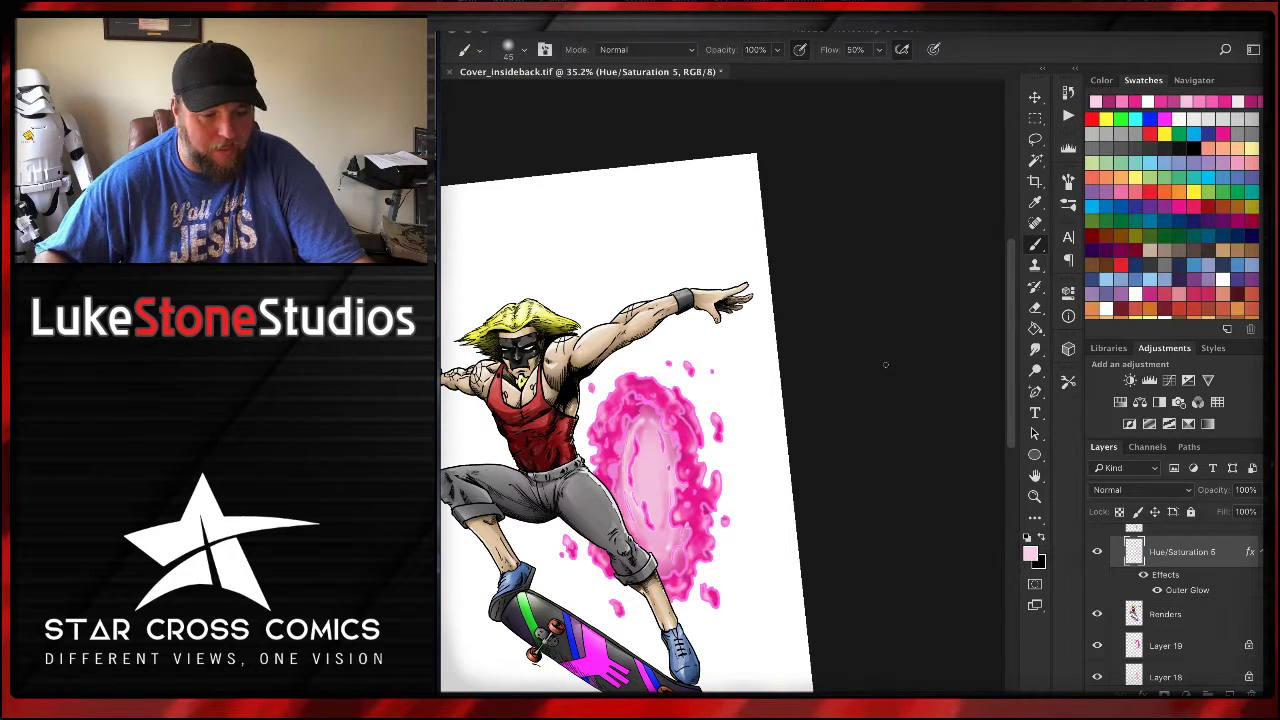
# - Test a reduced opacity on the Hue/Saturation 5 layer and return it to 100%
pyautogui.hotkey('ctrl', '+')
pyautogui.hotkey('ctrl', '+')
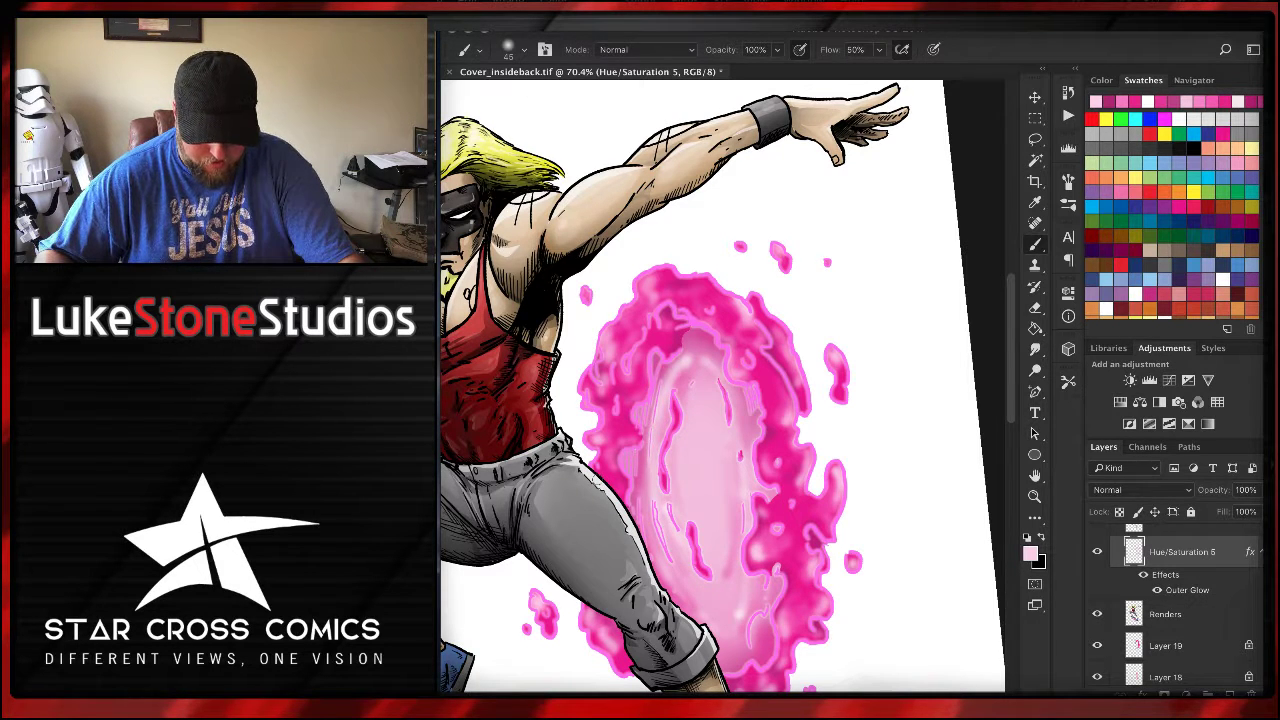
pyautogui.click(1263, 490)
pyautogui.moveTo(1262, 510); pyautogui.dragTo(1235, 508)
pyautogui.moveTo(1235, 510); pyautogui.dragTo(1256, 510)
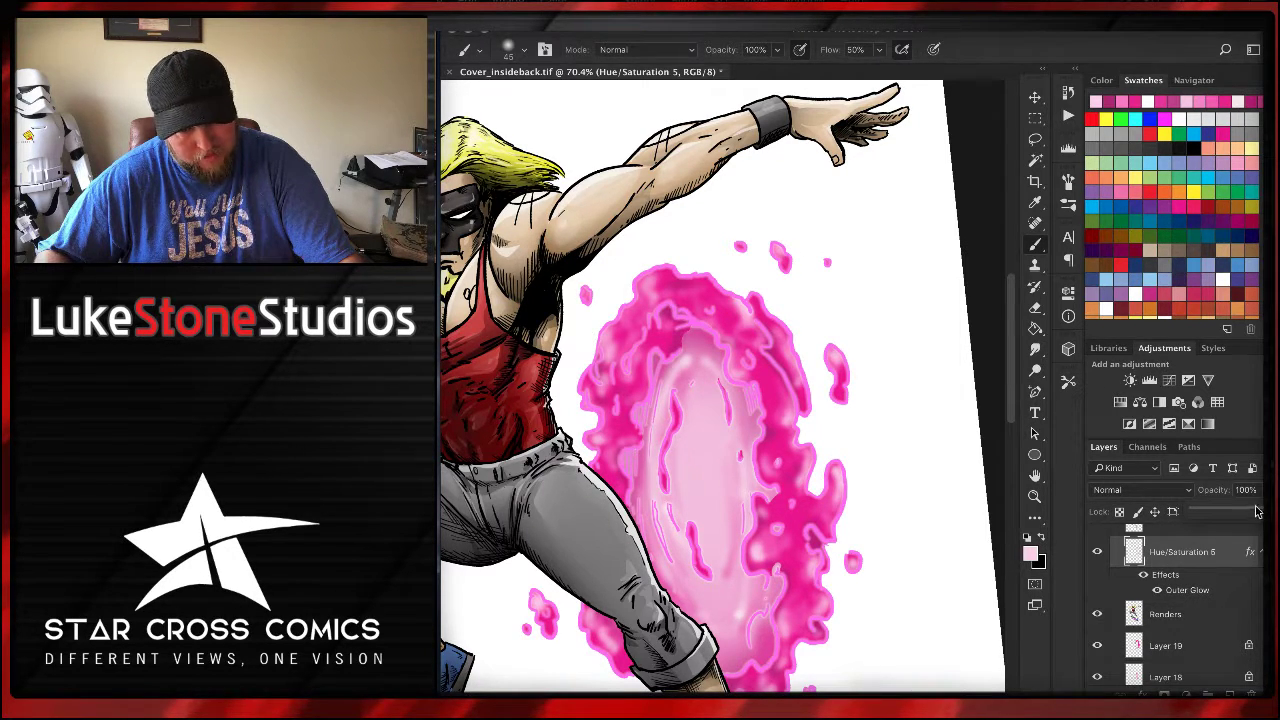
# - Duplicate the Hue/Saturation 5 layer and switch off the Outer Glow on the copy
pyautogui.rightClick(1221, 565)
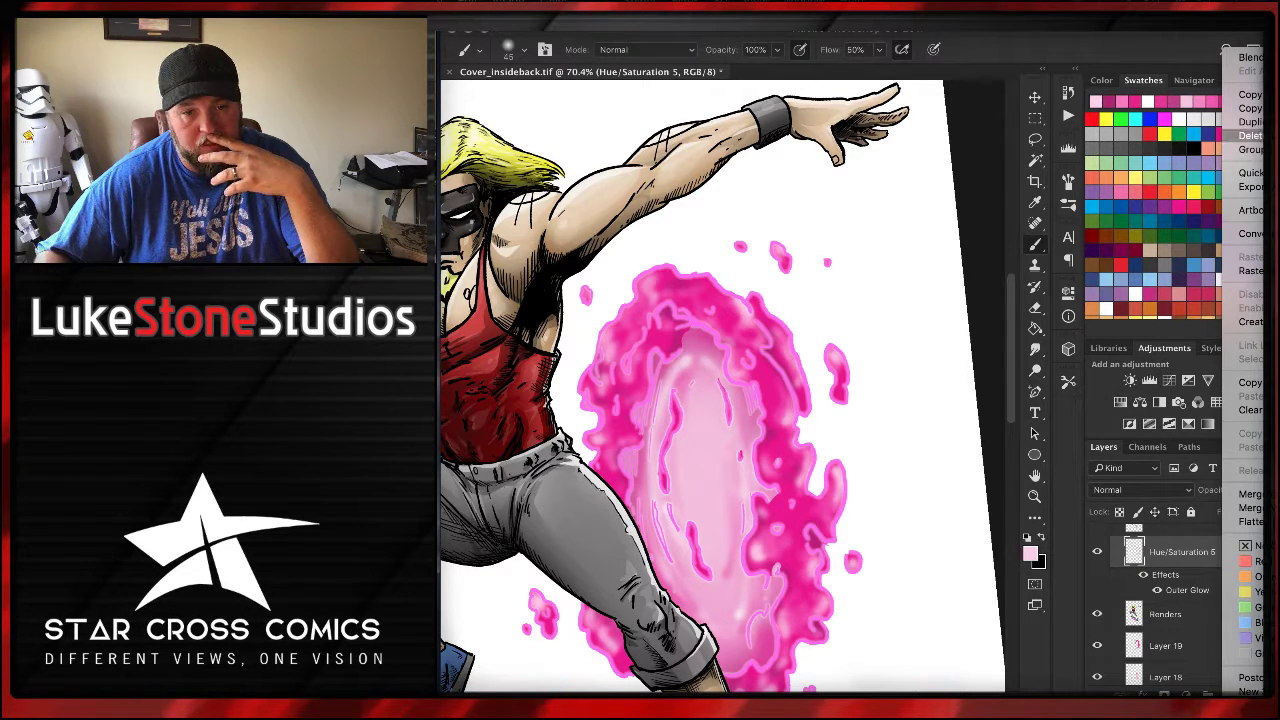
pyautogui.click(1245, 121)
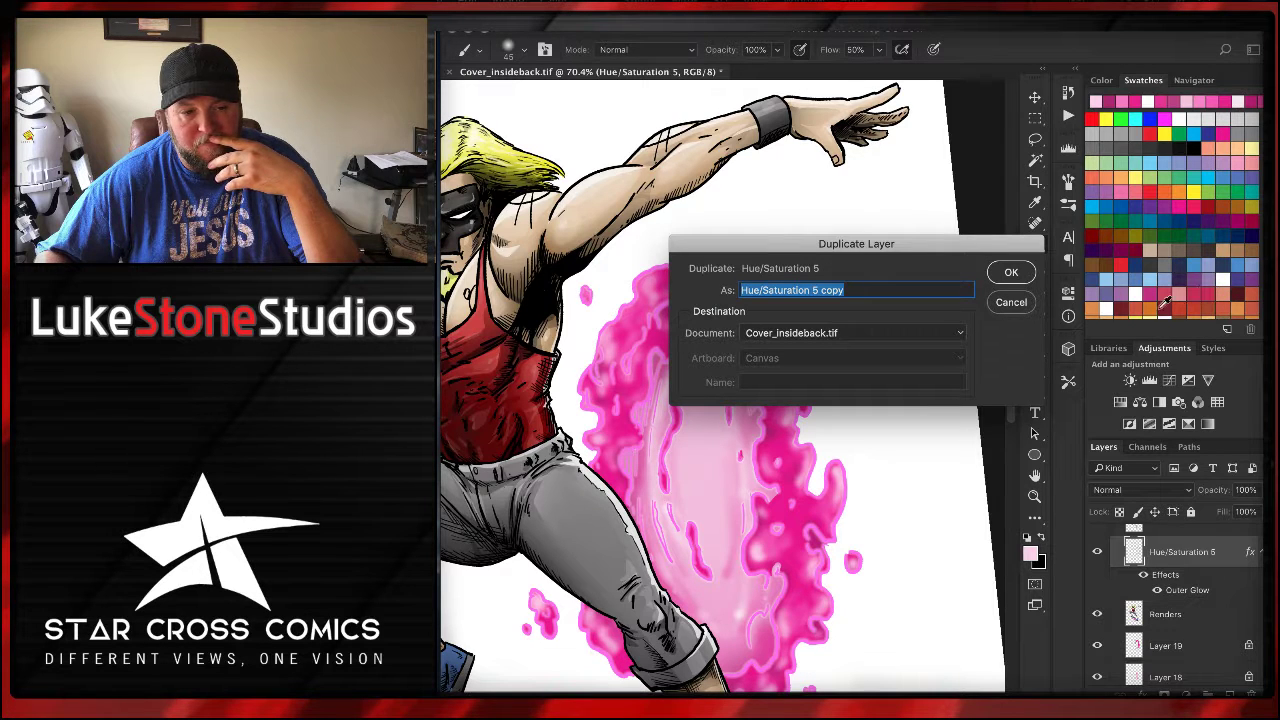
pyautogui.click(1014, 276)
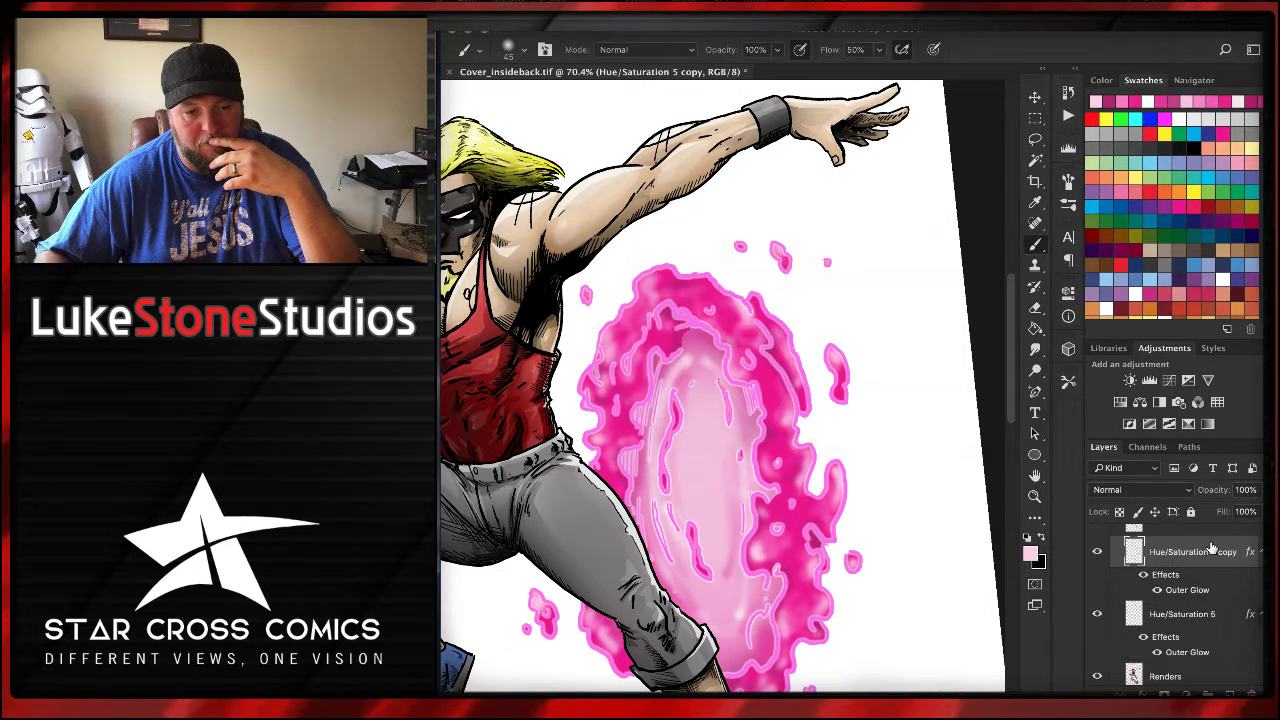
pyautogui.doubleClick(1213, 555)
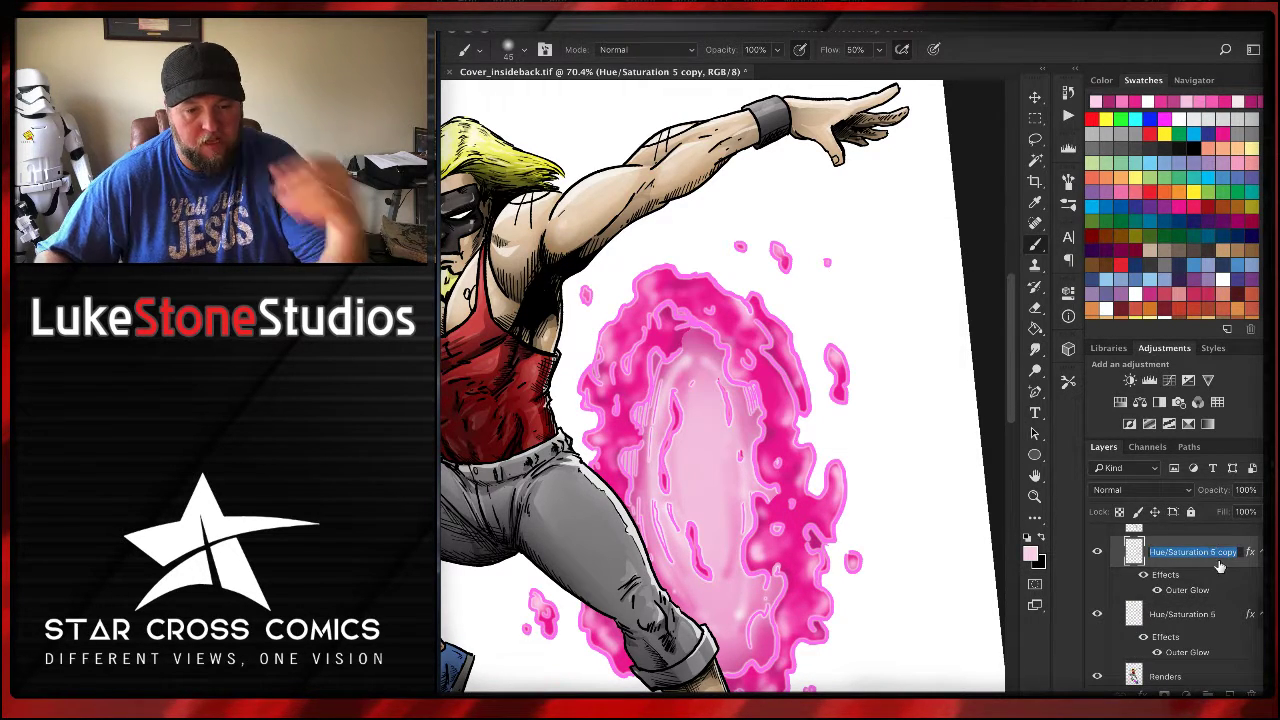
pyautogui.press('Return')
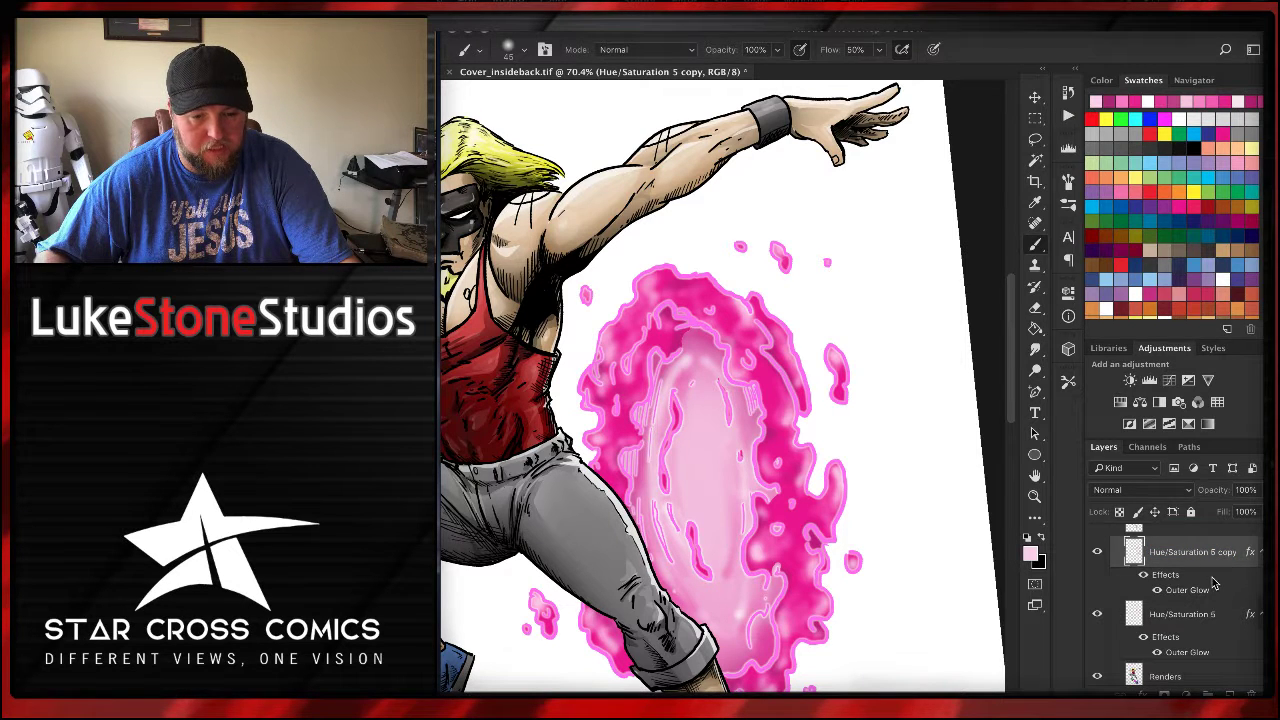
pyautogui.doubleClick(1216, 583)
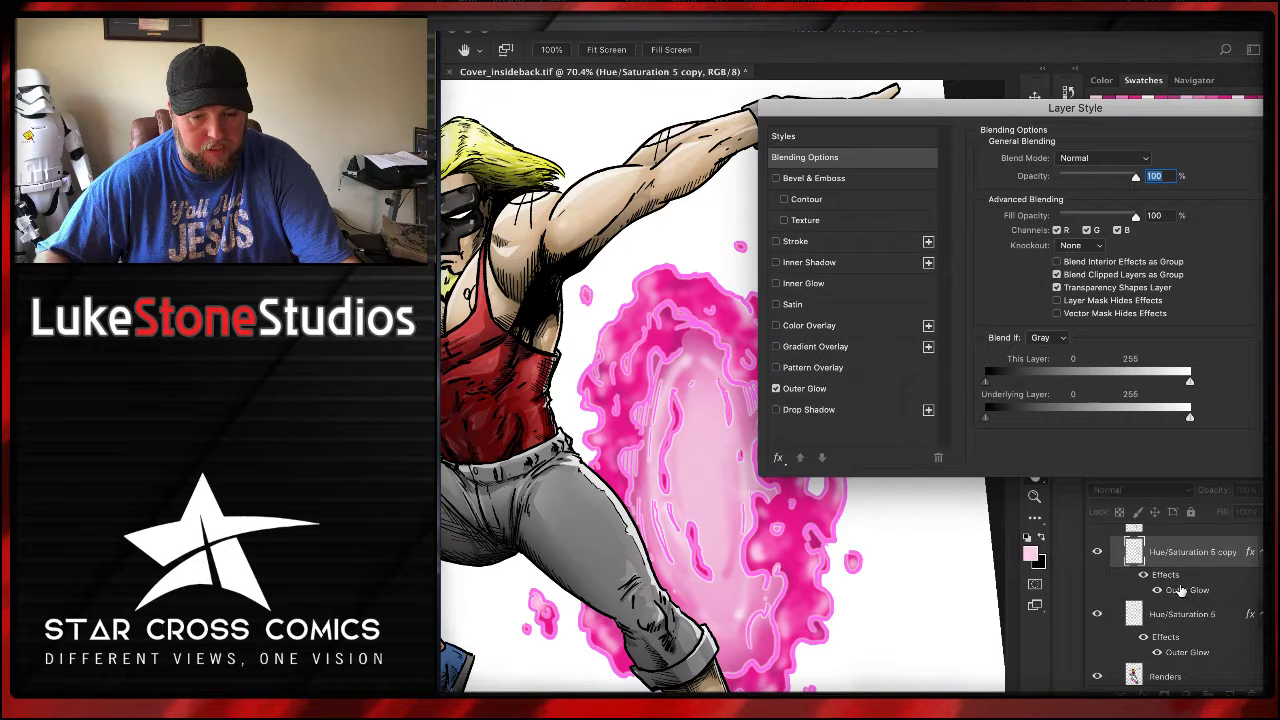
pyautogui.click(776, 389)
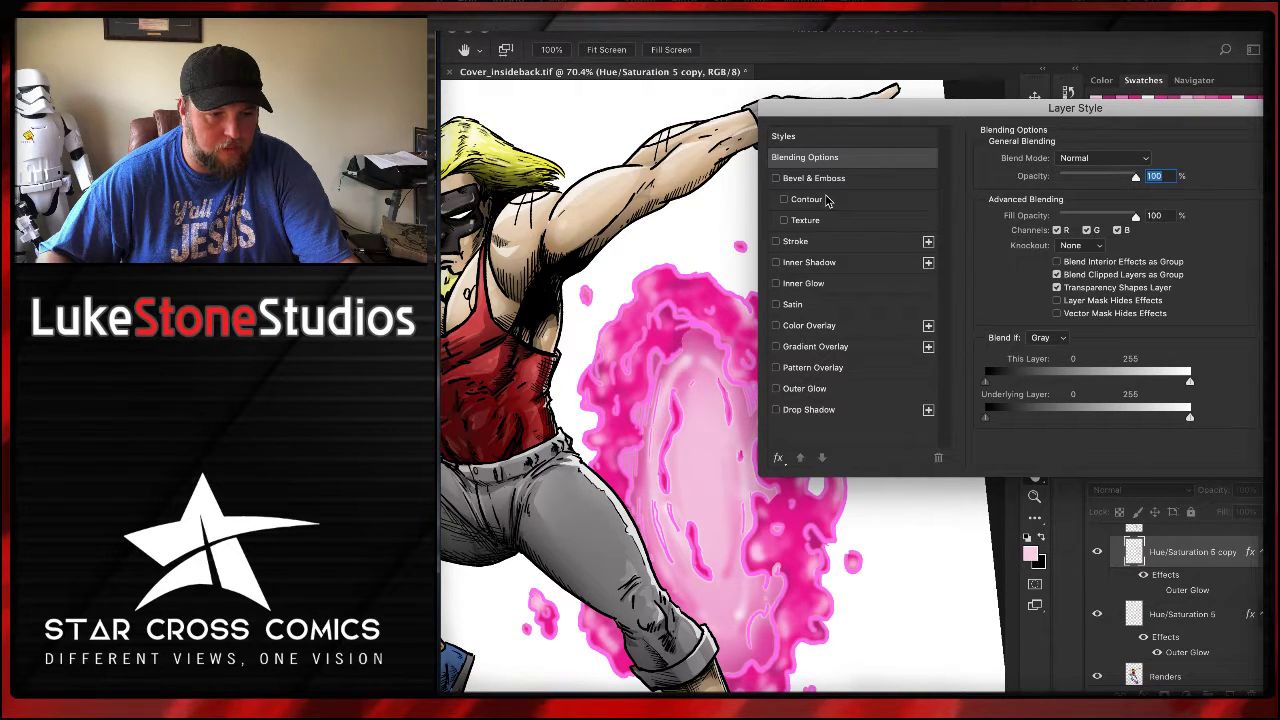
# - Try a black 1 px outside Stroke on the Hue/Saturation 5 copy layer
pyautogui.click(796, 242)
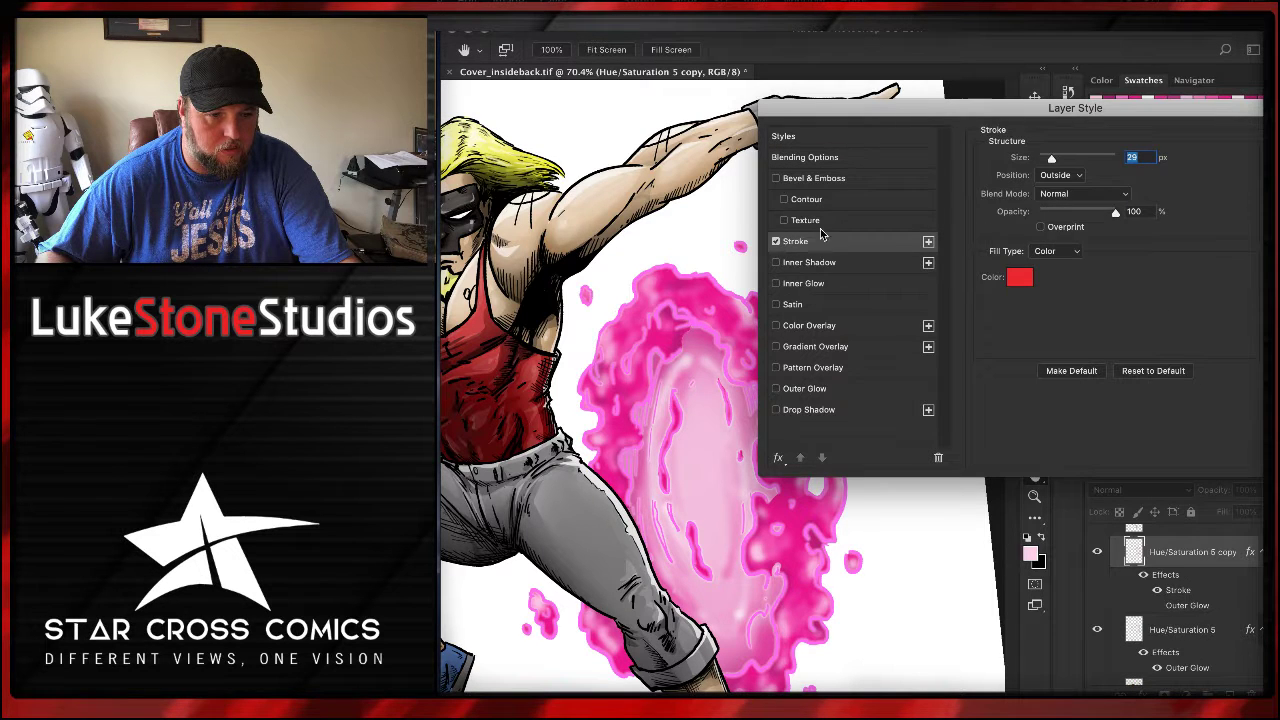
pyautogui.click(1020, 277)
pyautogui.moveTo(990, 228); pyautogui.dragTo(992, 456)
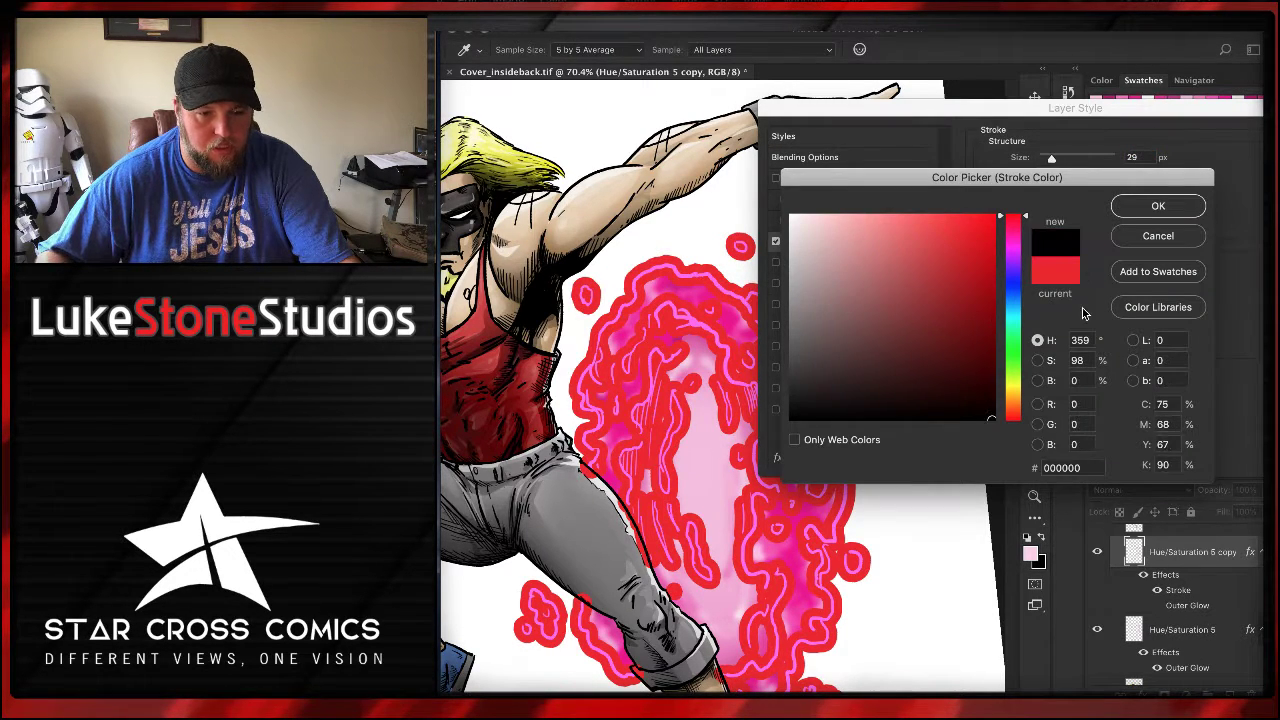
pyautogui.click(1140, 213)
pyautogui.doubleClick(1133, 157)
pyautogui.write('1')
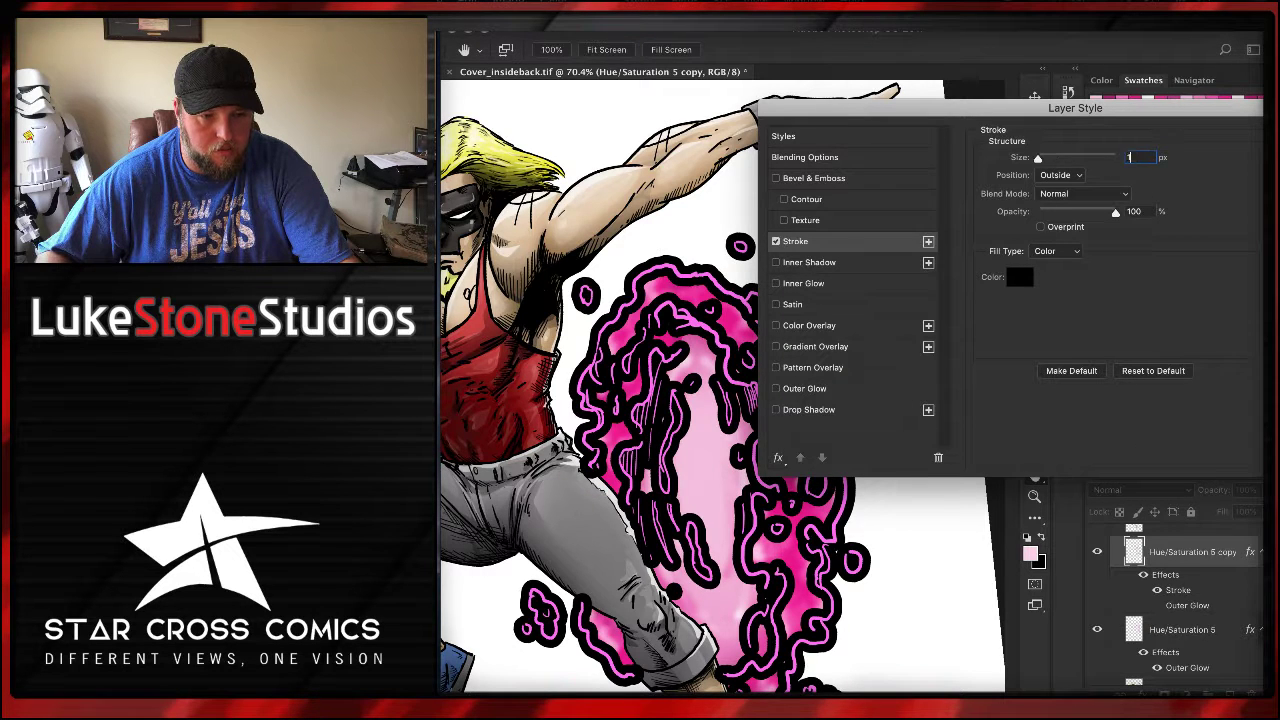
pyautogui.press('Return')
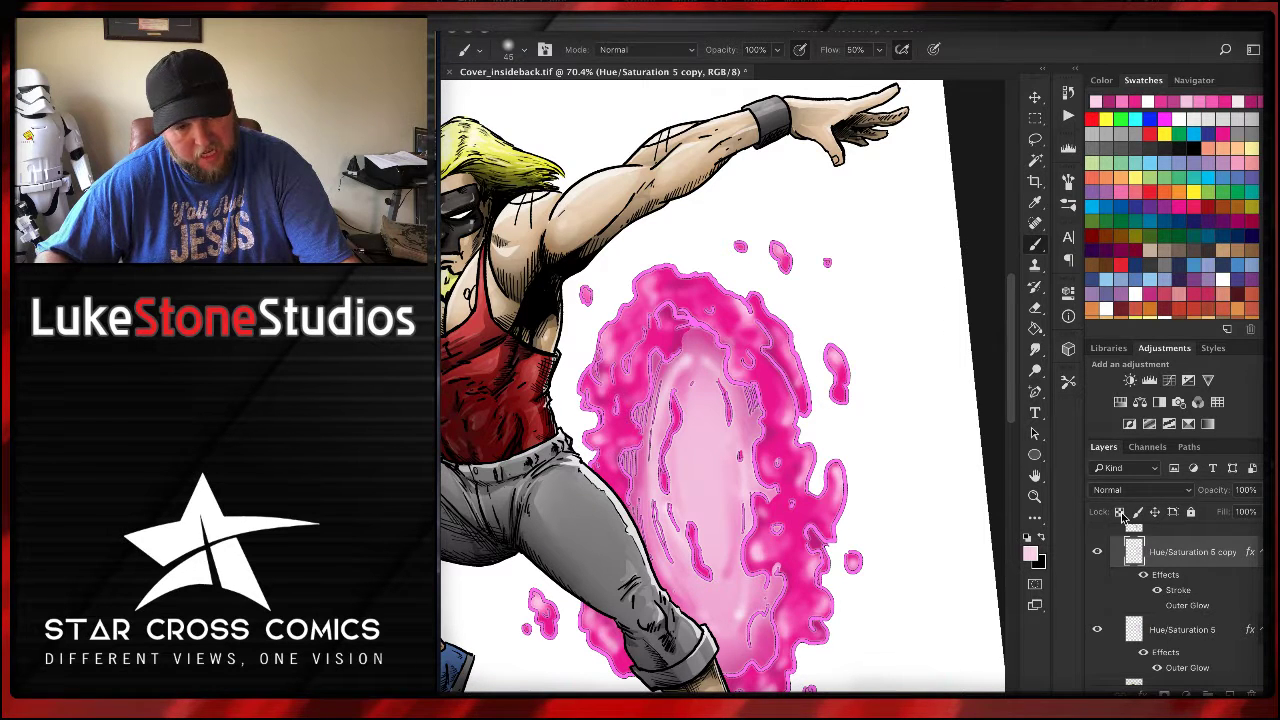
# - Switch off the Stroke on the Hue/Saturation 5 copy layer and apply a white Color Overlay at 100% opacity
pyautogui.doubleClick(1199, 556)
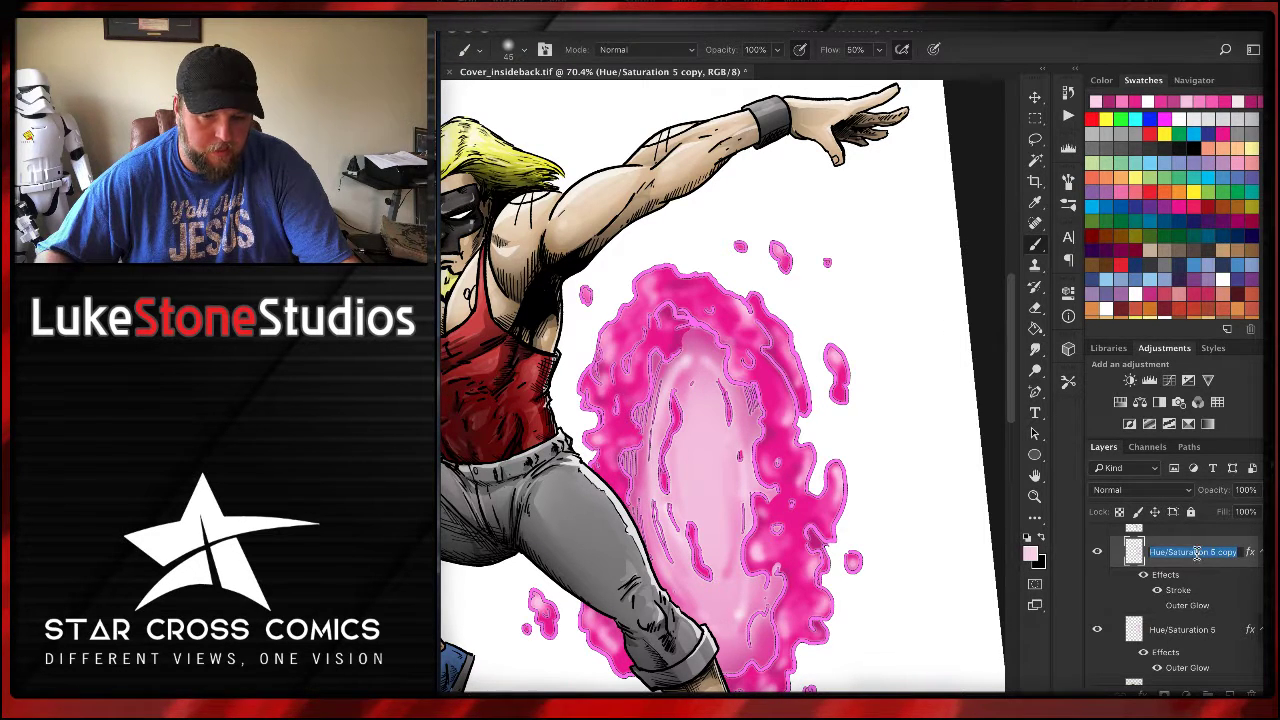
pyautogui.click(897, 268)
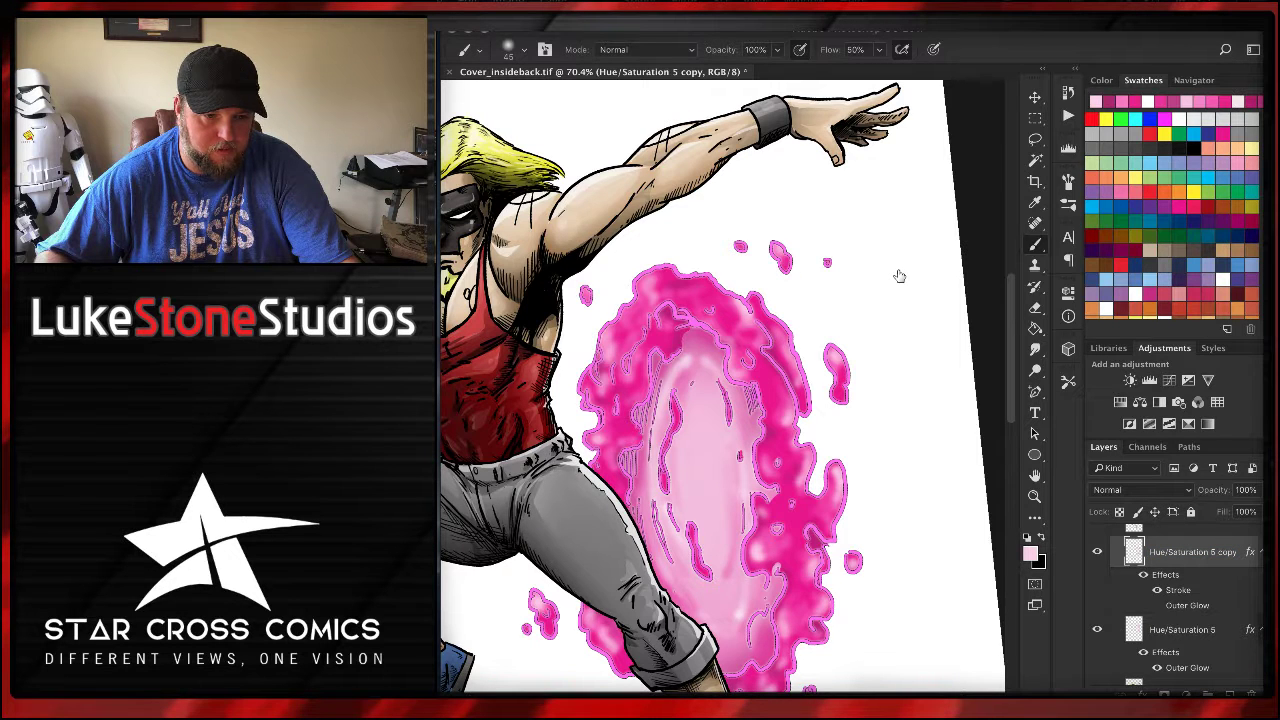
pyautogui.doubleClick(1228, 560)
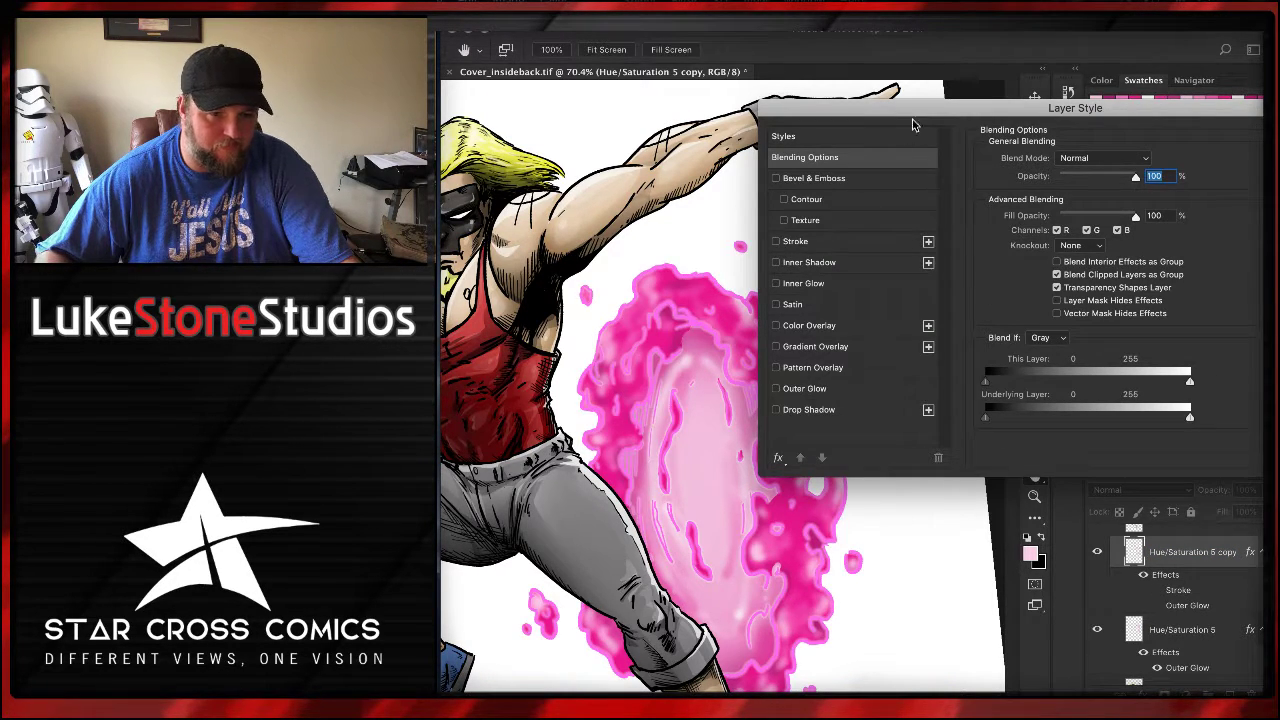
pyautogui.moveTo(914, 113); pyautogui.dragTo(980, 113)
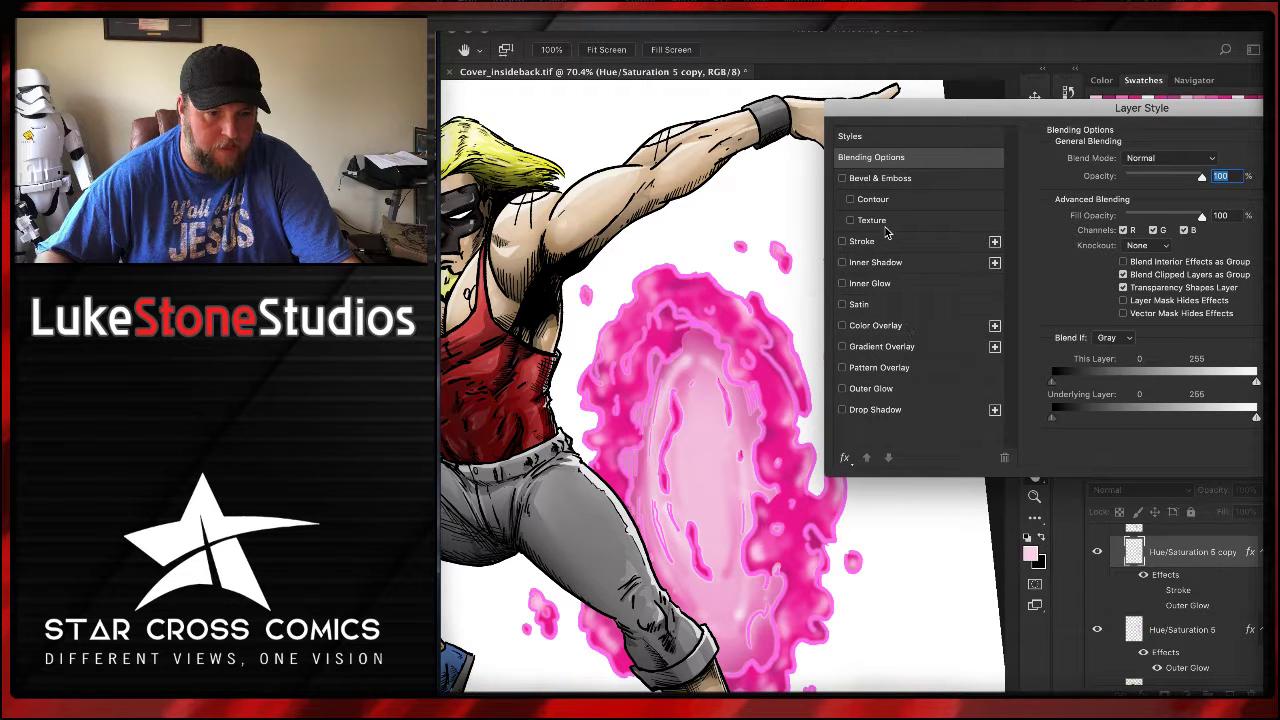
pyautogui.click(870, 326)
pyautogui.click(1212, 162)
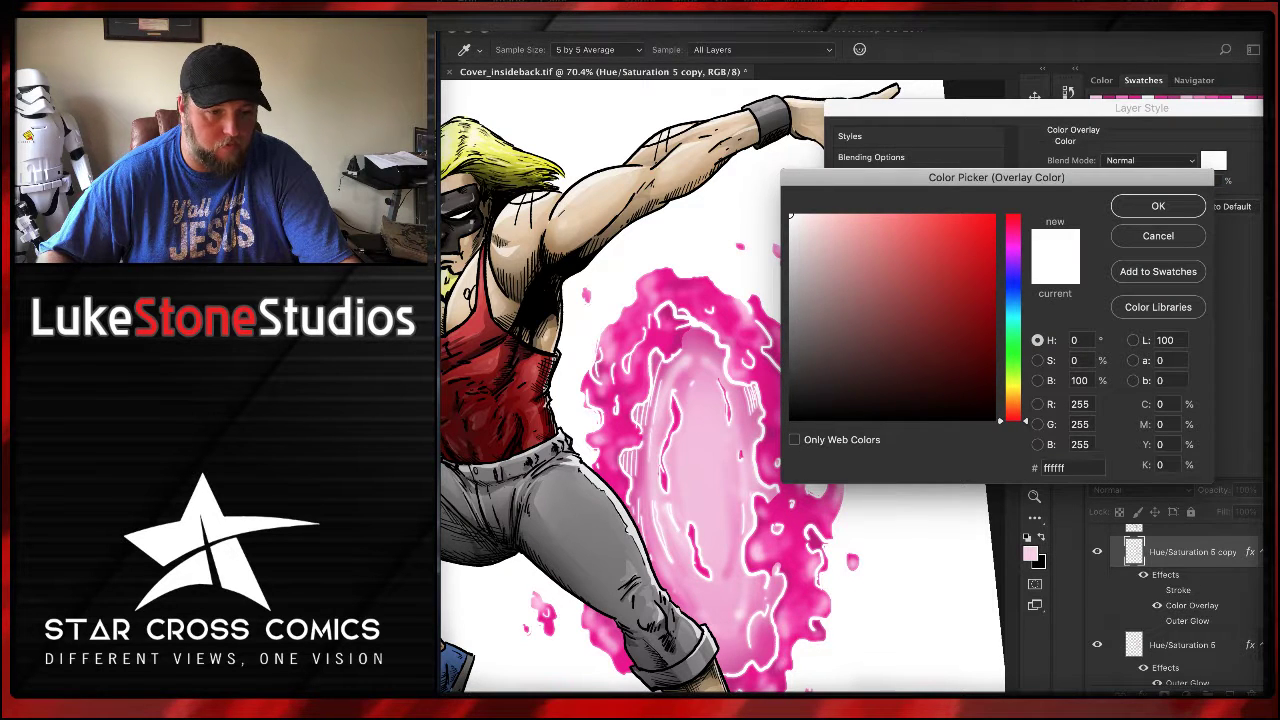
pyautogui.click(1192, 205)
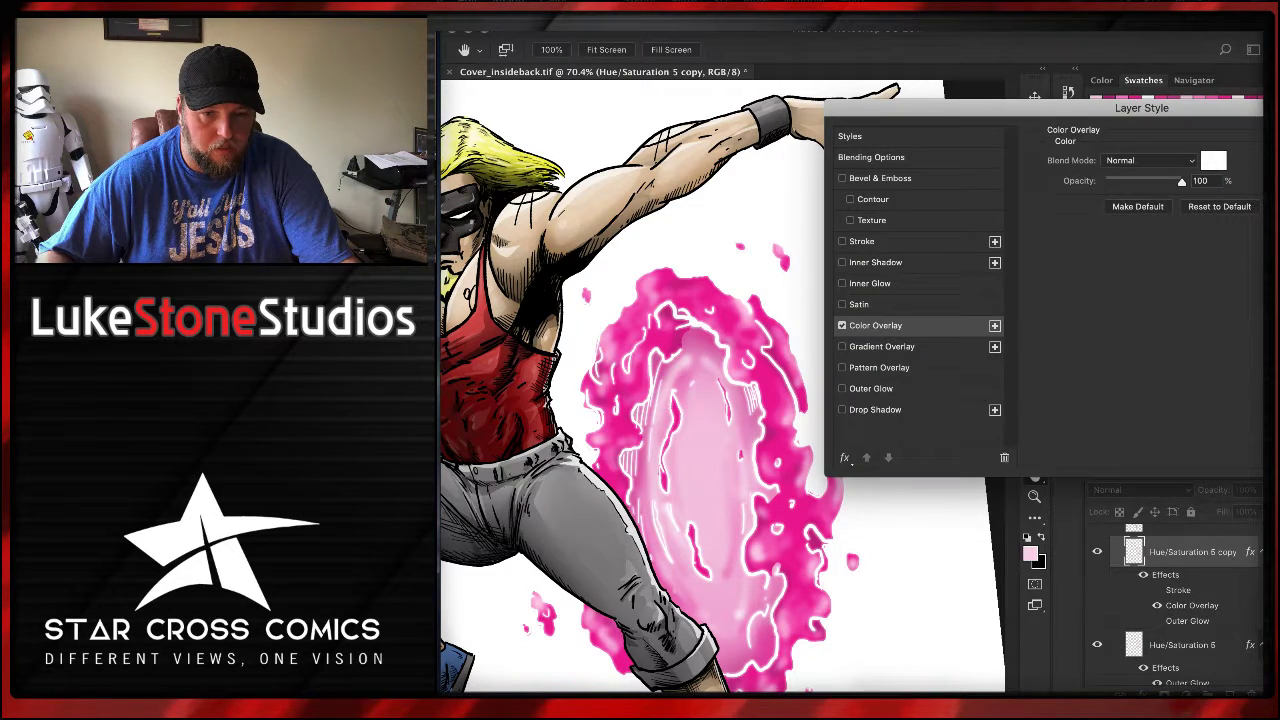
pyautogui.press('Return')
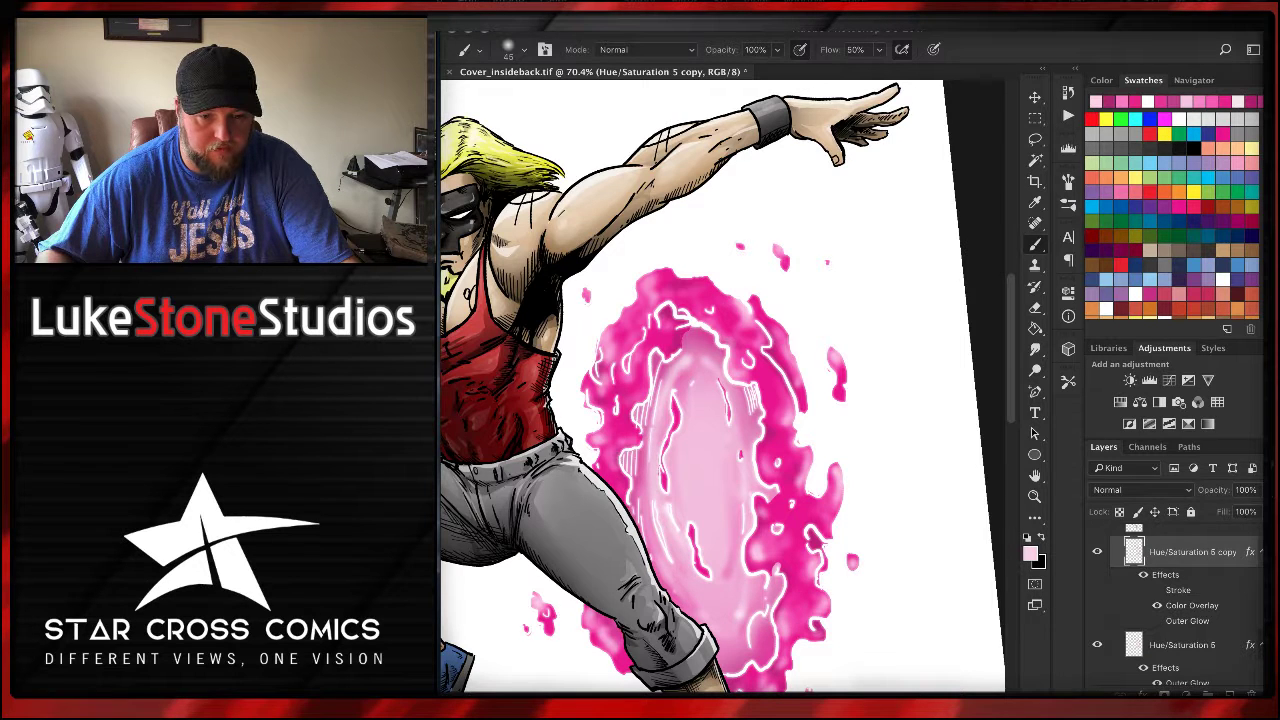
# - Set the opacity of the white Hue/Saturation 5 copy layer to 33%
pyautogui.moveTo(1259, 513); pyautogui.dragTo(1216, 512)
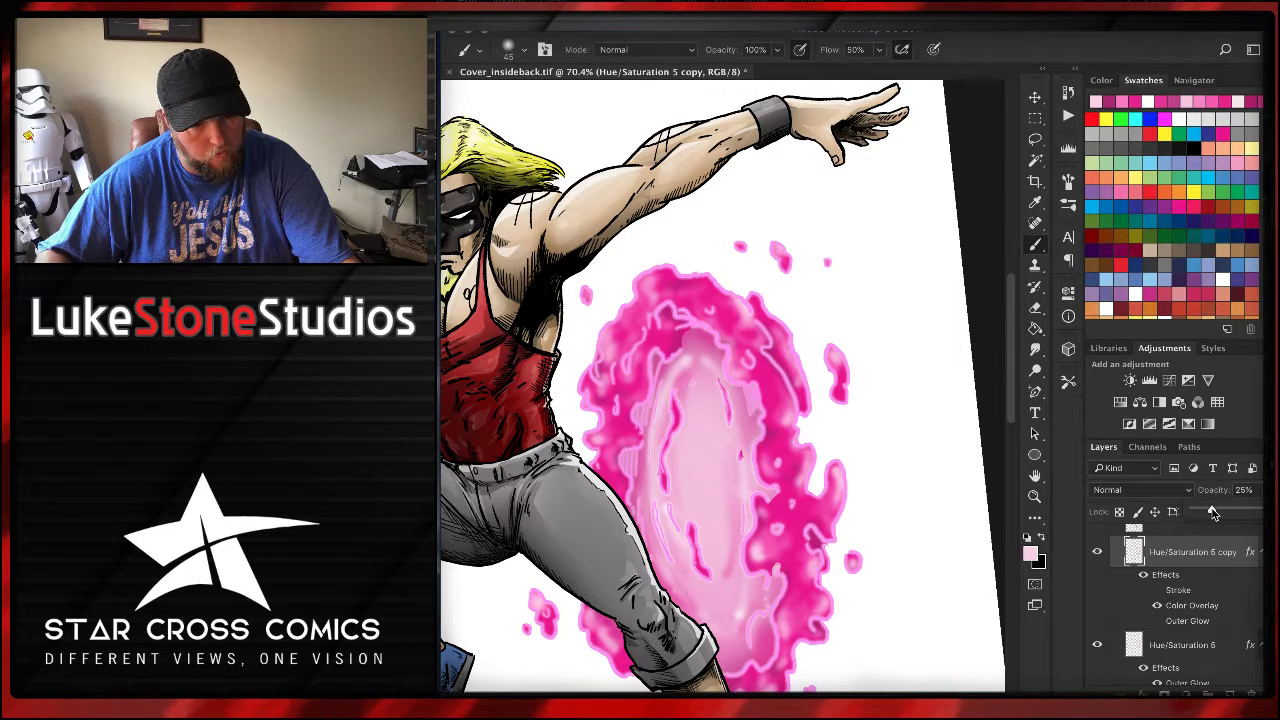
pyautogui.moveTo(1213, 512); pyautogui.dragTo(1229, 513)
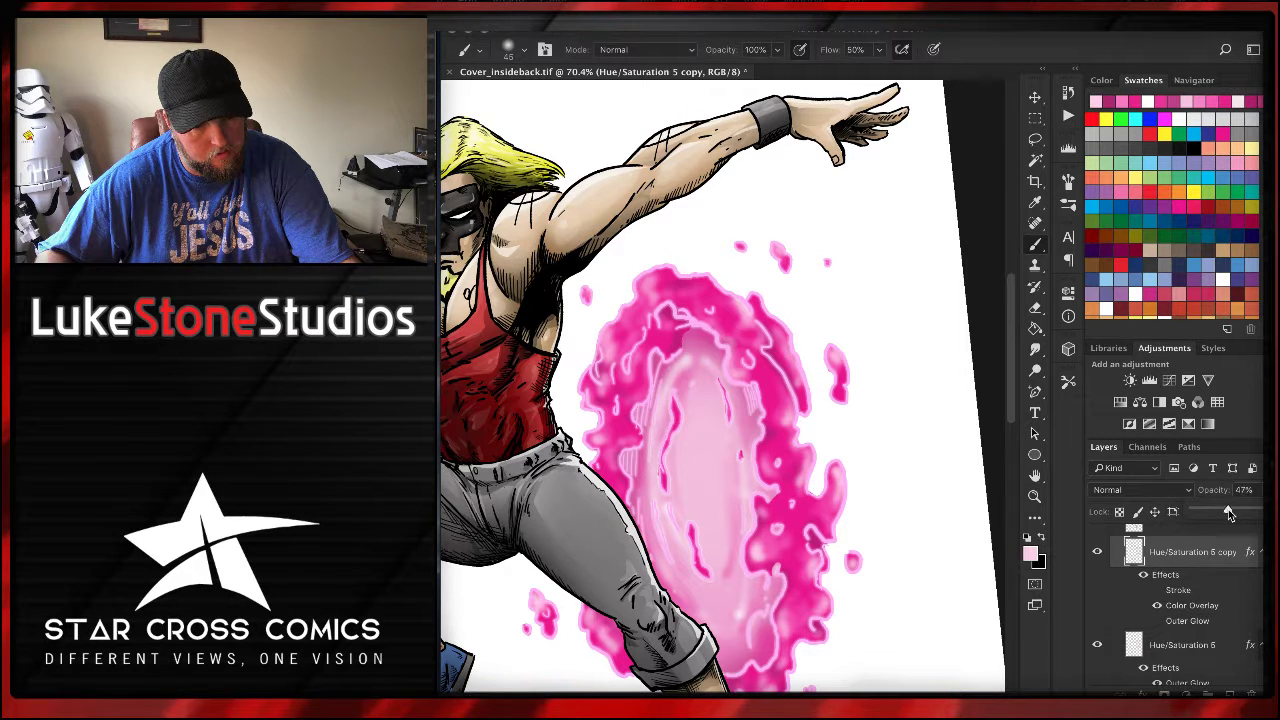
pyautogui.moveTo(1229, 513); pyautogui.dragTo(1217, 513)
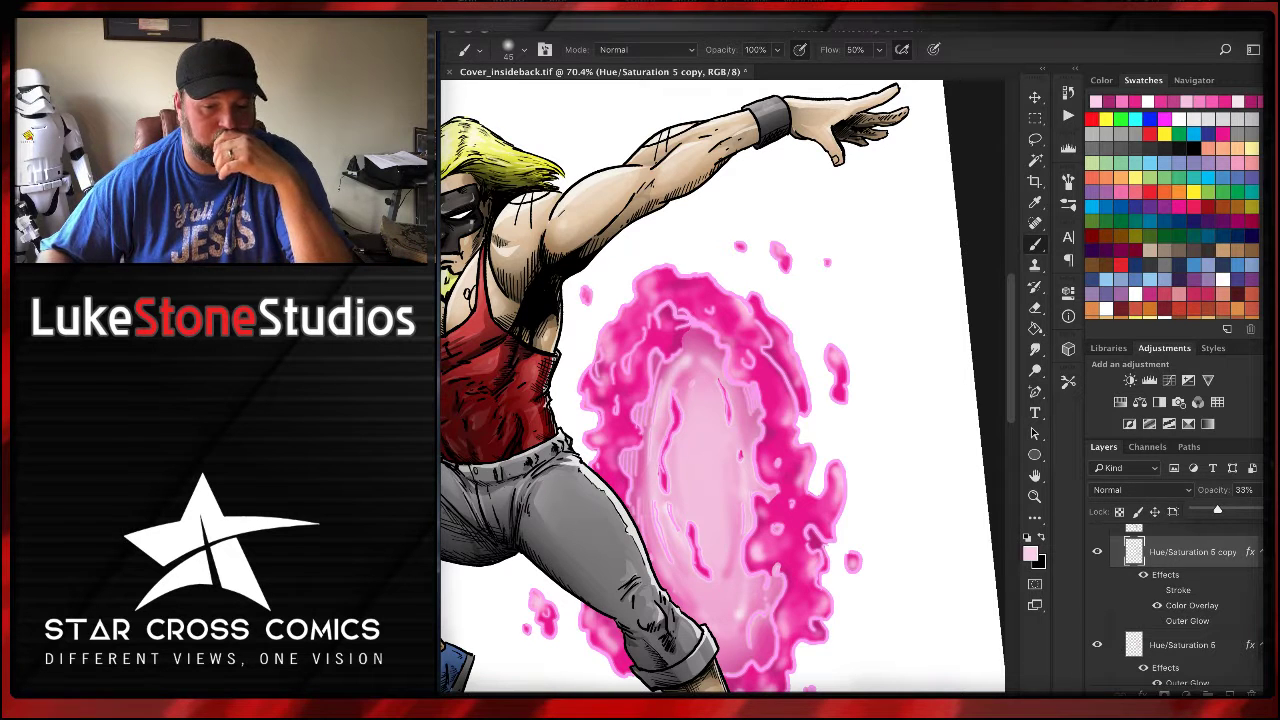
# - Collapse the effects lists of the Hue/Saturation 5 layer and its copy
pyautogui.click(1259, 554)
pyautogui.scroll(-3, 1175, 600)
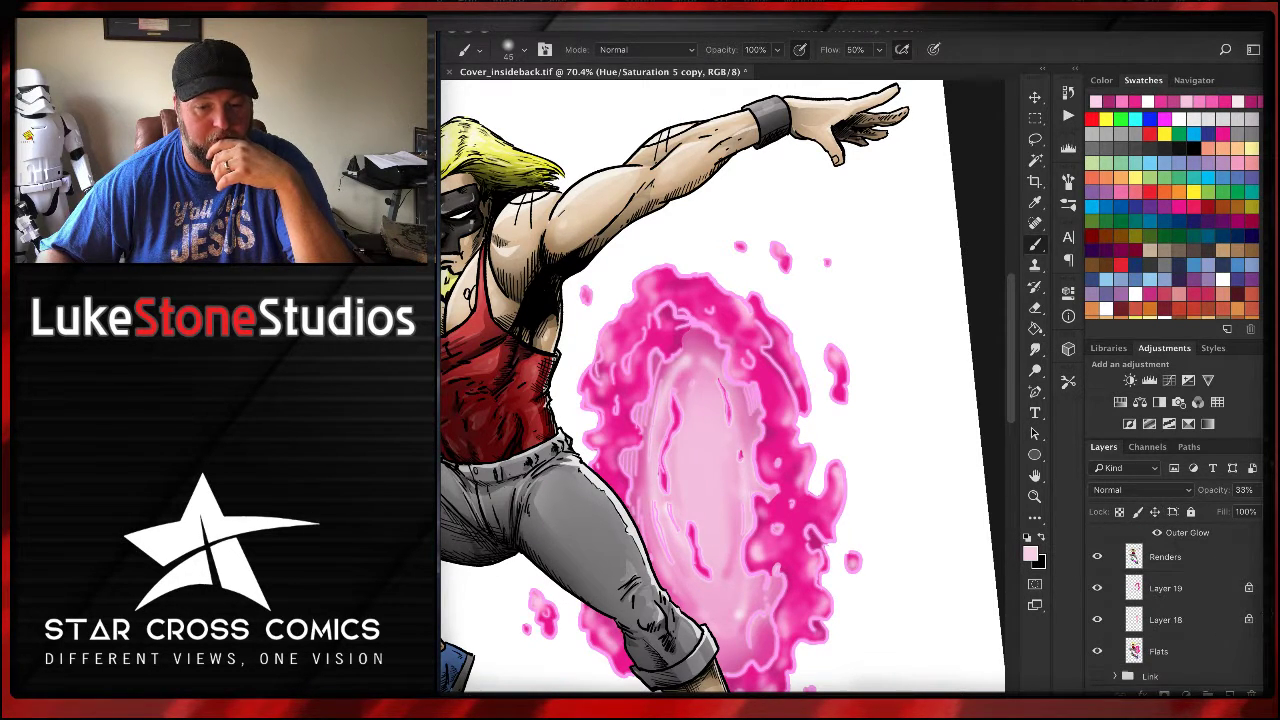
pyautogui.scroll(3, 1175, 600)
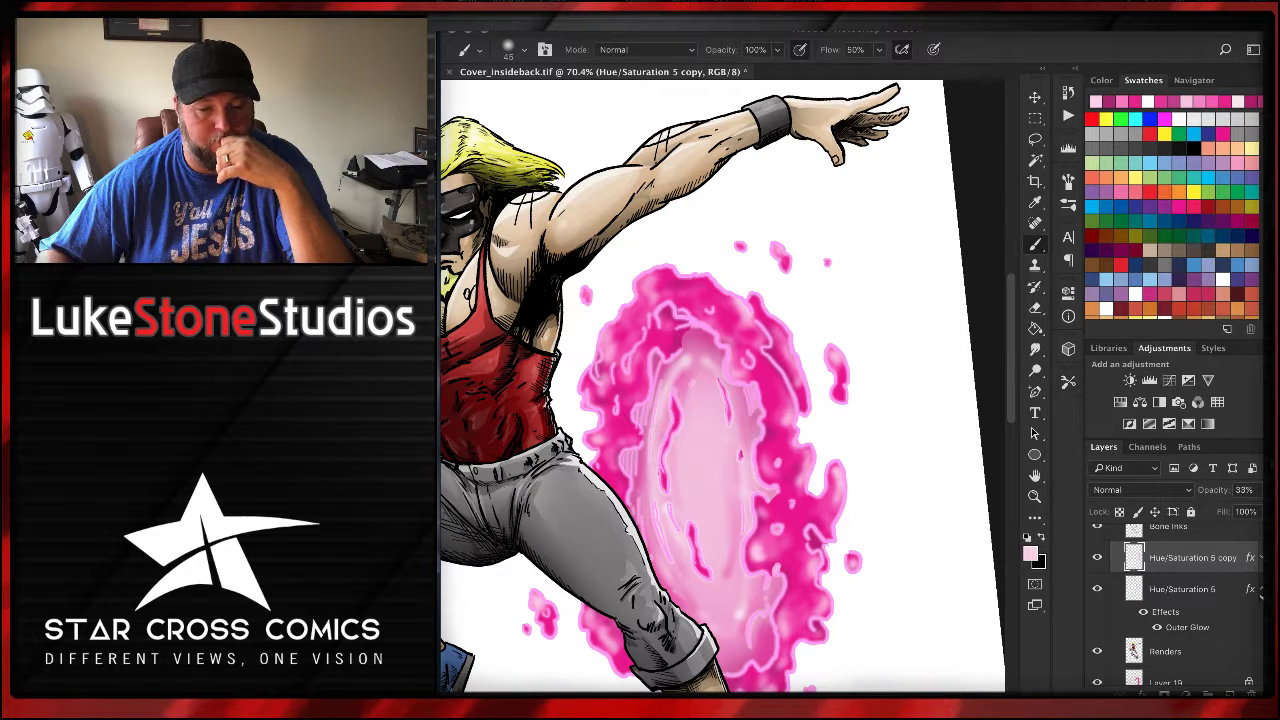
pyautogui.click(1260, 590)
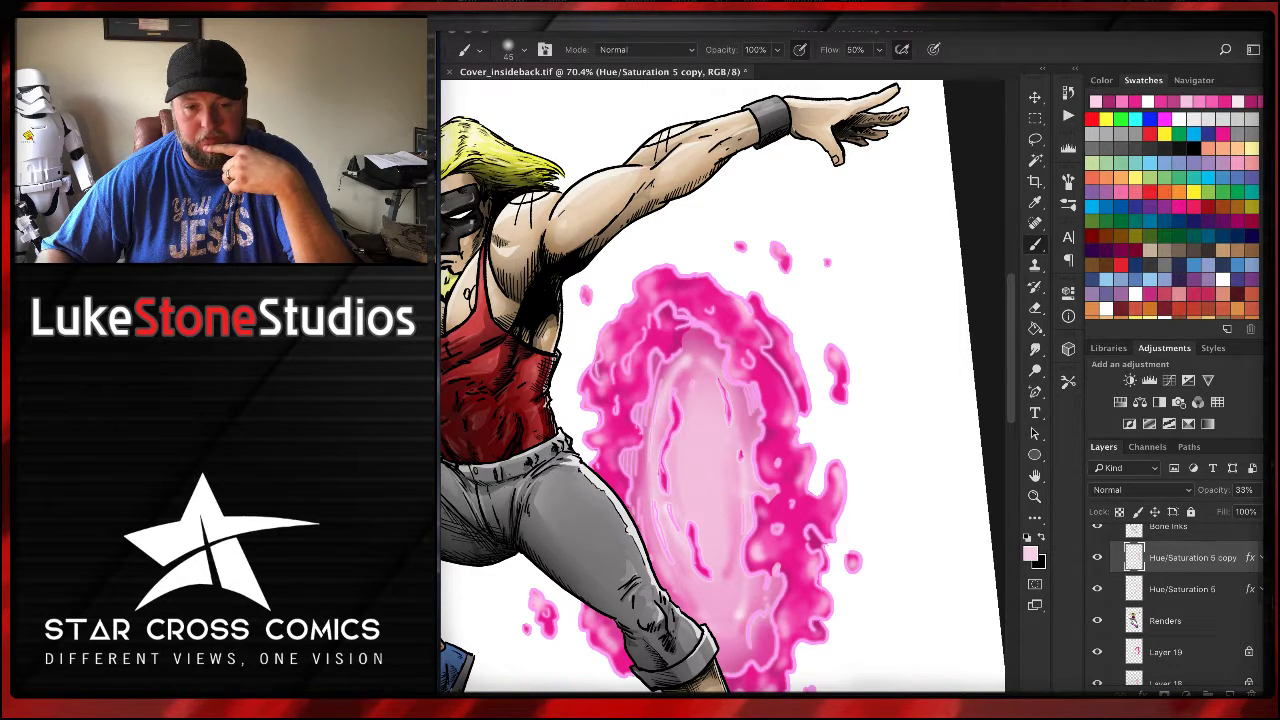
pyautogui.scroll(-1, 1175, 600)
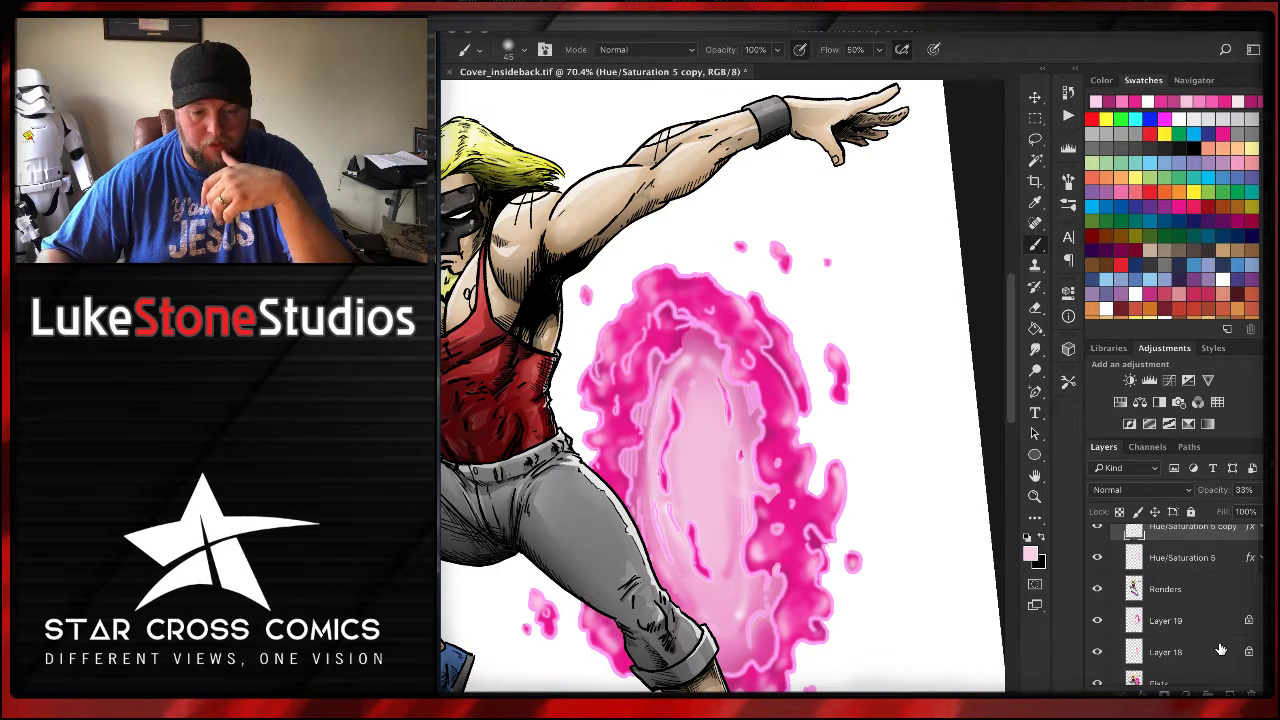
# - Check what the Flats layer contributes by hiding and reshowing it, and add a new empty layer directly below Flats
pyautogui.scroll(-1, 1175, 600)
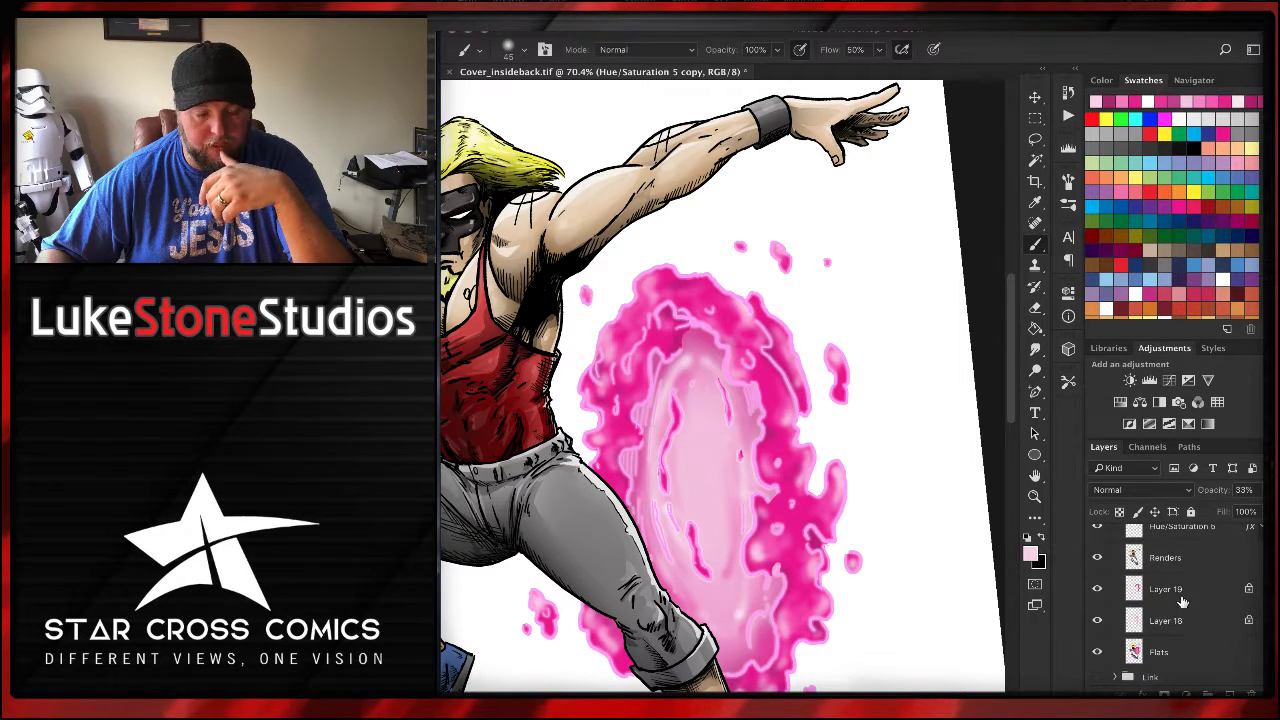
pyautogui.click(1187, 656)
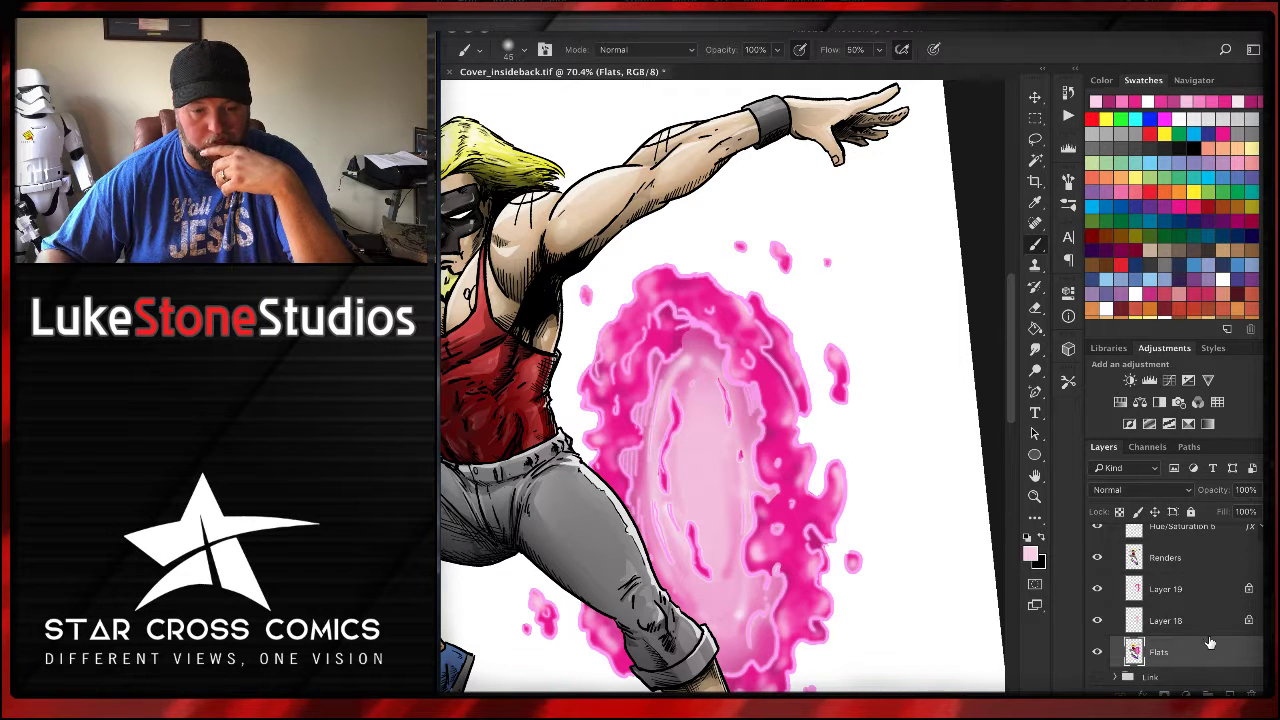
pyautogui.click(1097, 652)
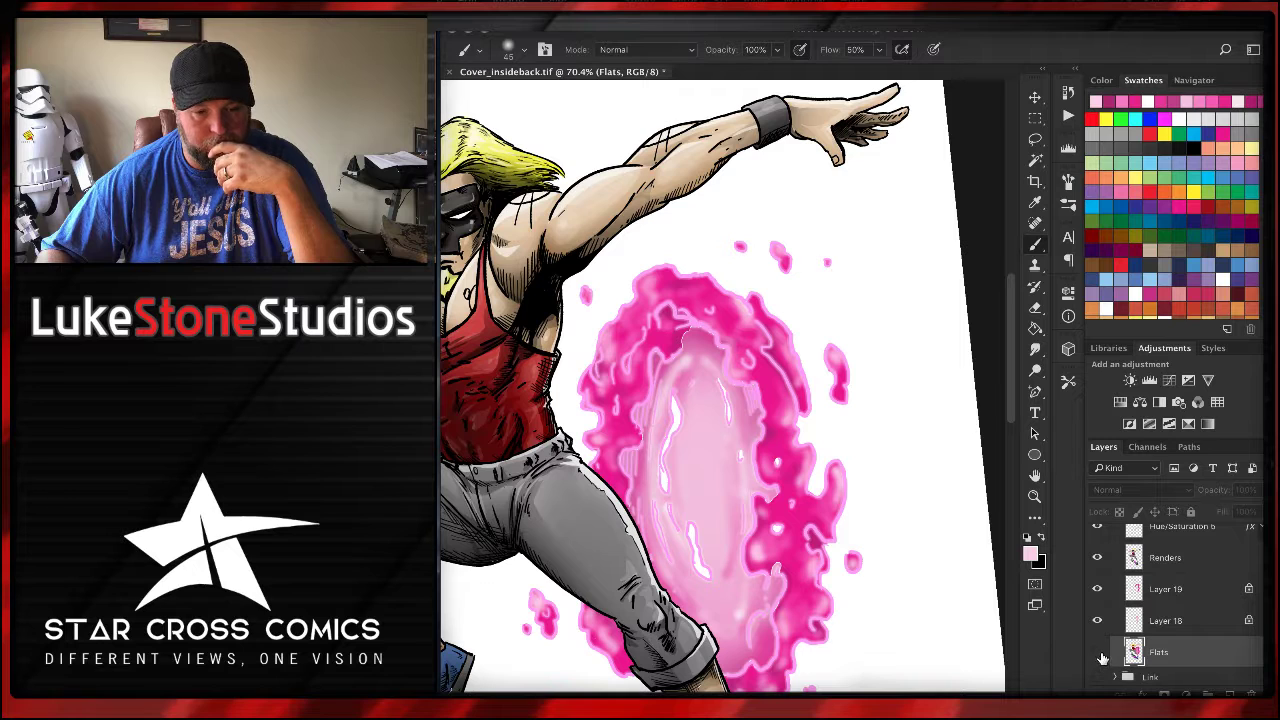
pyautogui.click(1097, 652)
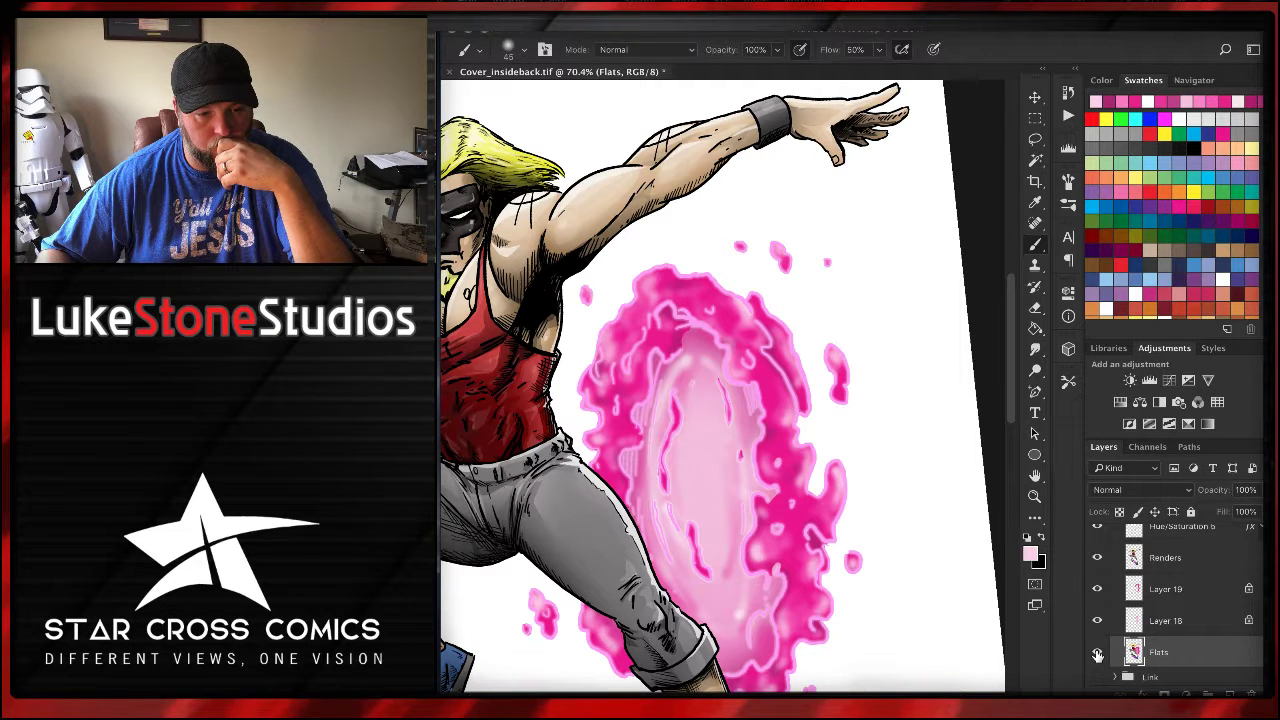
pyautogui.scroll(-1, 1205, 640)
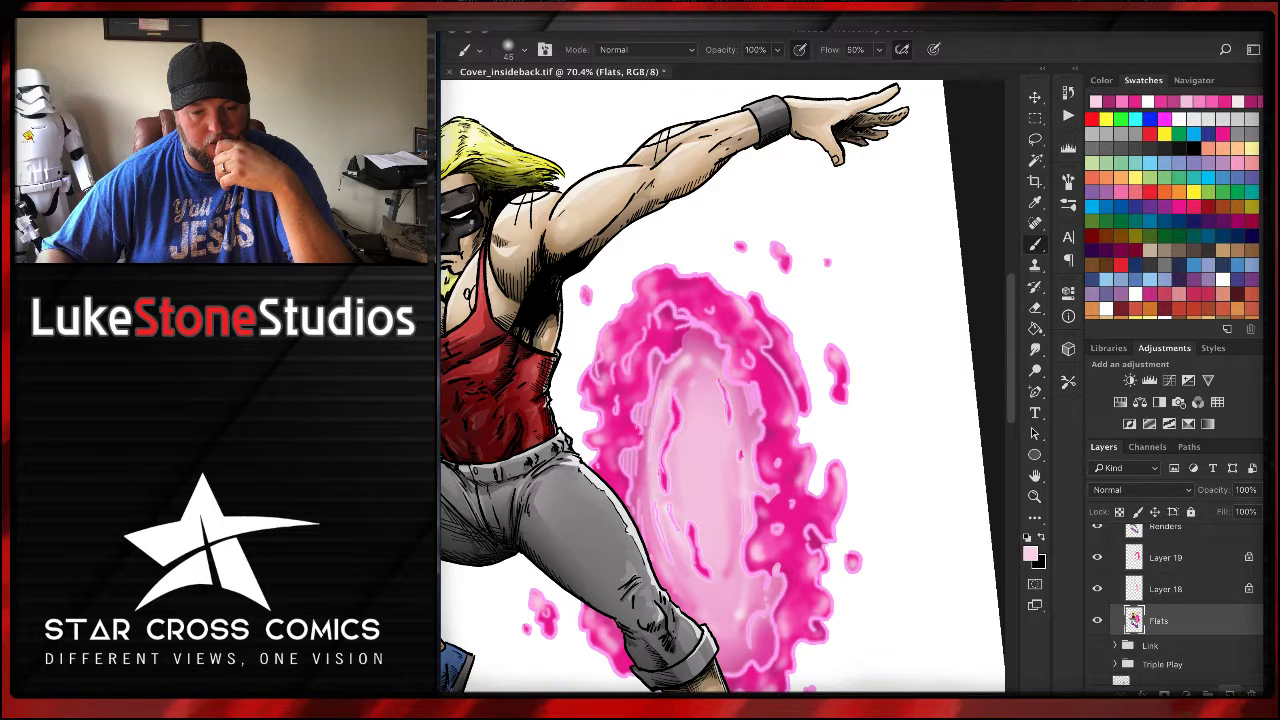
pyautogui.click(1229, 693)
pyautogui.moveTo(1231, 630); pyautogui.dragTo(1231, 663)
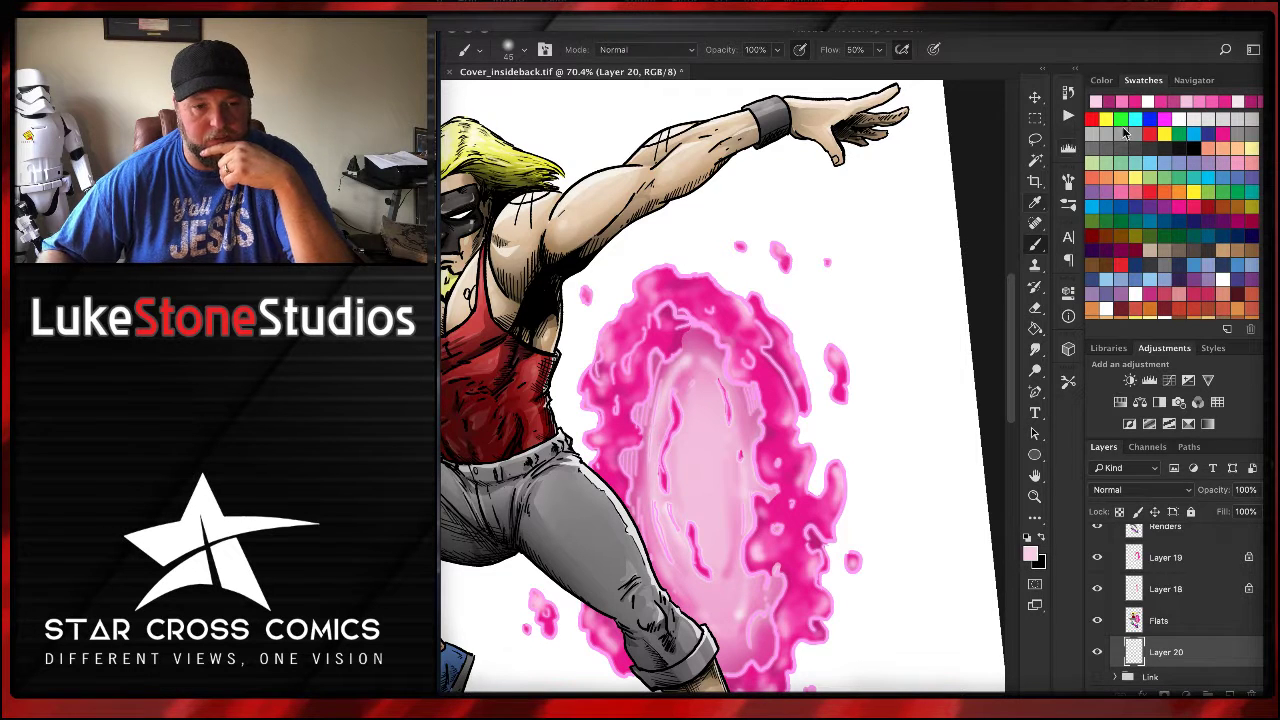
# - Paint a soft pink glow around the upper part and sides of the portal on Layer 20 with a 300 px brush
pyautogui.click(1207, 95)
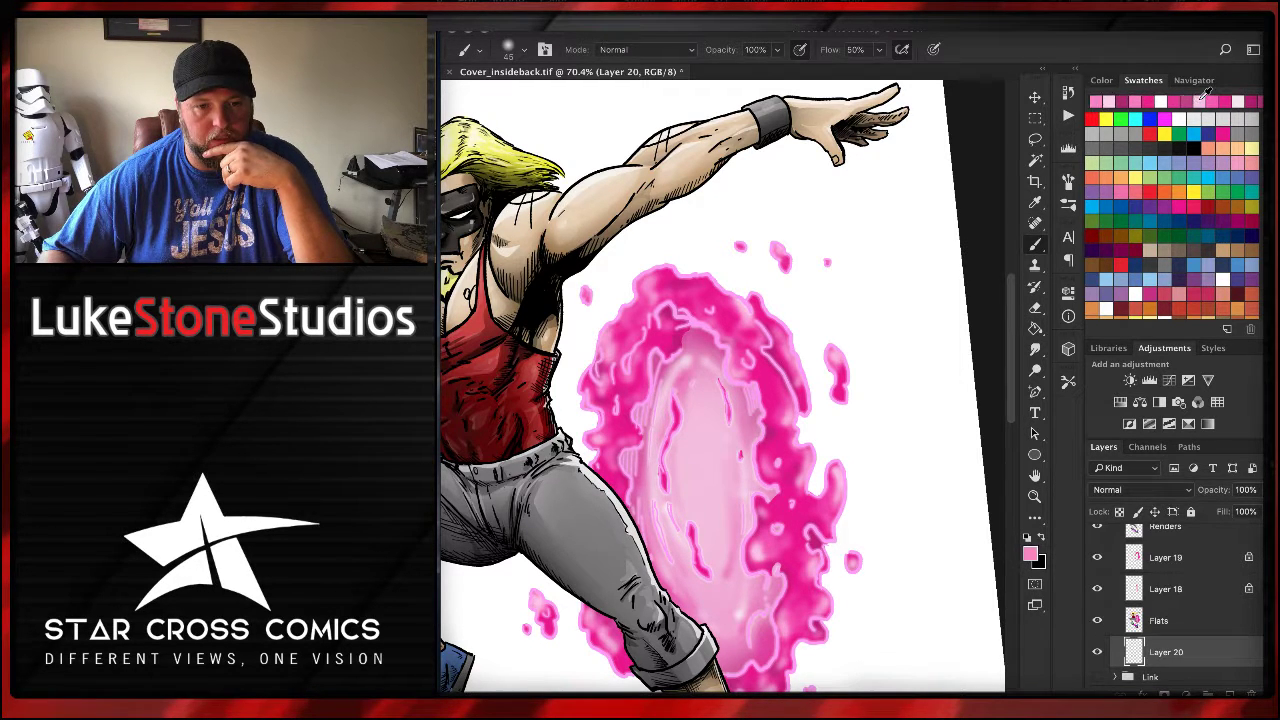
pyautogui.press(']')
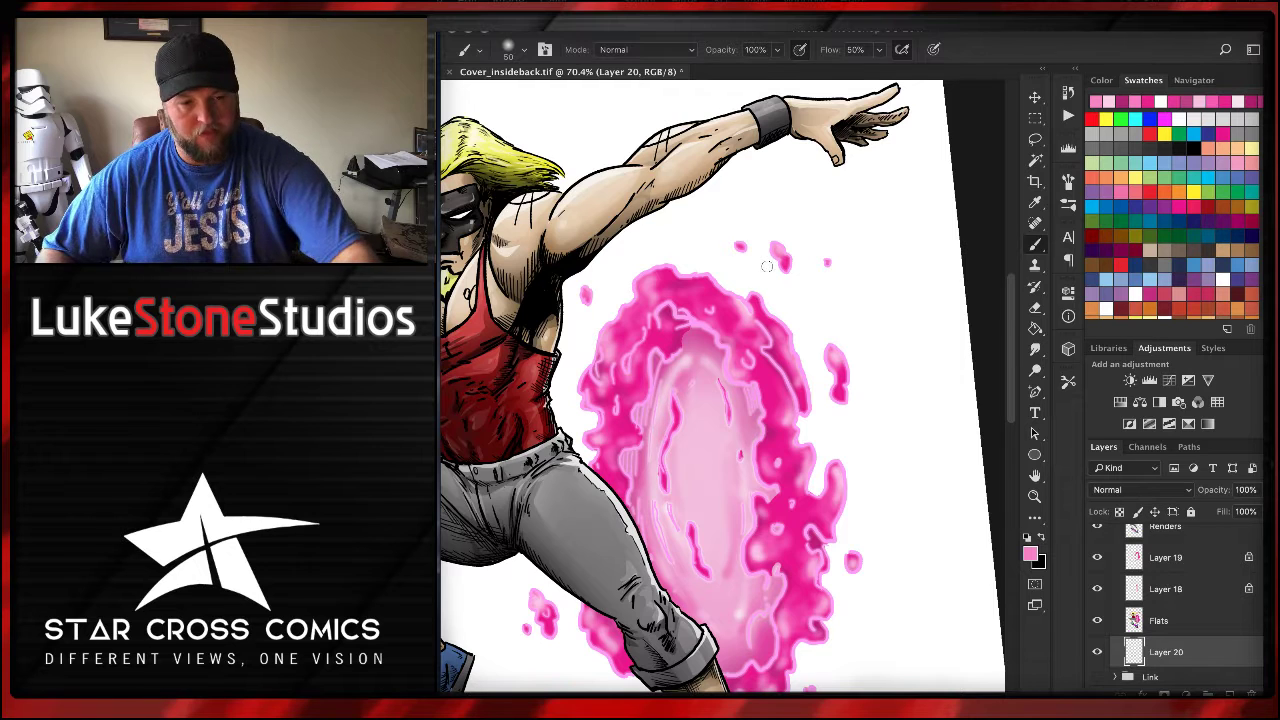
pyautogui.press(']')
pyautogui.press(']')
pyautogui.press(']')
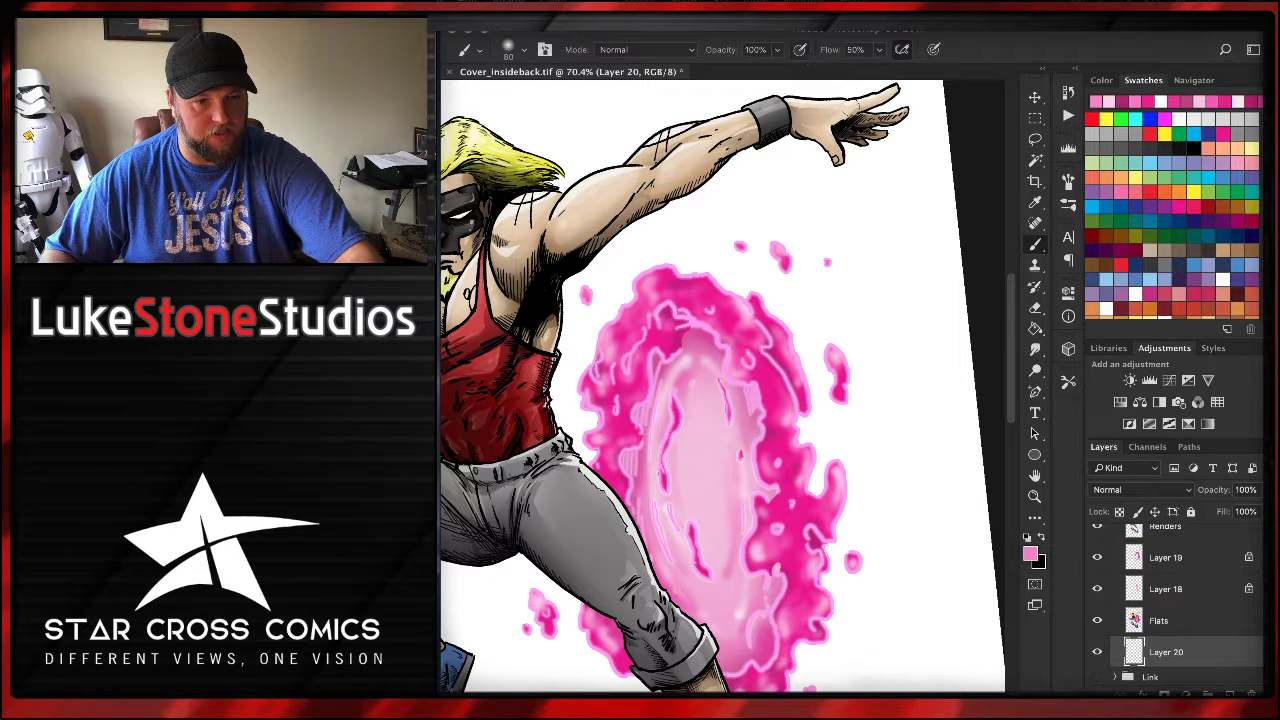
pyautogui.press(']')
pyautogui.press(']')
pyautogui.press(']')
pyautogui.press(']')
pyautogui.press(']')
pyautogui.press(']')
pyautogui.press(']')
pyautogui.press(']')
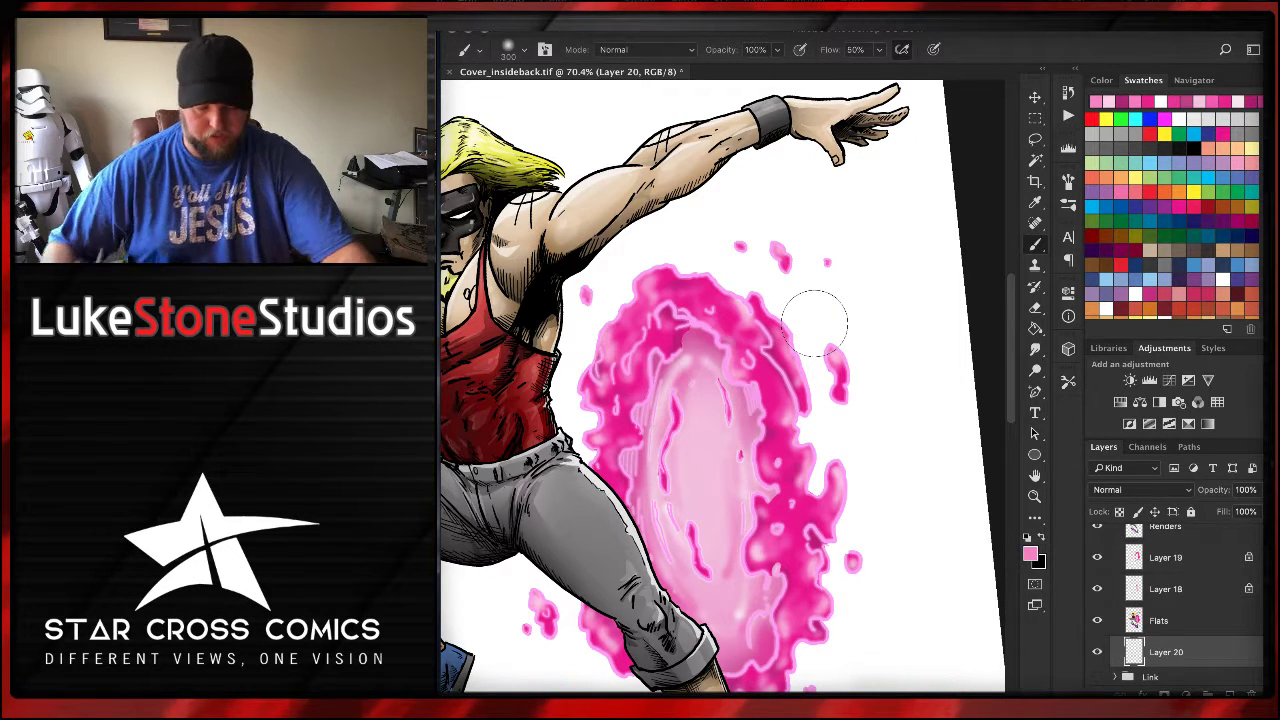
pyautogui.moveTo(817, 420)
pyautogui.mouseDown()
pyautogui.moveTo(815, 456)
pyautogui.moveTo(815, 443)
pyautogui.moveTo(805, 503)
pyautogui.moveTo(815, 423)
pyautogui.moveTo(835, 558)
pyautogui.moveTo(806, 623)
pyautogui.moveTo(805, 408)
pyautogui.mouseUp()
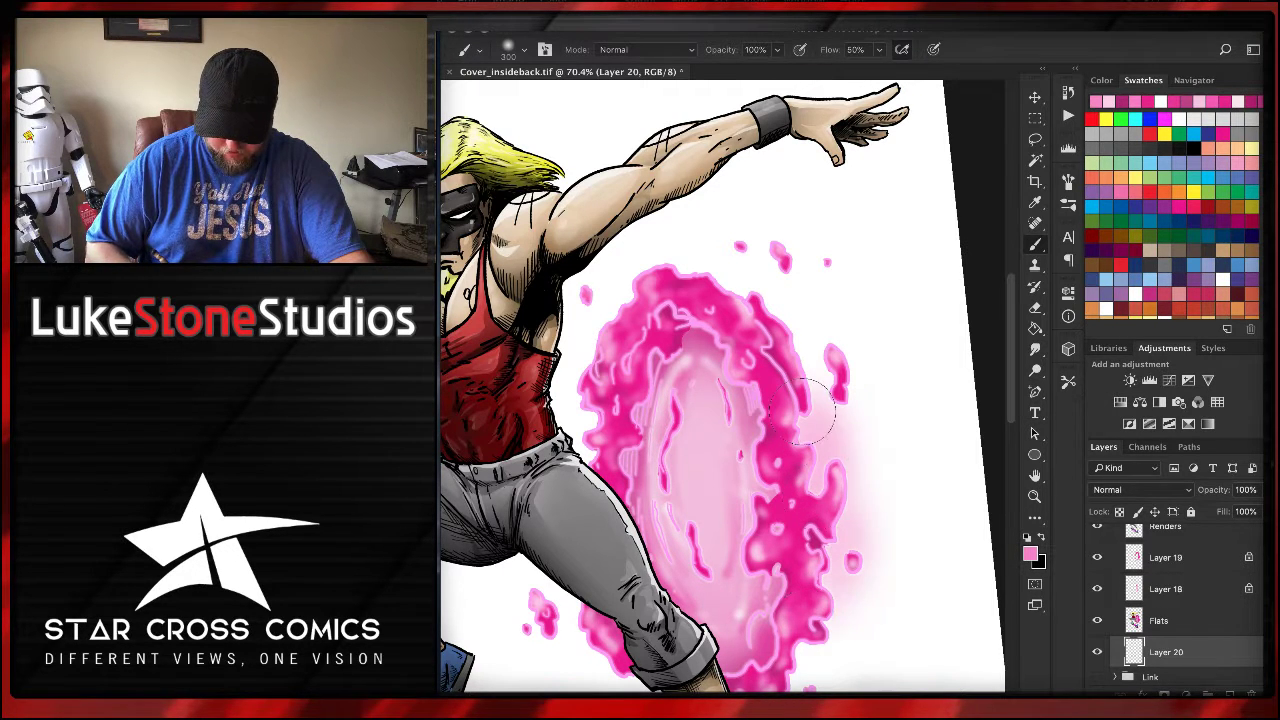
pyautogui.moveTo(770, 310)
pyautogui.mouseDown()
pyautogui.moveTo(808, 274)
pyautogui.moveTo(834, 343)
pyautogui.moveTo(832, 307)
pyautogui.moveTo(710, 291)
pyautogui.moveTo(580, 318)
pyautogui.moveTo(620, 313)
pyautogui.moveTo(585, 416)
pyautogui.moveTo(592, 403)
pyautogui.moveTo(615, 461)
pyautogui.moveTo(600, 431)
pyautogui.moveTo(617, 318)
pyautogui.moveTo(600, 381)
pyautogui.moveTo(737, 304)
pyautogui.moveTo(807, 433)
pyautogui.moveTo(810, 571)
pyautogui.moveTo(790, 605)
pyautogui.mouseUp()
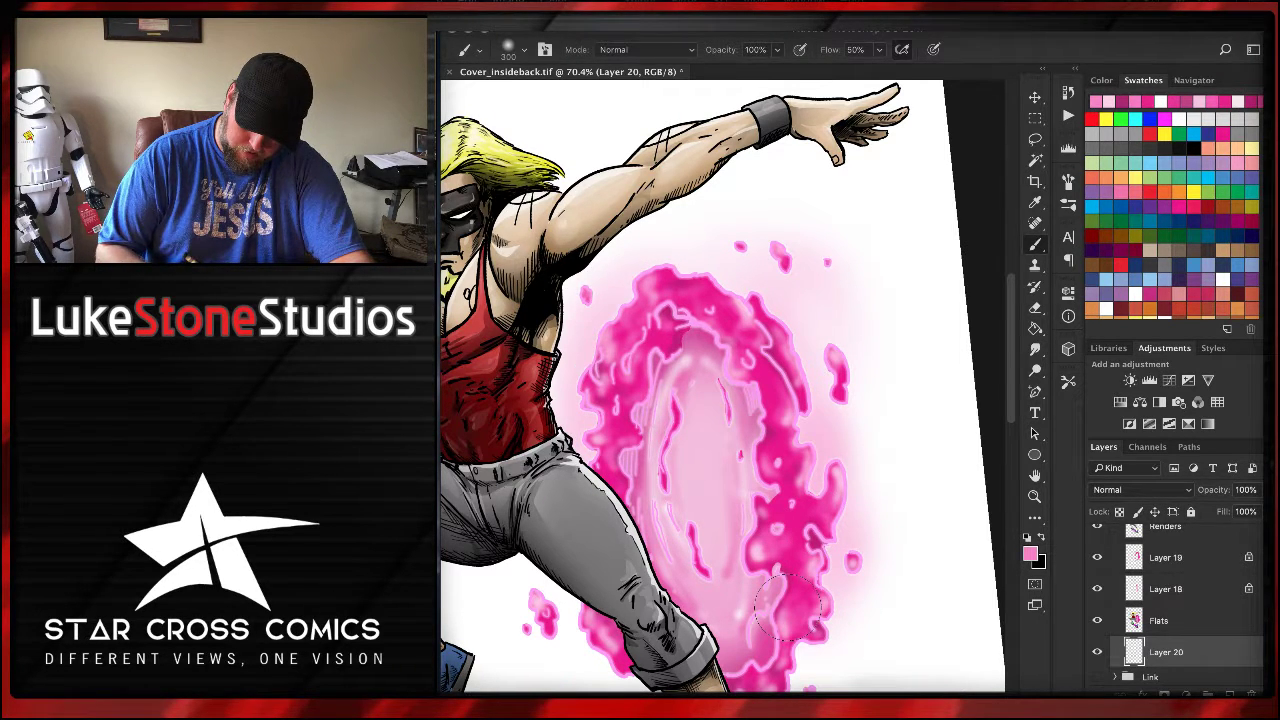
# - Extend the pink glow around the lower part of the portal, behind the legs and outward toward the page edge
pyautogui.scroll(-5, 829, 414)
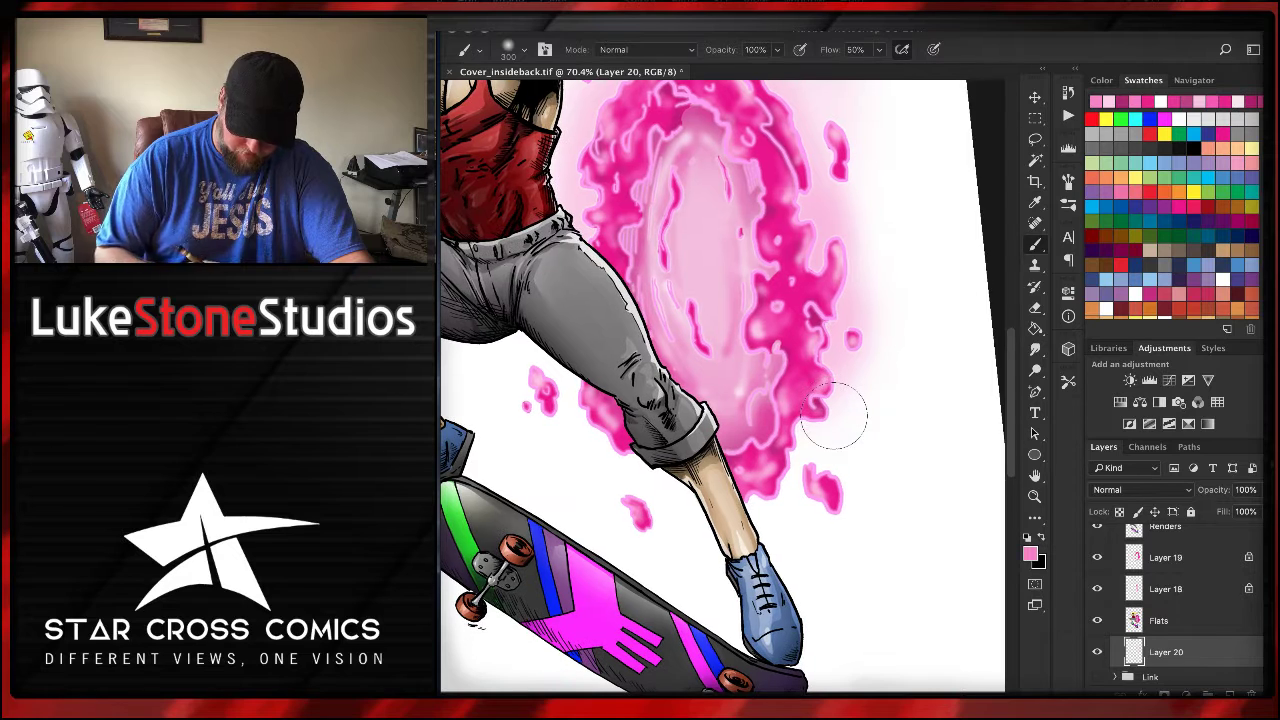
pyautogui.scroll(-3, 745, 407)
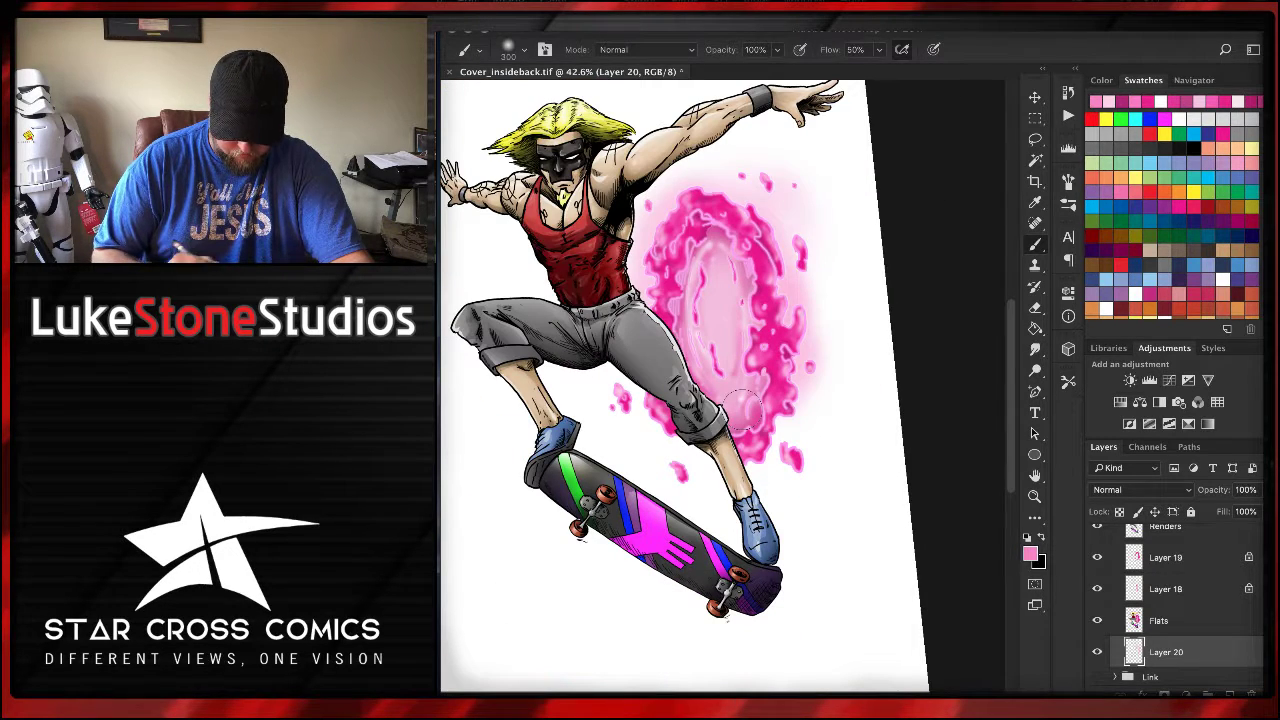
pyautogui.moveTo(632, 405)
pyautogui.mouseDown()
pyautogui.moveTo(615, 378)
pyautogui.moveTo(652, 441)
pyautogui.moveTo(670, 447)
pyautogui.moveTo(670, 433)
pyautogui.moveTo(705, 460)
pyautogui.moveTo(790, 447)
pyautogui.moveTo(785, 413)
pyautogui.moveTo(825, 300)
pyautogui.moveTo(816, 401)
pyautogui.moveTo(775, 168)
pyautogui.moveTo(815, 464)
pyautogui.moveTo(830, 210)
pyautogui.moveTo(858, 262)
pyautogui.moveTo(752, 528)
pyautogui.moveTo(703, 522)
pyautogui.moveTo(648, 459)
pyautogui.moveTo(808, 546)
pyautogui.moveTo(708, 520)
pyautogui.moveTo(675, 170)
pyautogui.moveTo(743, 128)
pyautogui.moveTo(807, 133)
pyautogui.moveTo(705, 145)
pyautogui.moveTo(862, 241)
pyautogui.moveTo(765, 120)
pyautogui.moveTo(876, 316)
pyautogui.moveTo(856, 486)
pyautogui.moveTo(817, 551)
pyautogui.mouseUp()
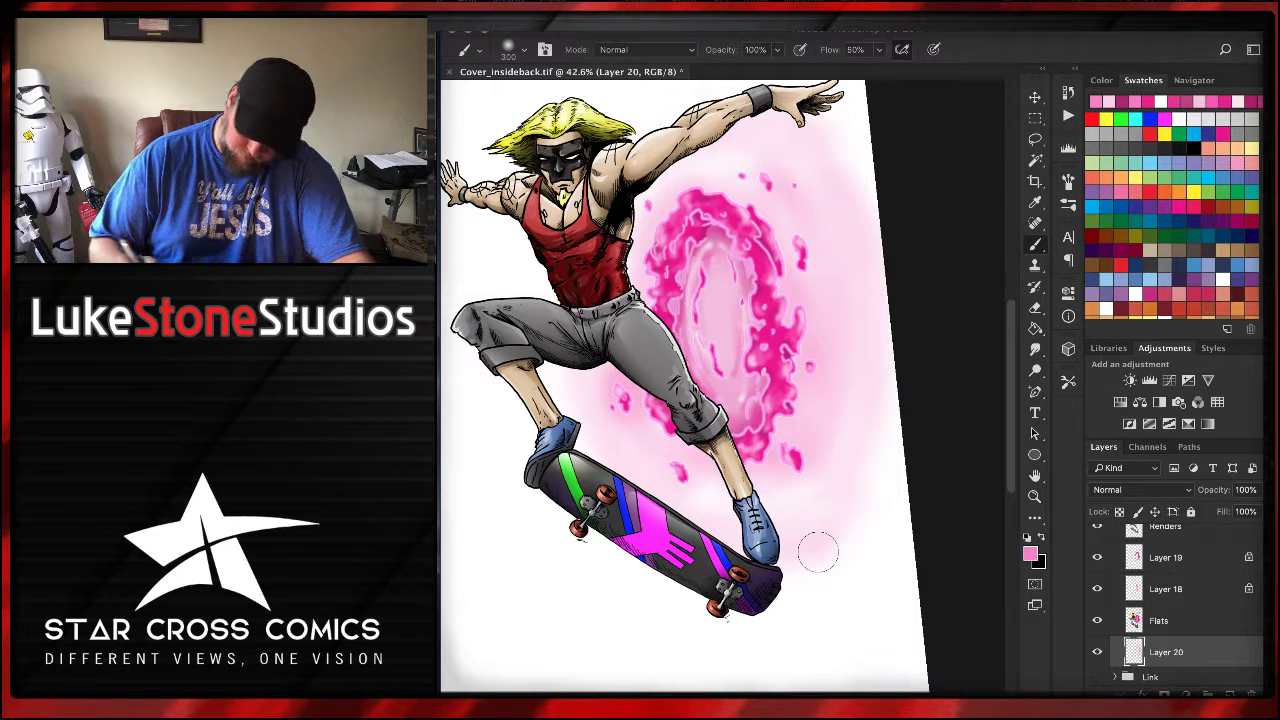
# - Try a darker magenta glow along the portal's outer edge on Layer 20
pyautogui.click(1127, 97)
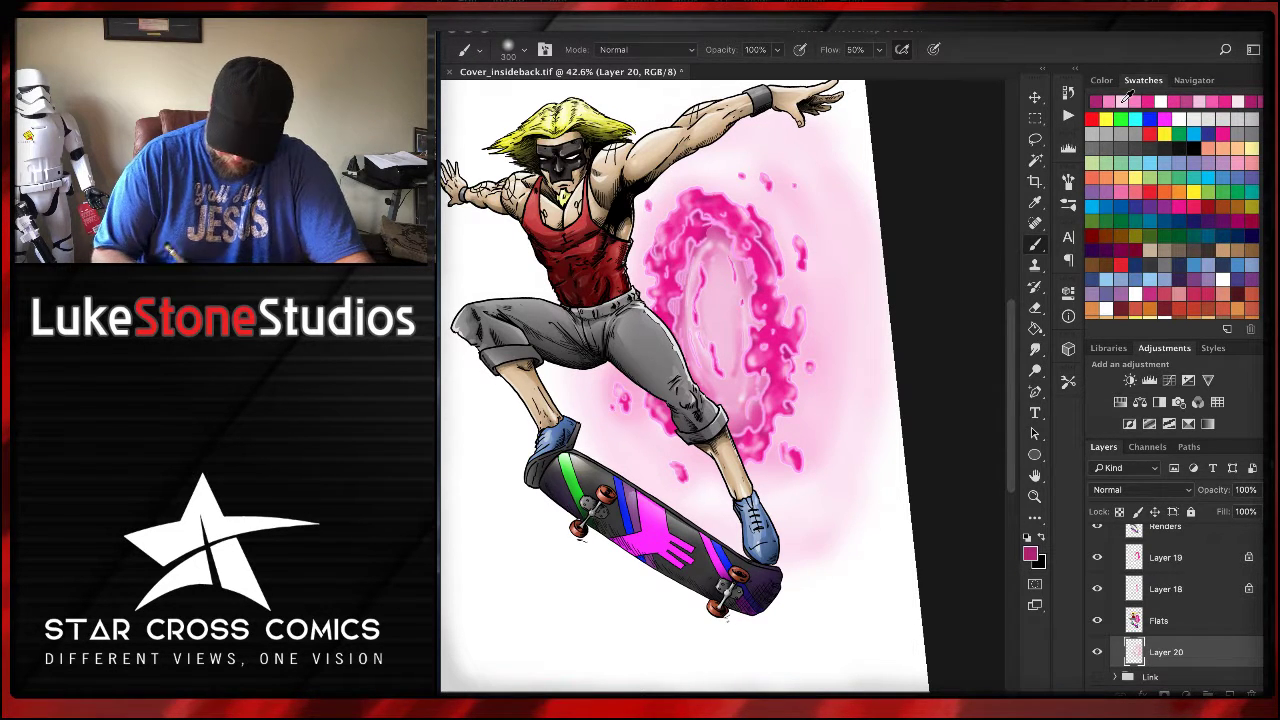
pyautogui.moveTo(780, 280)
pyautogui.mouseDown()
pyautogui.moveTo(790, 320)
pyautogui.moveTo(775, 430)
pyautogui.mouseUp()
pyautogui.press('super+z')
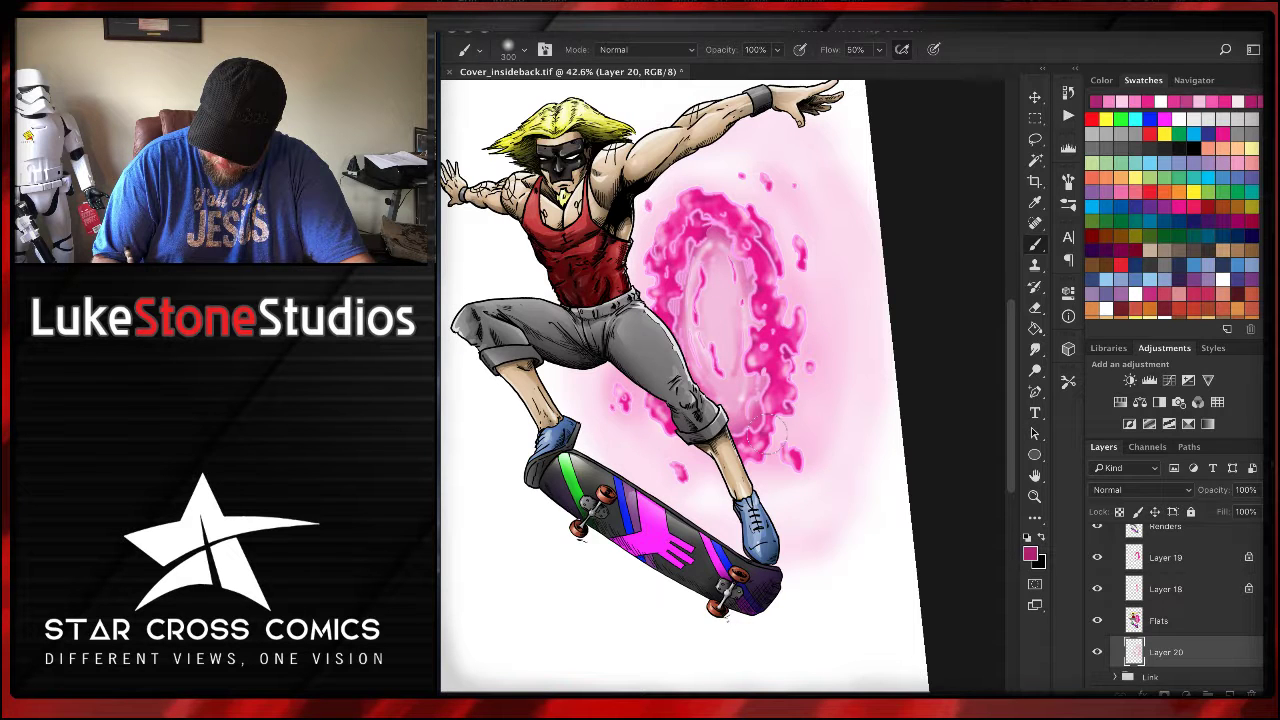
# - Paint a vivid magenta (ec008c) glow close around the portal's outer edge and its splatter droplets
pyautogui.click(1224, 124)
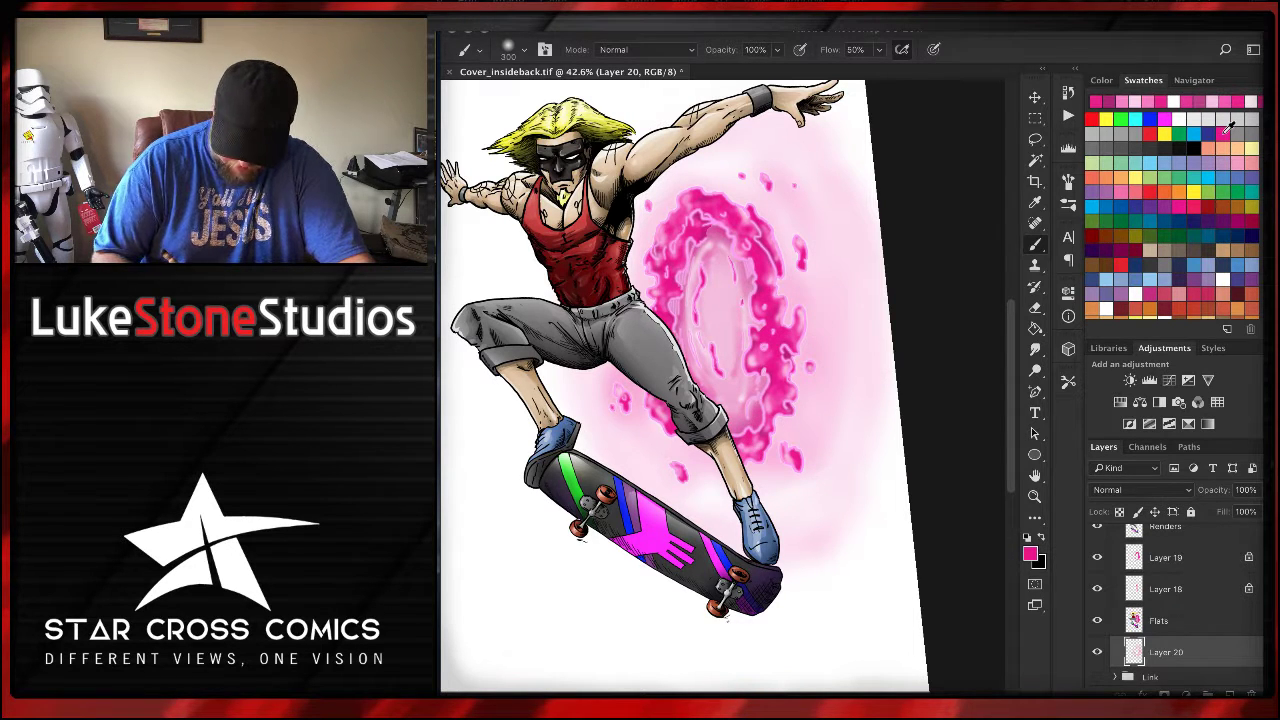
pyautogui.moveTo(782, 268); pyautogui.dragTo(790, 320)
pyautogui.moveTo(785, 258)
pyautogui.mouseDown()
pyautogui.moveTo(768, 185)
pyautogui.moveTo(770, 205)
pyautogui.moveTo(740, 180)
pyautogui.moveTo(725, 195)
pyautogui.moveTo(693, 185)
pyautogui.moveTo(662, 215)
pyautogui.moveTo(640, 305)
pyautogui.mouseUp()
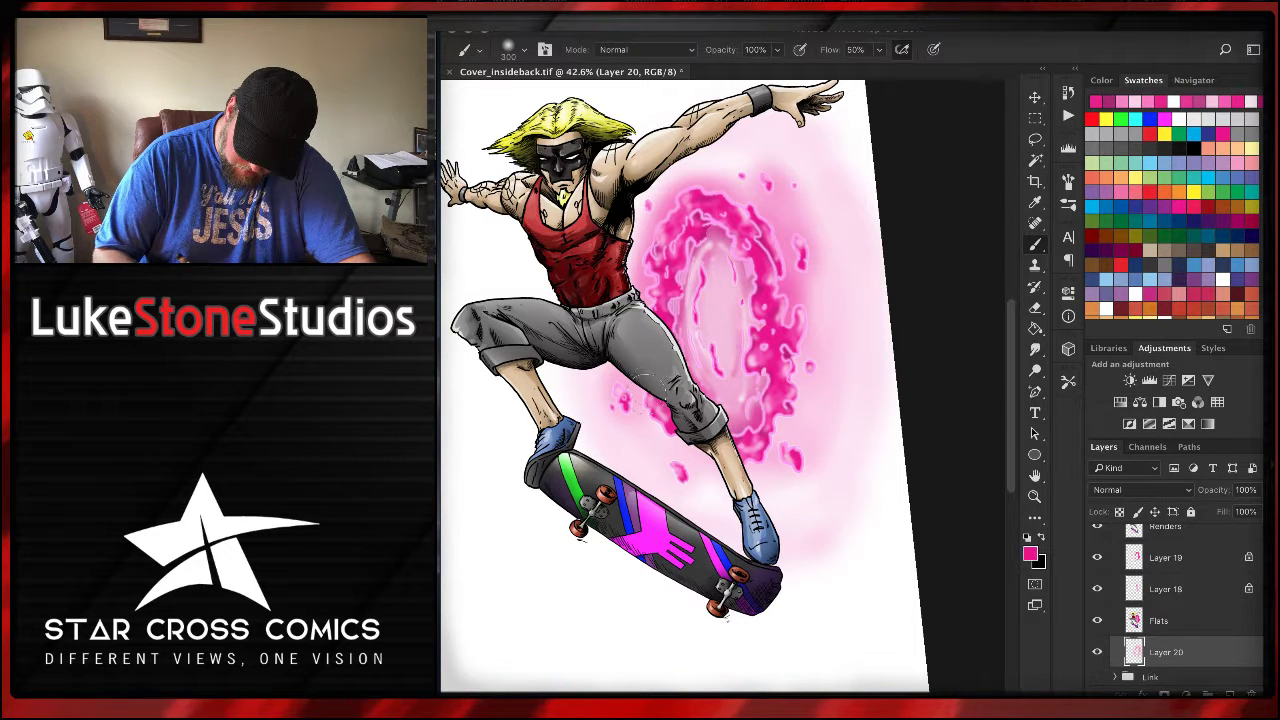
pyautogui.moveTo(632, 390)
pyautogui.mouseDown()
pyautogui.moveTo(672, 440)
pyautogui.moveTo(735, 468)
pyautogui.moveTo(785, 432)
pyautogui.moveTo(800, 380)
pyautogui.mouseUp()
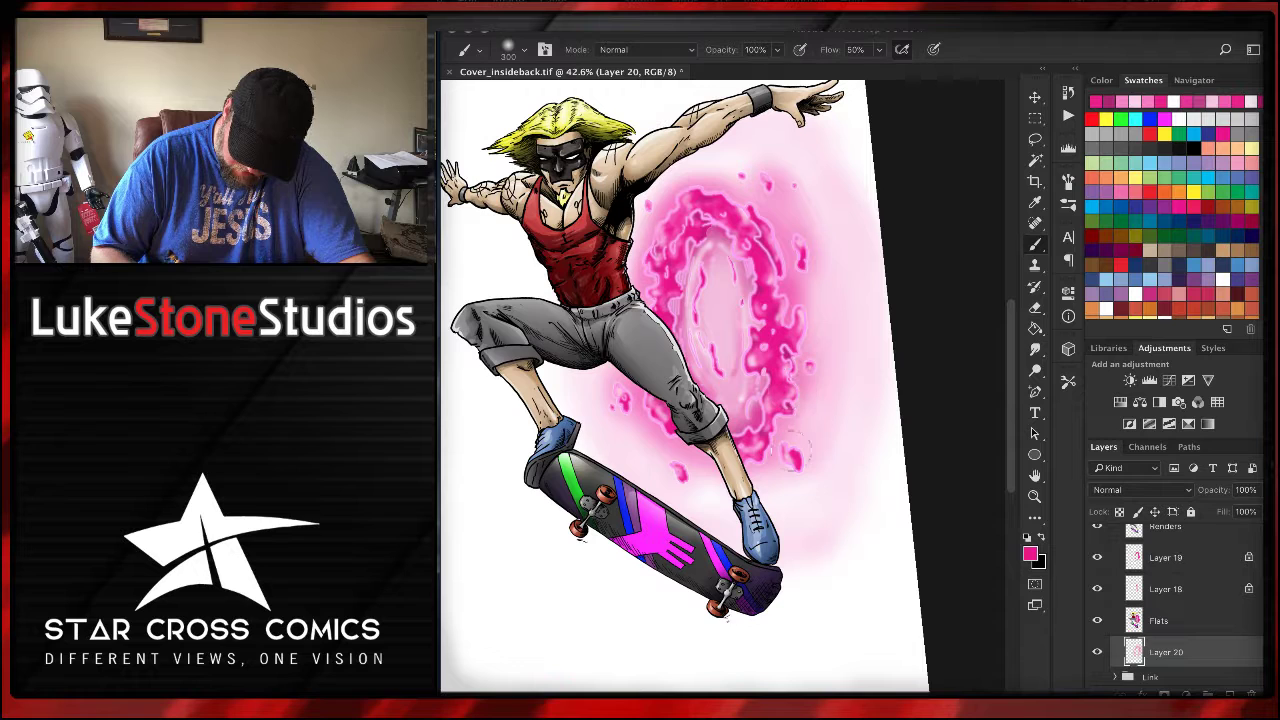
pyautogui.moveTo(795, 440)
pyautogui.mouseDown()
pyautogui.moveTo(805, 490)
pyautogui.moveTo(665, 470)
pyautogui.moveTo(608, 393)
pyautogui.moveTo(628, 420)
pyautogui.mouseUp()
pyautogui.moveTo(798, 232); pyautogui.dragTo(812, 260)
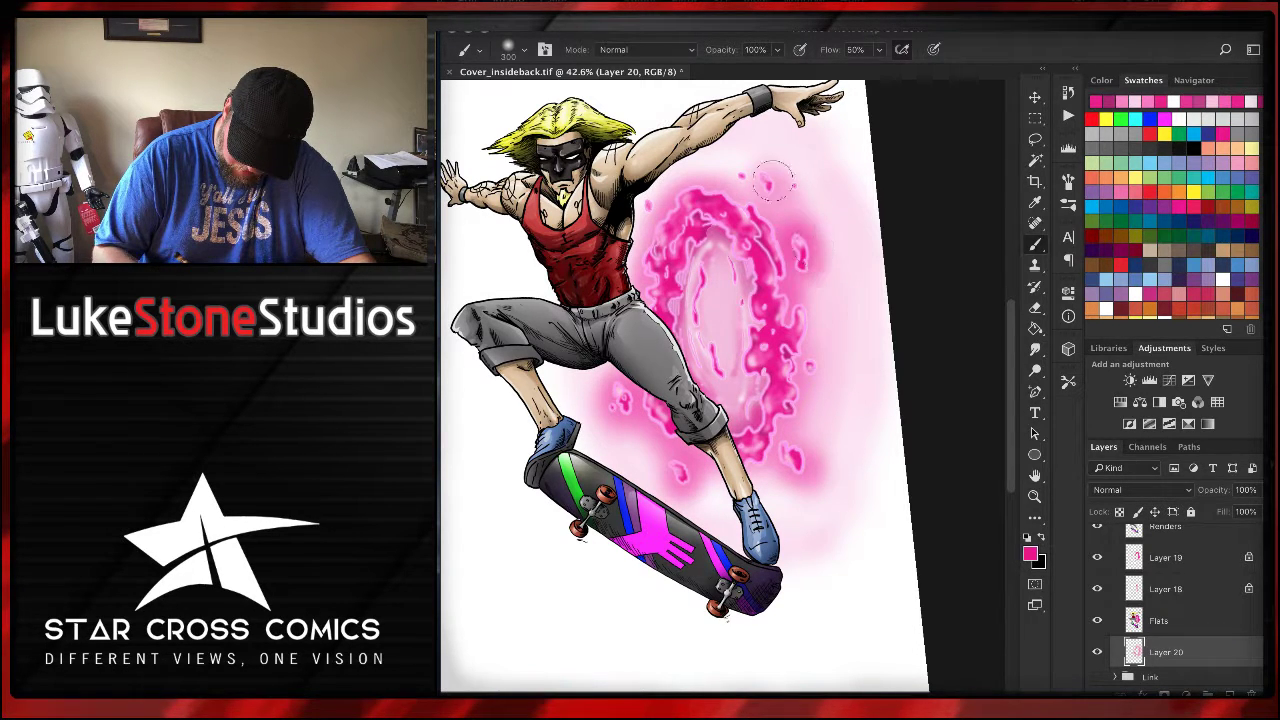
pyautogui.moveTo(772, 182)
pyautogui.mouseDown()
pyautogui.moveTo(800, 175)
pyautogui.moveTo(745, 172)
pyautogui.moveTo(730, 185)
pyautogui.mouseUp()
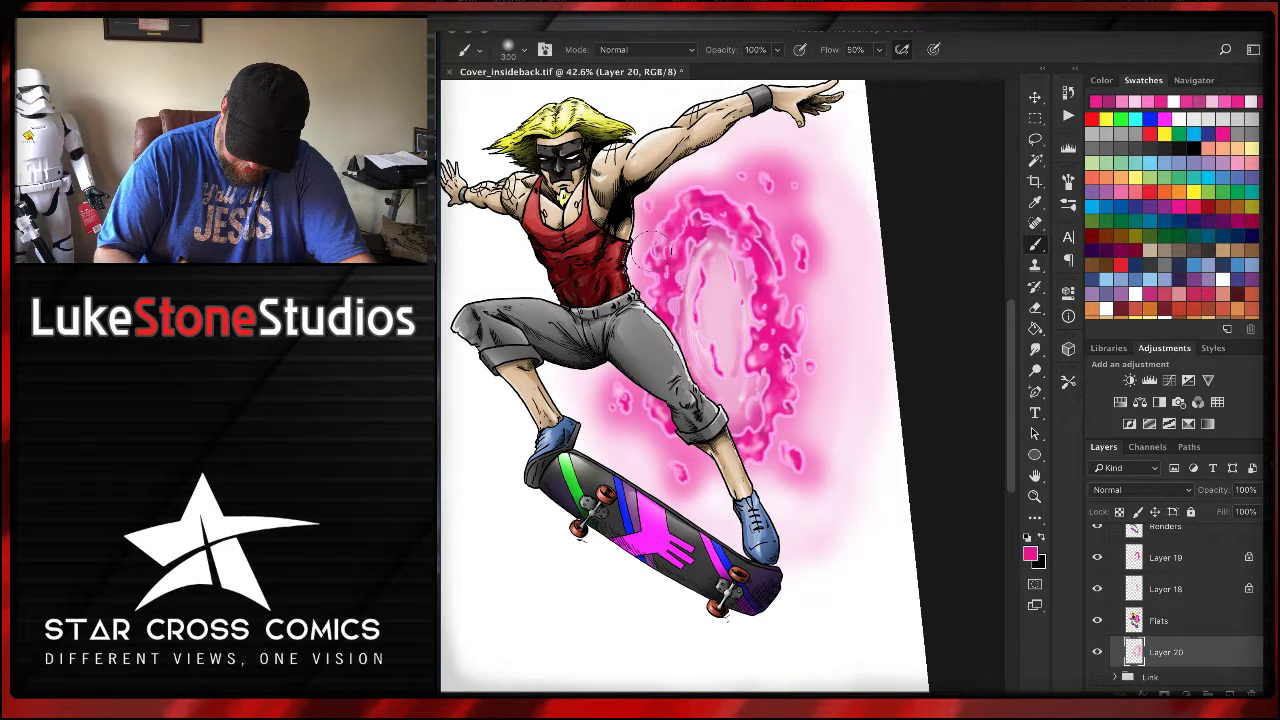
# - Paint a soft white glow along the portal's right outer edge with white as the foreground color and a 90 px brush
pyautogui.hotkey('ctrl', '+')
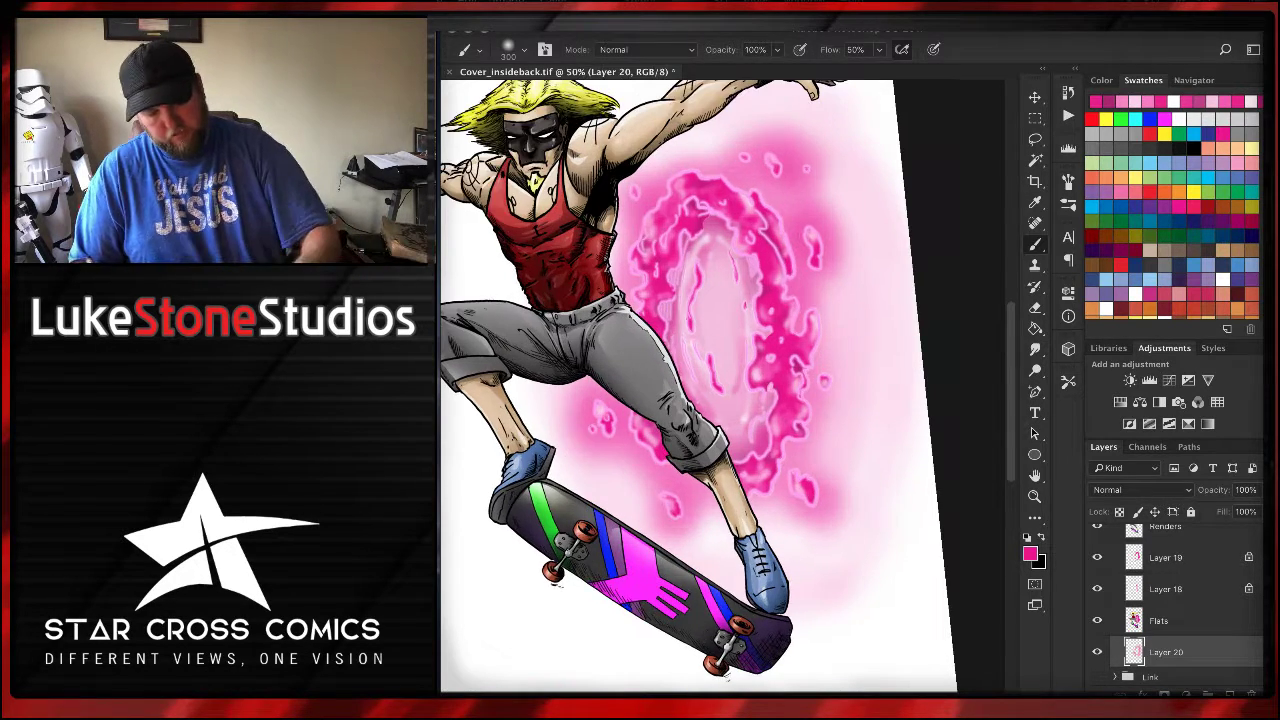
pyautogui.scroll(5, 730, 276)
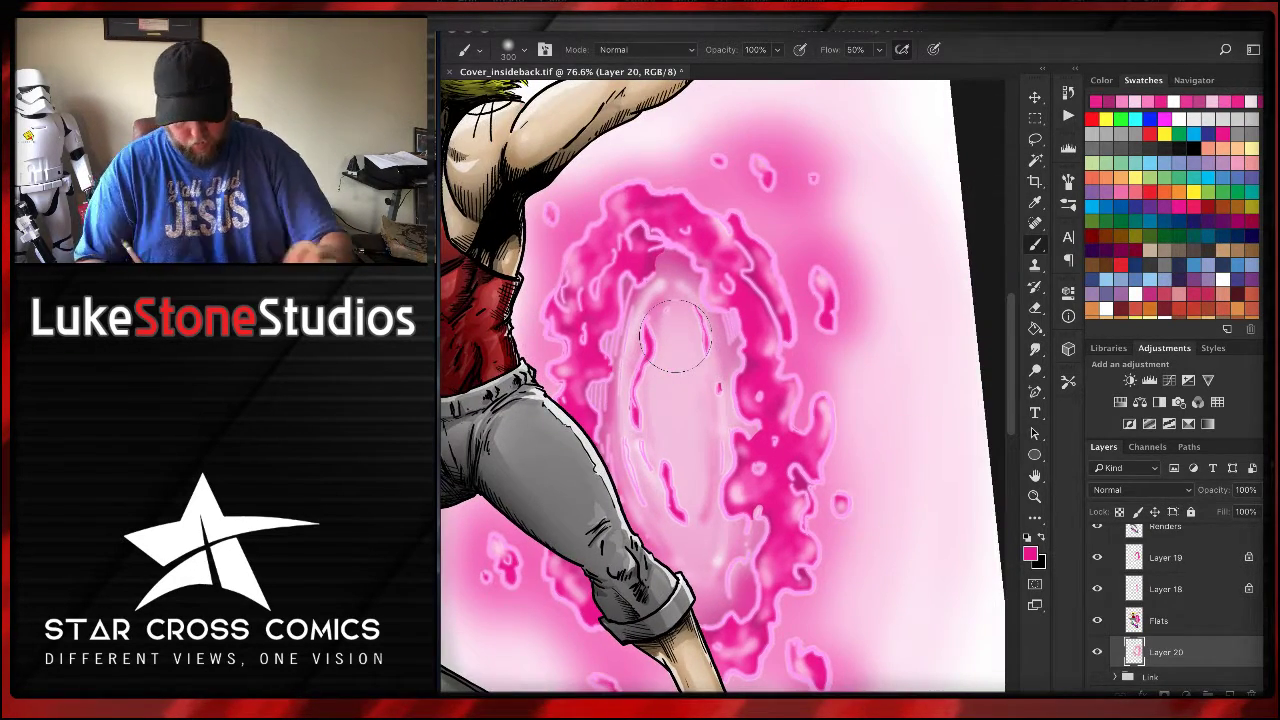
pyautogui.click(1030, 553)
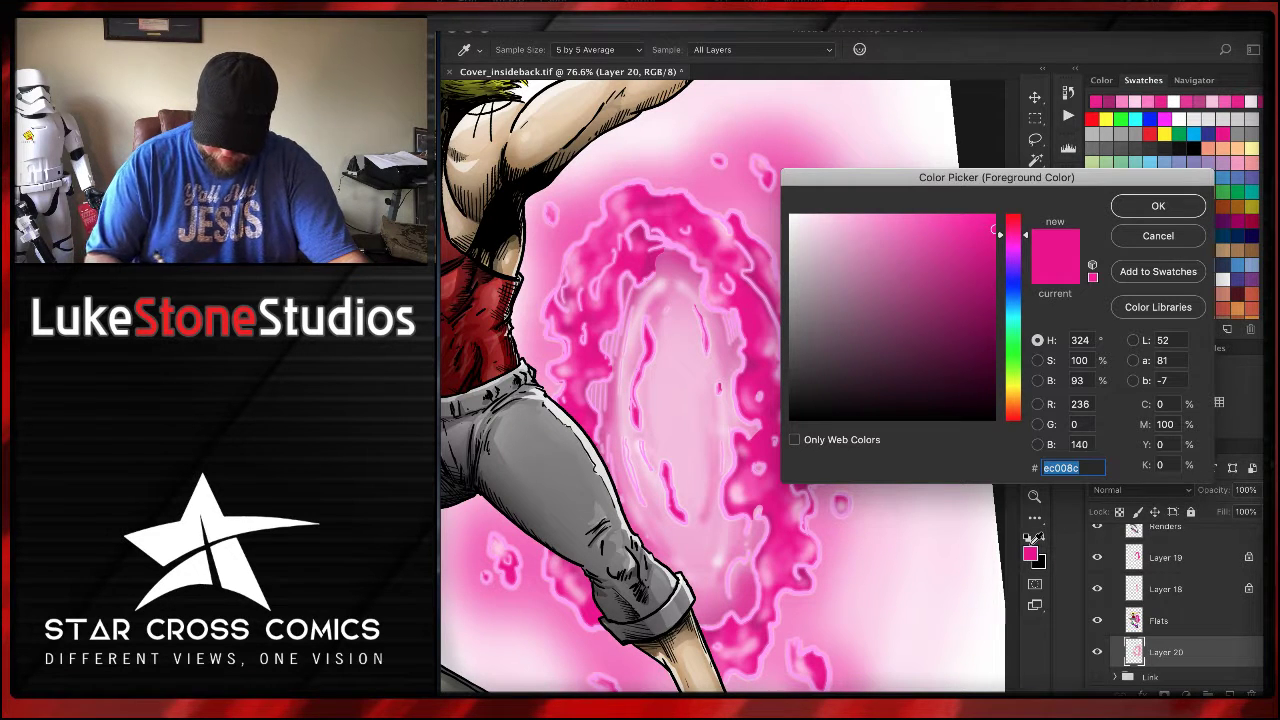
pyautogui.click(1158, 206)
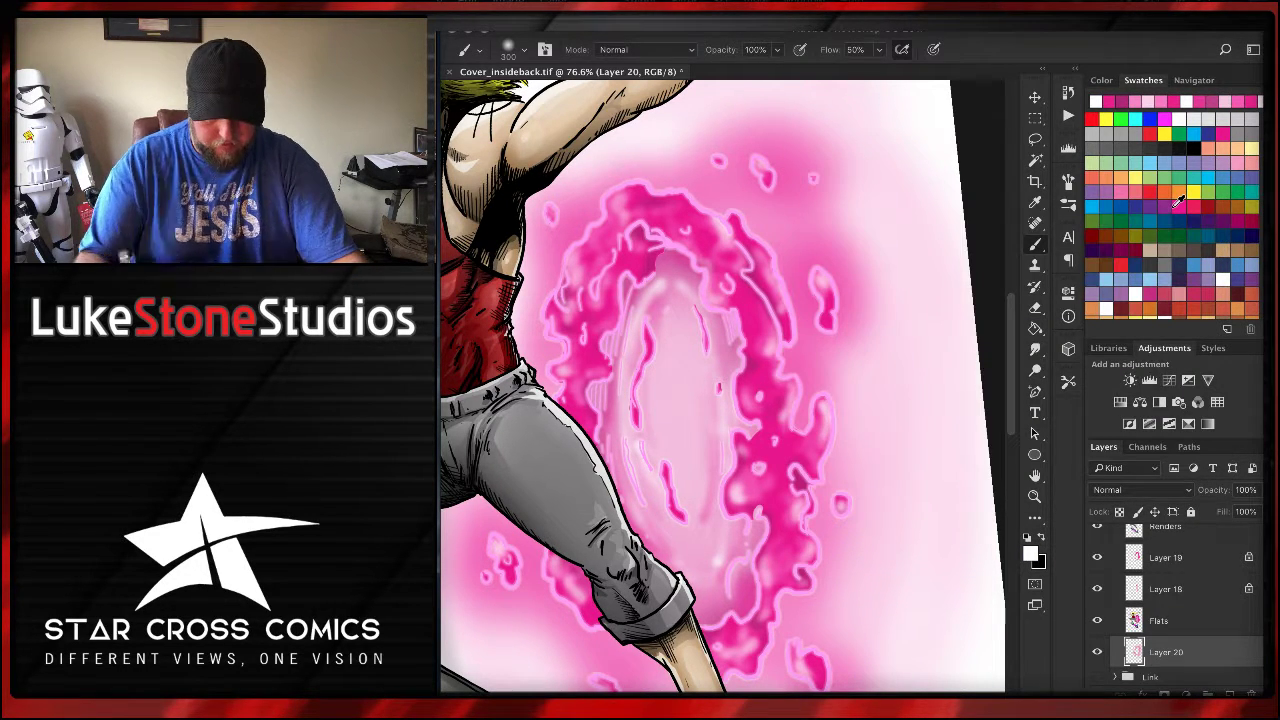
pyautogui.press('[')
pyautogui.press('[')
pyautogui.press('[')
pyautogui.press('[')
pyautogui.press('[')
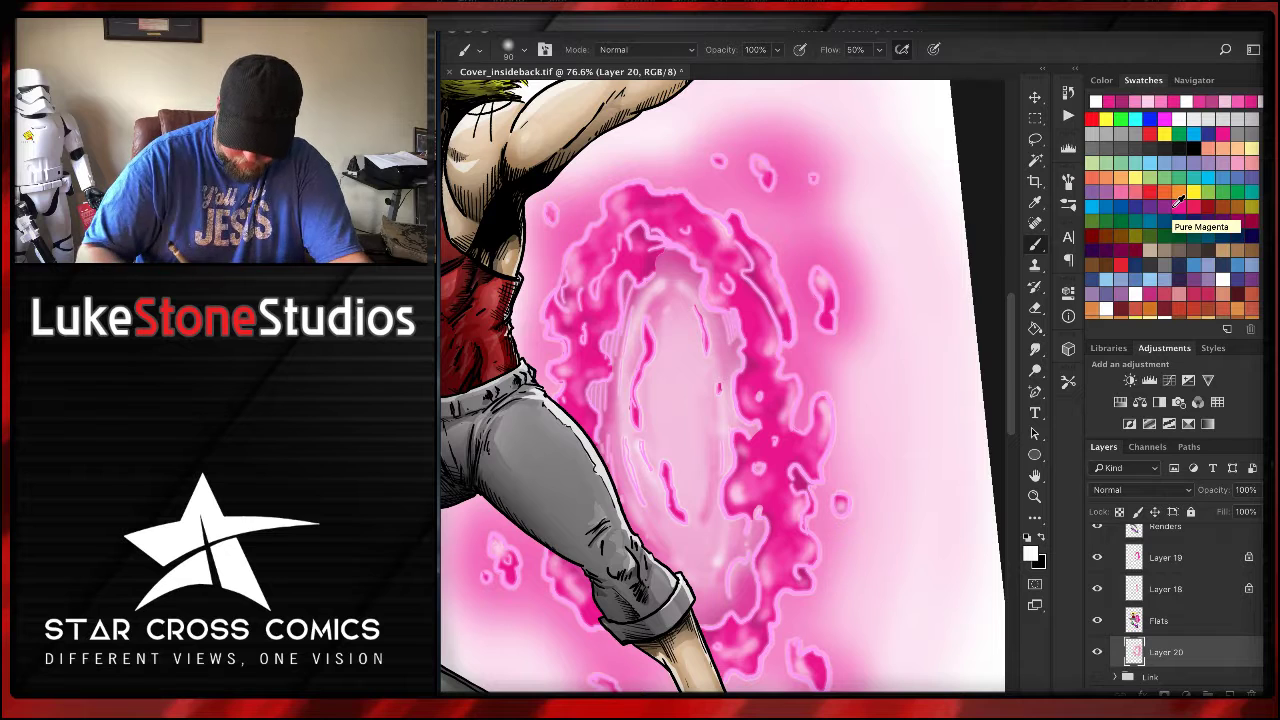
pyautogui.moveTo(742, 220)
pyautogui.mouseDown()
pyautogui.moveTo(784, 270)
pyautogui.moveTo(791, 345)
pyautogui.mouseUp()
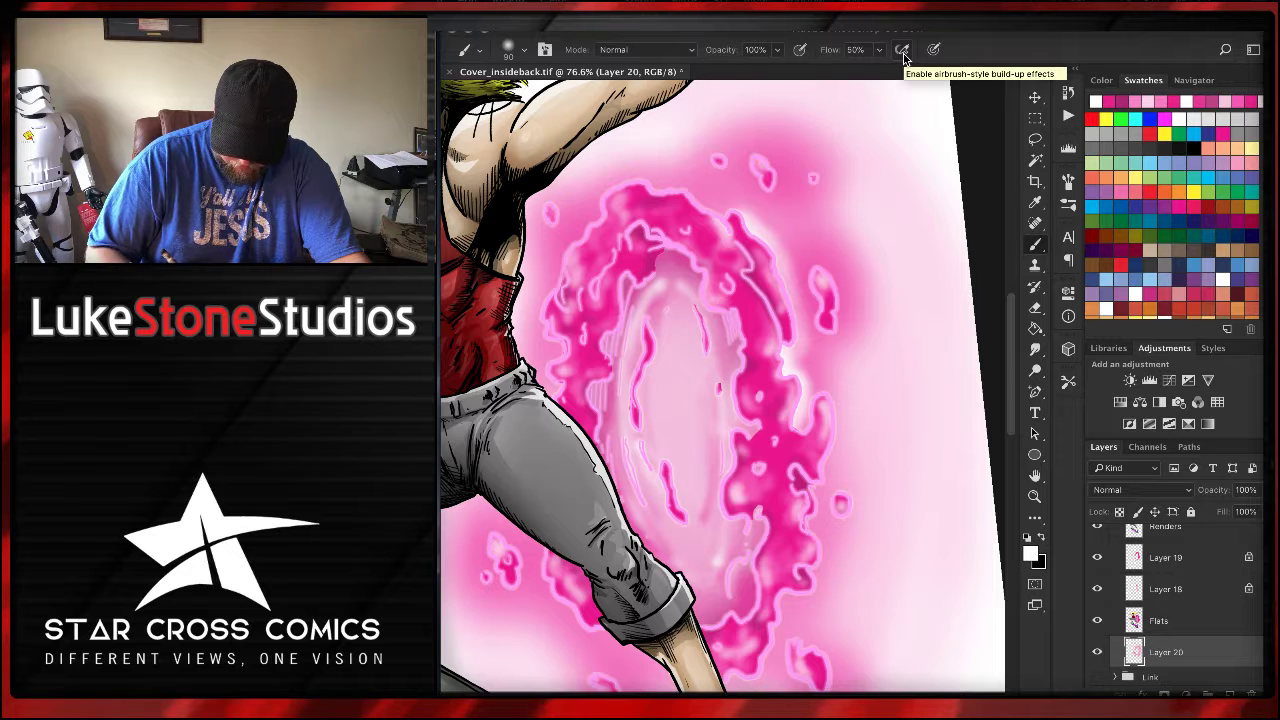
# - Continue the white glow over the portal's top and down its left outer edge with airbrush-style build-up turned off
pyautogui.moveTo(748, 220)
pyautogui.mouseDown()
pyautogui.moveTo(732, 210)
pyautogui.moveTo(724, 222)
pyautogui.moveTo(683, 187)
pyautogui.moveTo(628, 179)
pyautogui.moveTo(600, 207)
pyautogui.mouseUp()
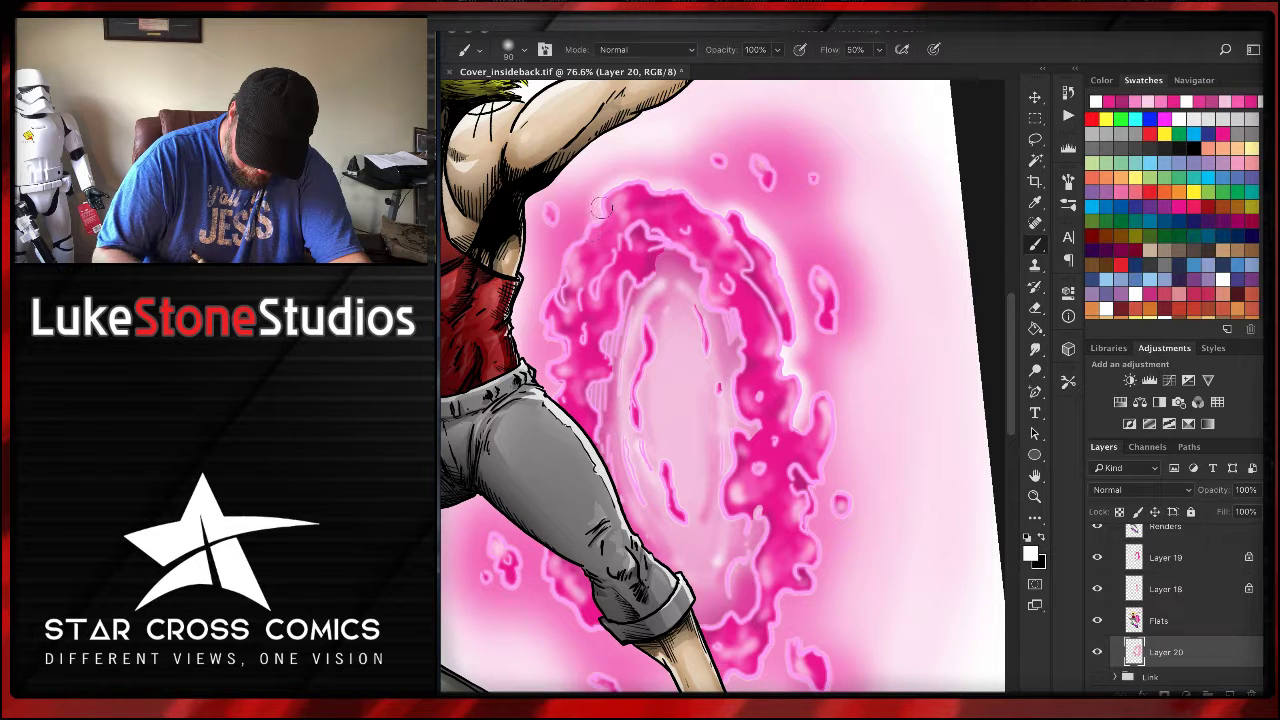
pyautogui.moveTo(573, 256); pyautogui.dragTo(548, 298)
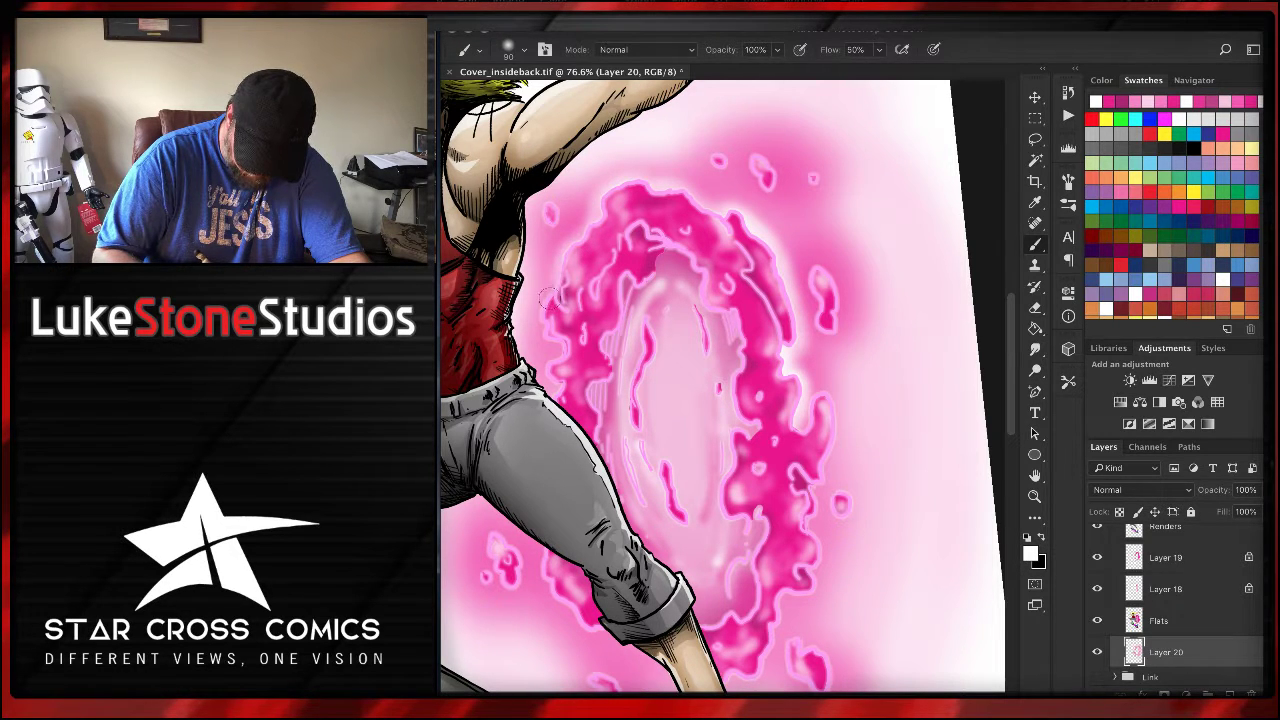
pyautogui.moveTo(560, 350); pyautogui.dragTo(552, 395)
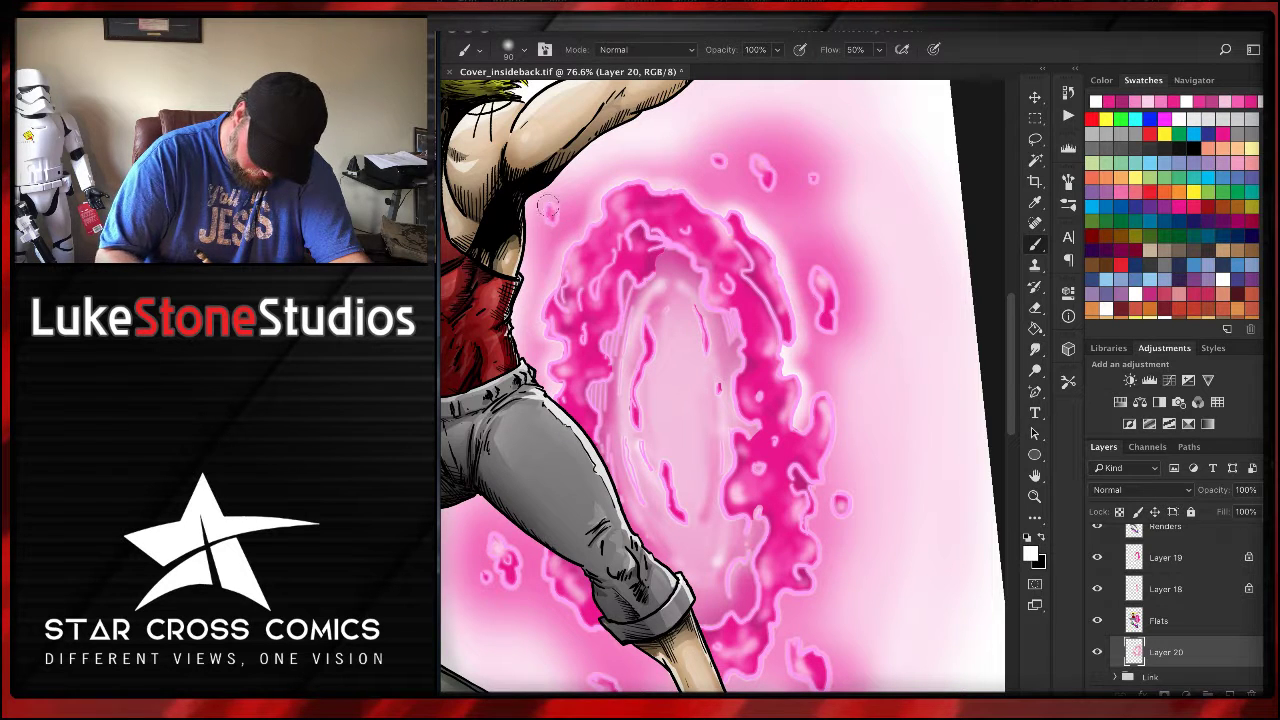
# - Paint soft white halos around the loose splatter droplets at the portal's upper left, top and upper right
pyautogui.moveTo(548, 206); pyautogui.dragTo(556, 226)
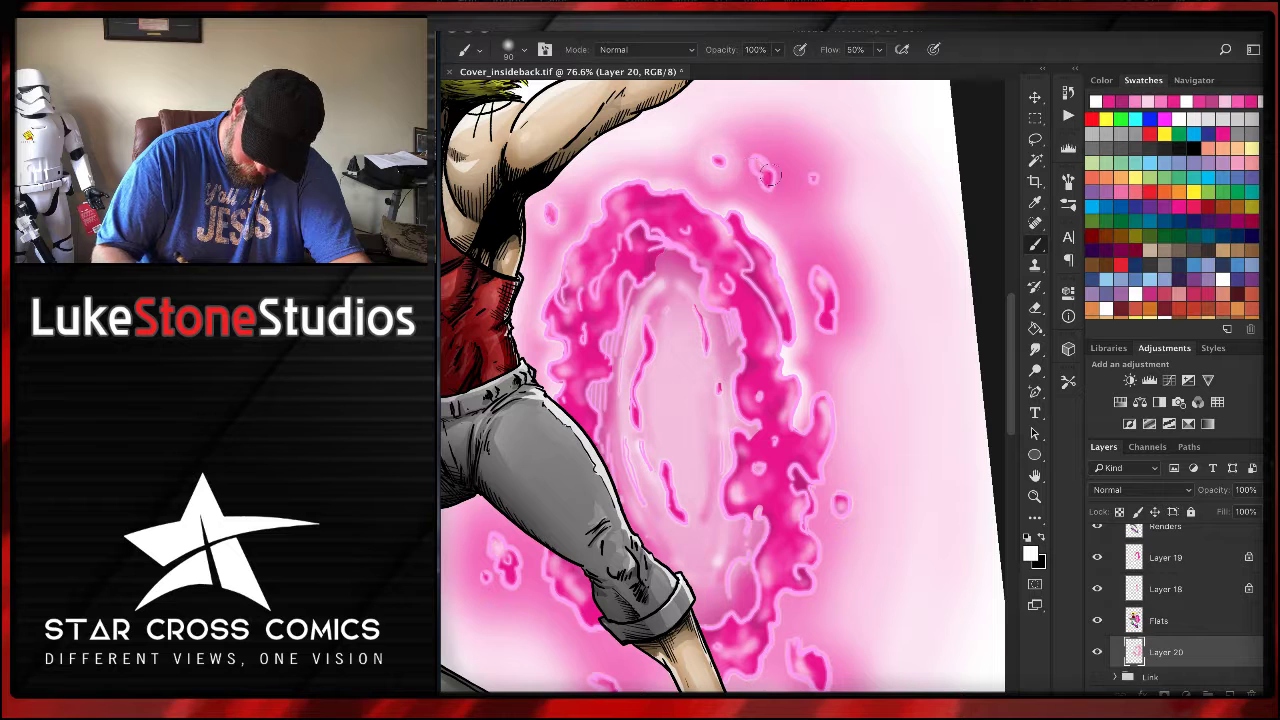
pyautogui.moveTo(768, 176); pyautogui.dragTo(768, 195)
pyautogui.moveTo(755, 148)
pyautogui.mouseDown()
pyautogui.moveTo(774, 178)
pyautogui.moveTo(760, 157)
pyautogui.moveTo(752, 176)
pyautogui.moveTo(754, 155)
pyautogui.moveTo(727, 159)
pyautogui.mouseUp()
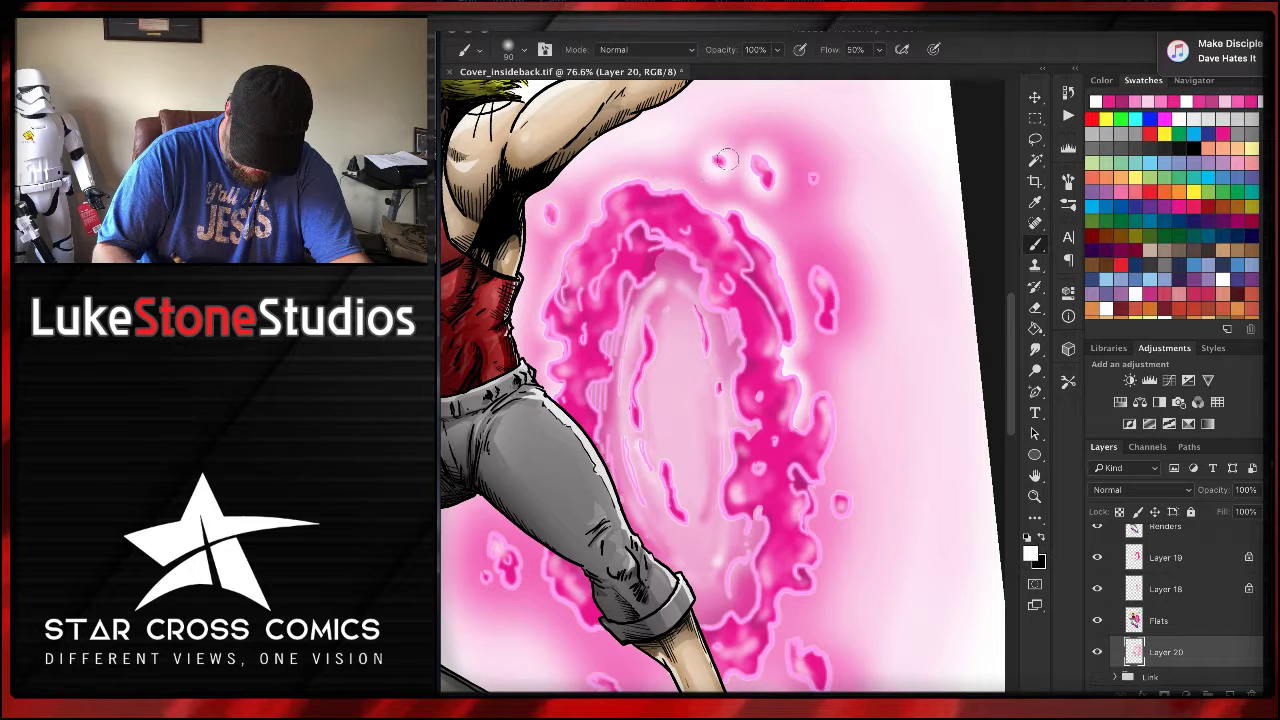
pyautogui.moveTo(809, 178); pyautogui.dragTo(807, 168)
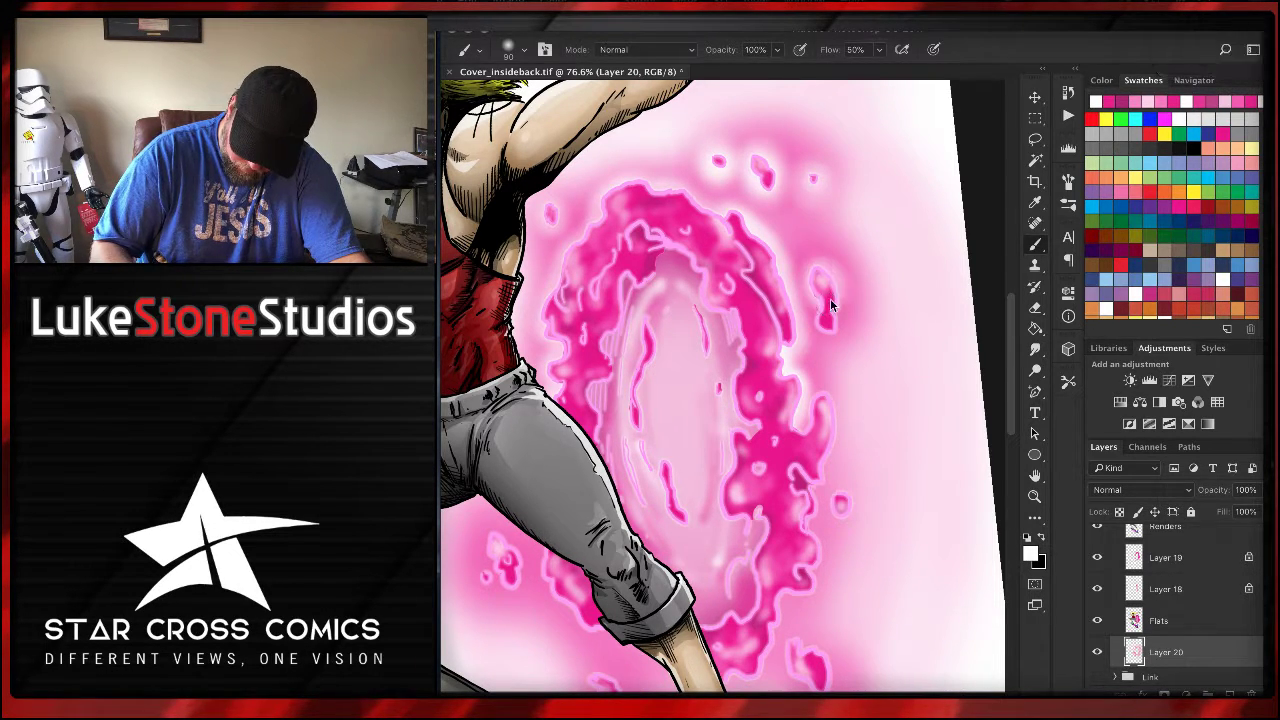
pyautogui.moveTo(816, 310); pyautogui.dragTo(830, 313)
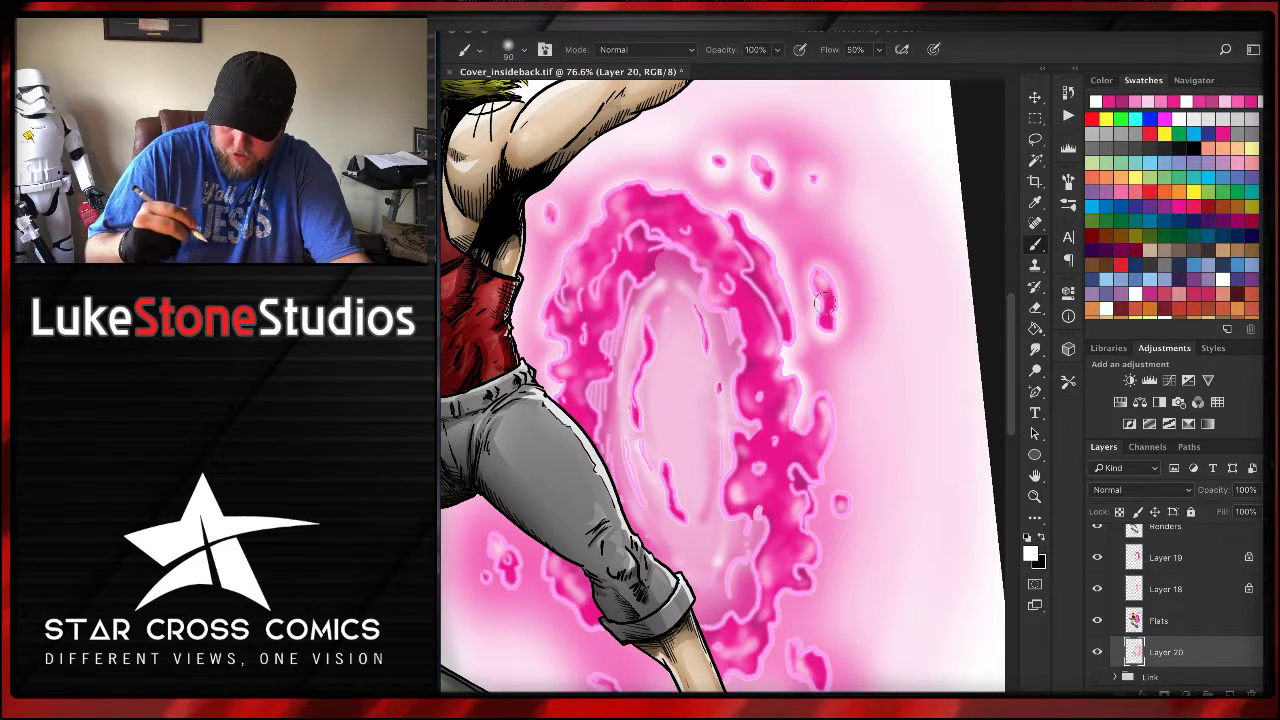
# - Paint soft white halos around the remaining splatter droplets at the portal's right, left and lower edges
pyautogui.moveTo(811, 269); pyautogui.dragTo(831, 279)
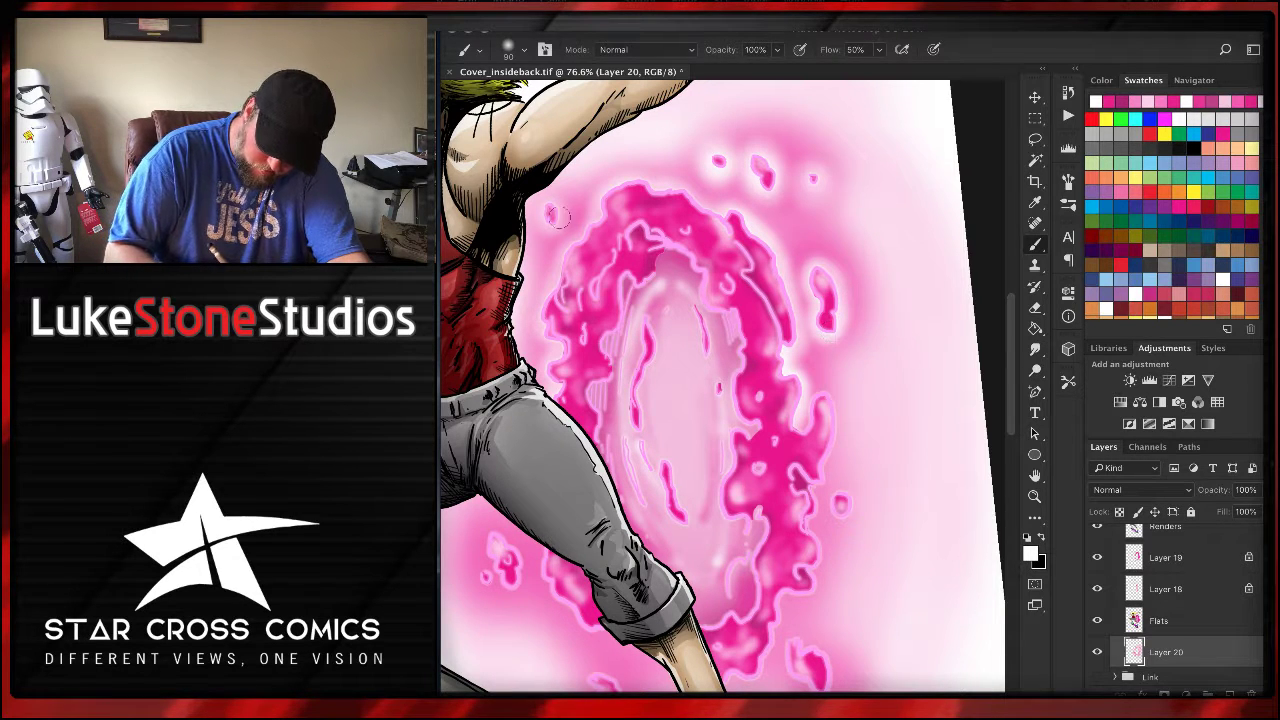
pyautogui.moveTo(557, 216)
pyautogui.mouseDown()
pyautogui.moveTo(544, 220)
pyautogui.moveTo(604, 197)
pyautogui.mouseUp()
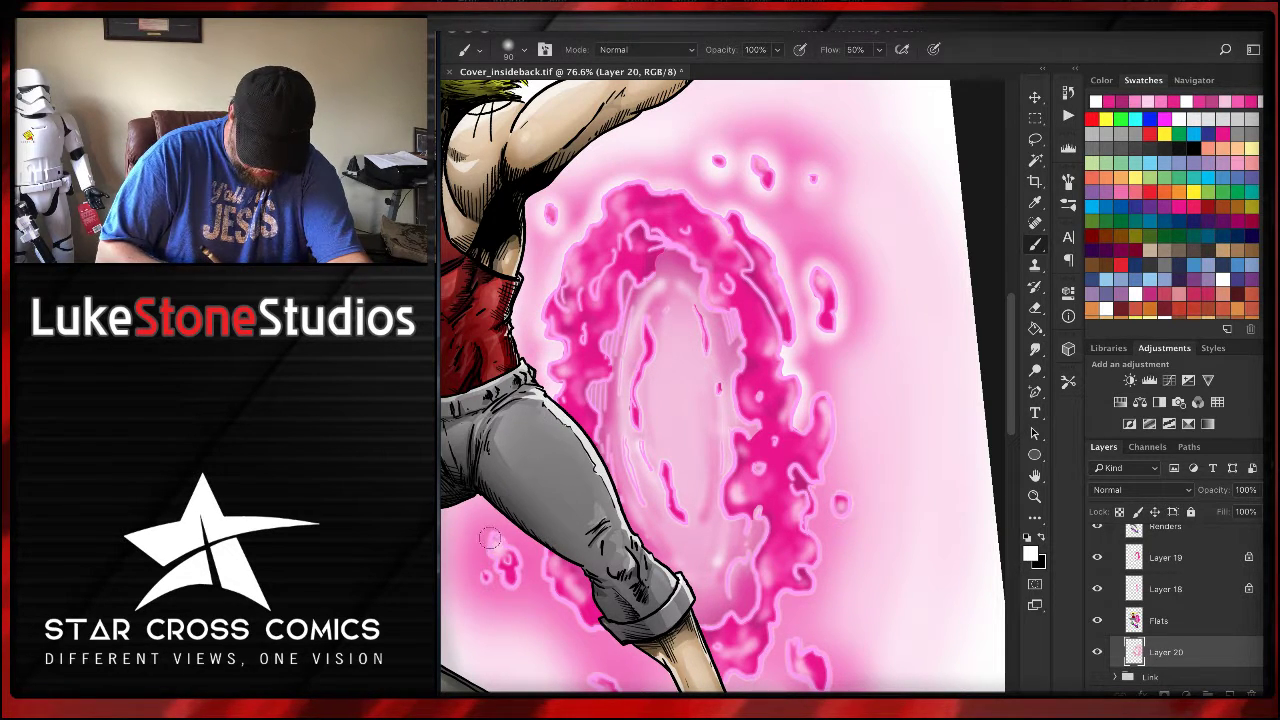
pyautogui.moveTo(490, 538)
pyautogui.mouseDown()
pyautogui.moveTo(522, 569)
pyautogui.moveTo(500, 527)
pyautogui.moveTo(490, 578)
pyautogui.moveTo(478, 576)
pyautogui.moveTo(542, 574)
pyautogui.moveTo(538, 555)
pyautogui.moveTo(593, 632)
pyautogui.moveTo(542, 597)
pyautogui.moveTo(586, 640)
pyautogui.moveTo(522, 551)
pyautogui.moveTo(539, 601)
pyautogui.mouseUp()
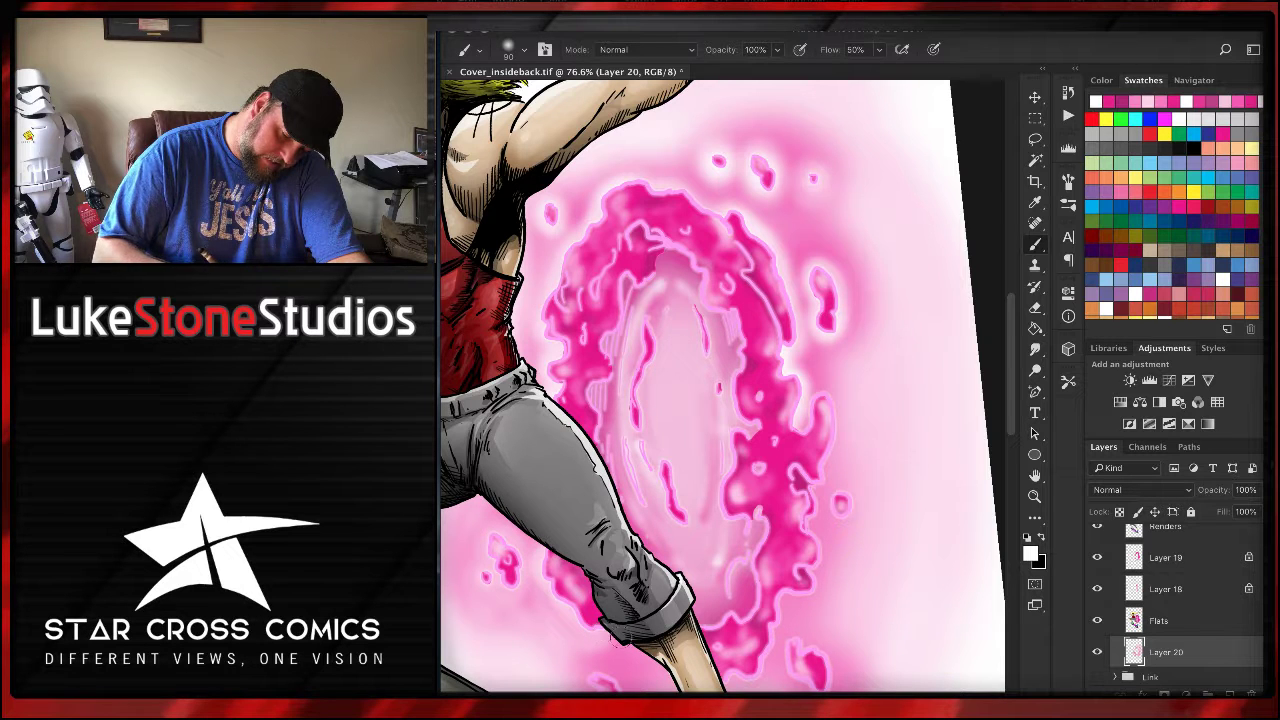
pyautogui.moveTo(805, 387); pyautogui.dragTo(775, 287)
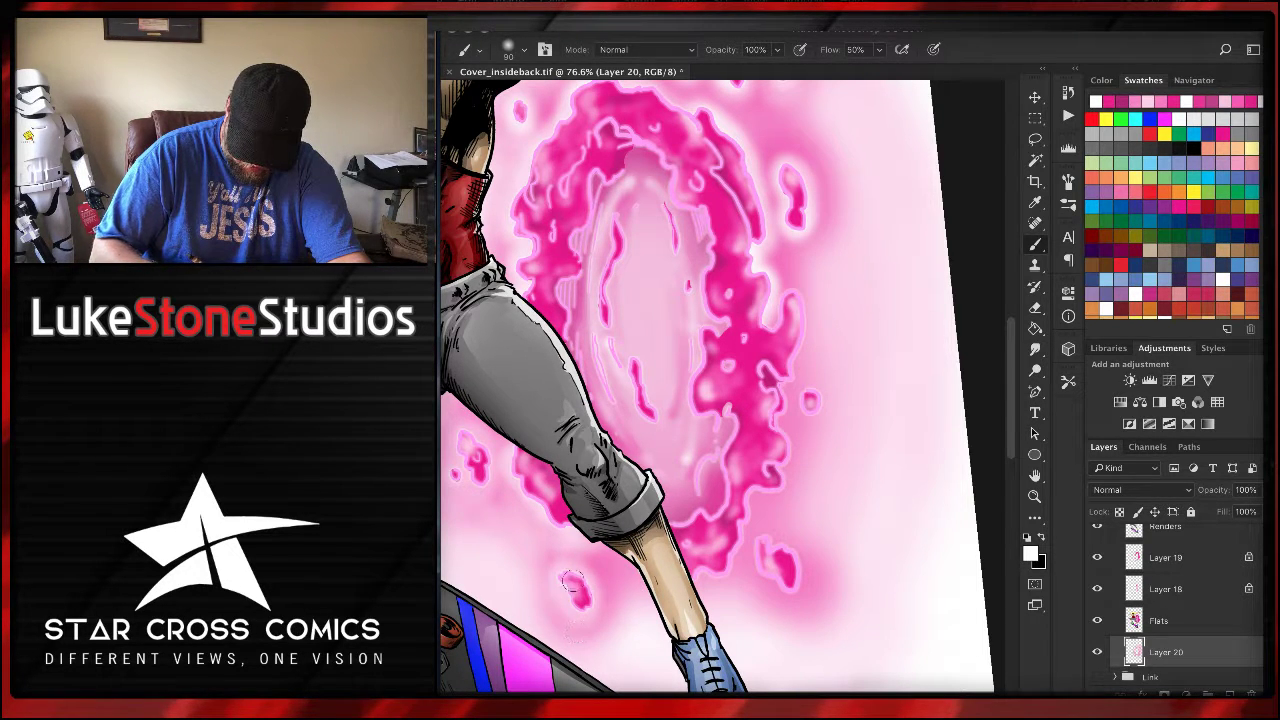
pyautogui.moveTo(597, 561)
pyautogui.mouseDown()
pyautogui.moveTo(657, 615)
pyautogui.moveTo(696, 530)
pyautogui.moveTo(700, 570)
pyautogui.moveTo(733, 562)
pyautogui.moveTo(727, 544)
pyautogui.moveTo(677, 517)
pyautogui.moveTo(713, 542)
pyautogui.moveTo(777, 490)
pyautogui.moveTo(778, 378)
pyautogui.moveTo(805, 322)
pyautogui.moveTo(793, 292)
pyautogui.moveTo(769, 320)
pyautogui.moveTo(786, 292)
pyautogui.moveTo(785, 314)
pyautogui.moveTo(803, 300)
pyautogui.moveTo(777, 434)
pyautogui.moveTo(815, 404)
pyautogui.moveTo(809, 385)
pyautogui.moveTo(838, 413)
pyautogui.moveTo(833, 390)
pyautogui.moveTo(836, 409)
pyautogui.moveTo(790, 447)
pyautogui.moveTo(802, 492)
pyautogui.moveTo(754, 552)
pyautogui.moveTo(765, 547)
pyautogui.moveTo(771, 573)
pyautogui.moveTo(791, 554)
pyautogui.moveTo(797, 590)
pyautogui.moveTo(744, 535)
pyautogui.moveTo(782, 592)
pyautogui.moveTo(804, 579)
pyautogui.moveTo(765, 575)
pyautogui.moveTo(800, 607)
pyautogui.moveTo(818, 562)
pyautogui.mouseUp()
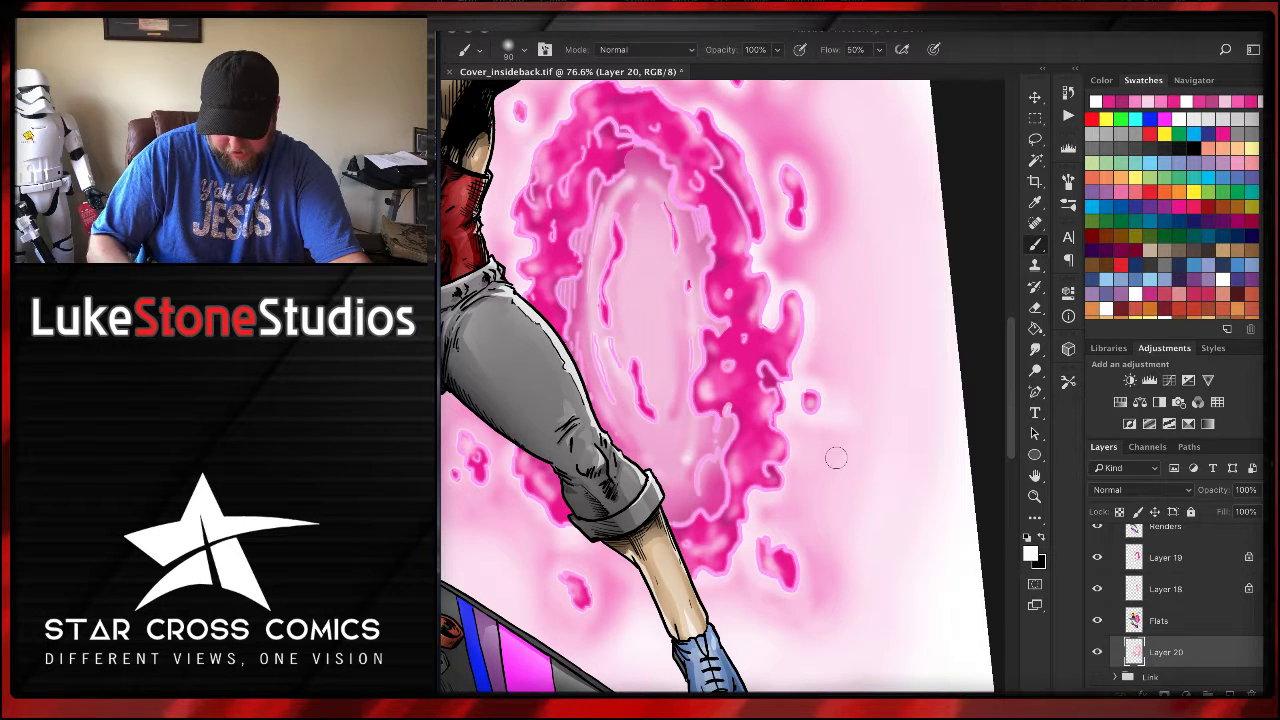
pyautogui.moveTo(771, 231)
pyautogui.mouseDown()
pyautogui.moveTo(795, 181)
pyautogui.moveTo(824, 163)
pyautogui.moveTo(819, 178)
pyautogui.moveTo(769, 172)
pyautogui.moveTo(763, 205)
pyautogui.moveTo(785, 203)
pyautogui.moveTo(807, 242)
pyautogui.moveTo(823, 225)
pyautogui.moveTo(770, 244)
pyautogui.moveTo(836, 246)
pyautogui.mouseUp()
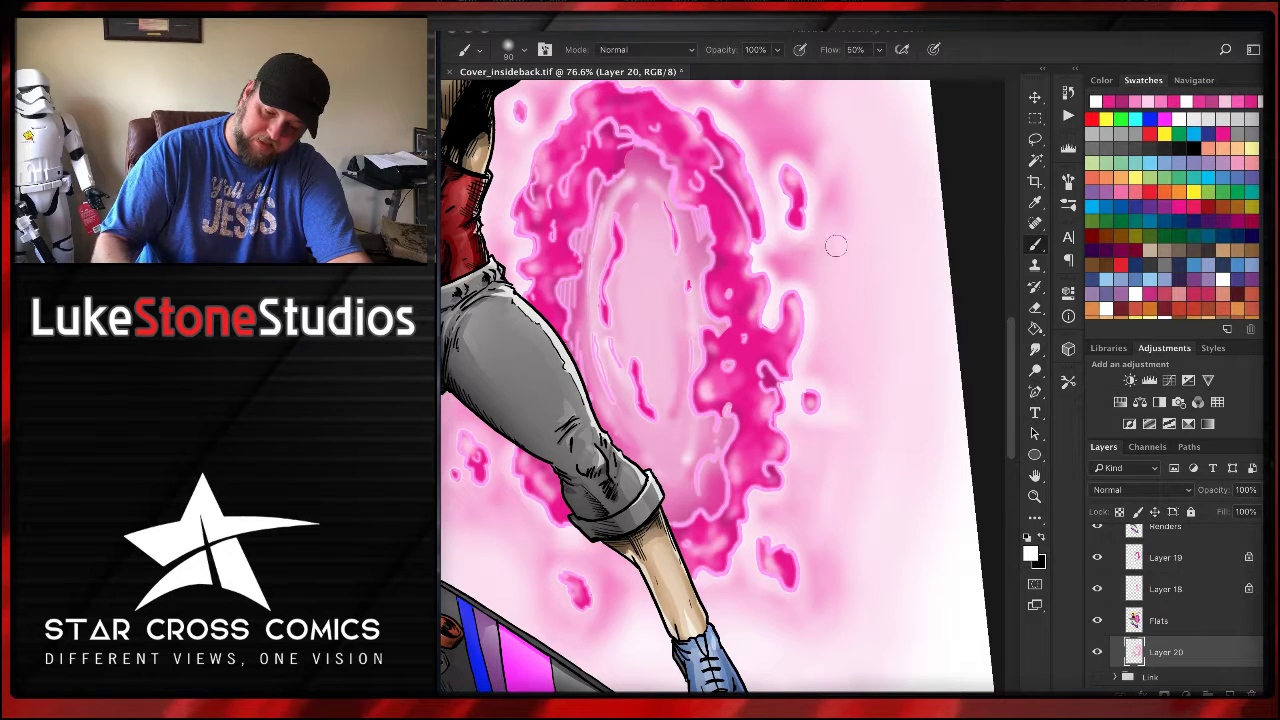
# - Brush white over the outer pink glow along the portal's right side and beneath the outstretched arm to soften it
pyautogui.scroll(-2, 657, 377)
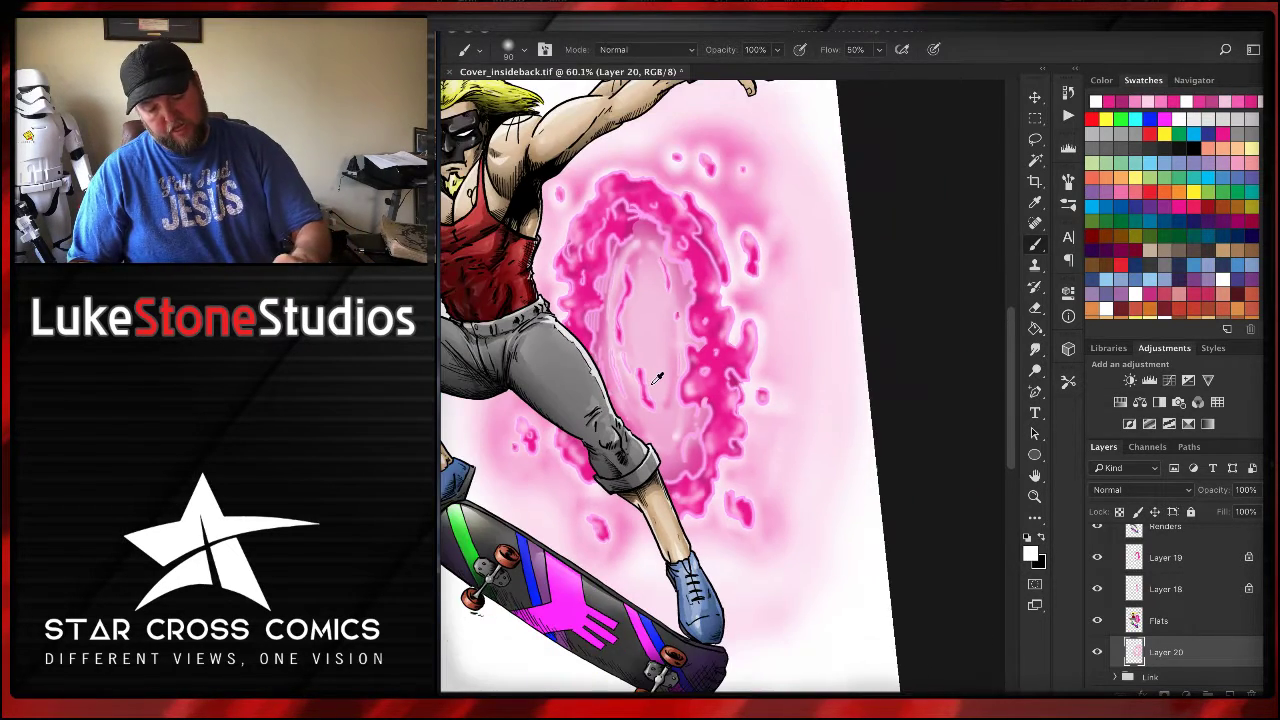
pyautogui.scroll(-1, 652, 384)
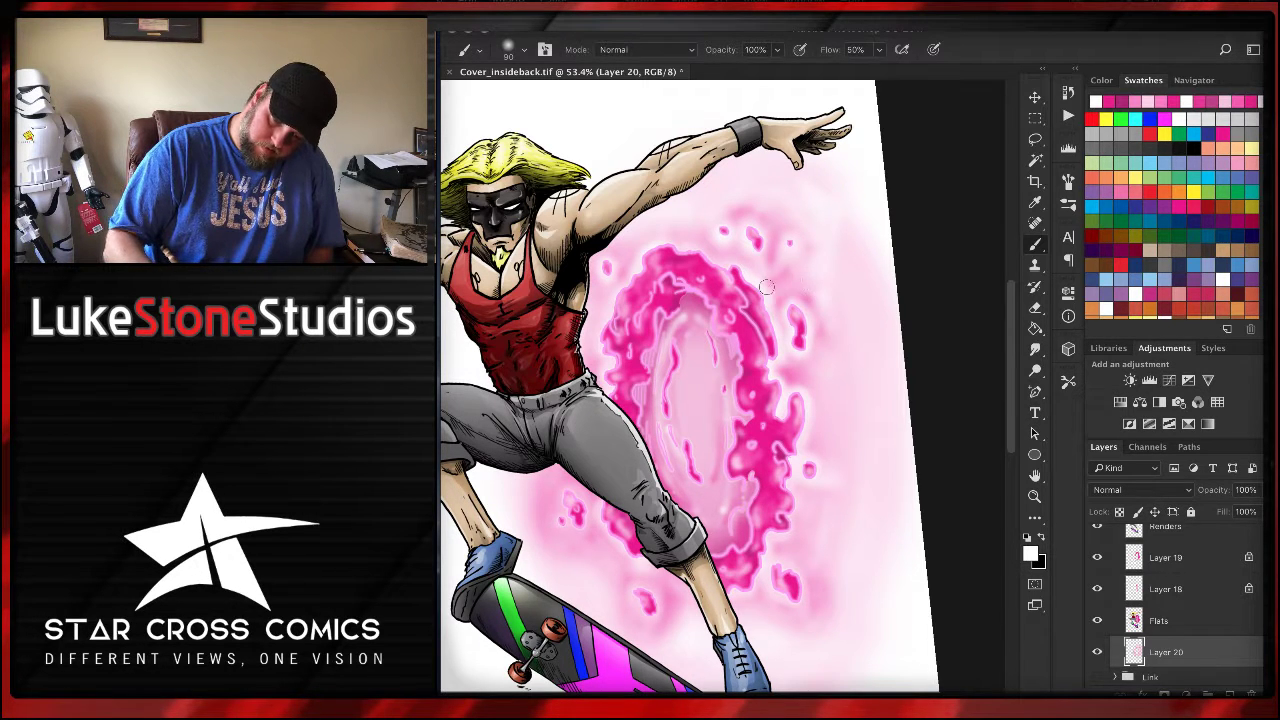
pyautogui.moveTo(823, 331); pyautogui.dragTo(806, 376)
pyautogui.moveTo(836, 322); pyautogui.dragTo(854, 372)
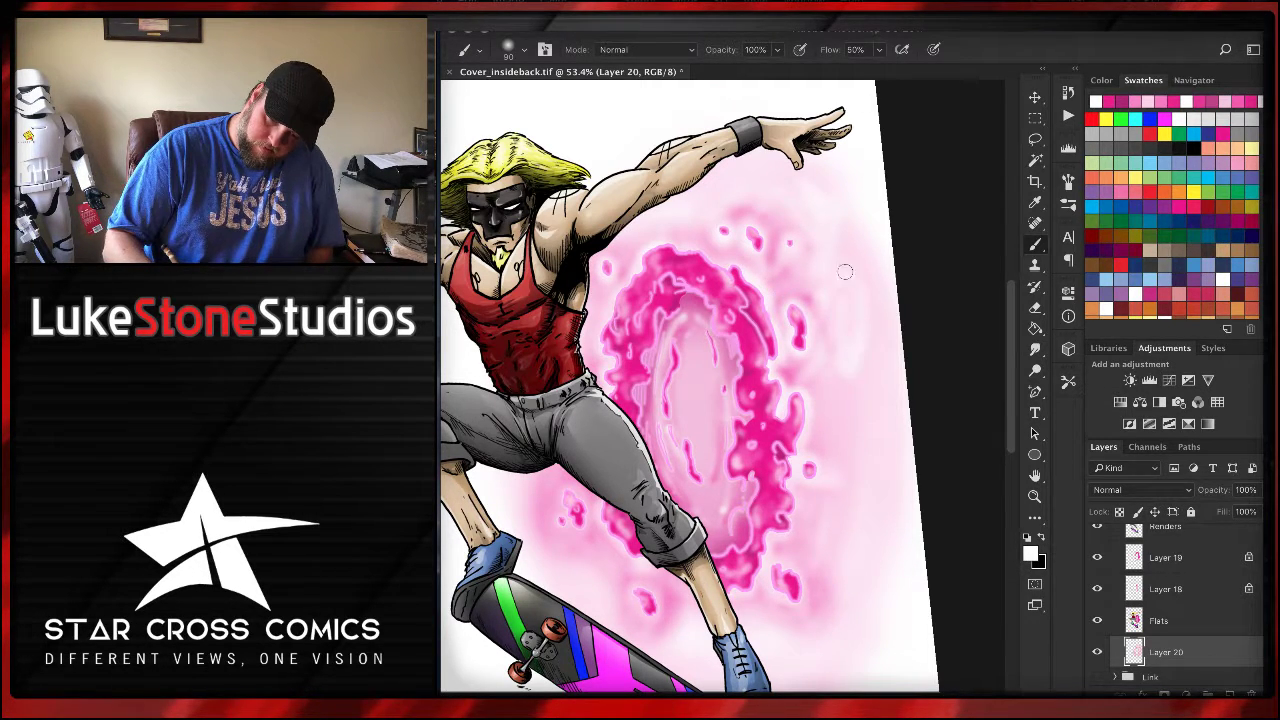
pyautogui.moveTo(852, 232); pyautogui.dragTo(865, 265)
pyautogui.moveTo(833, 368); pyautogui.dragTo(830, 444)
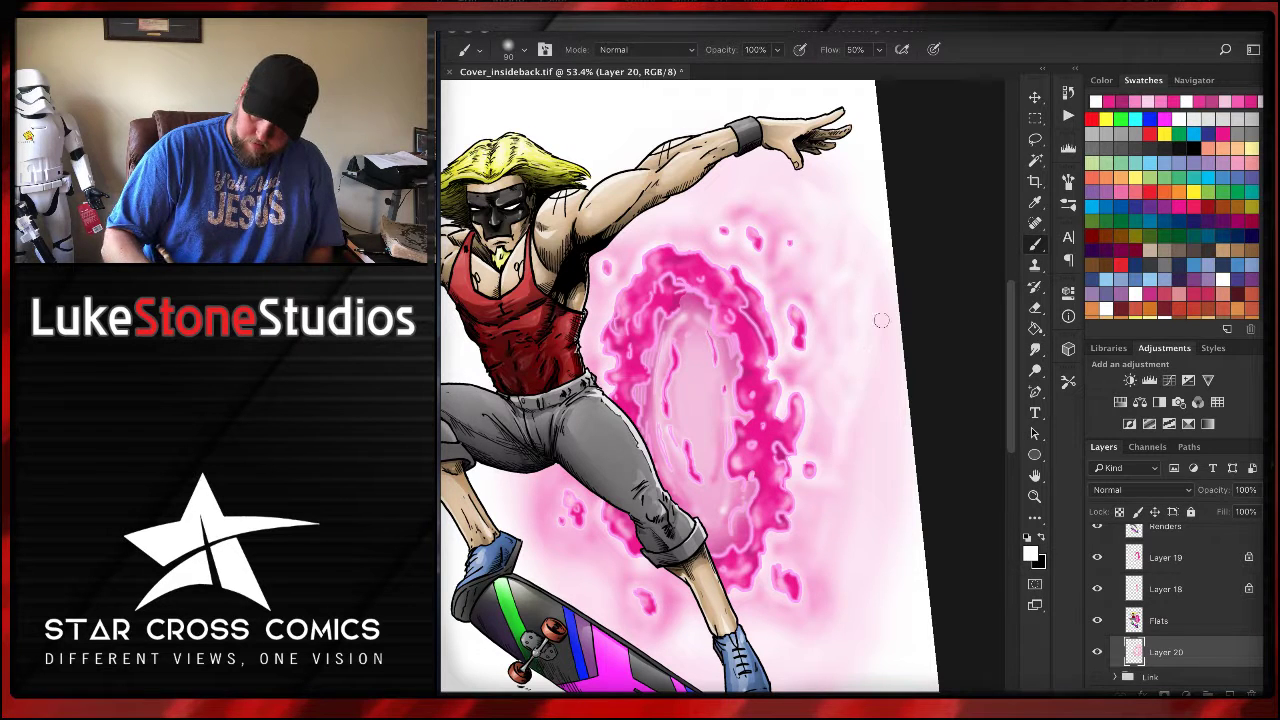
pyautogui.moveTo(878, 296); pyautogui.dragTo(877, 360)
pyautogui.moveTo(873, 245)
pyautogui.mouseDown()
pyautogui.moveTo(886, 300)
pyautogui.moveTo(876, 402)
pyautogui.mouseUp()
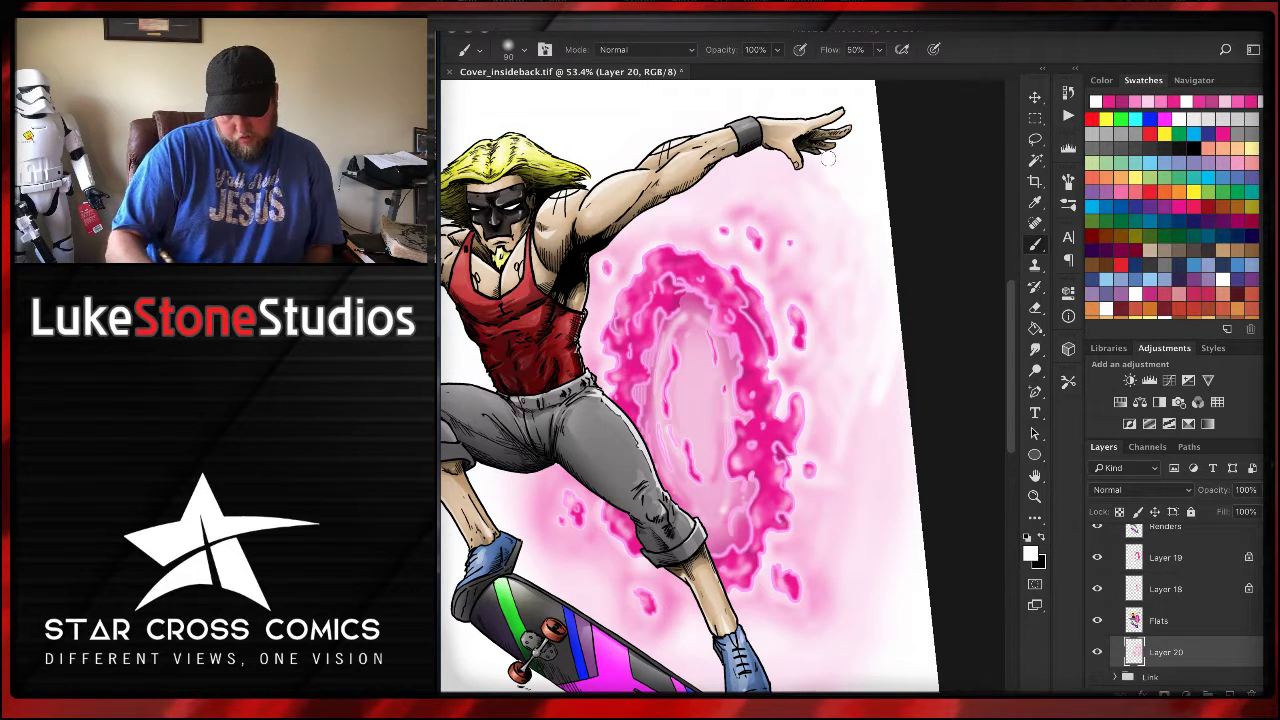
pyautogui.moveTo(770, 167); pyautogui.dragTo(705, 152)
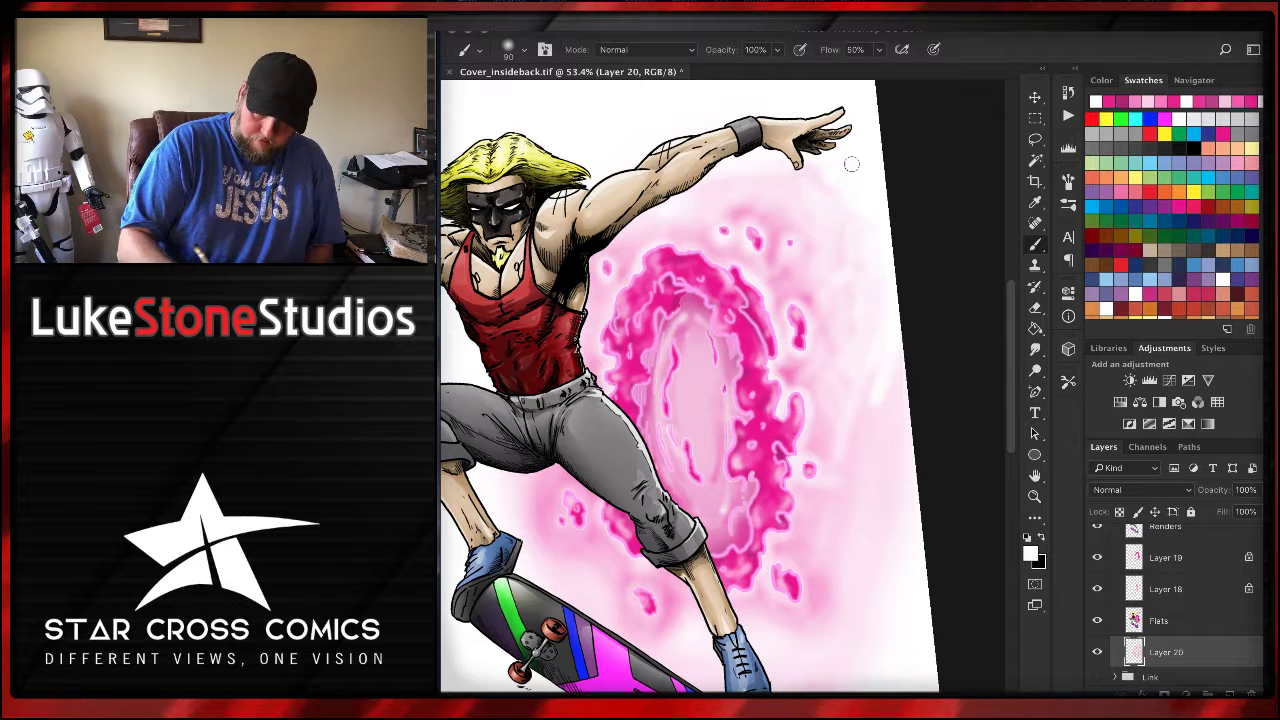
pyautogui.moveTo(884, 322)
pyautogui.mouseDown()
pyautogui.moveTo(870, 352)
pyautogui.moveTo(892, 385)
pyautogui.moveTo(899, 365)
pyautogui.moveTo(891, 536)
pyautogui.mouseUp()
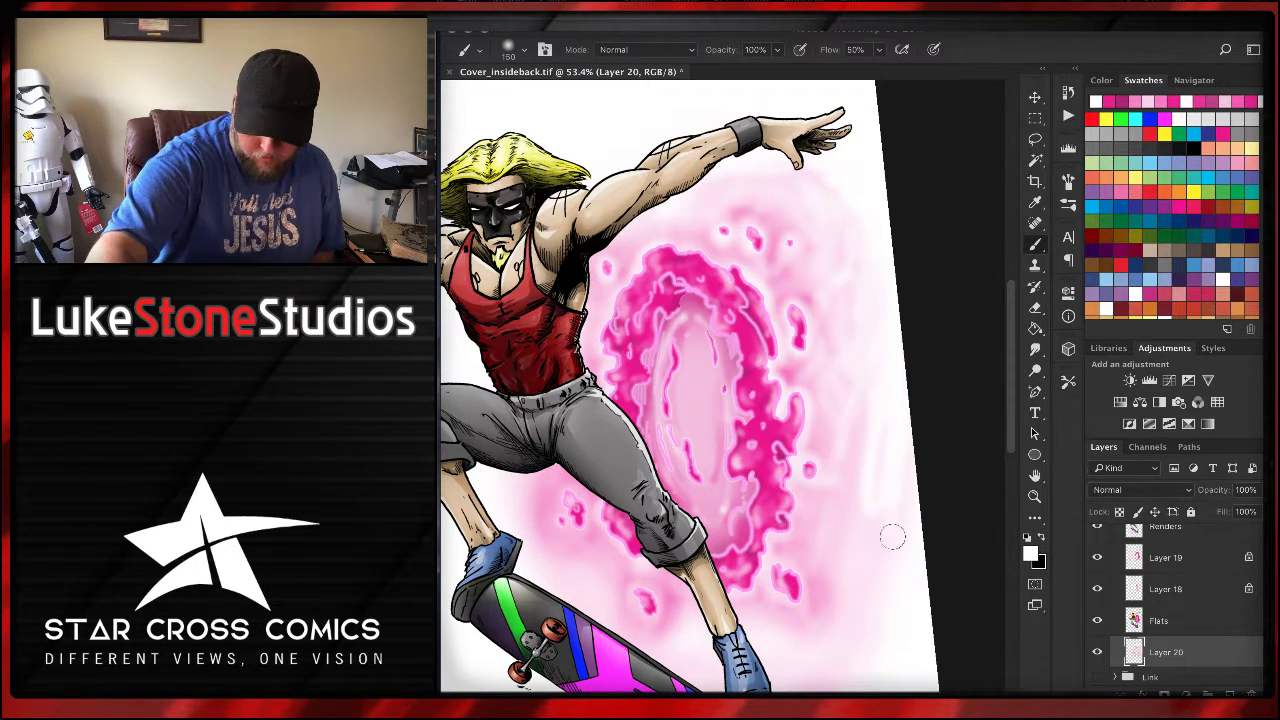
# - Fade the outer rim of the pink glow into the white background with a 600 px brush, and save the file
pyautogui.press(']')
pyautogui.press(']')
pyautogui.press(']')
pyautogui.press(']')
pyautogui.press(']')
pyautogui.press(']')
pyautogui.press(']')
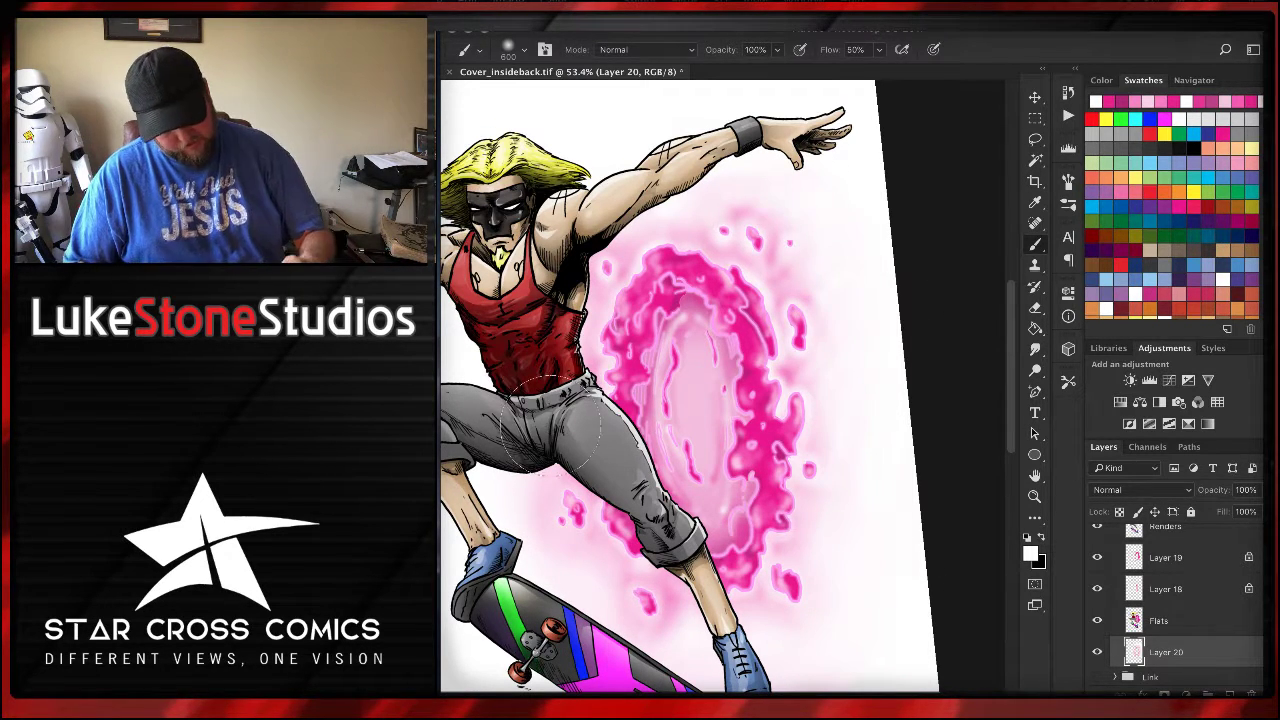
pyautogui.hotkey('ctrl', '0')
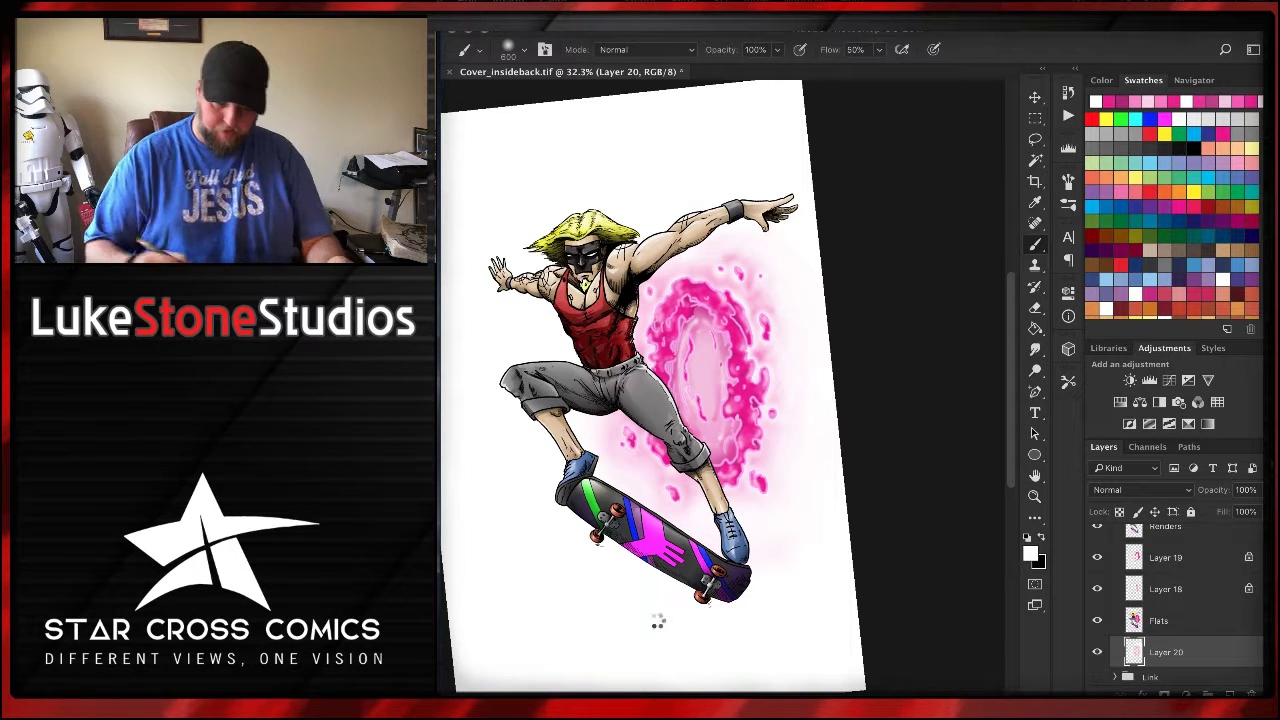
pyautogui.hotkey('ctrl', 's')
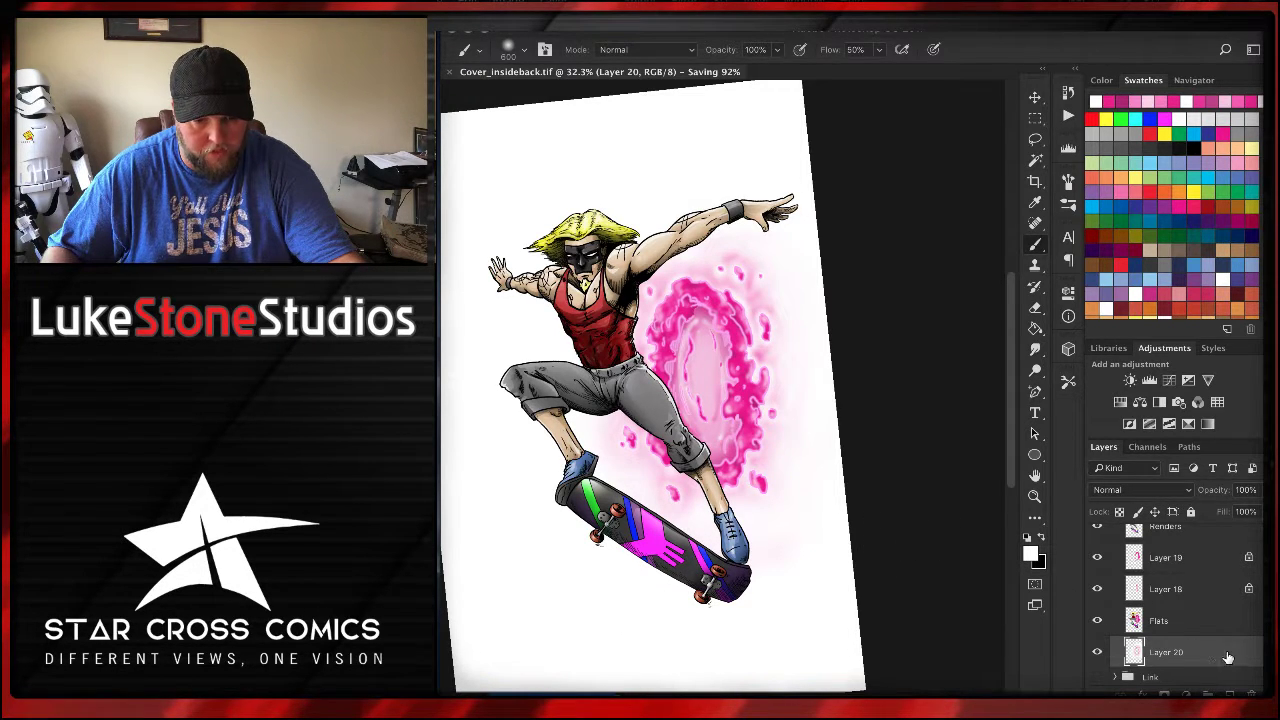
# - Add a new layer above Layer 19 and paint a broad soft white haze over the portal with the 600 px brush
pyautogui.scroll(3, 1223, 636)
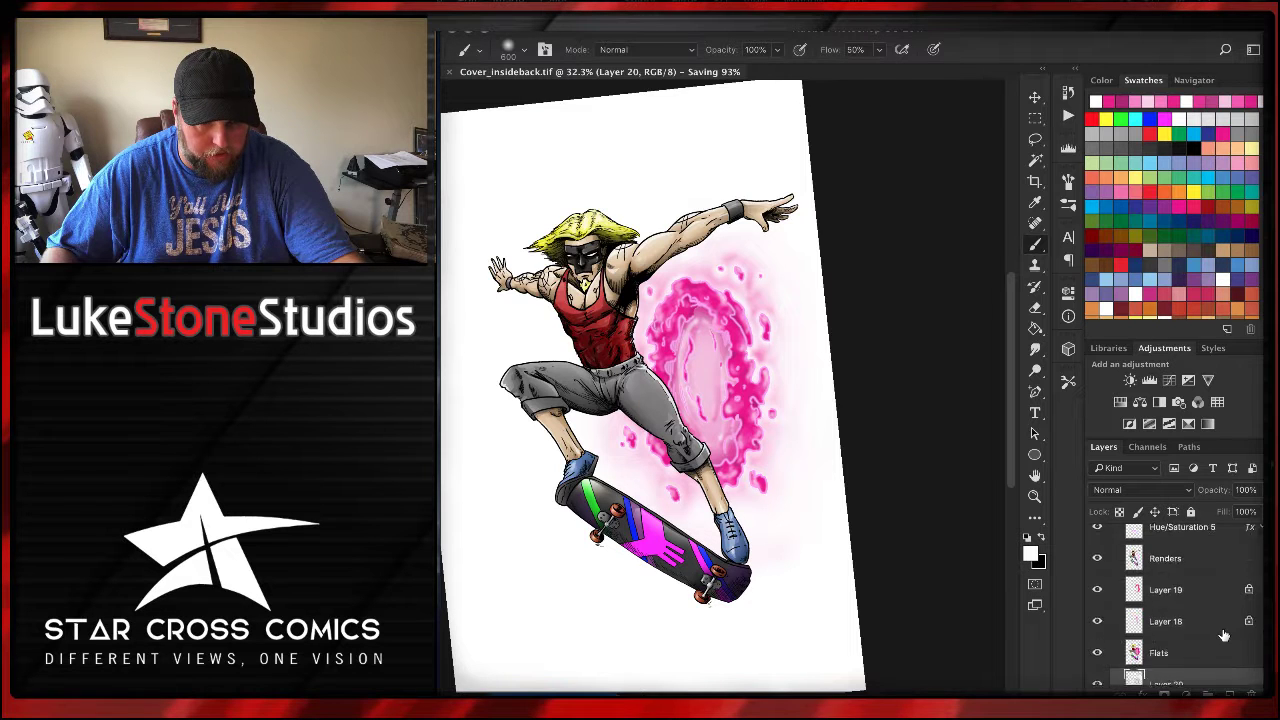
pyautogui.click(1195, 637)
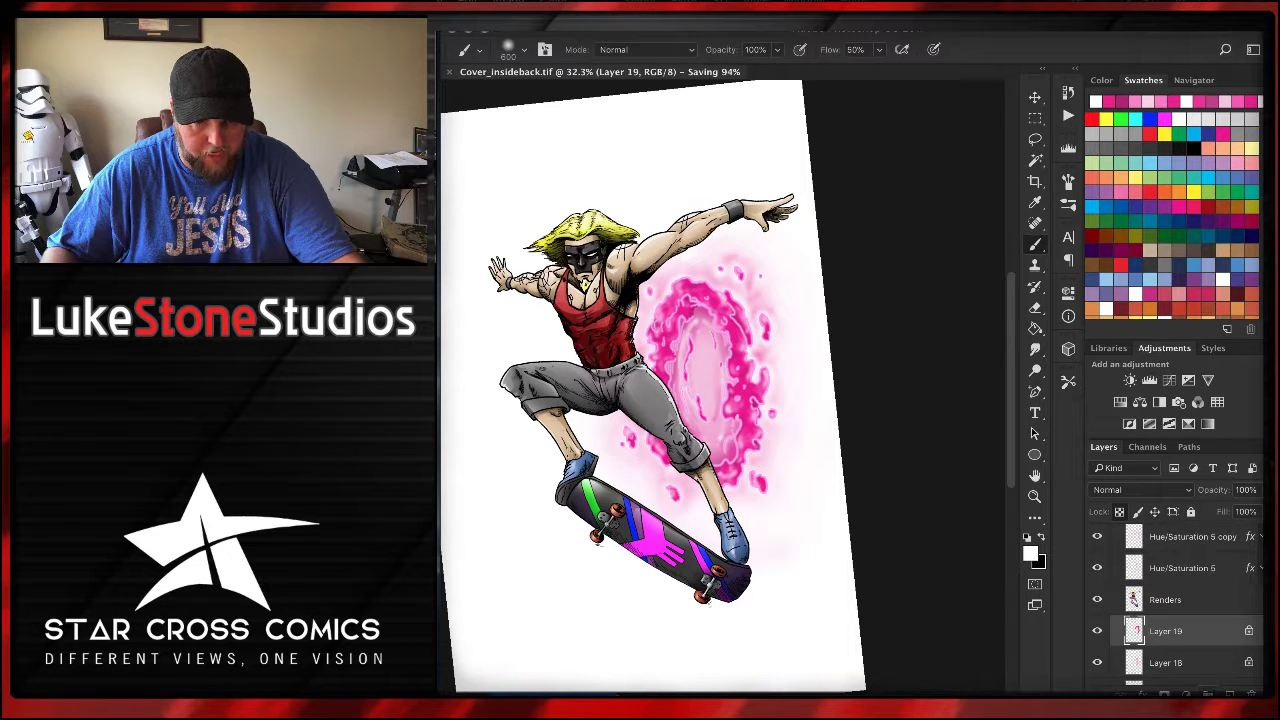
pyautogui.hotkey('ctrl', 'shift', 'alt', 'n')
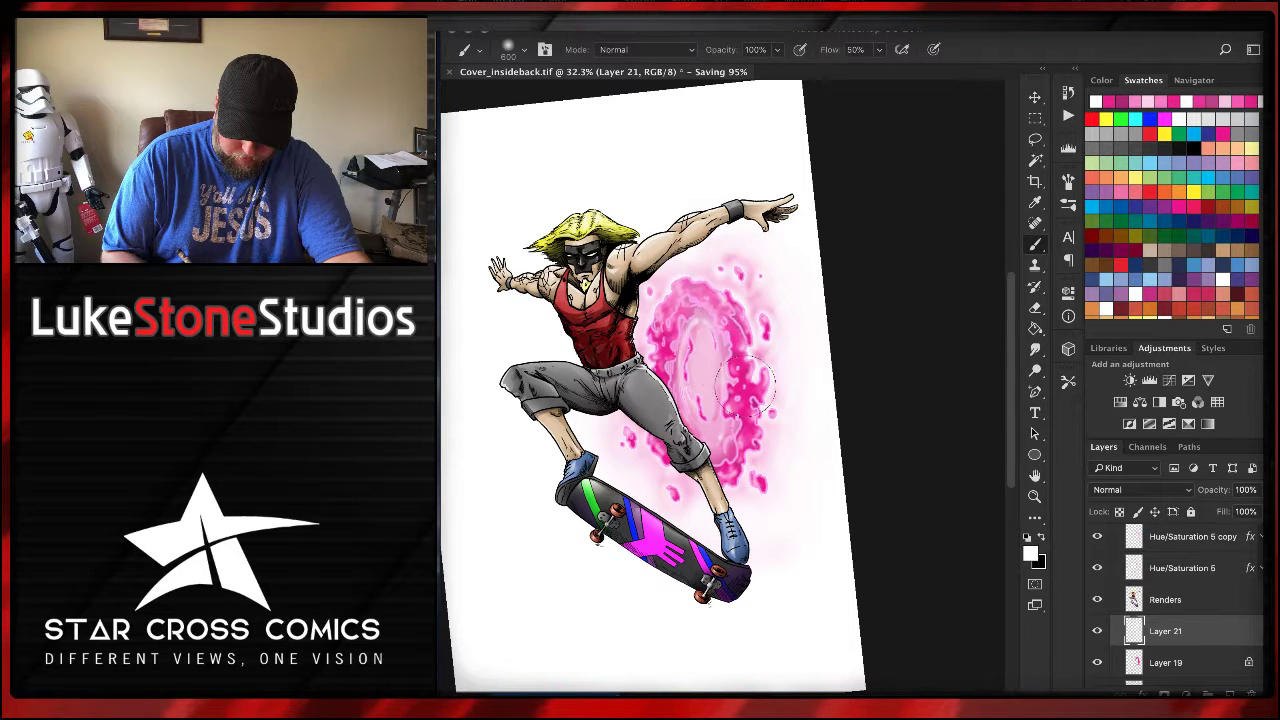
pyautogui.moveTo(745, 386)
pyautogui.mouseDown()
pyautogui.moveTo(733, 416)
pyautogui.moveTo(684, 454)
pyautogui.moveTo(650, 398)
pyautogui.moveTo(682, 334)
pyautogui.moveTo(750, 434)
pyautogui.moveTo(712, 300)
pyautogui.moveTo(660, 440)
pyautogui.moveTo(720, 303)
pyautogui.mouseUp()
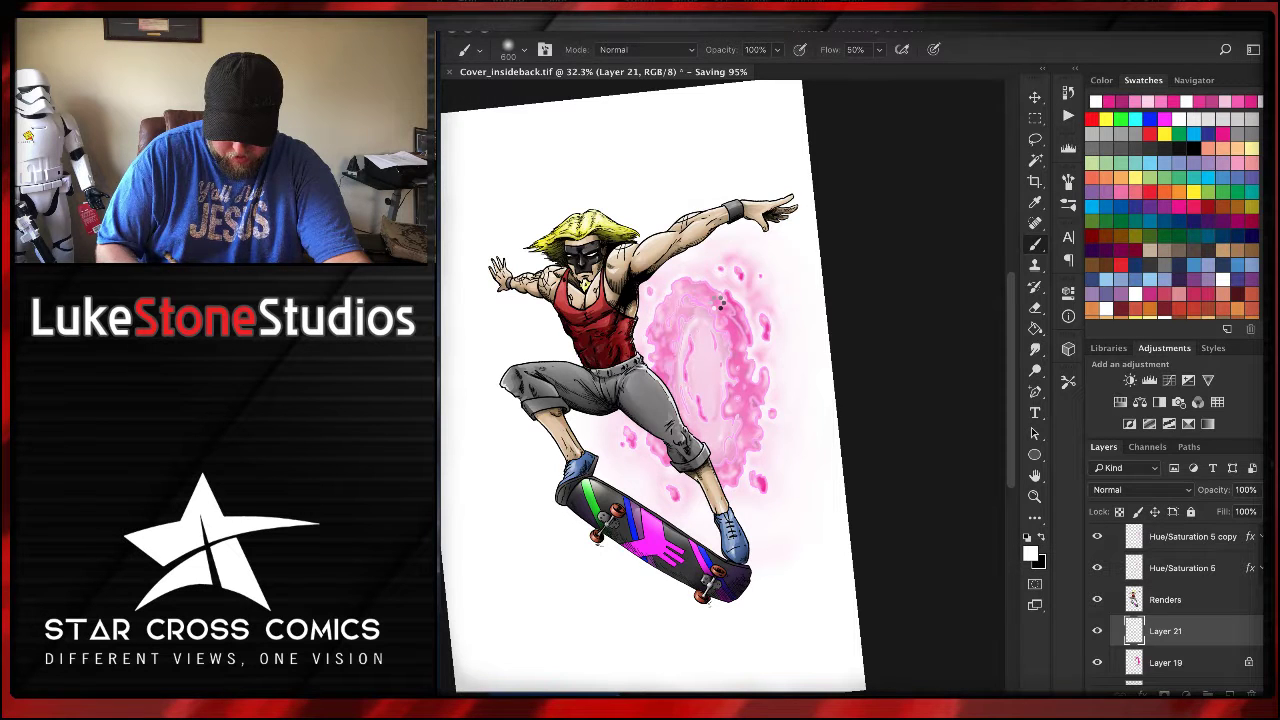
# - Try the Darken, Multiply, Lighten and Screen blend modes on the white haze layer
pyautogui.click(1181, 490)
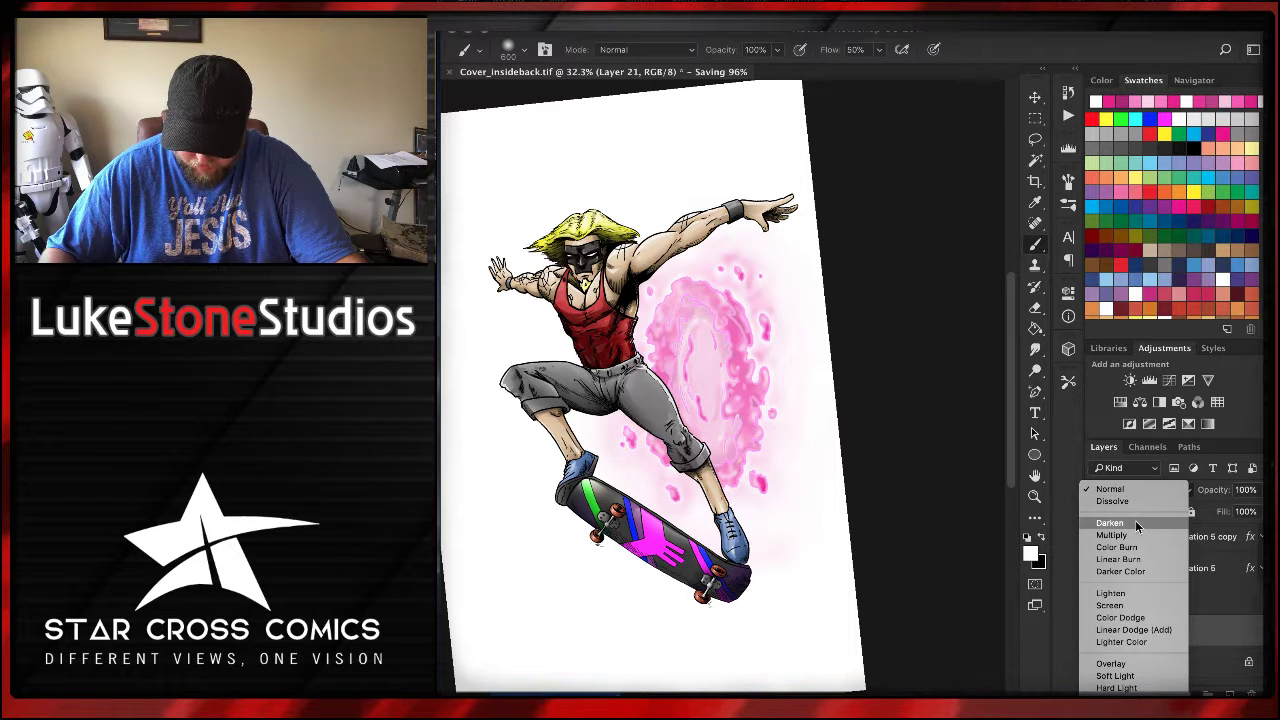
pyautogui.click(1135, 522)
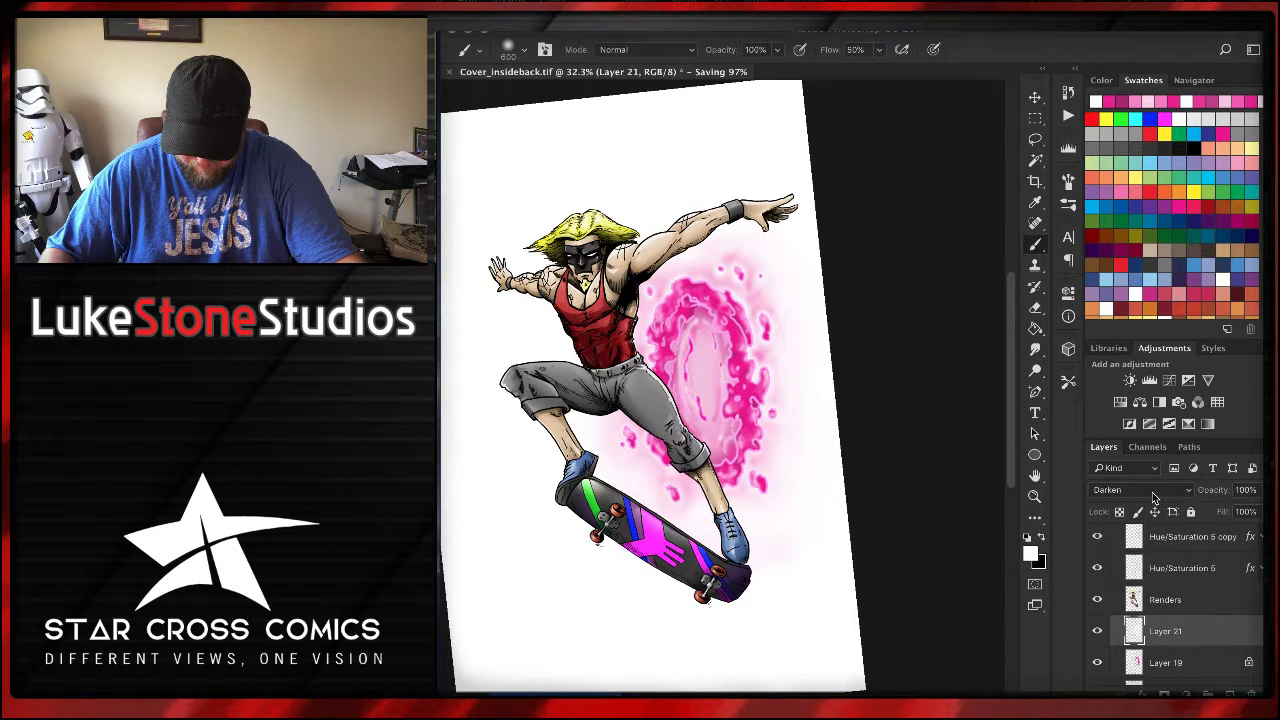
pyautogui.click(1153, 492)
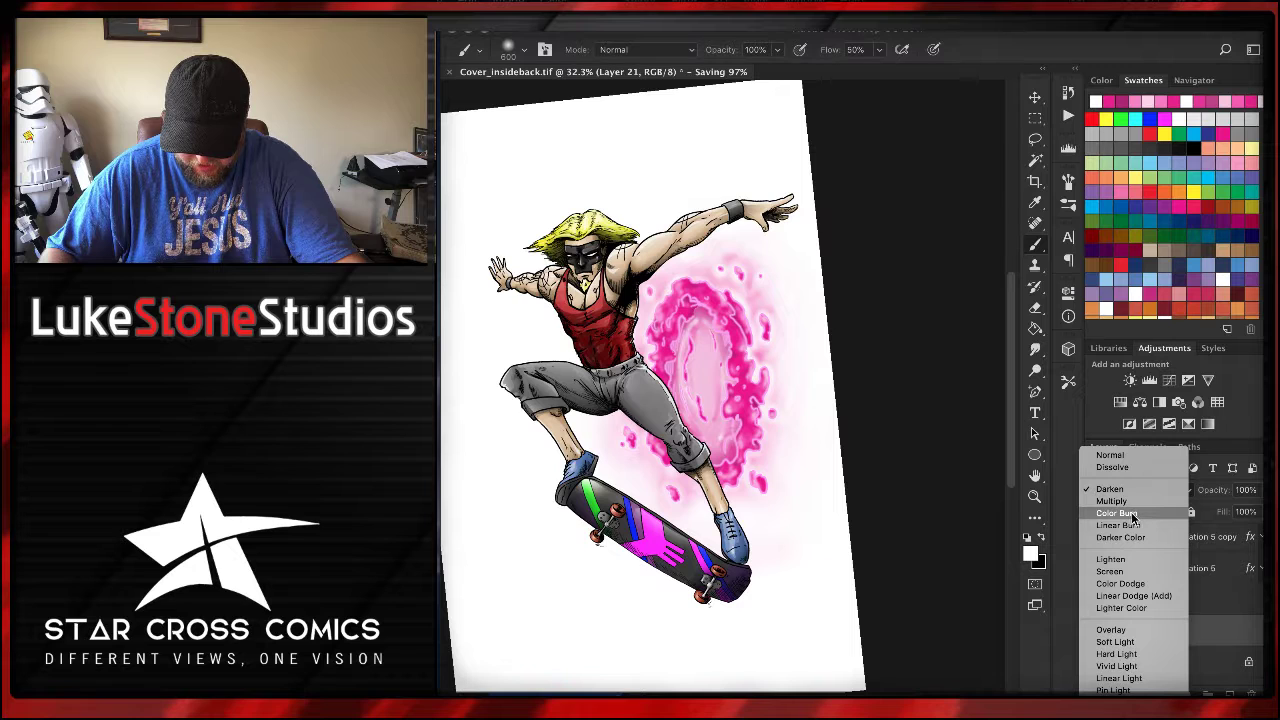
pyautogui.click(1127, 501)
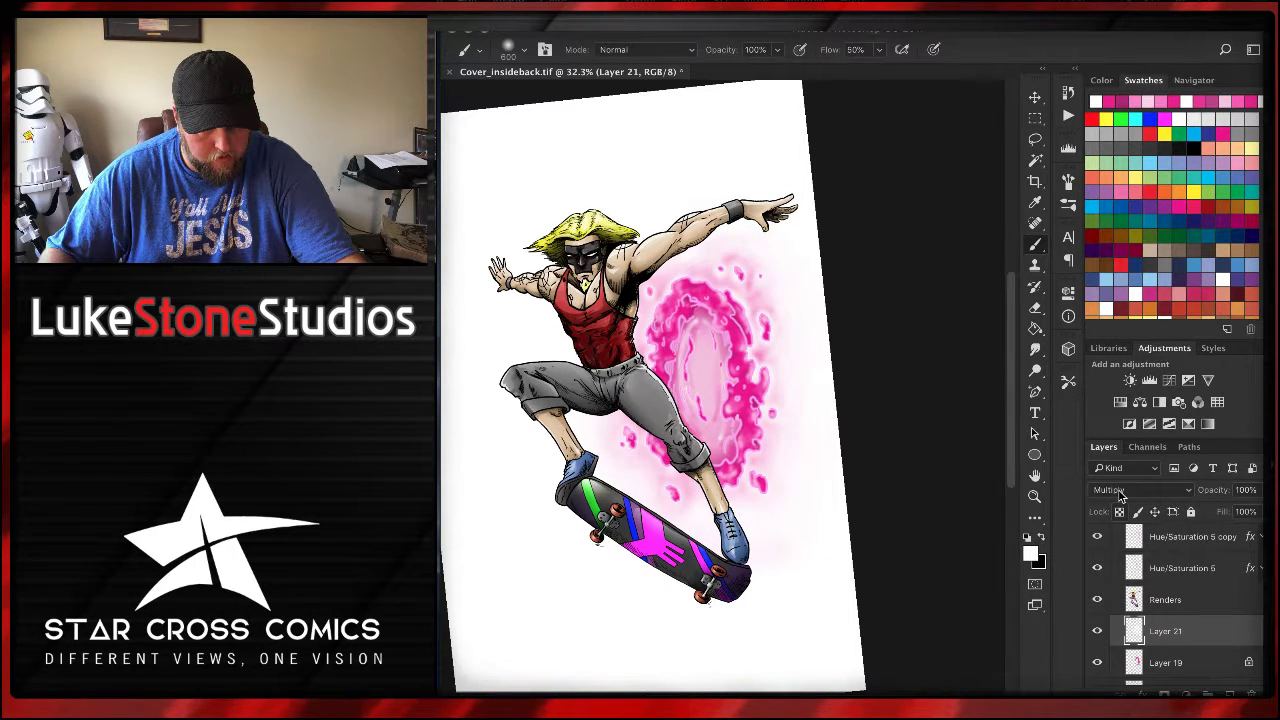
pyautogui.click(1136, 492)
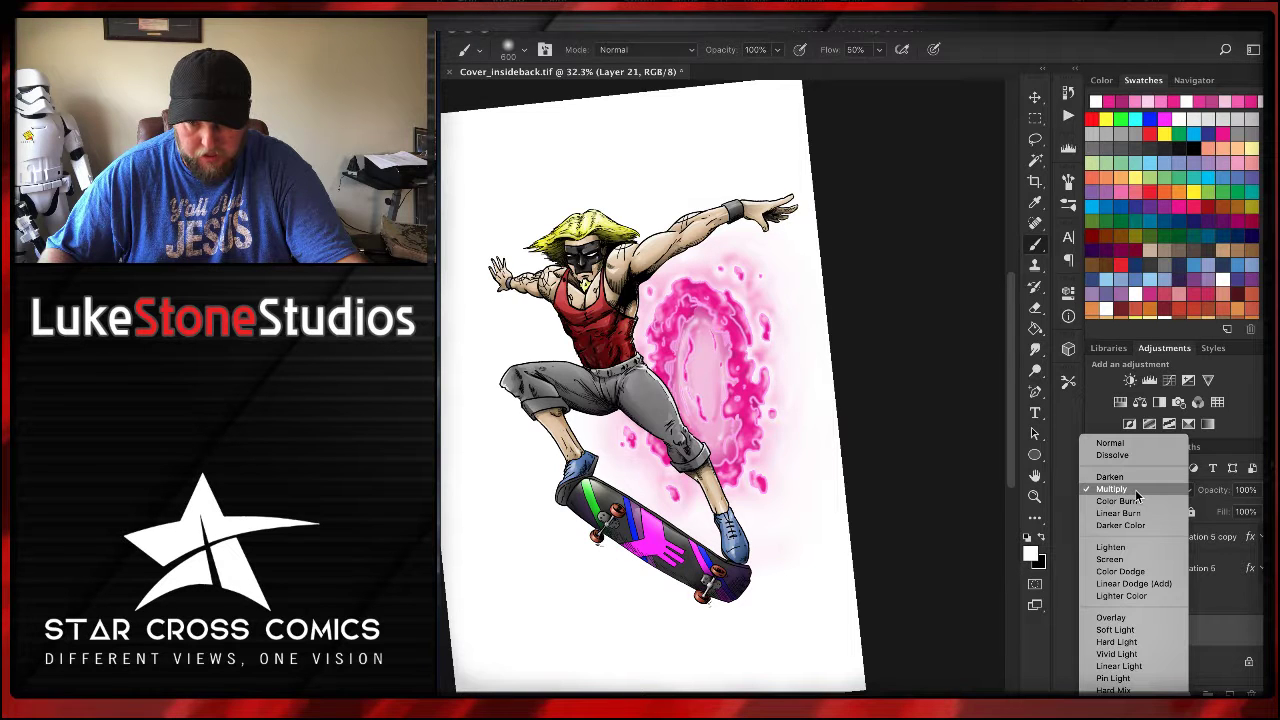
pyautogui.click(1133, 548)
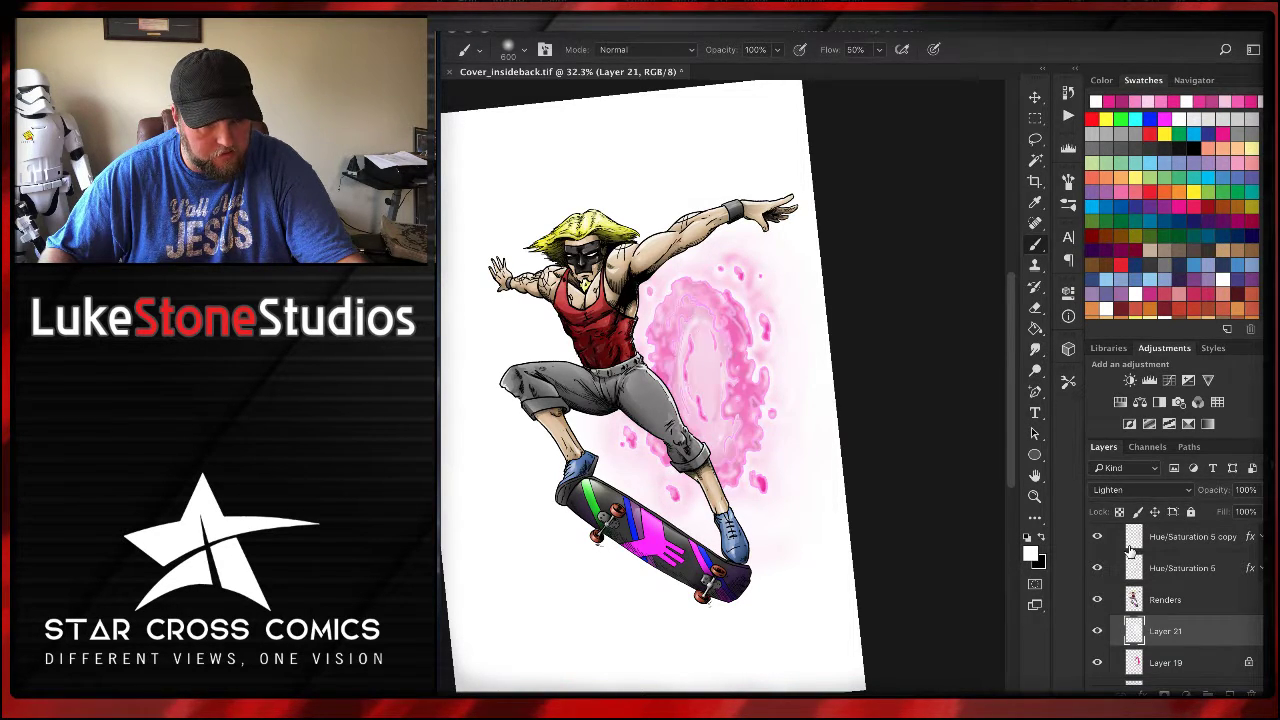
pyautogui.click(1140, 492)
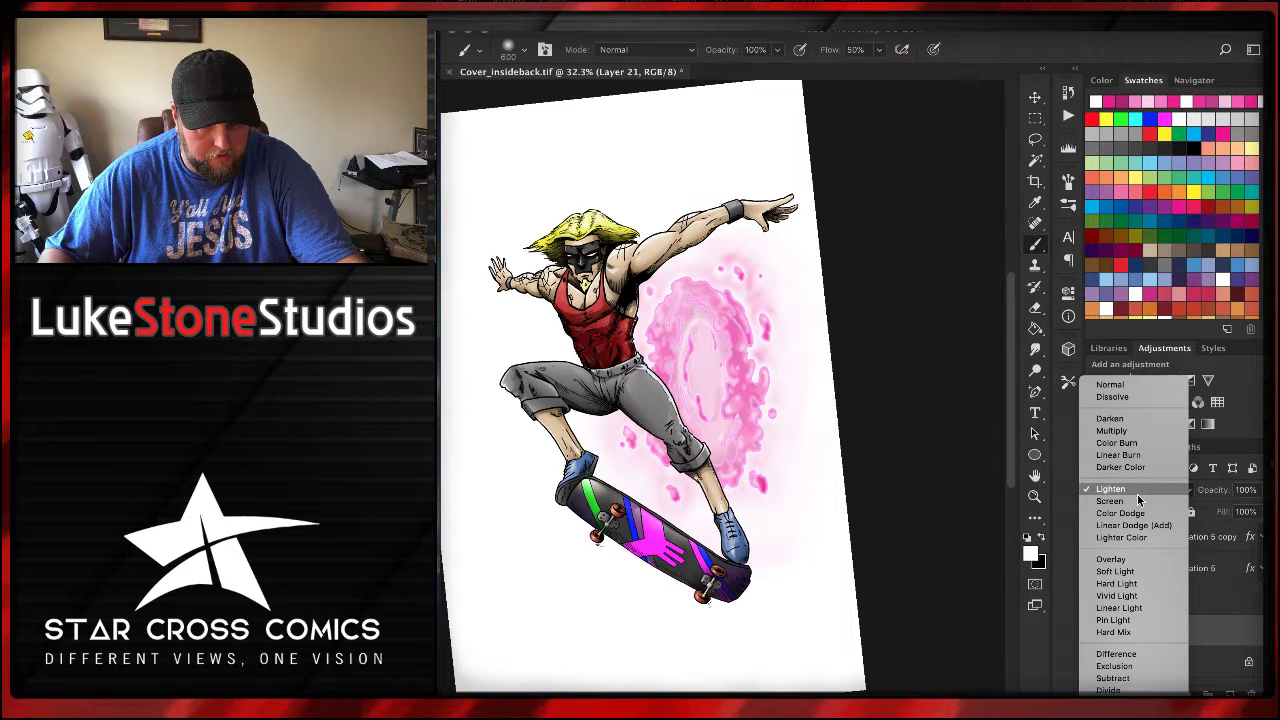
pyautogui.click(1137, 508)
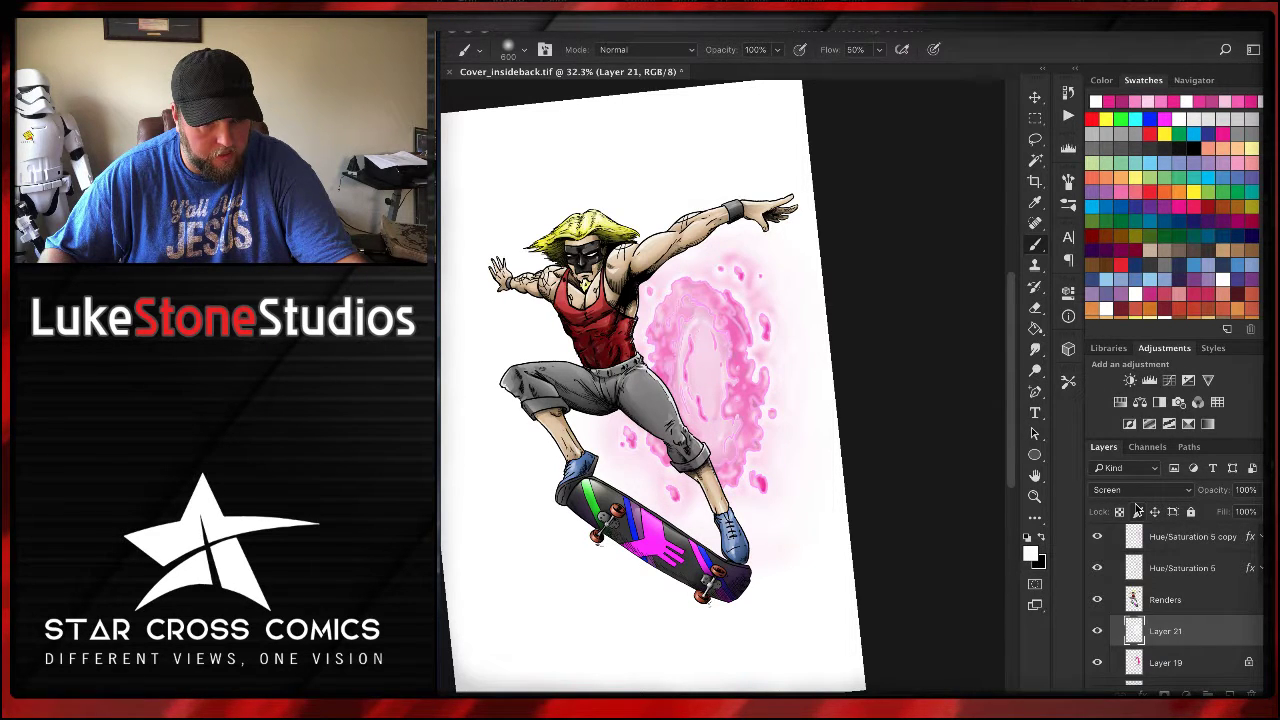
# - Set the white haze layer's blend mode to Overlay and its opacity to 26%
pyautogui.click(1137, 492)
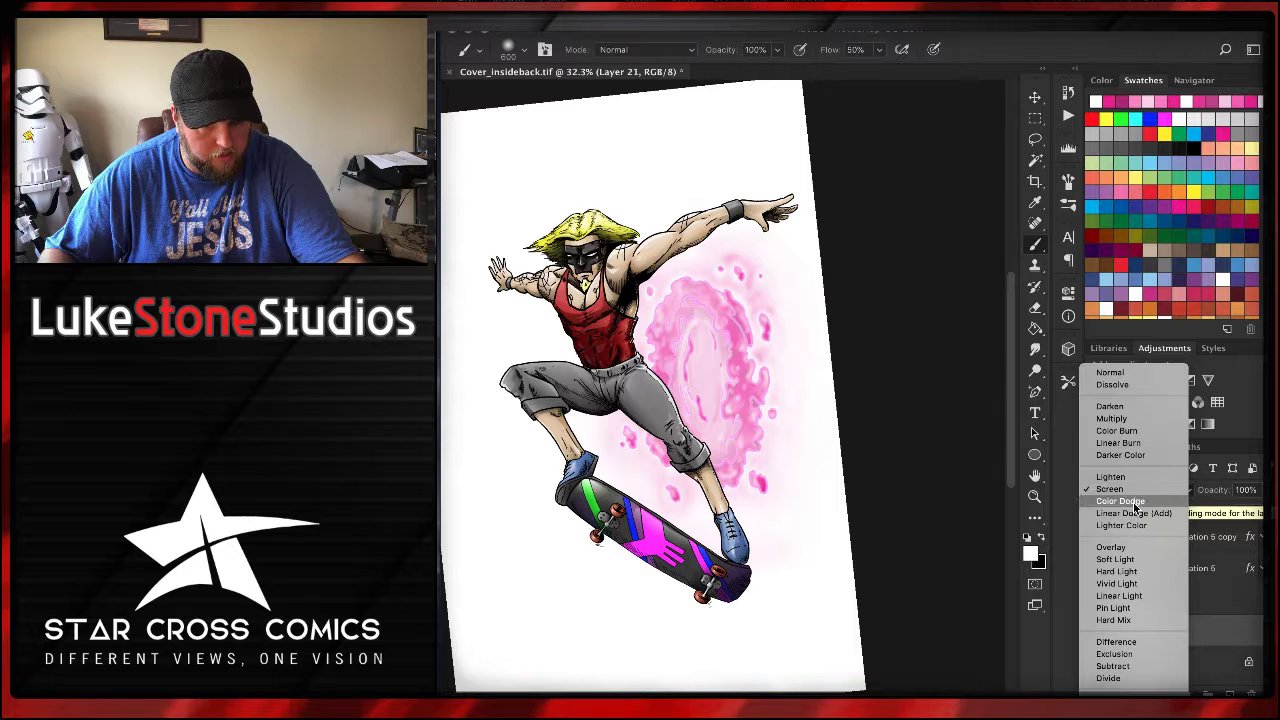
pyautogui.click(1128, 547)
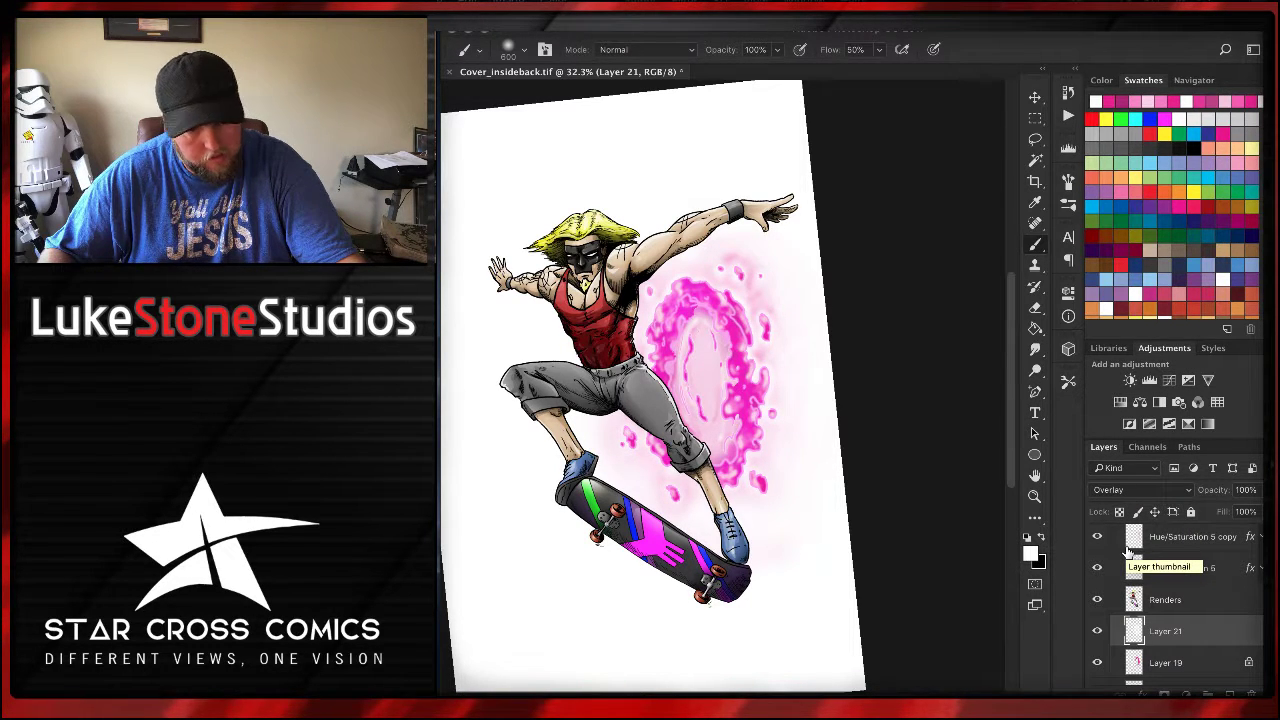
pyautogui.click(1256, 490)
pyautogui.moveTo(1241, 514); pyautogui.dragTo(1218, 514)
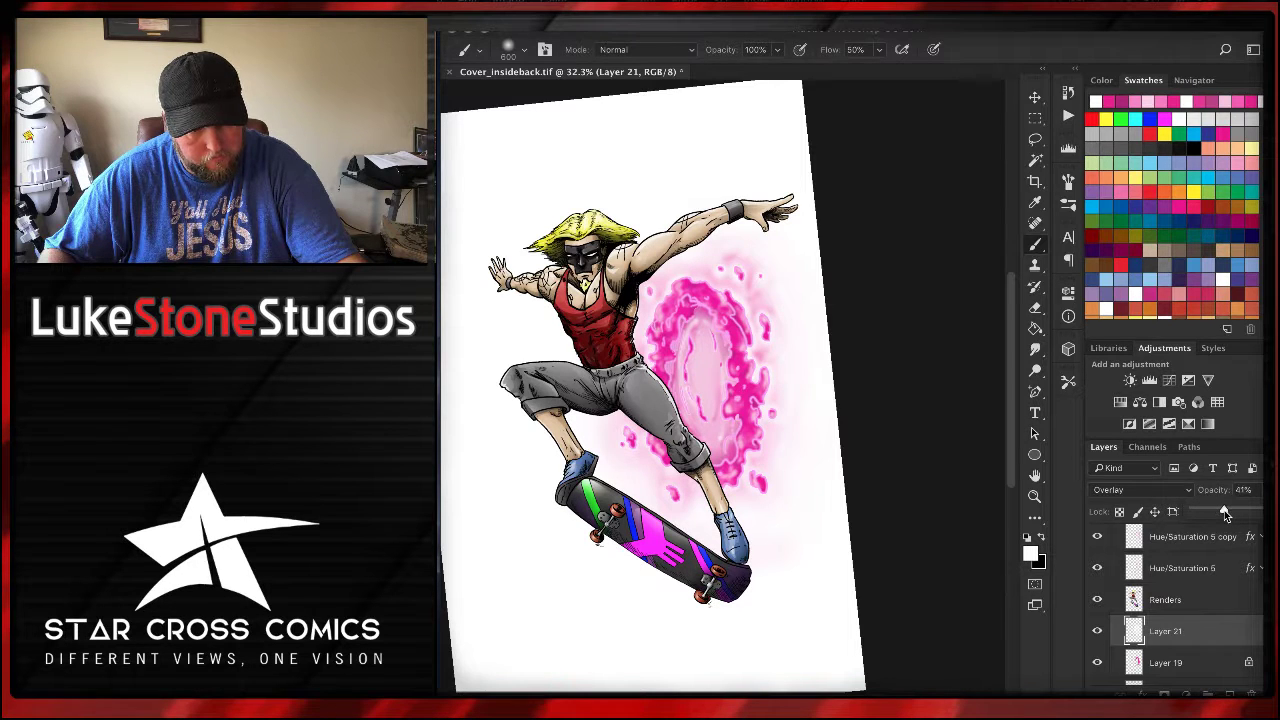
pyautogui.moveTo(1215, 514); pyautogui.dragTo(1205, 514)
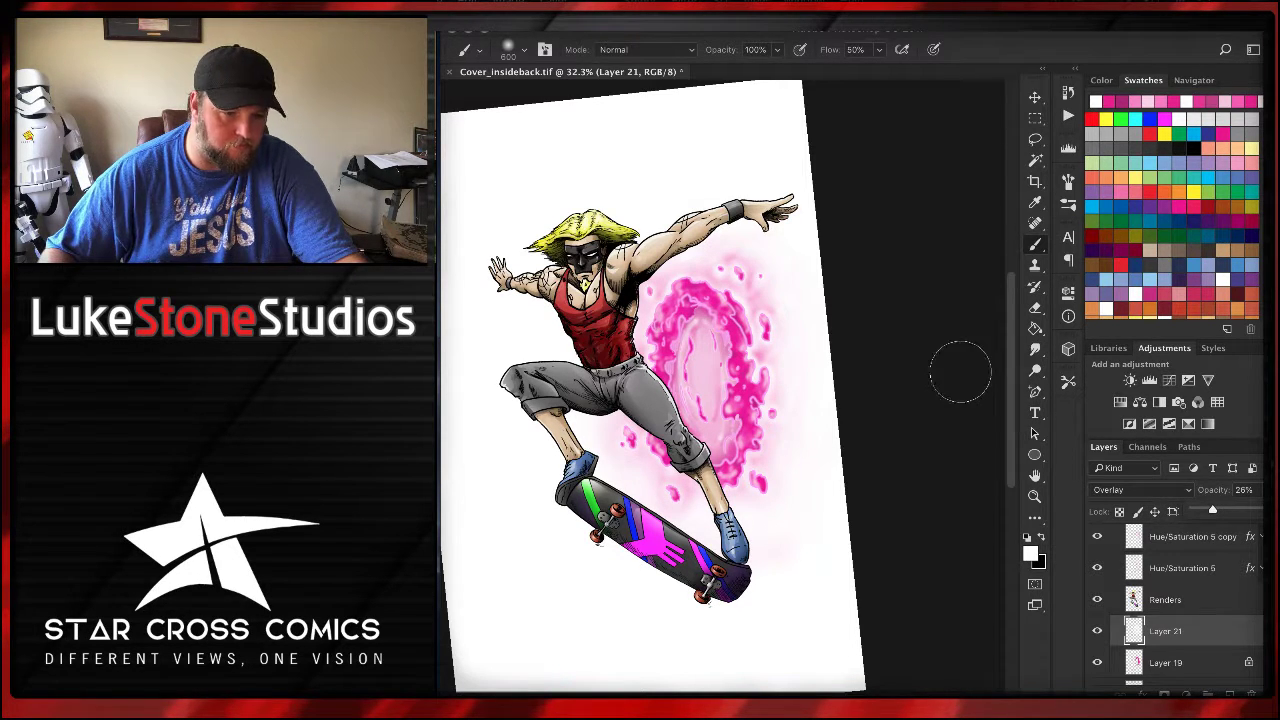
# - Add a new empty layer directly above the Renders layer in the Bone group
pyautogui.scroll(3, 1180, 585)
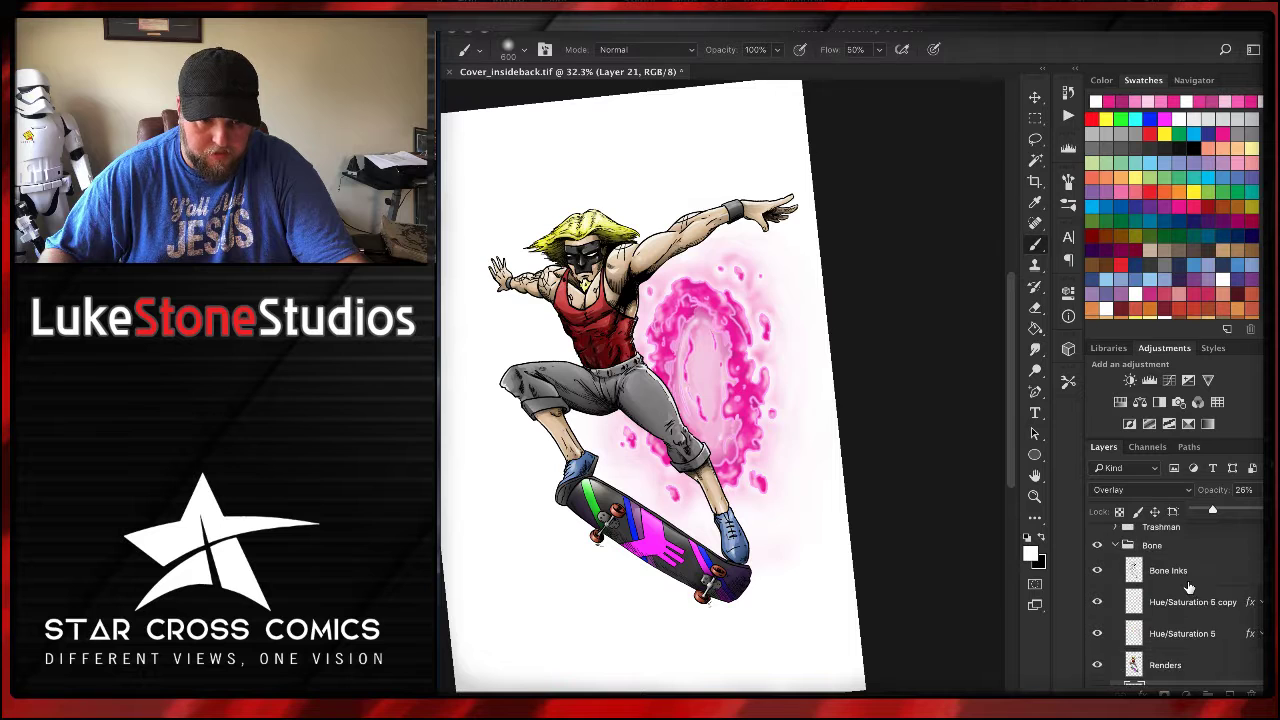
pyautogui.scroll(-2, 1188, 588)
pyautogui.click(1190, 591)
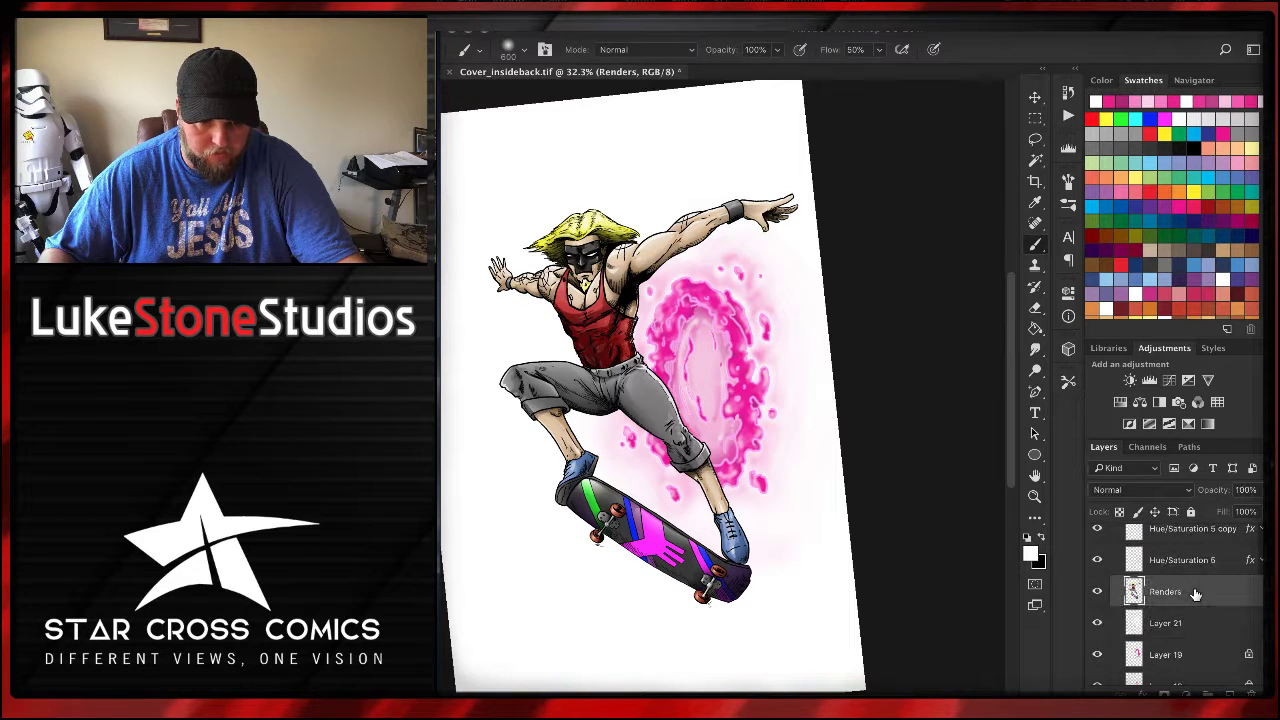
pyautogui.hotkey('ctrl', 'shift', 'alt', 'n')
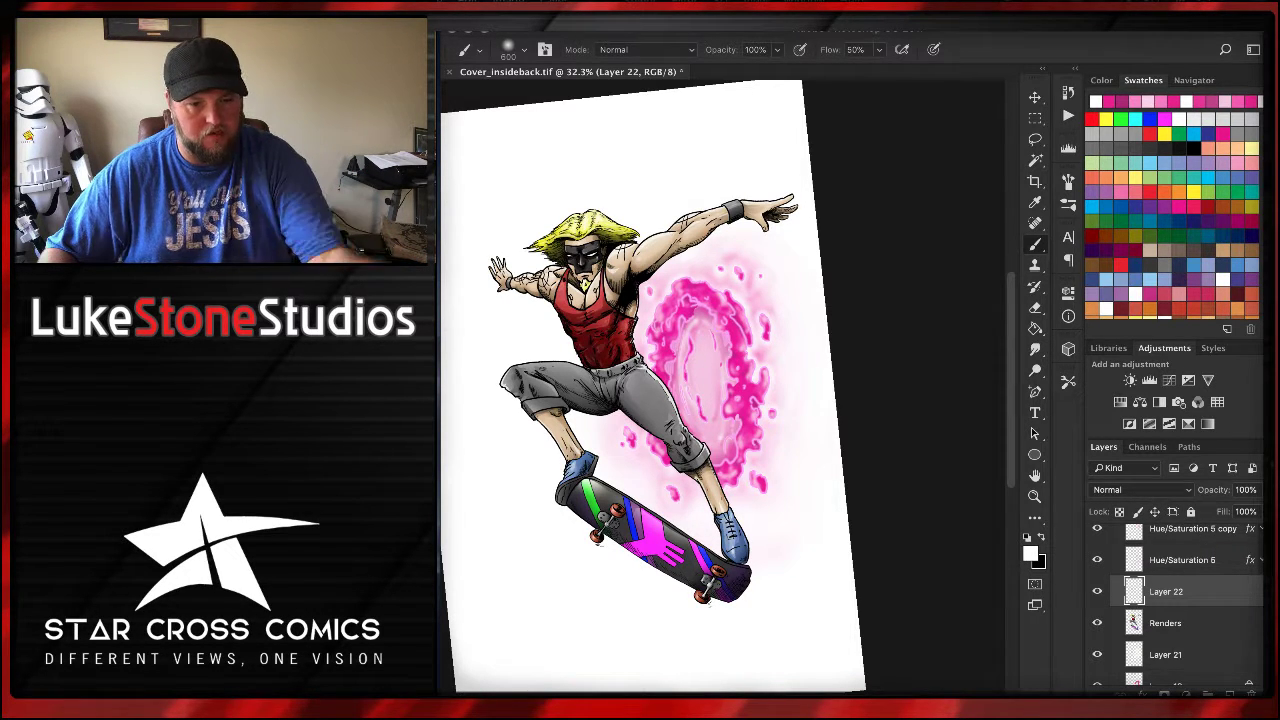
# - Paint a soft magenta glow over the figure's bent leg and outstretched hand with the 600 px brush and set the layer to Screen
pyautogui.click(1199, 100)
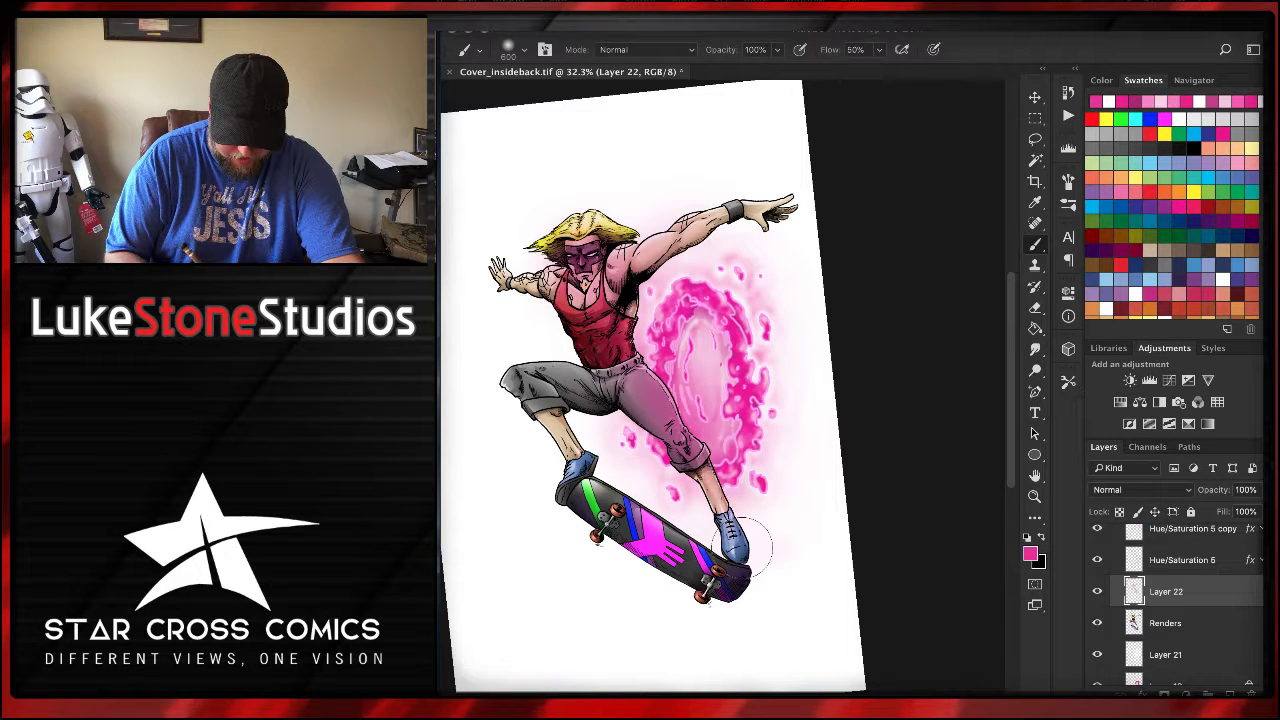
pyautogui.moveTo(520, 355)
pyautogui.mouseDown()
pyautogui.moveTo(532, 405)
pyautogui.moveTo(508, 390)
pyautogui.moveTo(510, 372)
pyautogui.moveTo(575, 485)
pyautogui.mouseUp()
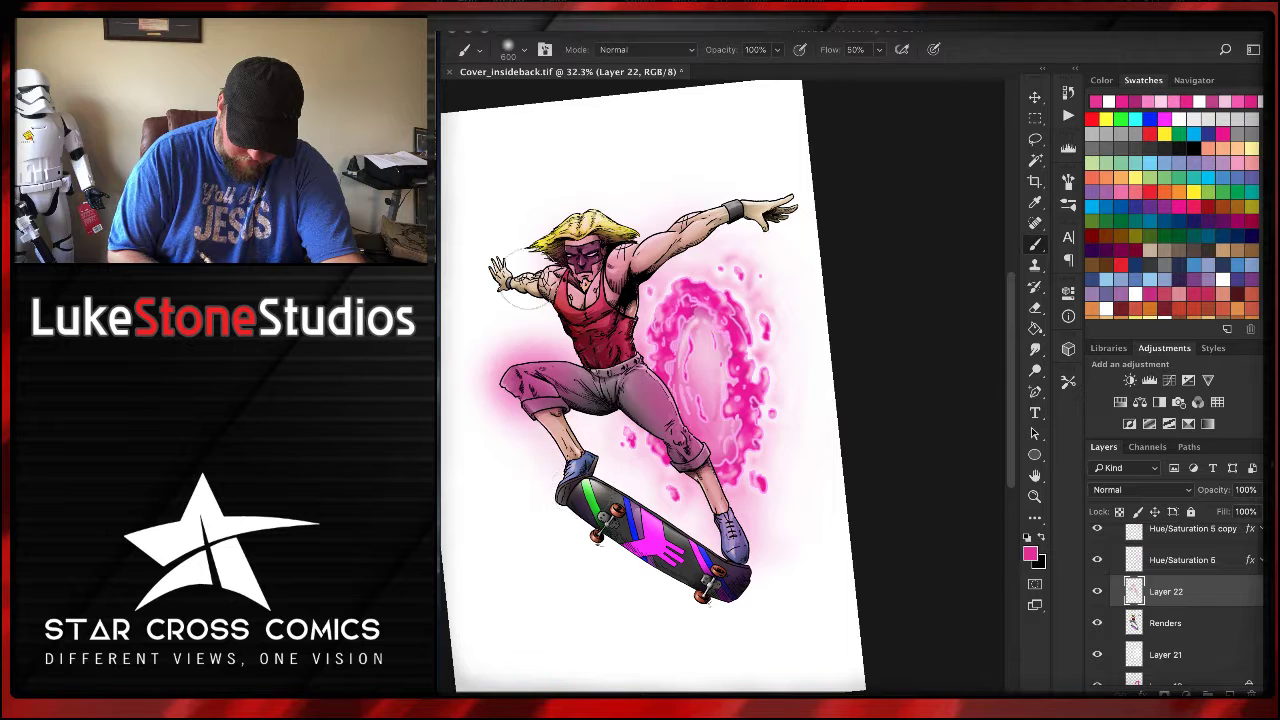
pyautogui.moveTo(752, 210); pyautogui.dragTo(766, 240)
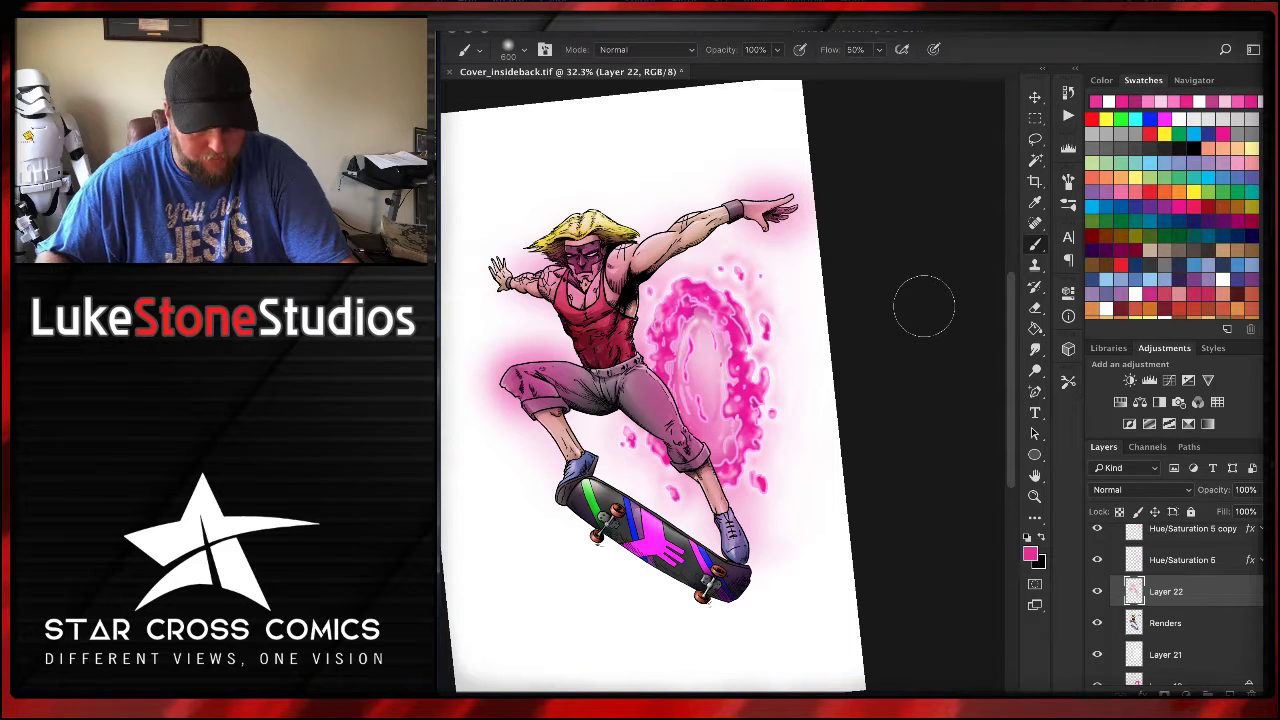
pyautogui.click(1149, 492)
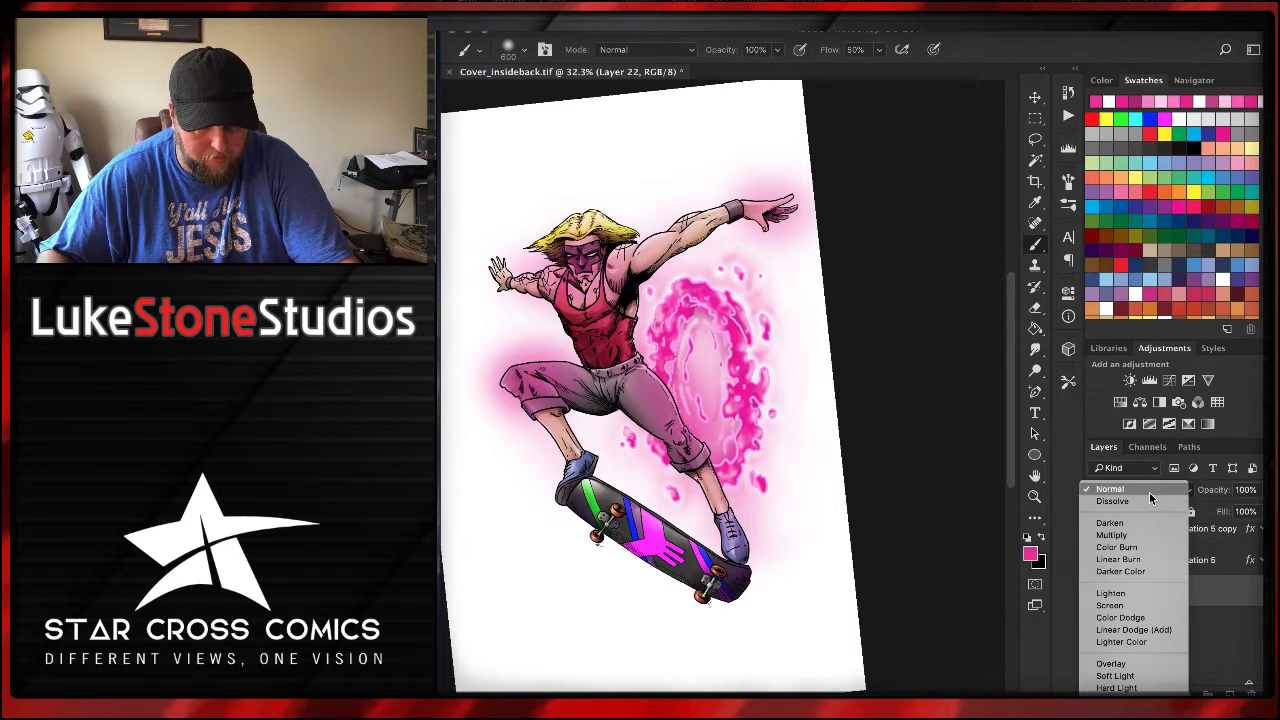
pyautogui.click(1129, 605)
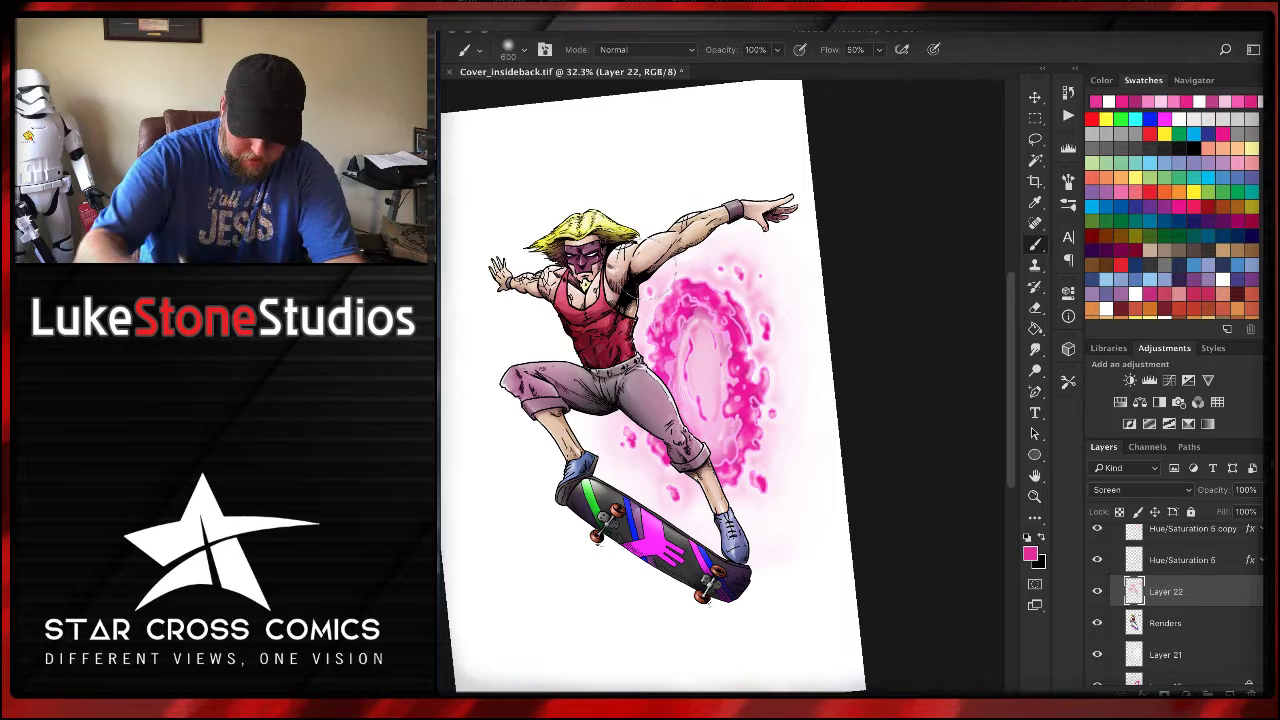
# - Reduce the brush to 200 px and add magenta glow to both shoes and the bent knee on Layer 22
pyautogui.press('[')
pyautogui.press('[')
pyautogui.press('[')
pyautogui.press('[')
pyautogui.press('[')
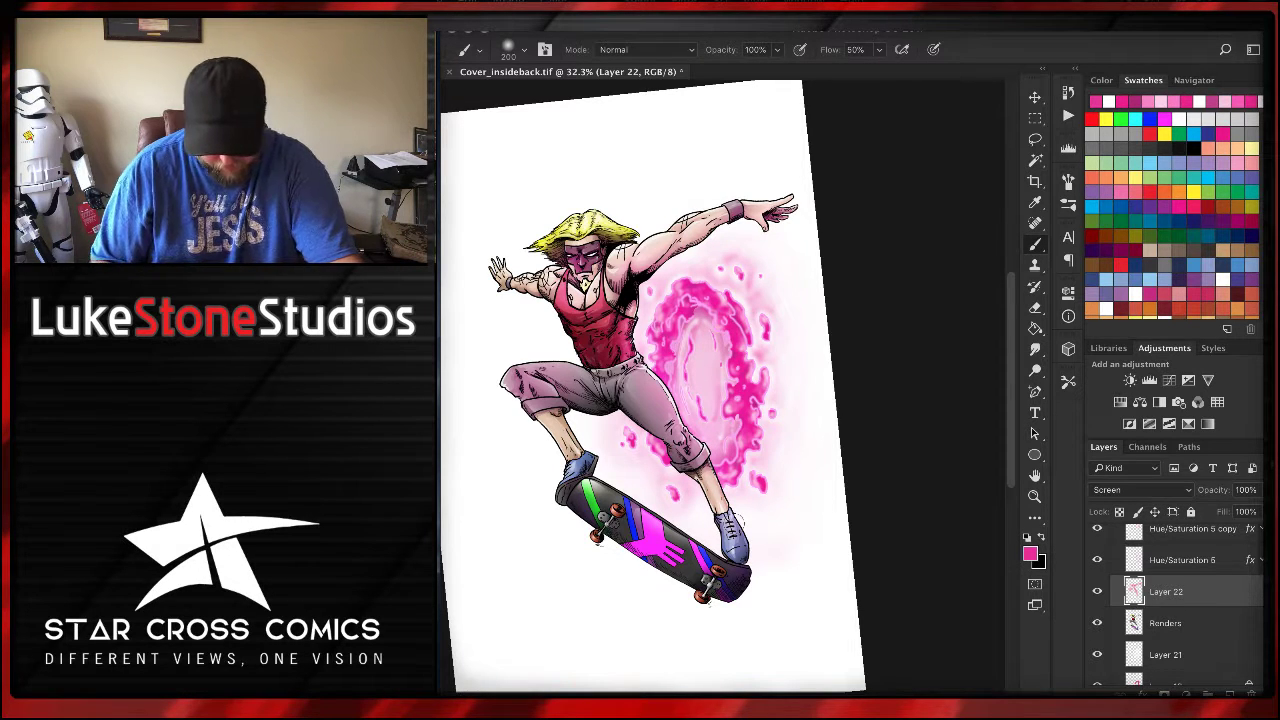
pyautogui.moveTo(731, 522); pyautogui.dragTo(736, 540)
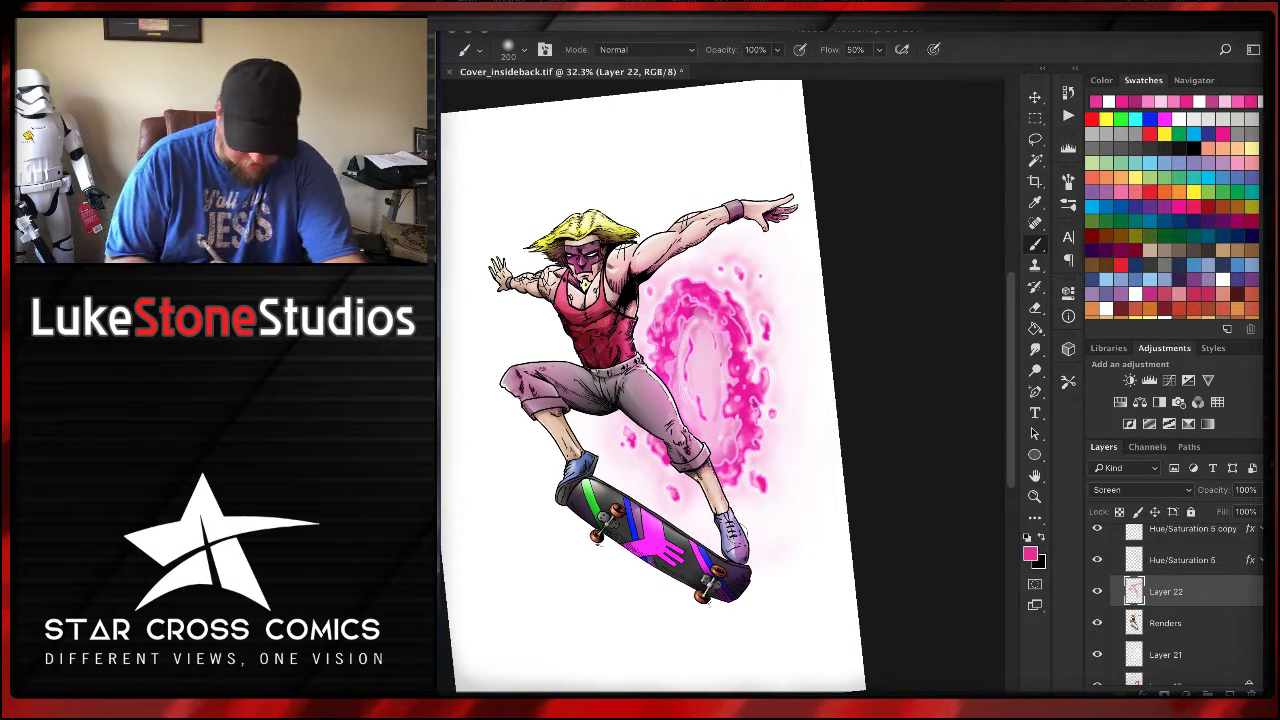
pyautogui.moveTo(566, 470); pyautogui.dragTo(580, 450)
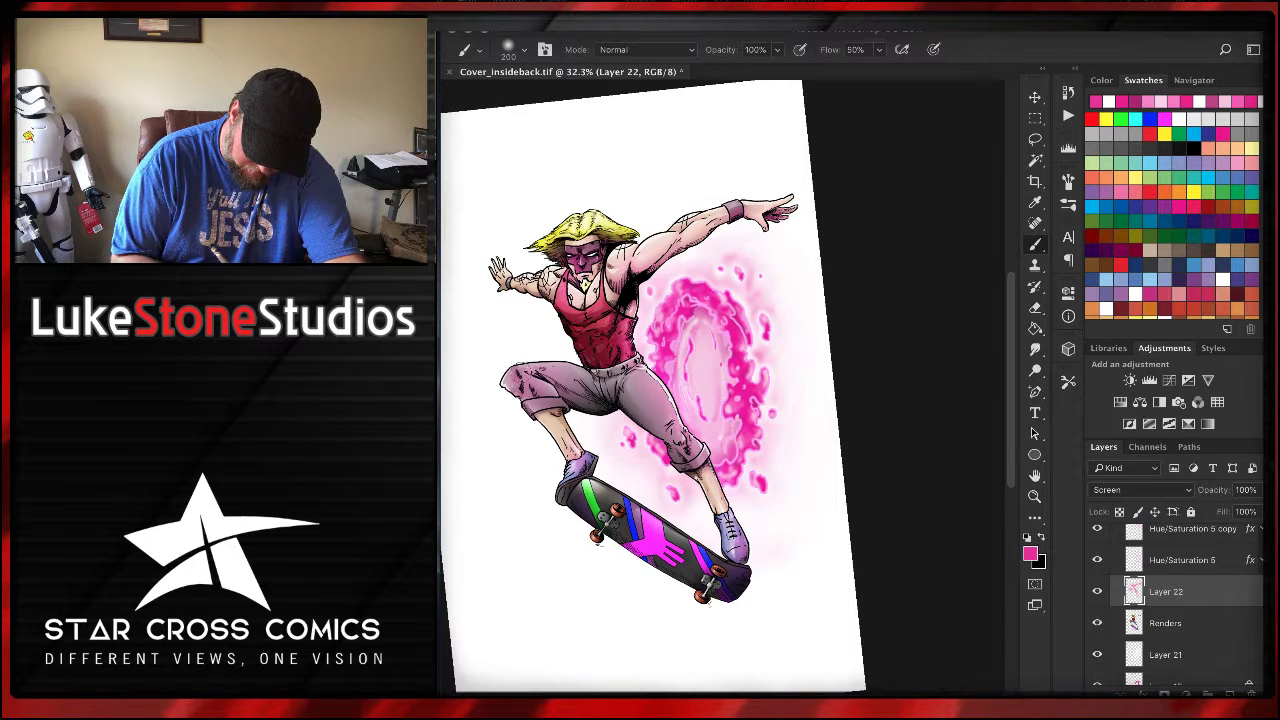
pyautogui.moveTo(512, 384); pyautogui.dragTo(523, 372)
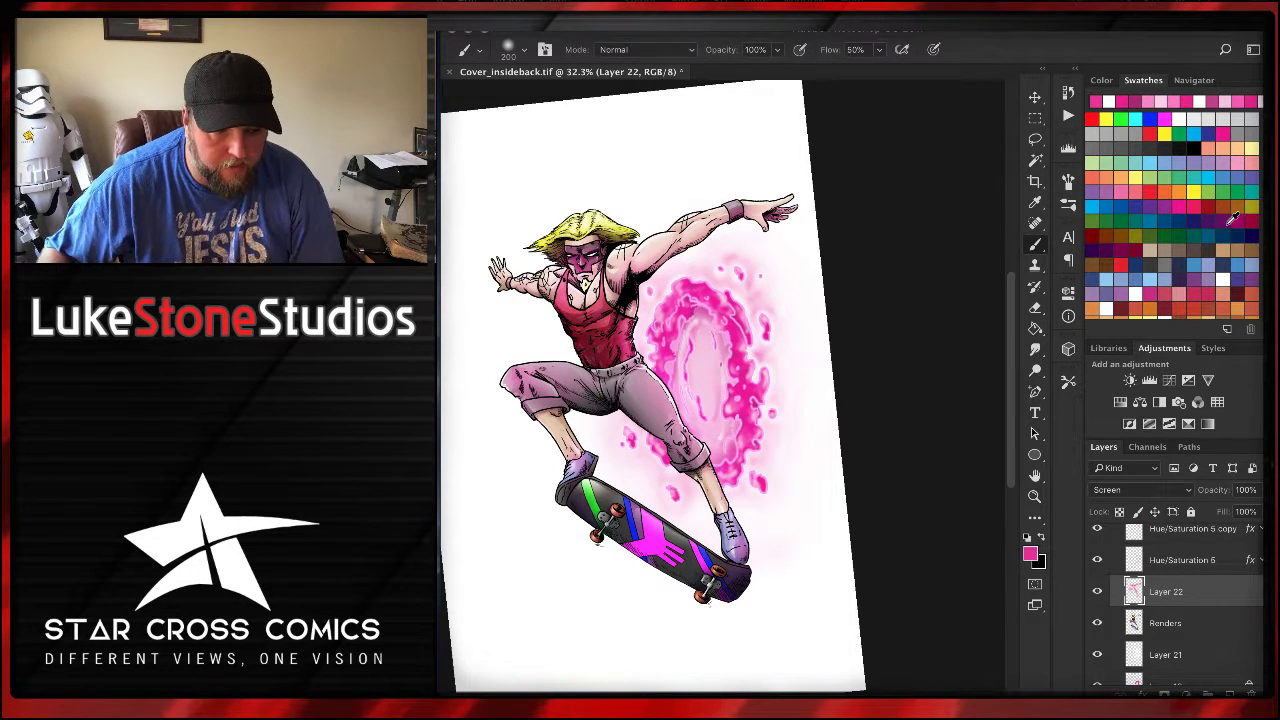
# - Lower the opacity of the magenta glow layer to 63%
pyautogui.click(1259, 490)
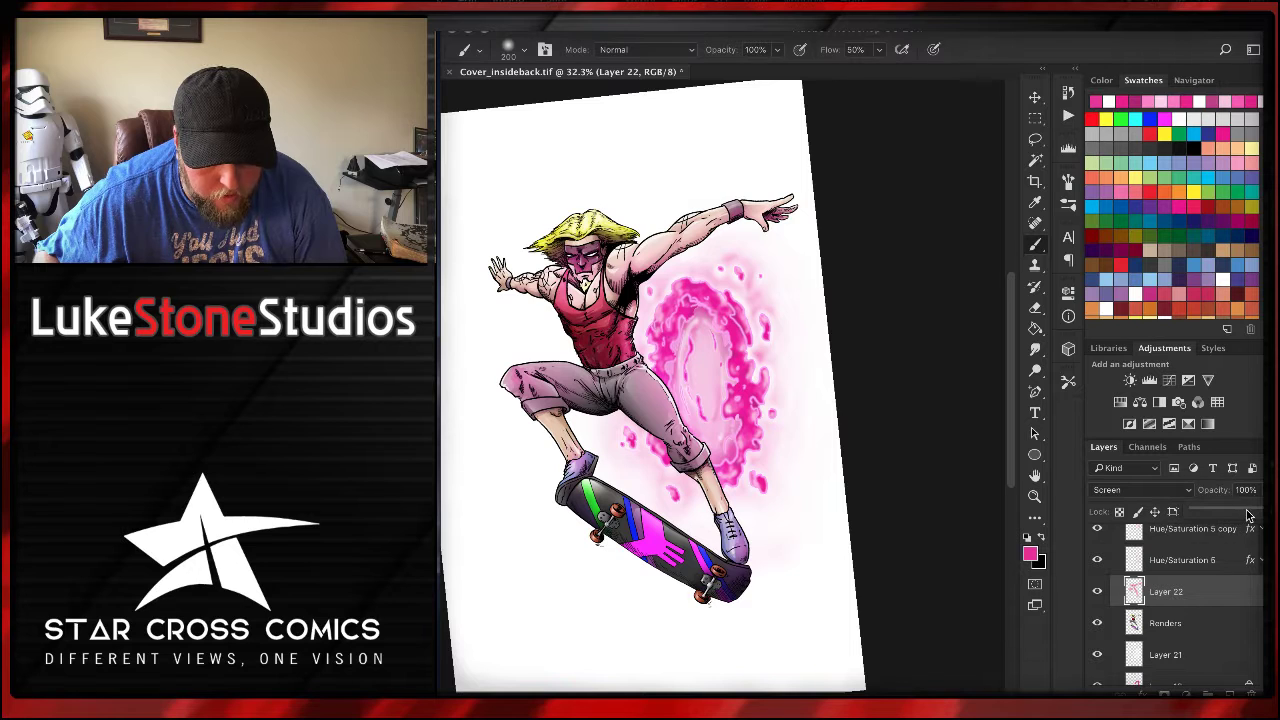
pyautogui.click(1246, 510)
pyautogui.moveTo(1235, 514)
pyautogui.mouseDown()
pyautogui.moveTo(1224, 514)
pyautogui.moveTo(1240, 512)
pyautogui.mouseUp()
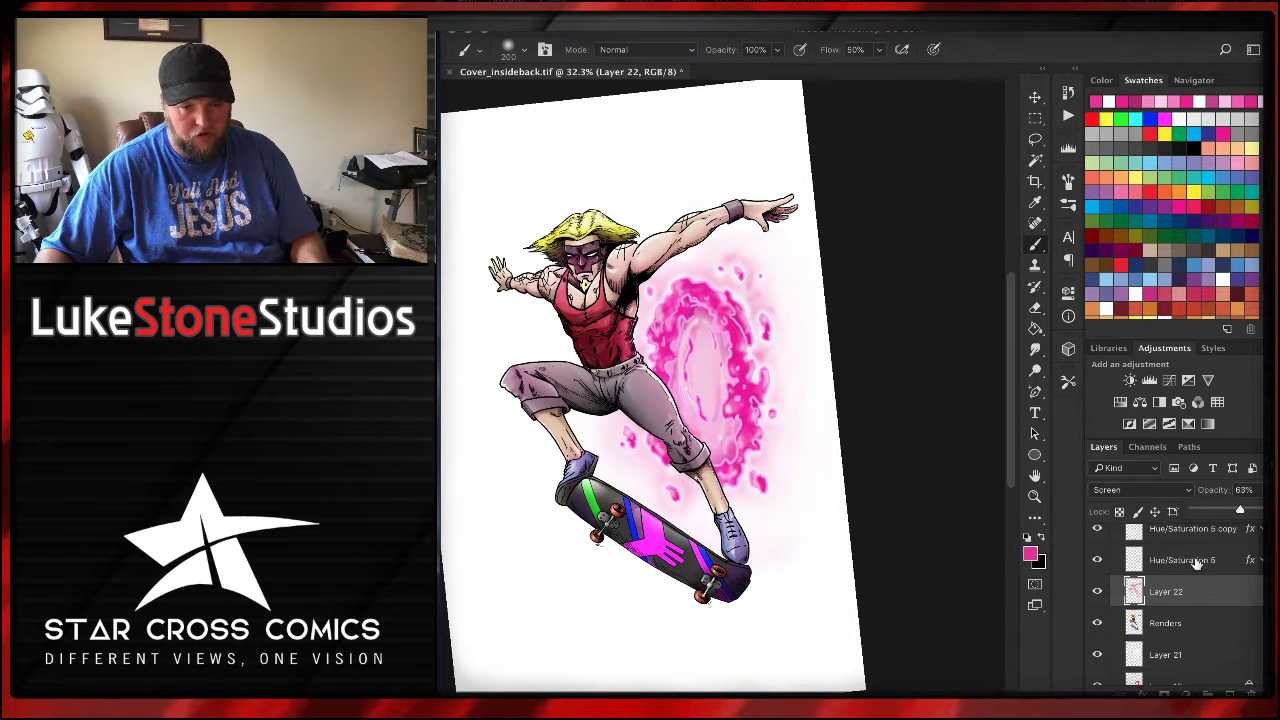
# - Add a new empty layer directly above Bone Inks in the Bone group
pyautogui.scroll(3, 1190, 582)
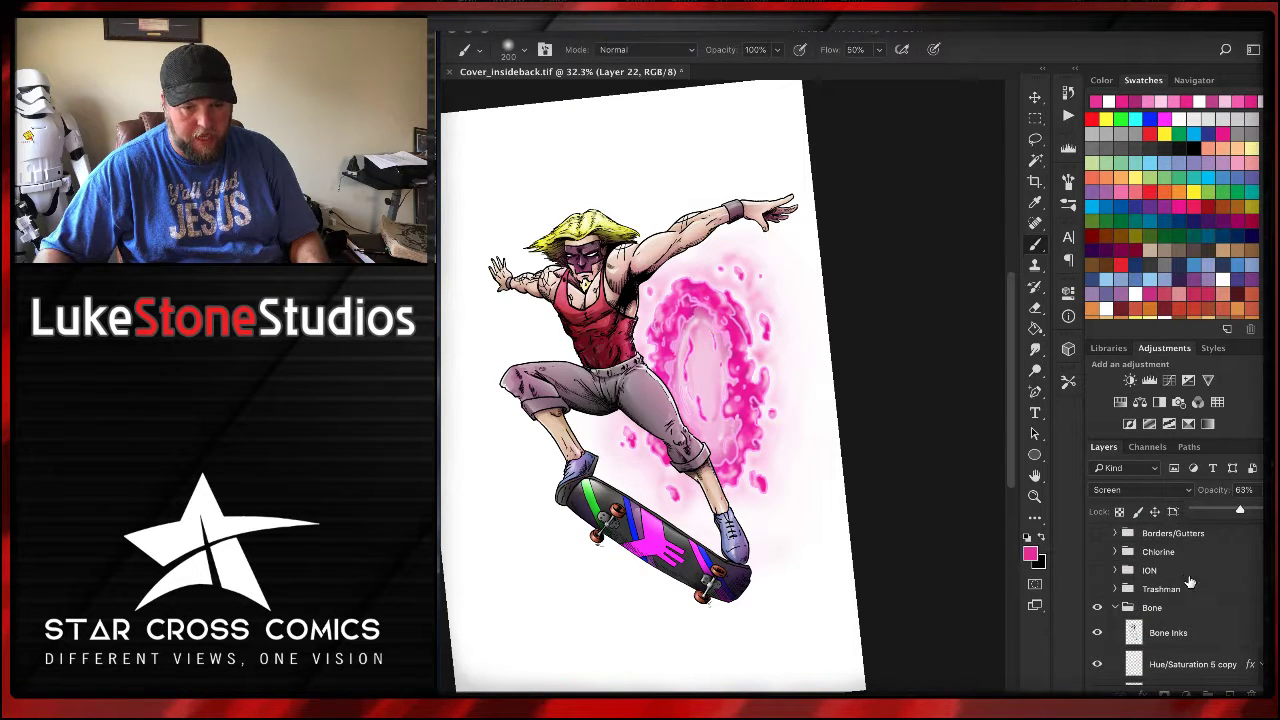
pyautogui.click(1206, 633)
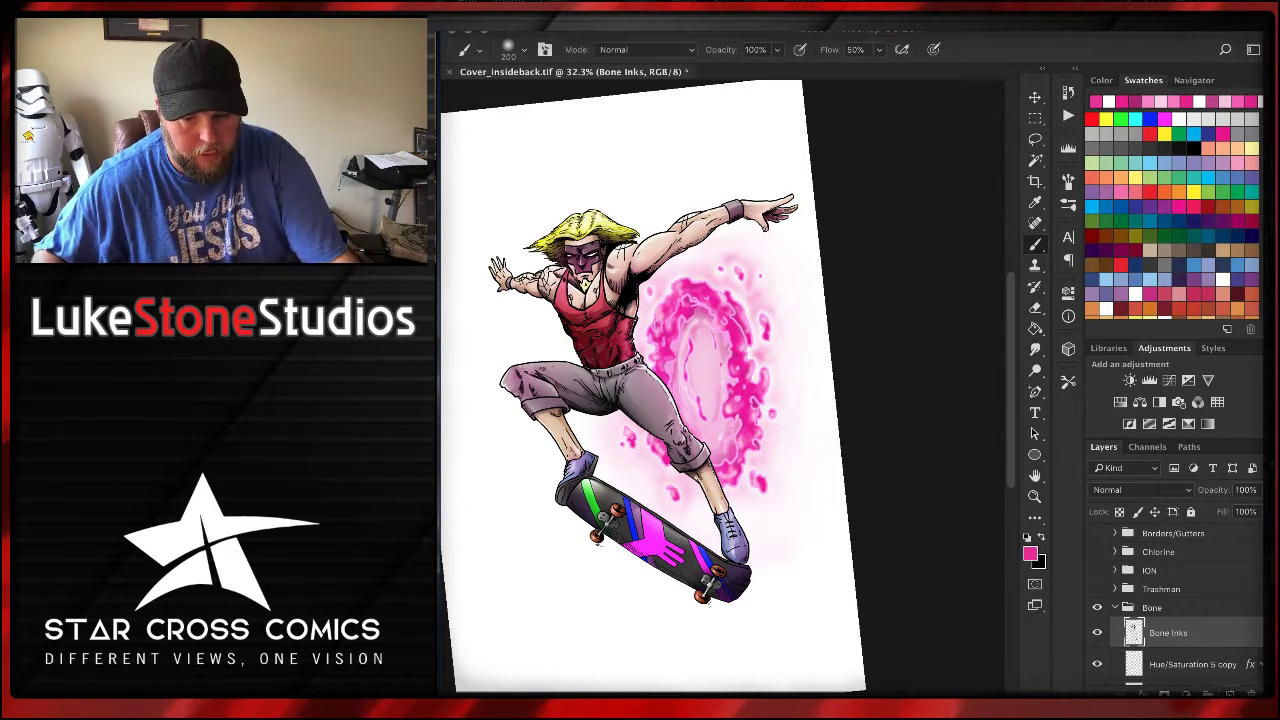
pyautogui.click(1213, 690)
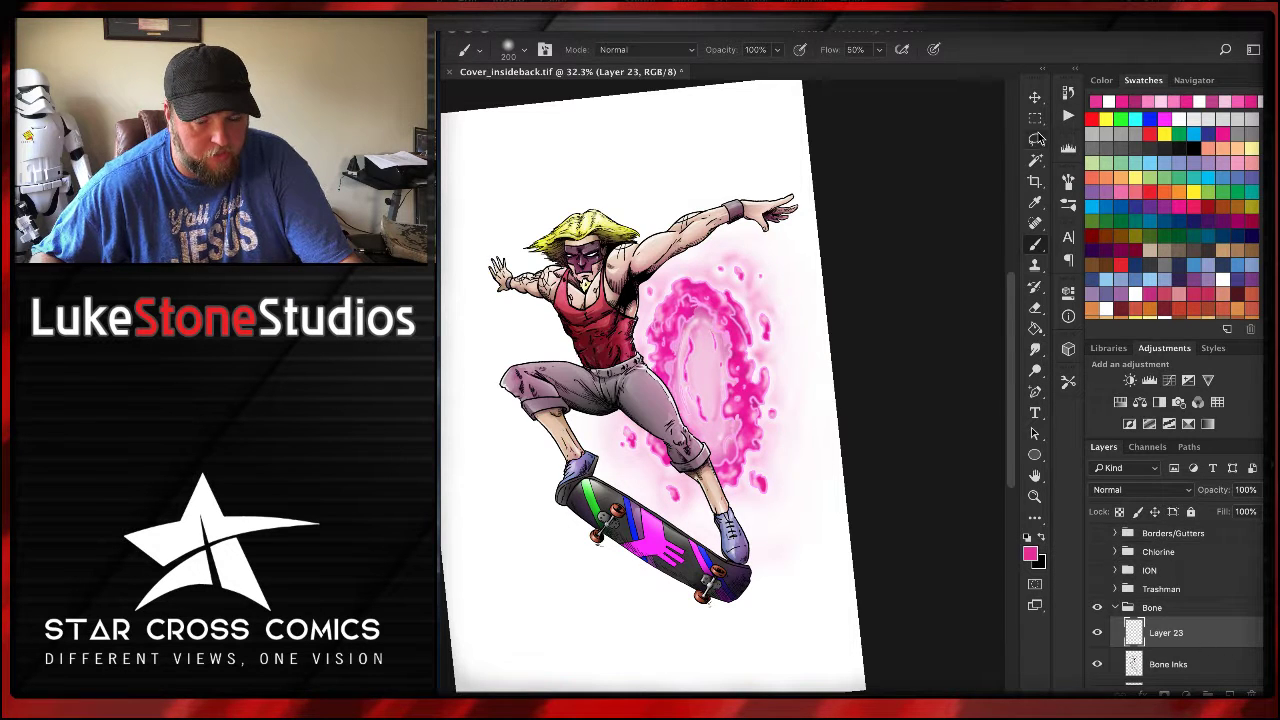
# - Load the Inker: Simple Round brush preset and reduce its size to 10 px
pyautogui.click(1068, 382)
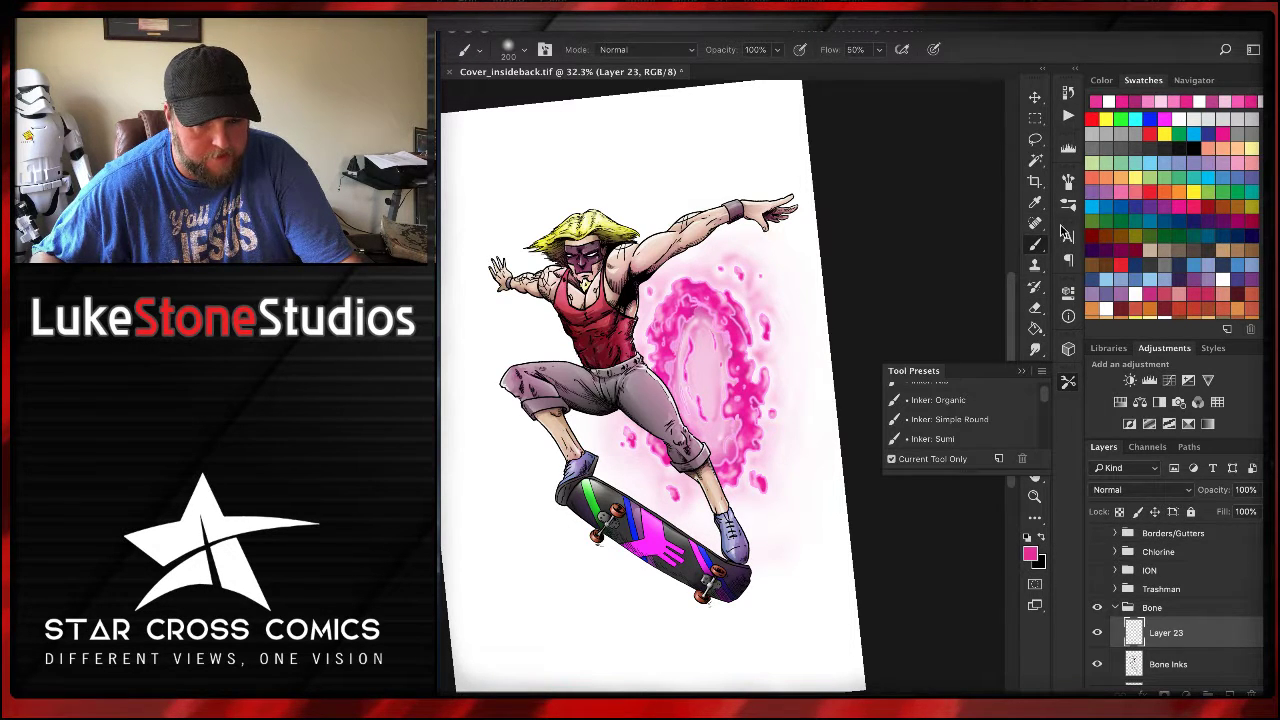
pyautogui.moveTo(1043, 393)
pyautogui.mouseDown()
pyautogui.moveTo(1045, 415)
pyautogui.moveTo(1046, 396)
pyautogui.mouseUp()
pyautogui.click(955, 405)
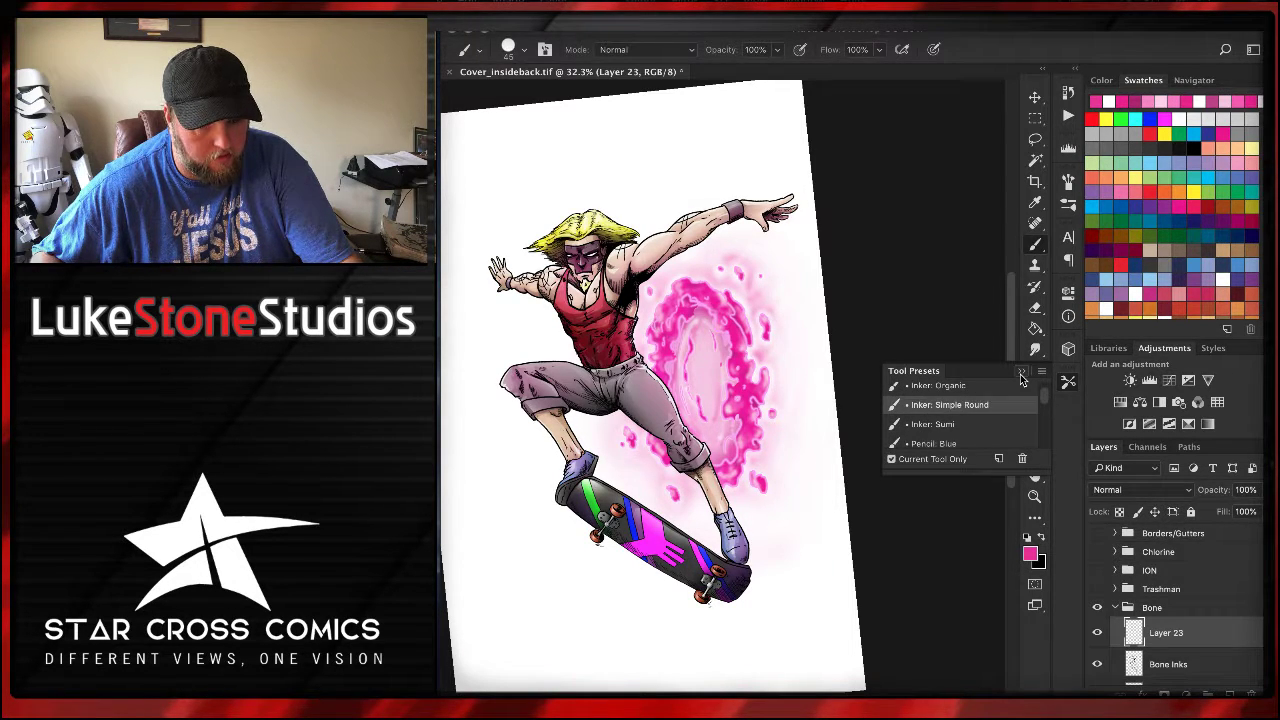
pyautogui.click(1021, 371)
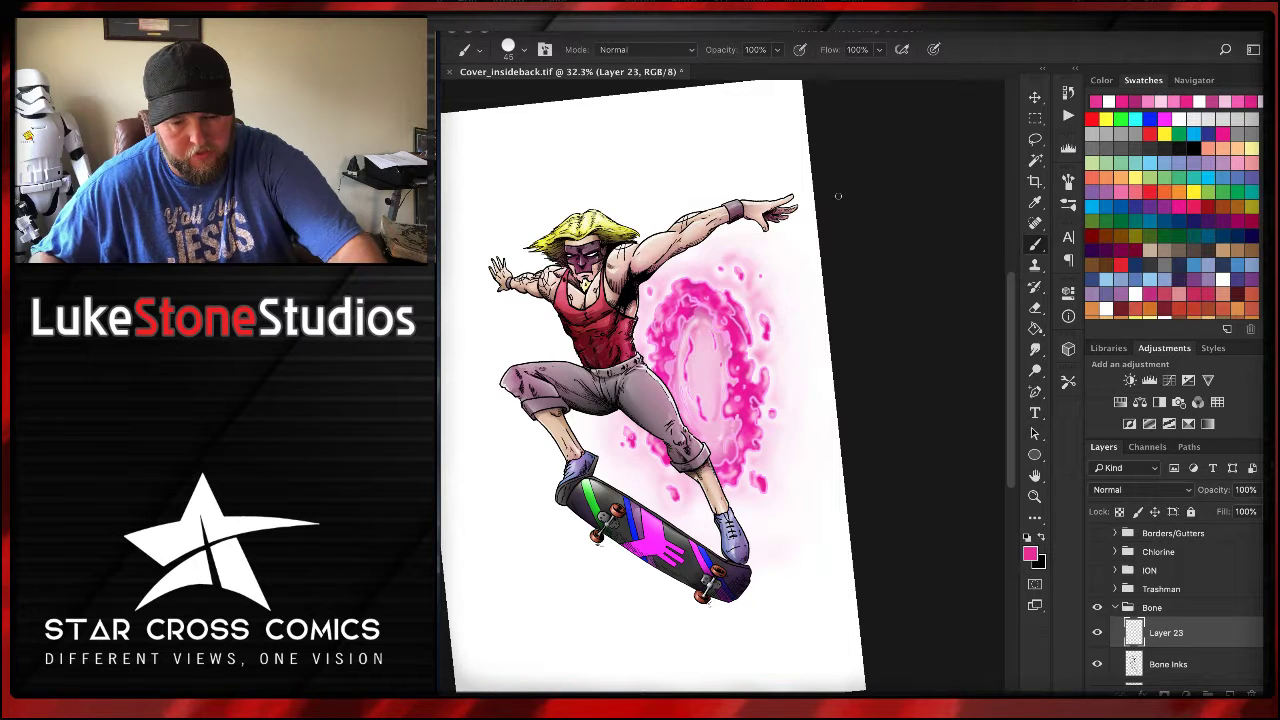
pyautogui.press('[')
pyautogui.press('[')
pyautogui.press('[')
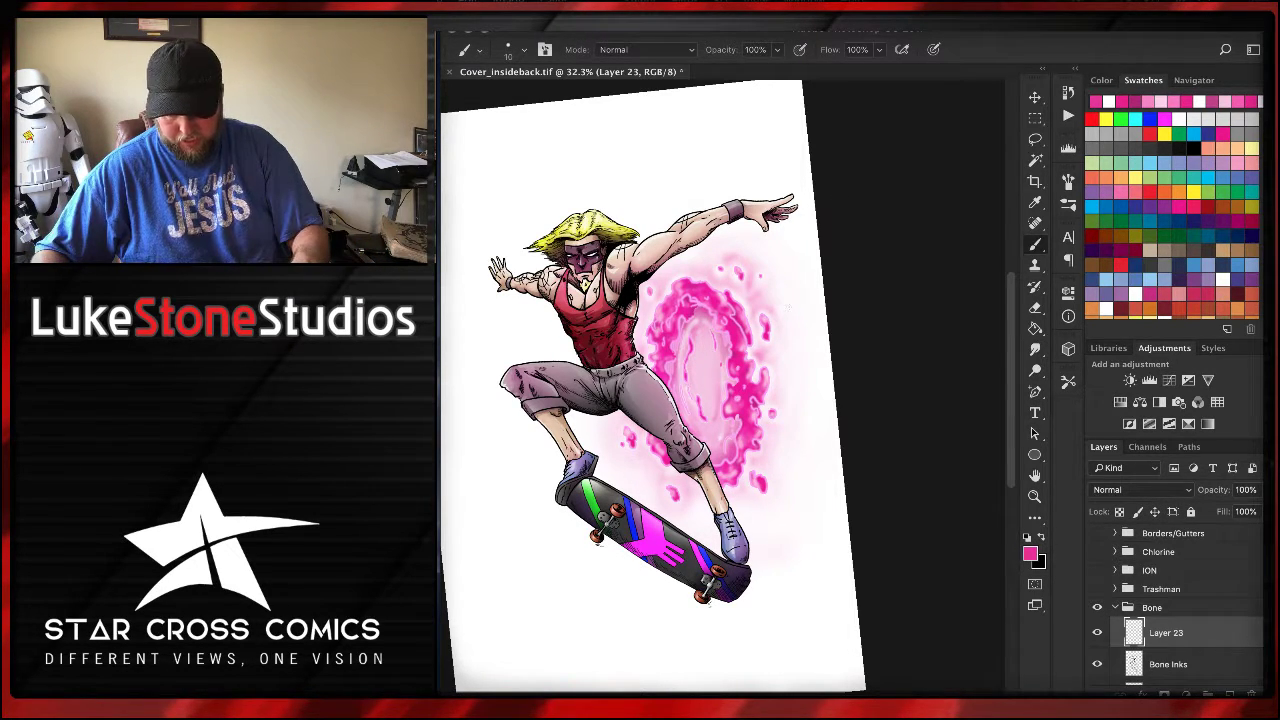
# - Set the foreground color to white (ffffff) for inking the details on the outstretched arm
pyautogui.scroll(2, 620, 352)
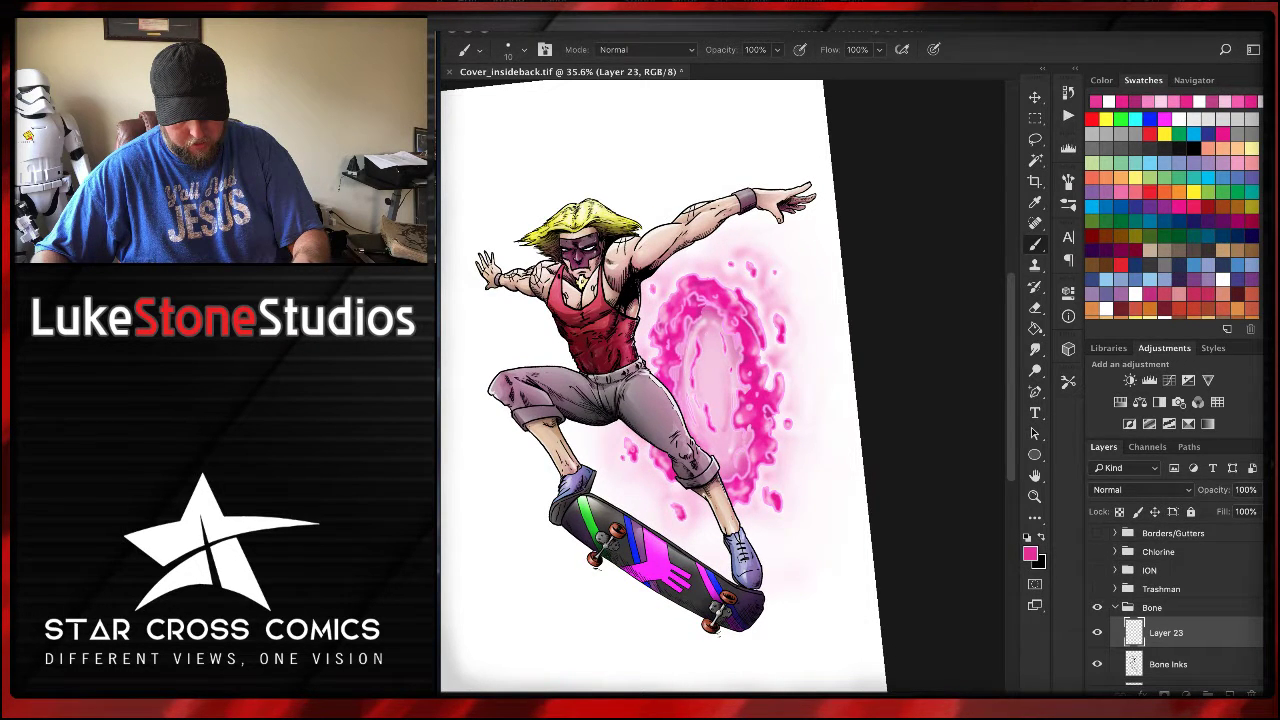
pyautogui.scroll(6, 620, 300)
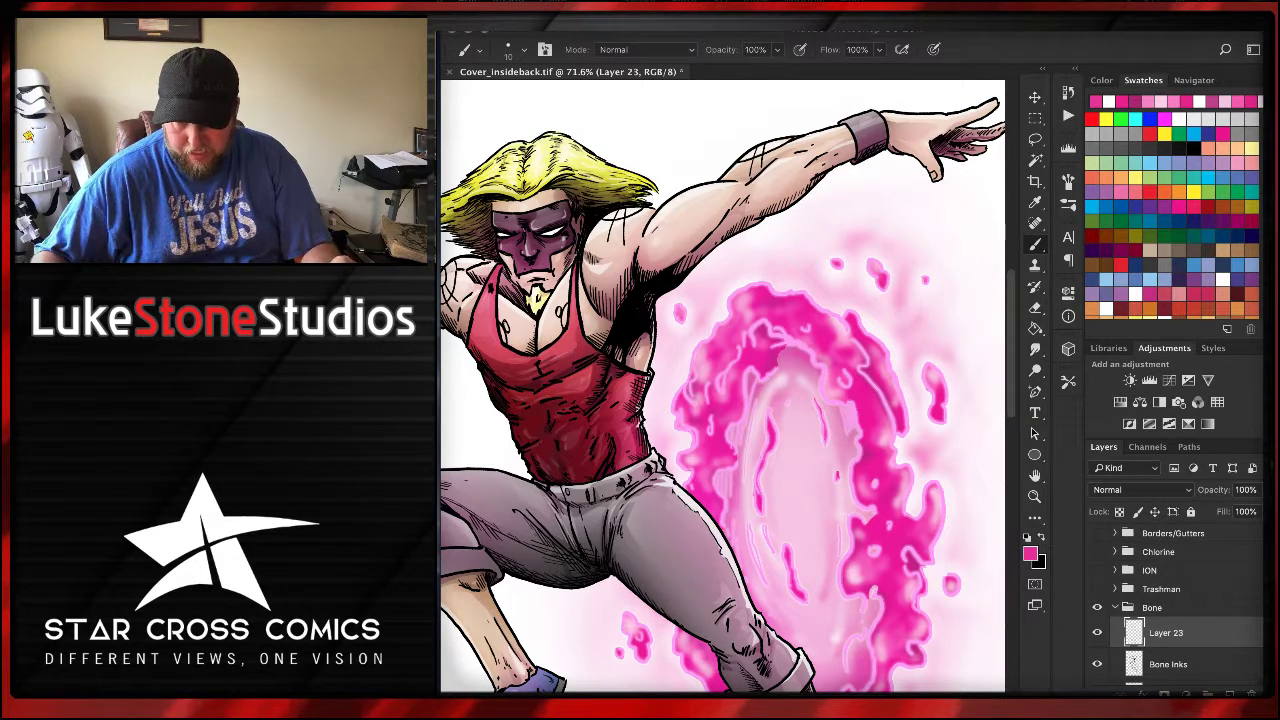
pyautogui.scroll(5, 660, 263)
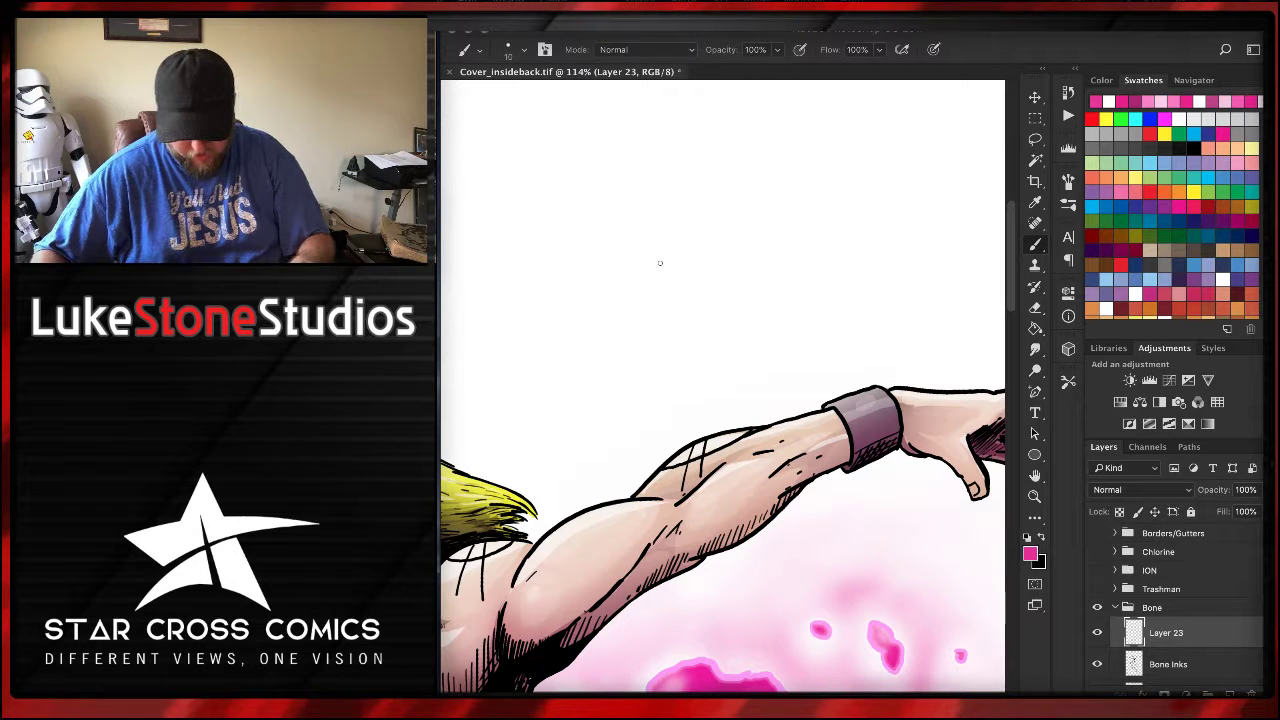
pyautogui.scroll(-2, 660, 263)
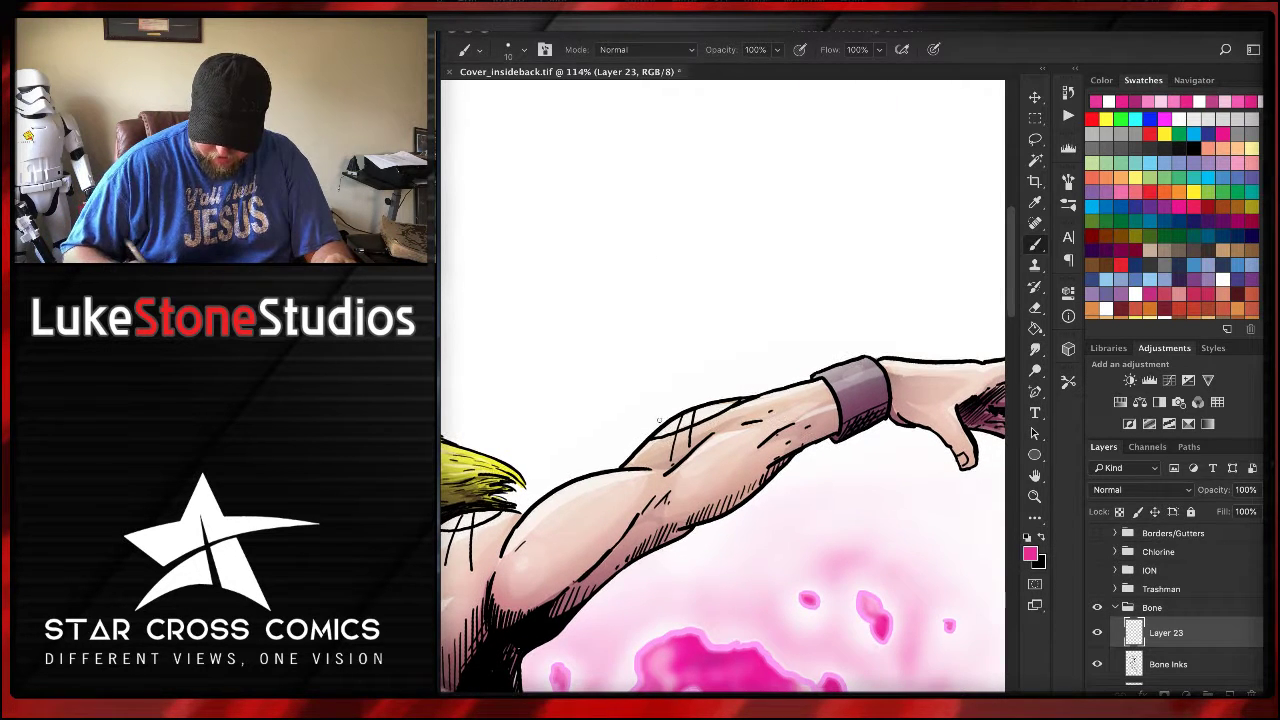
pyautogui.scroll(-1, 658, 420)
pyautogui.click(1035, 549)
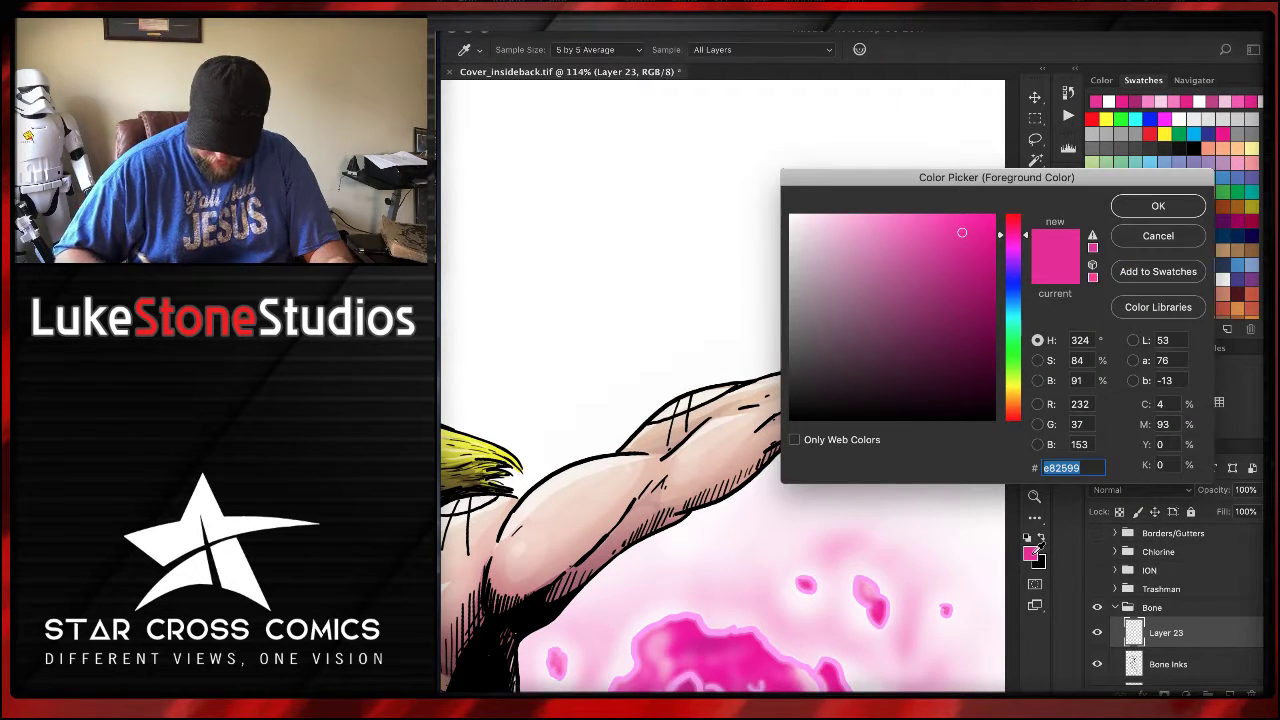
pyautogui.moveTo(900, 230); pyautogui.dragTo(762, 206)
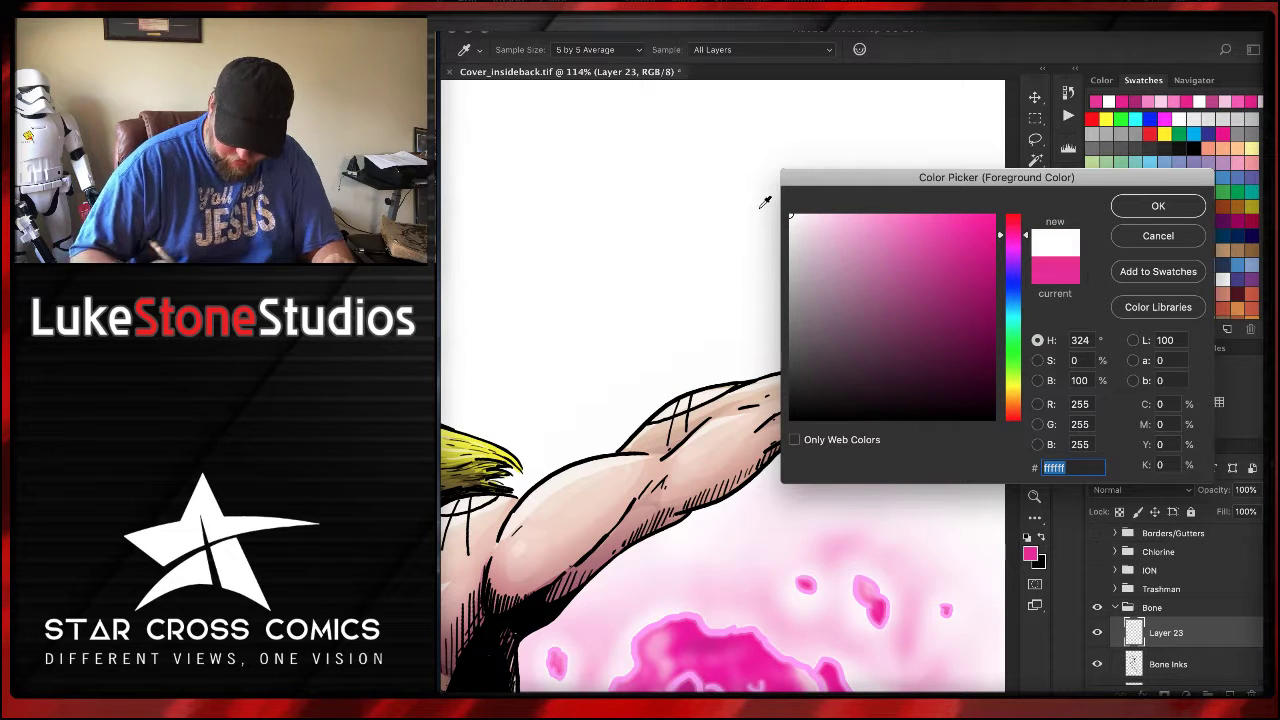
pyautogui.click(1160, 207)
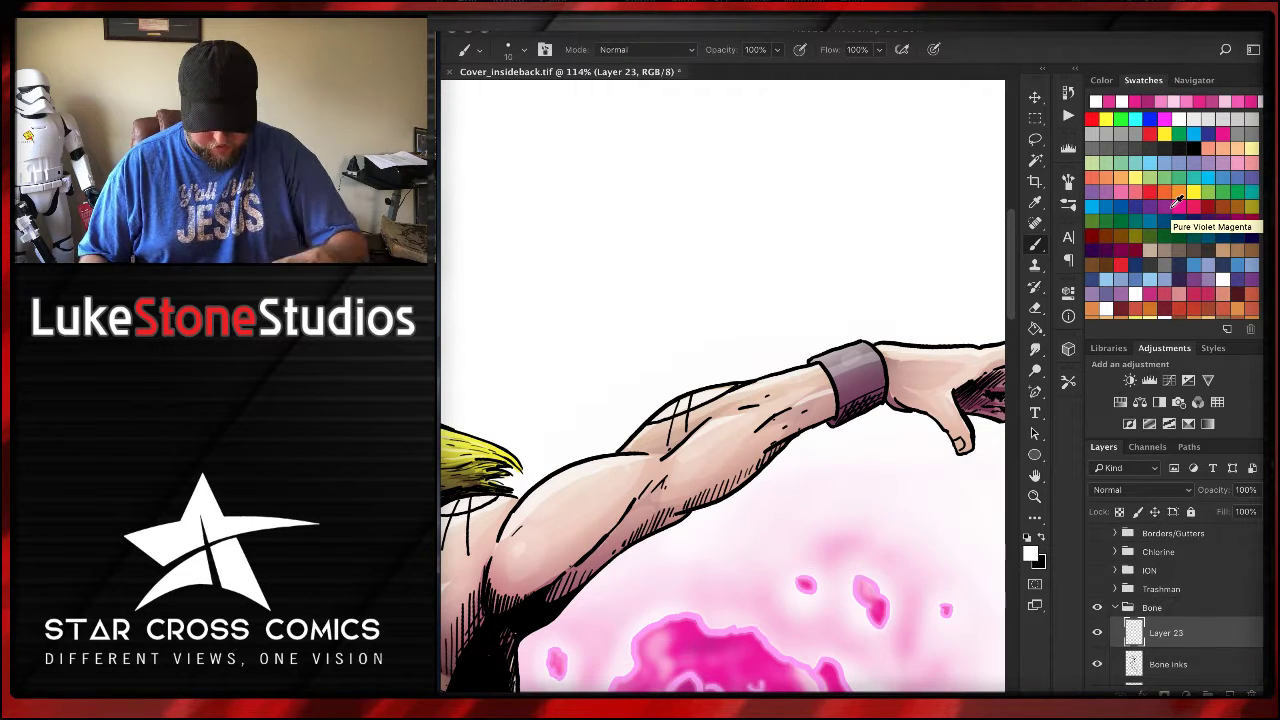
# - Trace the crossing black lines on the outstretched arm's forearm and shoulder in white with the 10 px inker brush on Layer 23
pyautogui.press('r')
pyautogui.moveTo(645, 332); pyautogui.dragTo(629, 391)
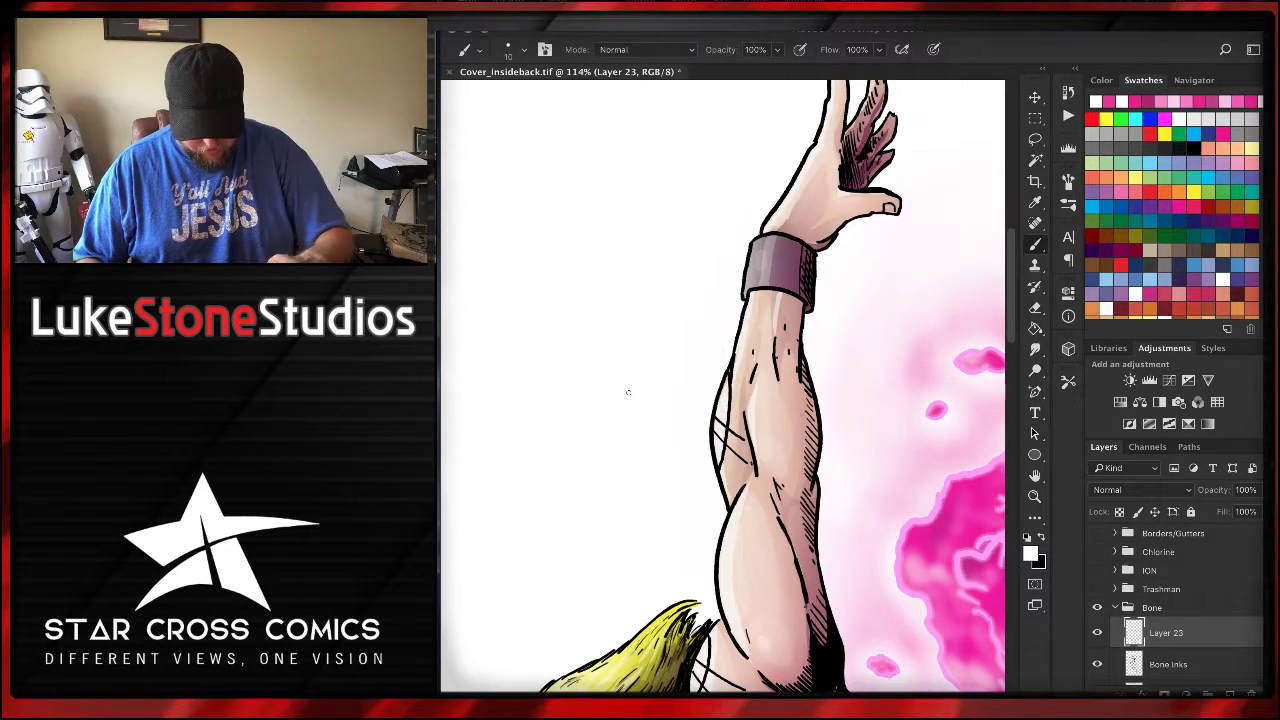
pyautogui.hscroll(3, 629, 391)
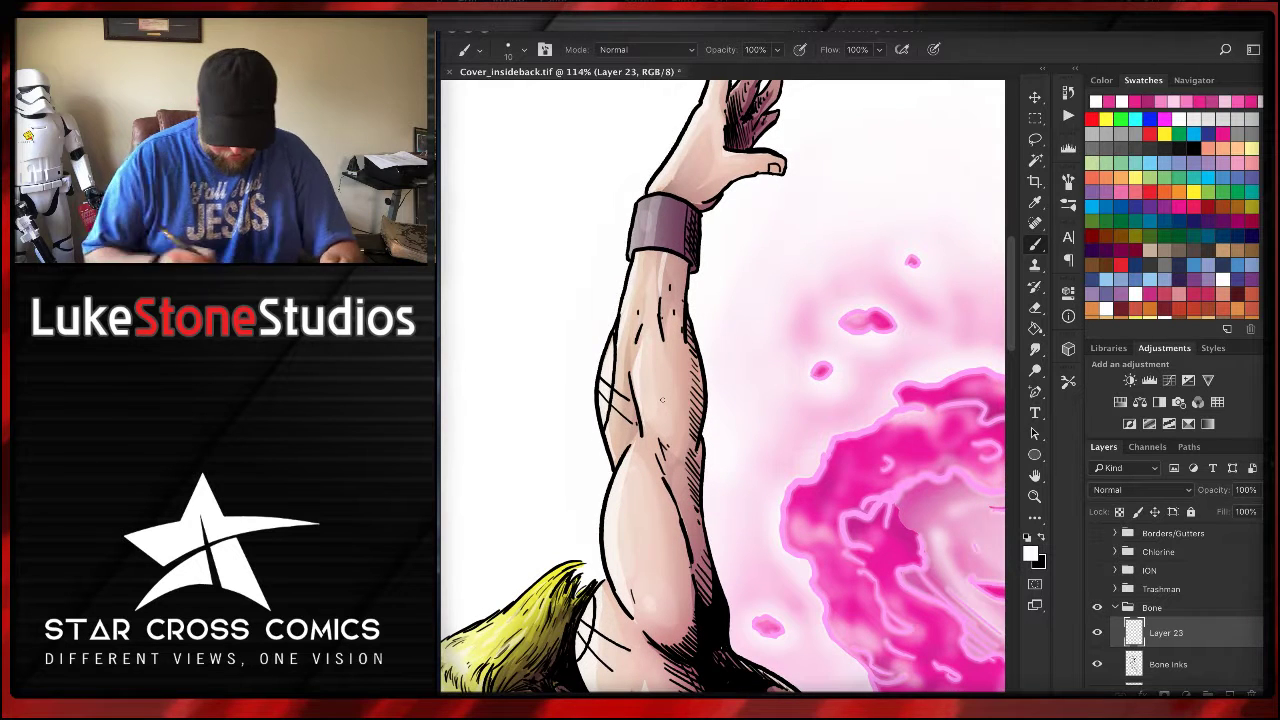
pyautogui.moveTo(613, 333); pyautogui.dragTo(615, 375)
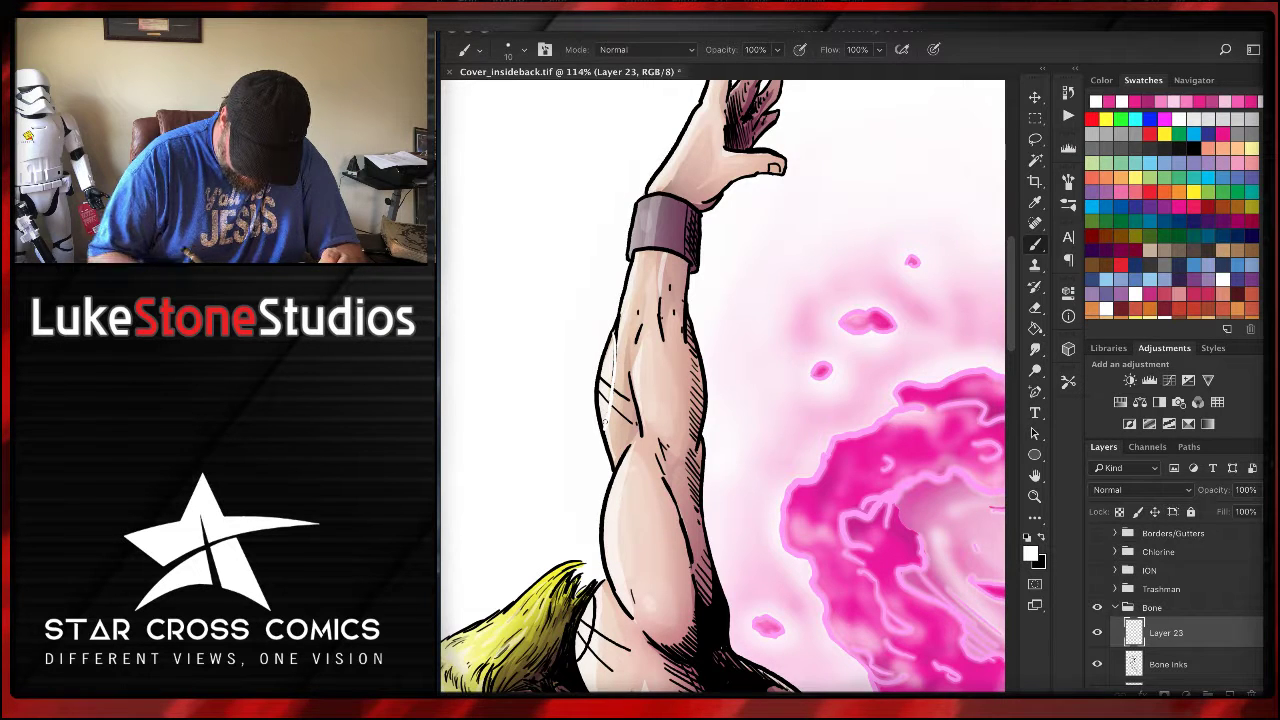
pyautogui.moveTo(604, 397); pyautogui.dragTo(632, 424)
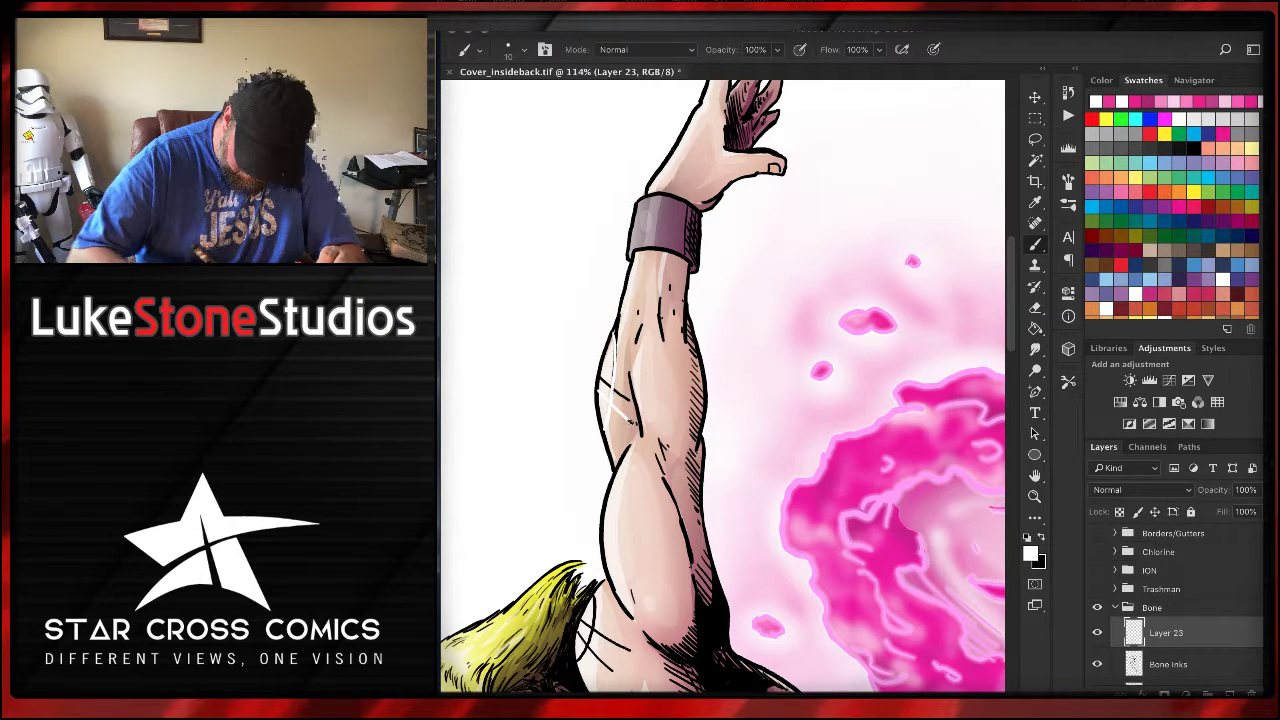
pyautogui.moveTo(599, 378); pyautogui.dragTo(622, 395)
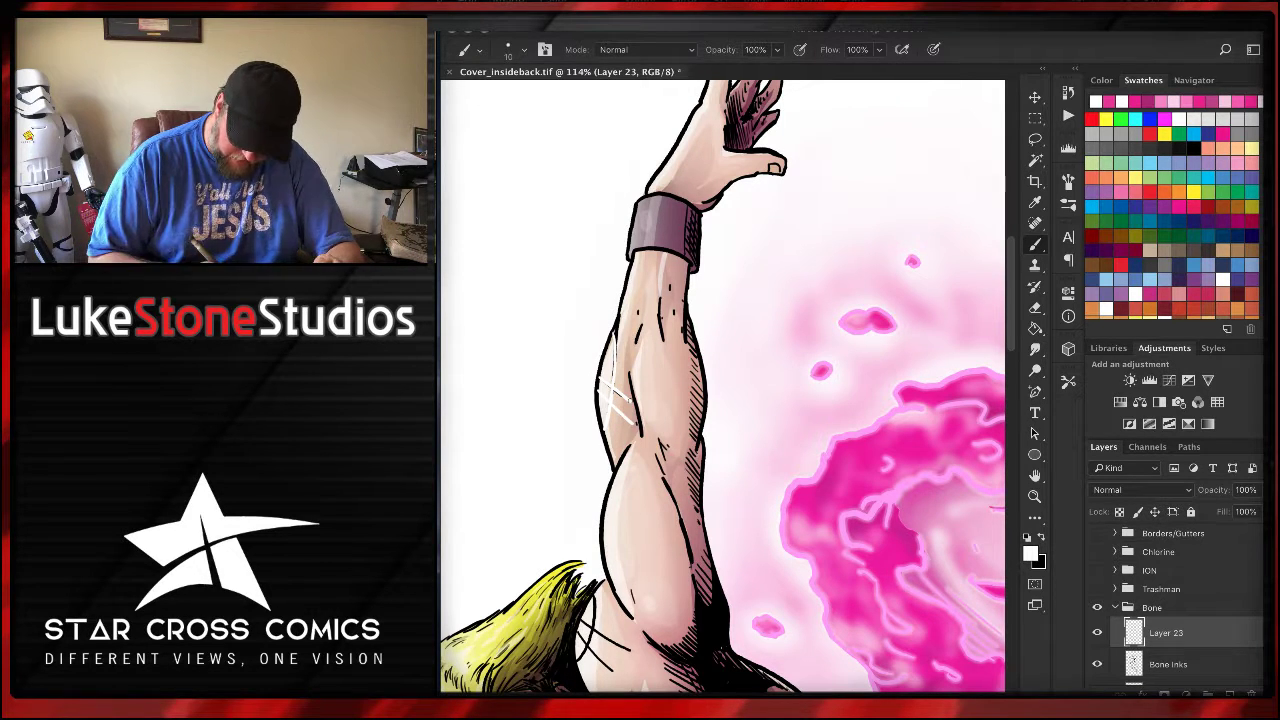
pyautogui.moveTo(596, 610); pyautogui.dragTo(582, 654)
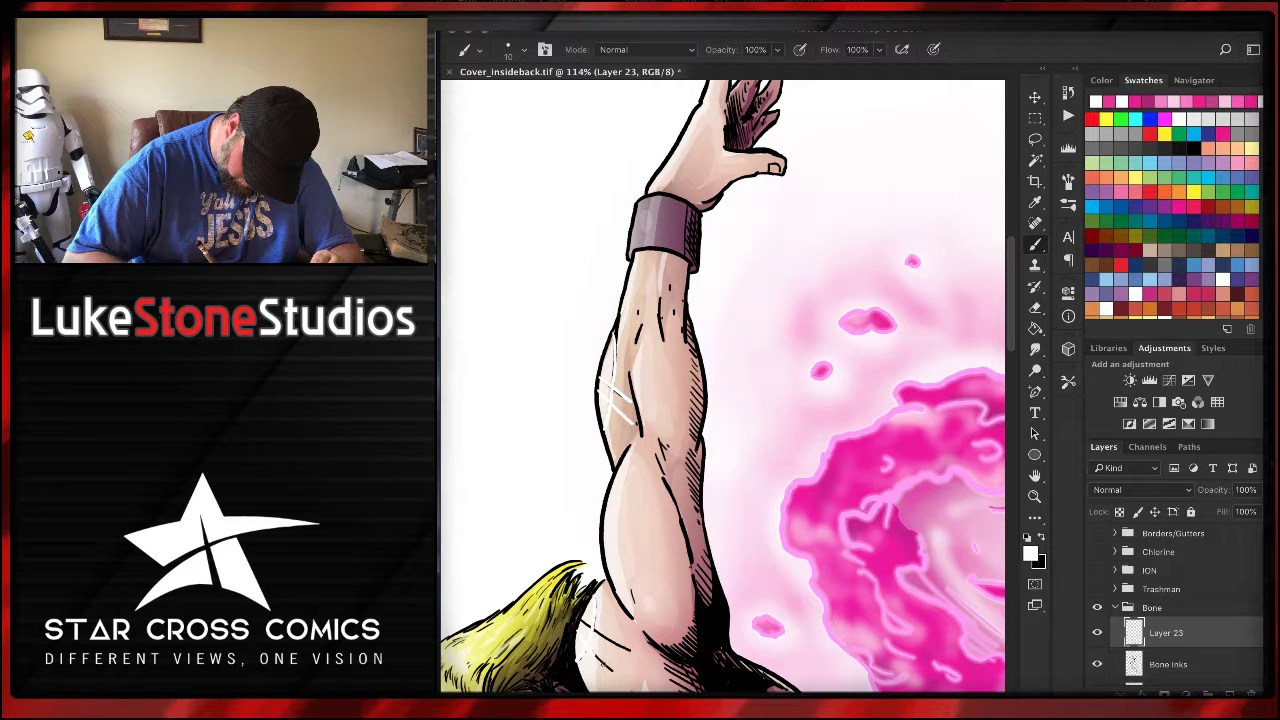
pyautogui.moveTo(594, 652); pyautogui.dragTo(614, 672)
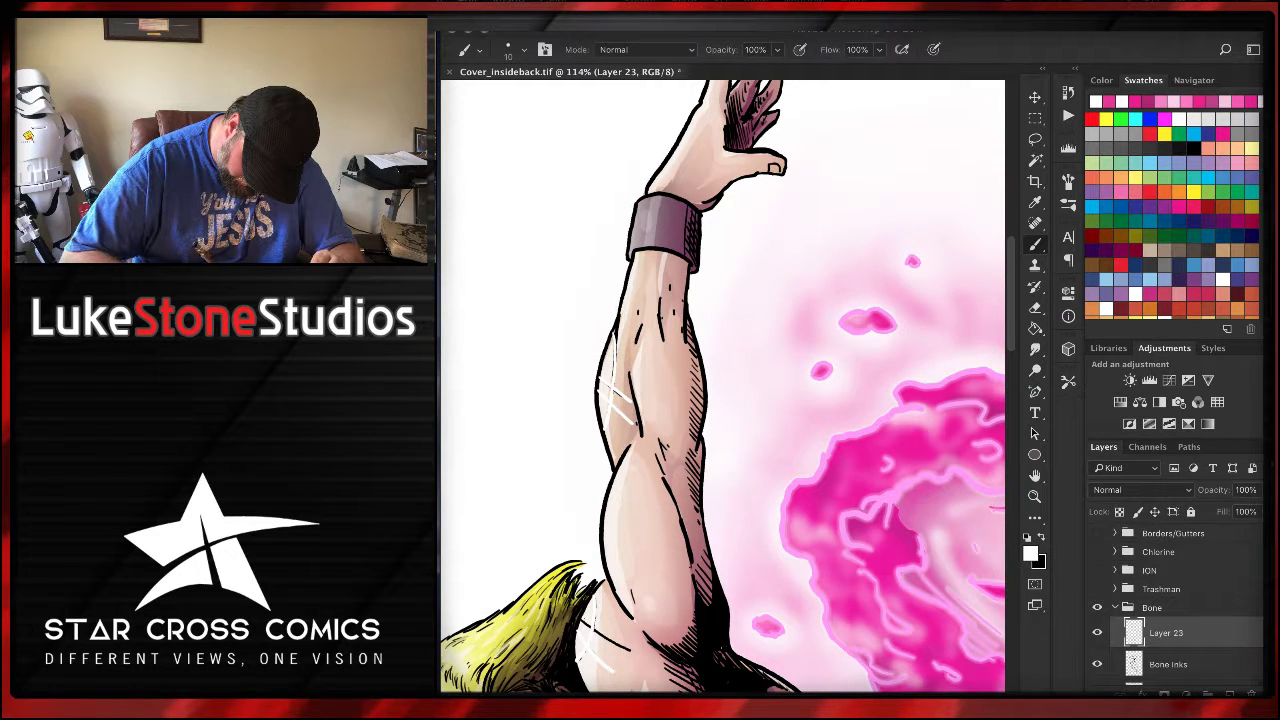
pyautogui.moveTo(586, 626); pyautogui.dragTo(630, 652)
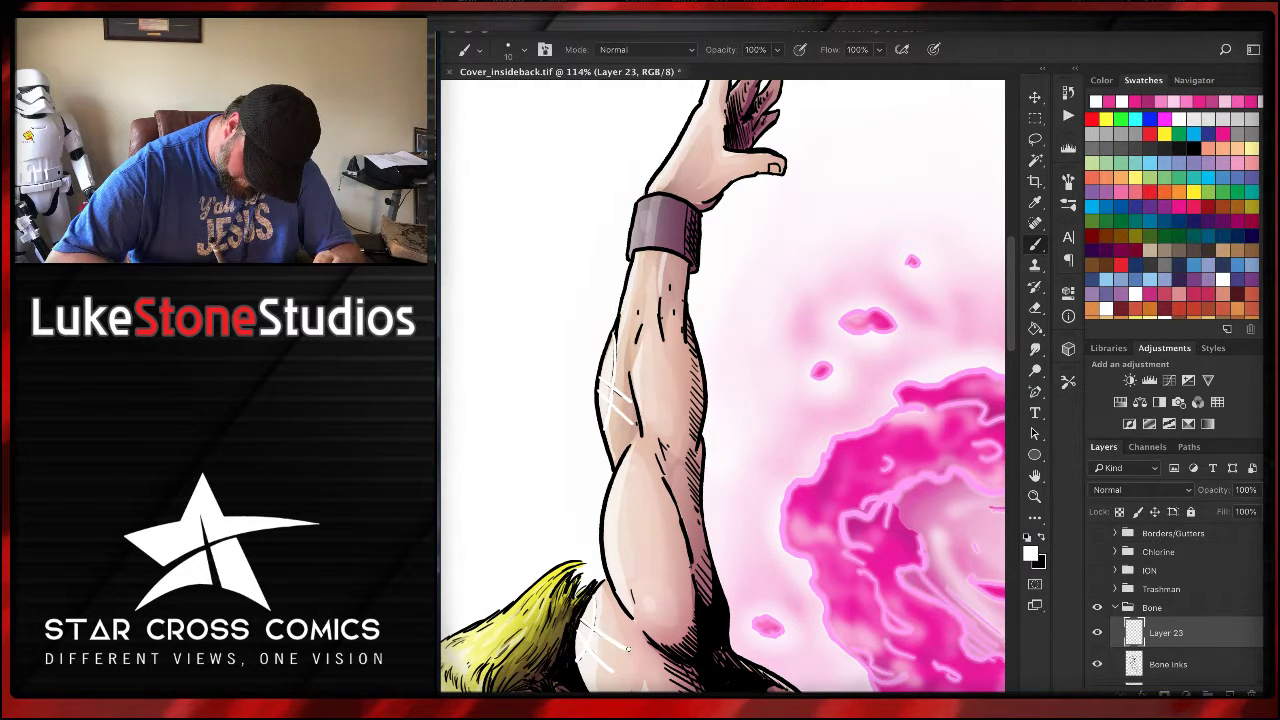
pyautogui.scroll(-8, 628, 649)
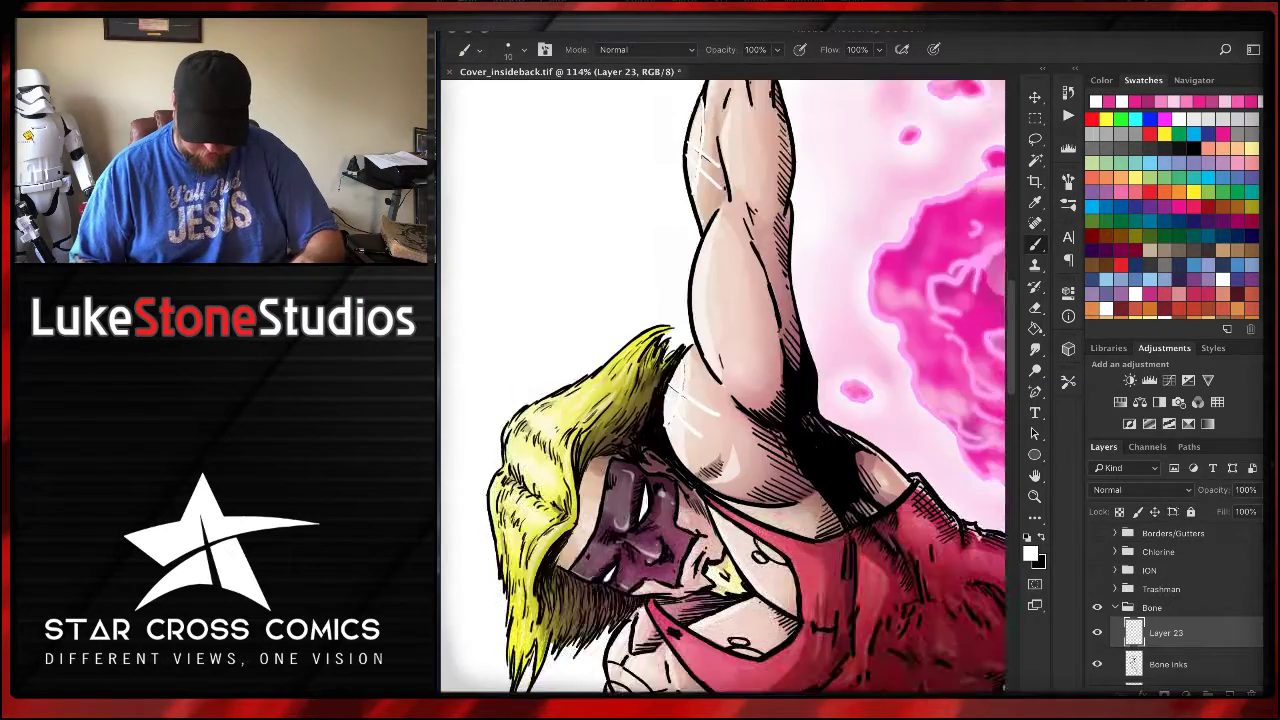
pyautogui.scroll(-1, 574, 486)
pyautogui.hscroll(1, 574, 486)
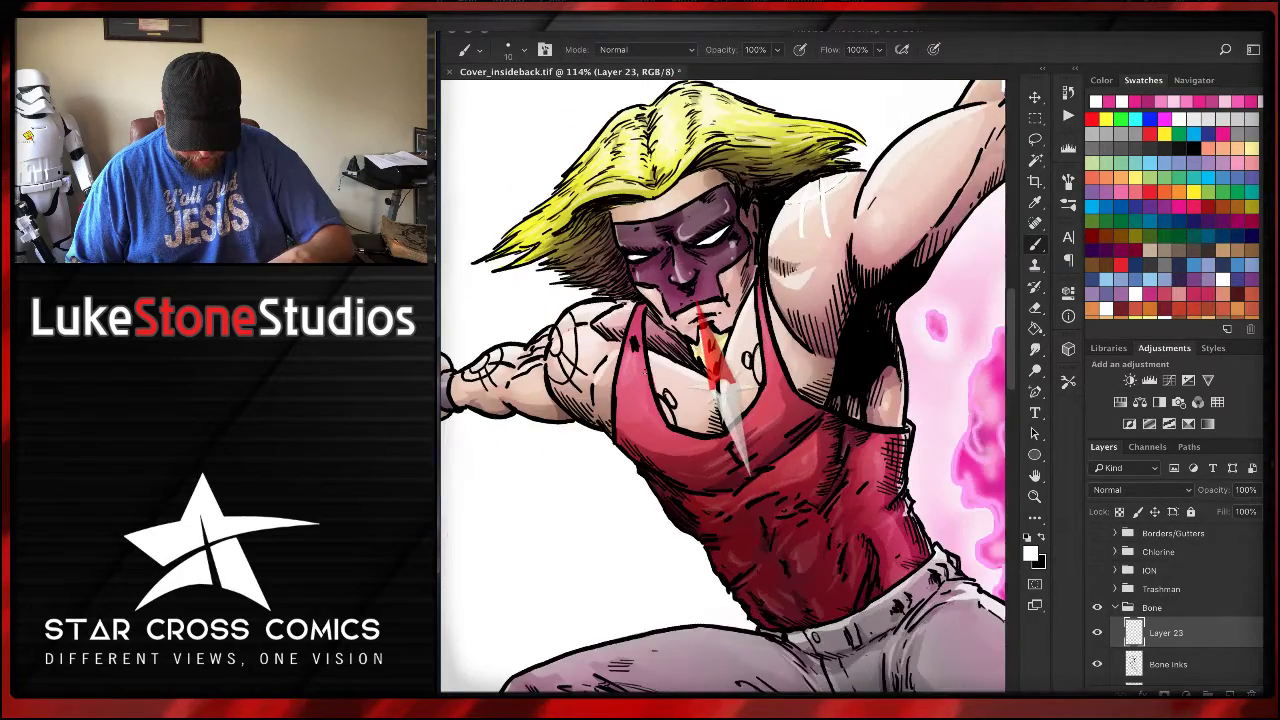
# - Trace the two looped markings on the figure's chest in white with the 10 px brush on Layer 23
pyautogui.hscroll(2, 683, 388)
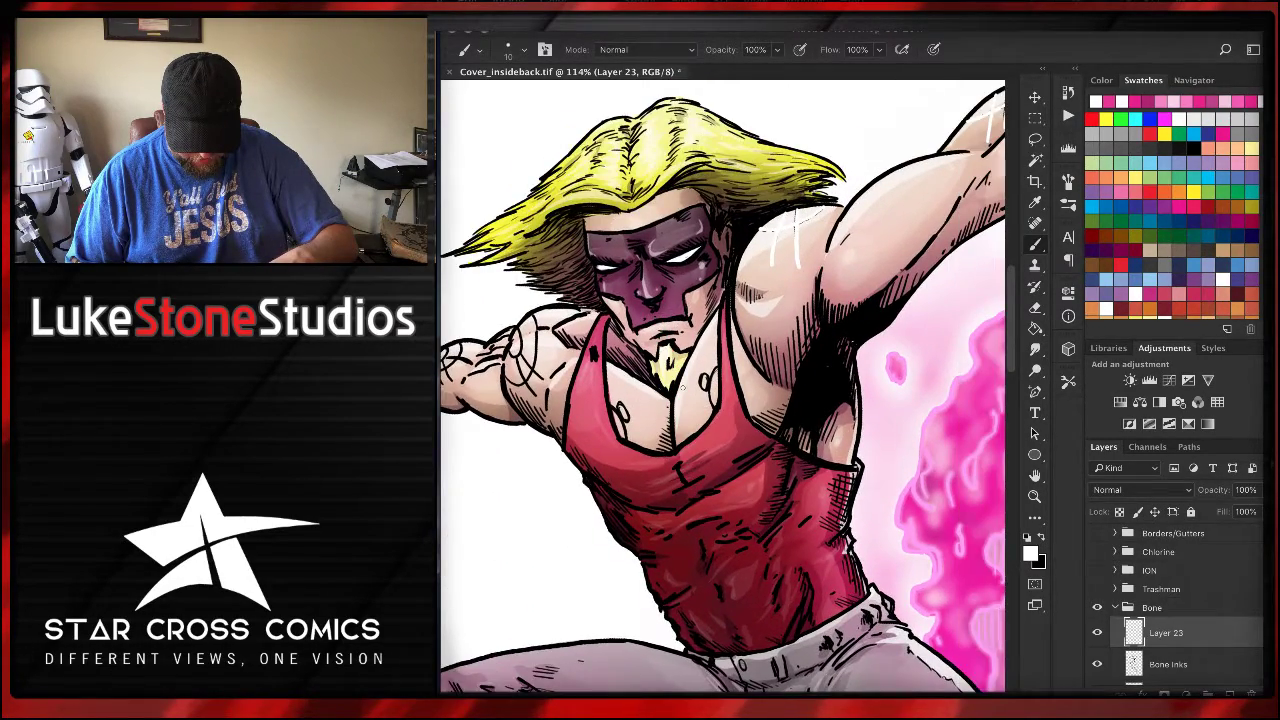
pyautogui.scroll(1, 683, 388)
pyautogui.hscroll(1, 683, 388)
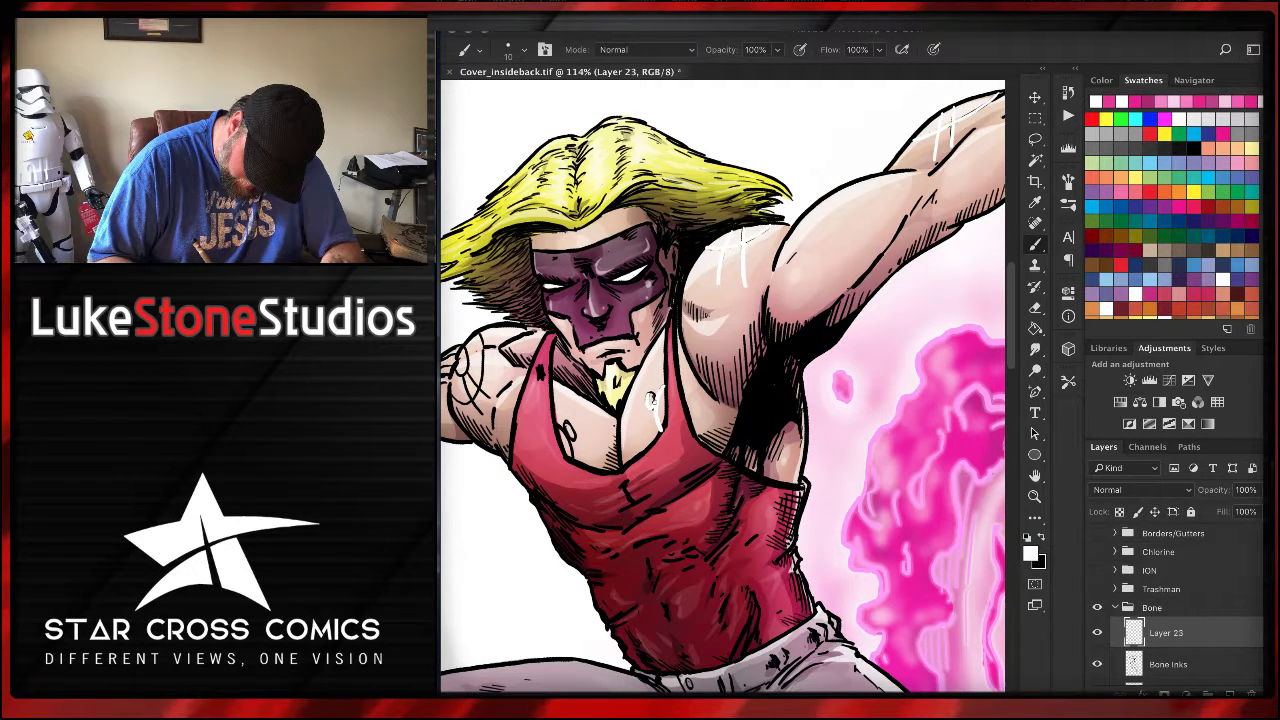
pyautogui.moveTo(652, 408); pyautogui.dragTo(648, 392)
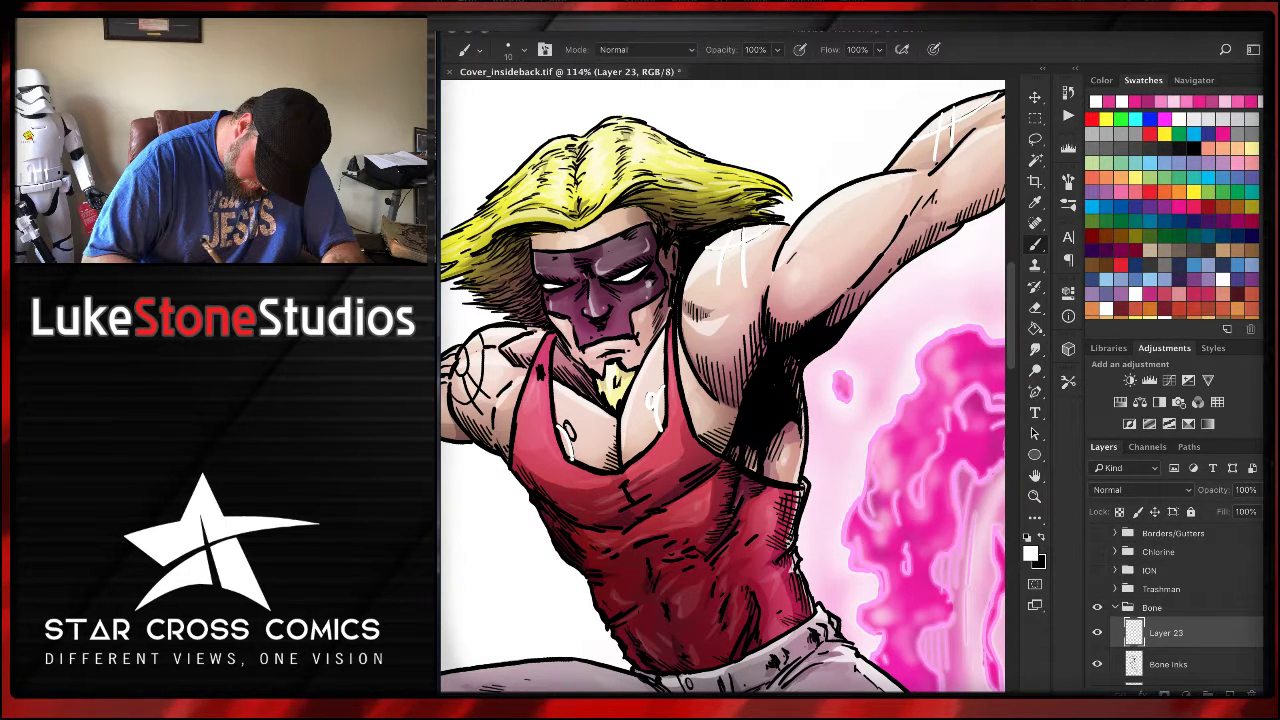
pyautogui.moveTo(568, 428); pyautogui.dragTo(573, 440)
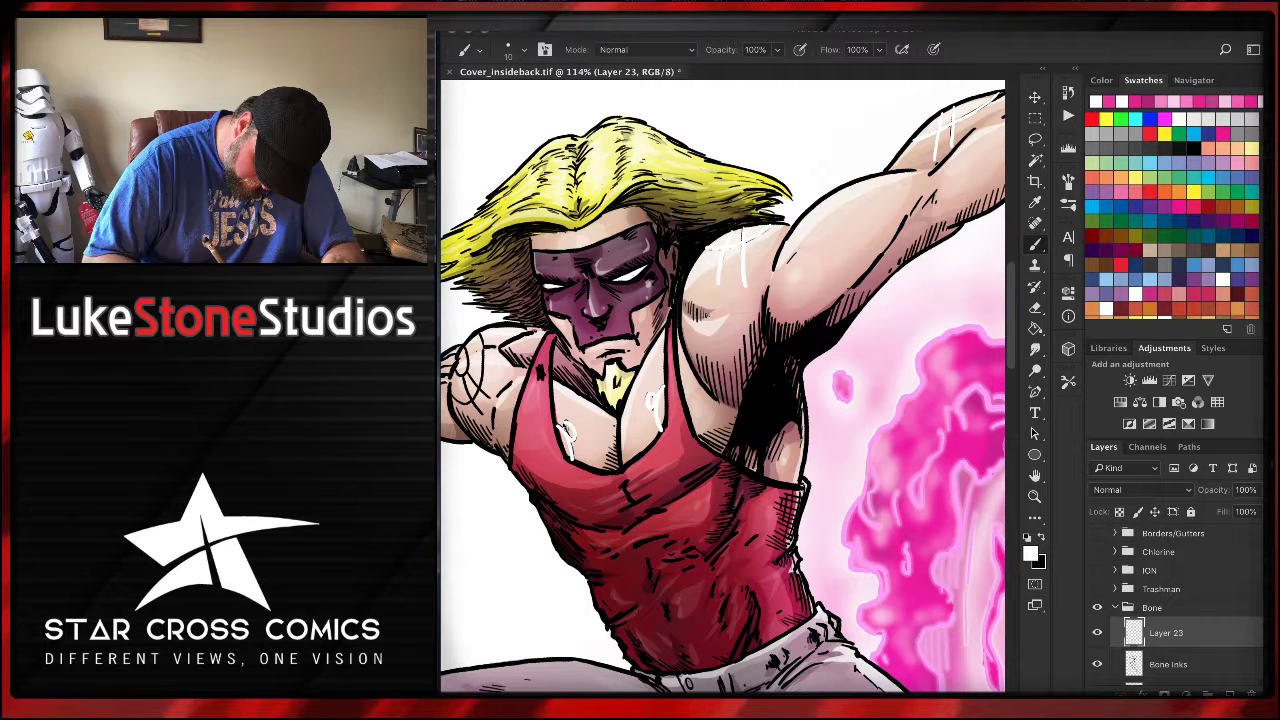
# - Trace the curved and crossing markings on the shoulder and forearm of the figure's other arm in white on Layer 23
pyautogui.moveTo(560, 390)
pyautogui.mouseDown()
pyautogui.moveTo(728, 417)
pyautogui.moveTo(802, 456)
pyautogui.mouseUp()
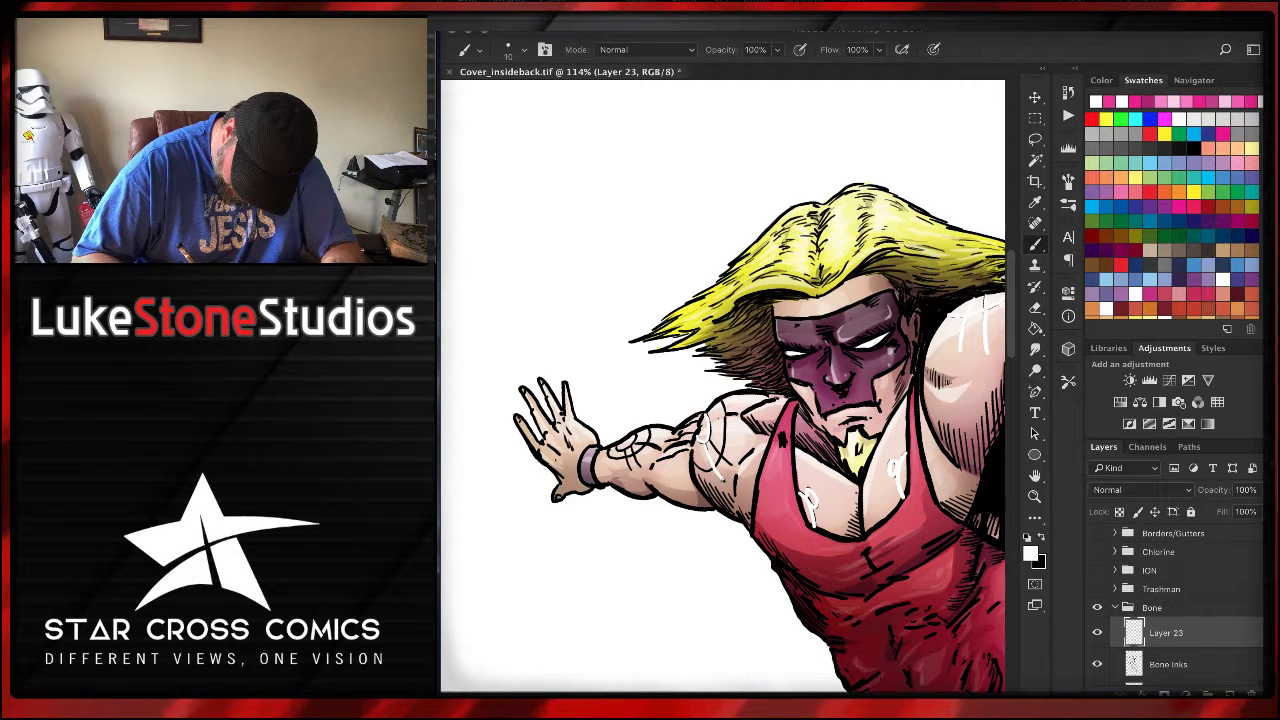
pyautogui.moveTo(712, 446); pyautogui.dragTo(727, 462)
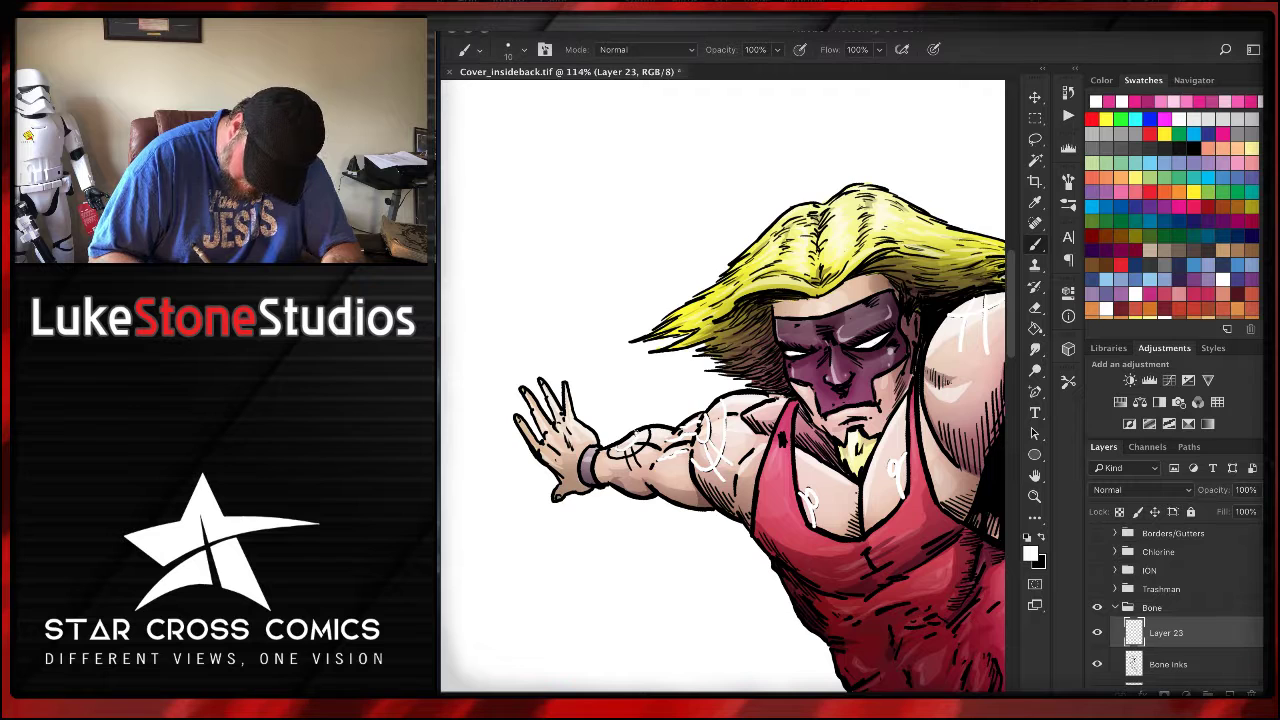
pyautogui.moveTo(606, 455); pyautogui.dragTo(638, 450)
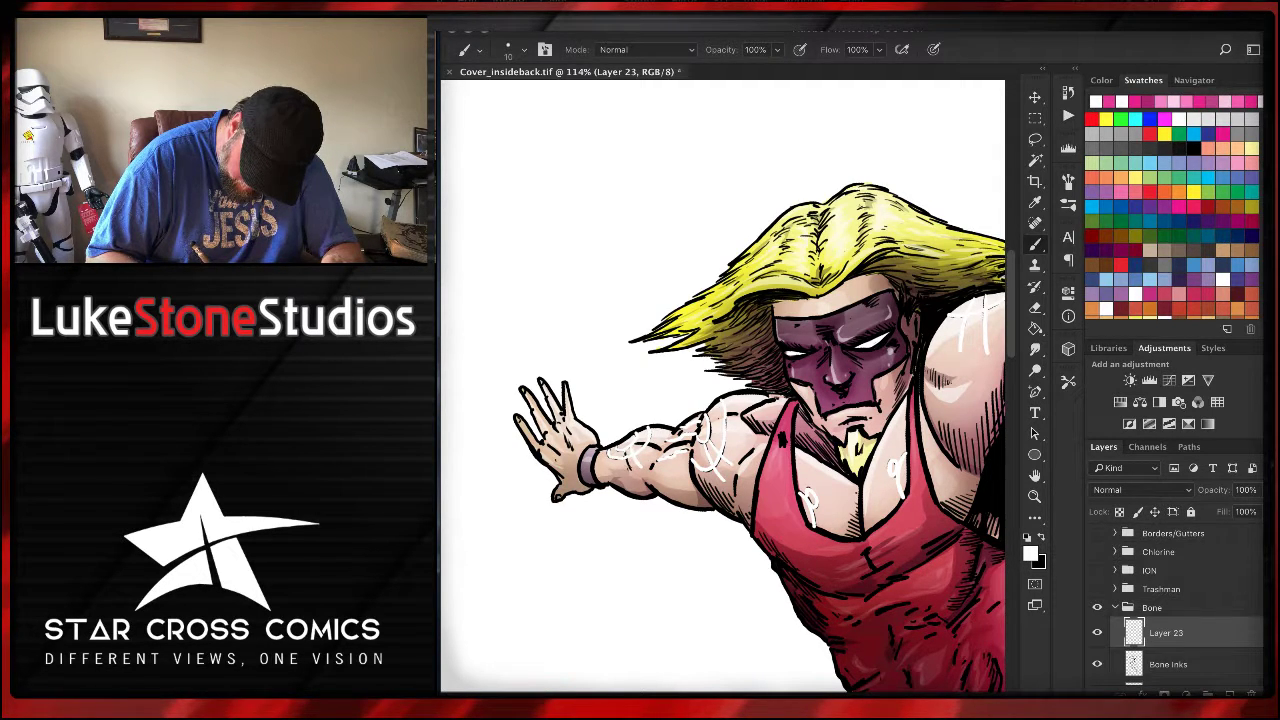
# - Add a white Outer Glow layer style to Layer 23 and set its opacity to 100%
pyautogui.scroll(-5, 688, 444)
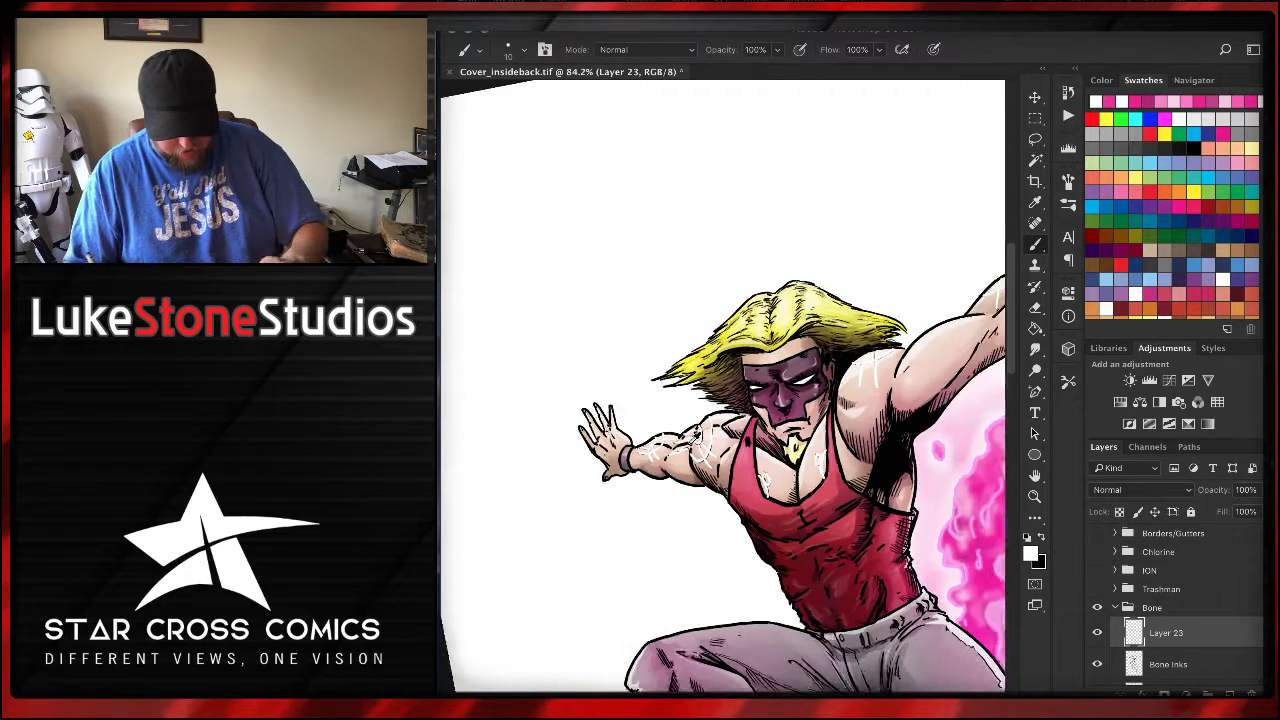
pyautogui.moveTo(776, 395); pyautogui.dragTo(628, 344)
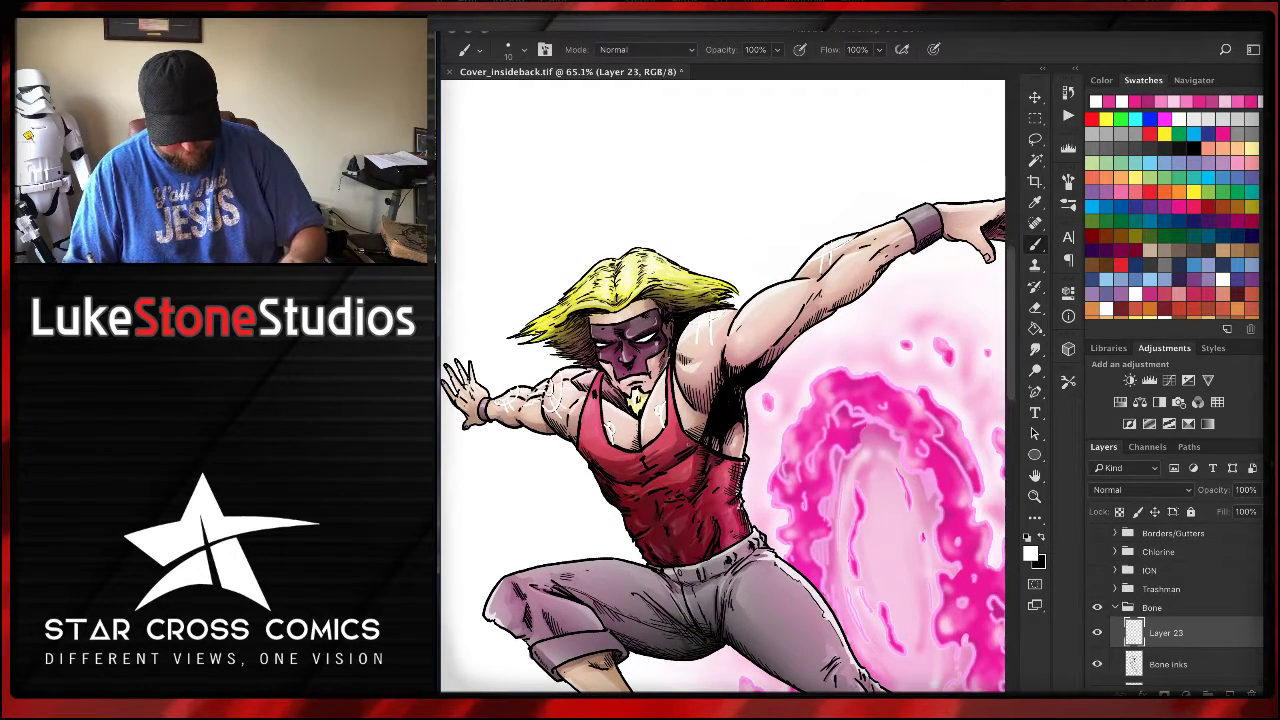
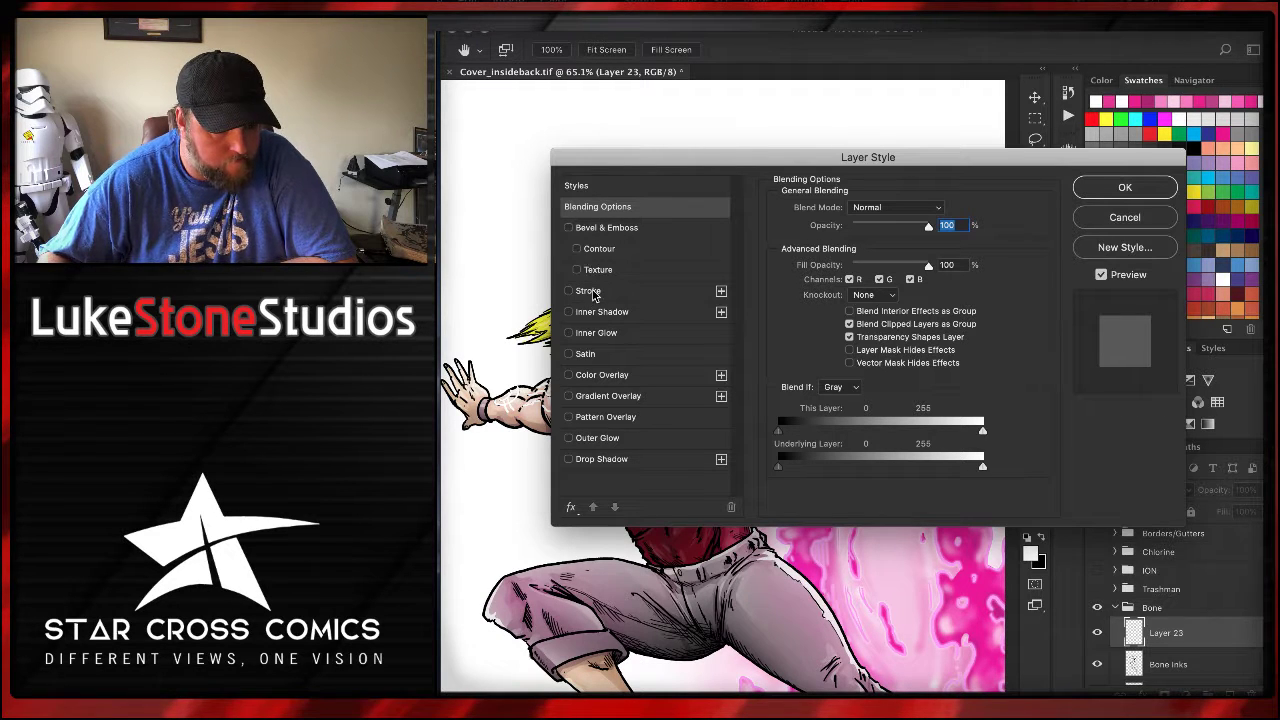
pyautogui.click(603, 439)
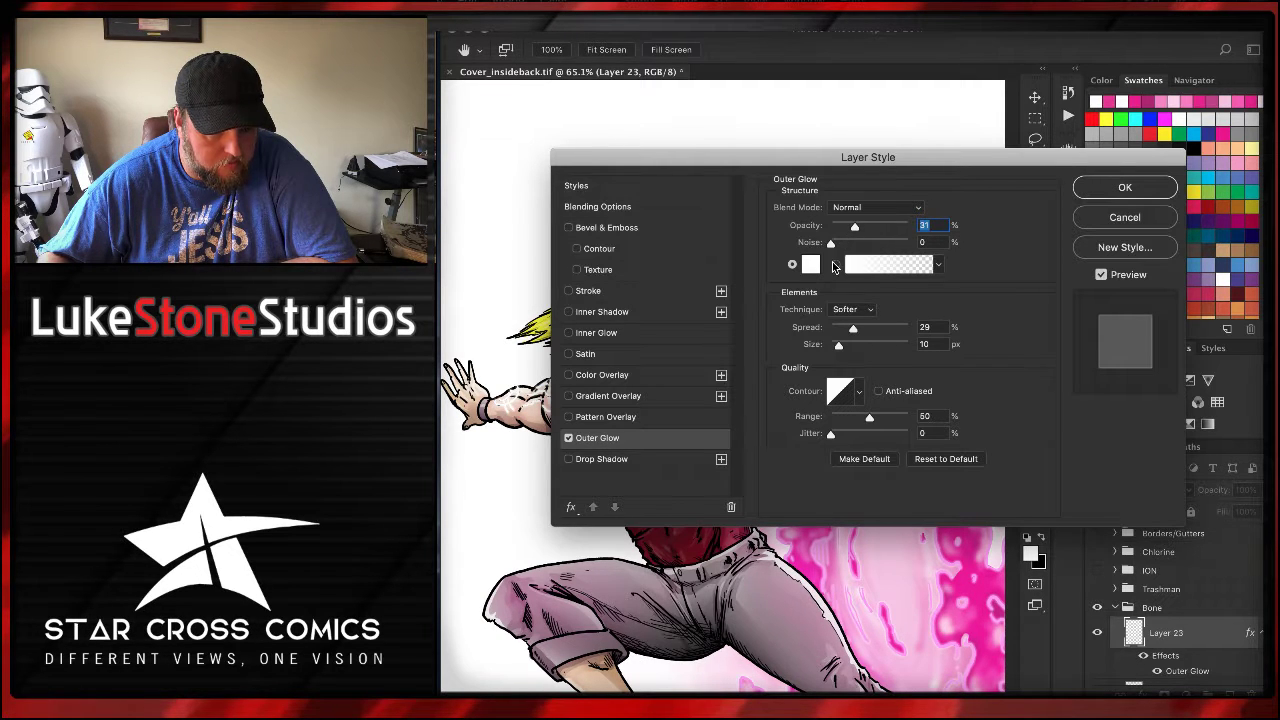
pyautogui.moveTo(793, 166); pyautogui.dragTo(1053, 163)
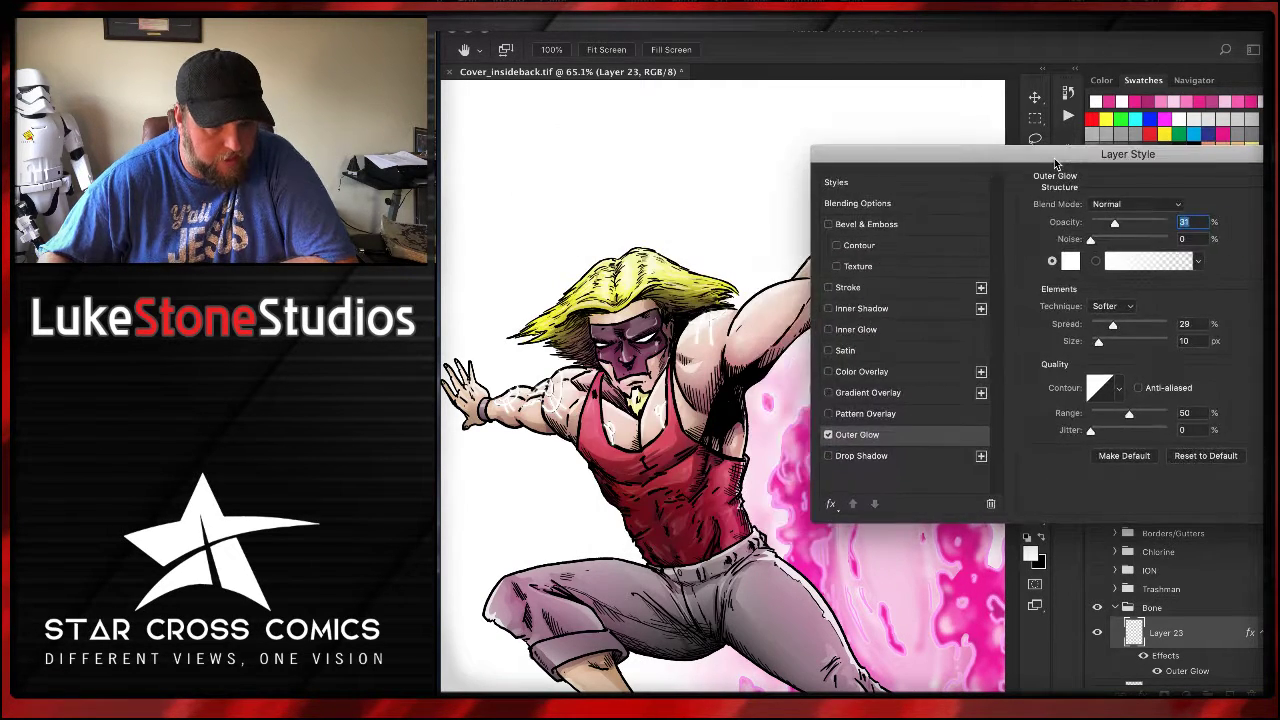
pyautogui.scroll(4, 627, 418)
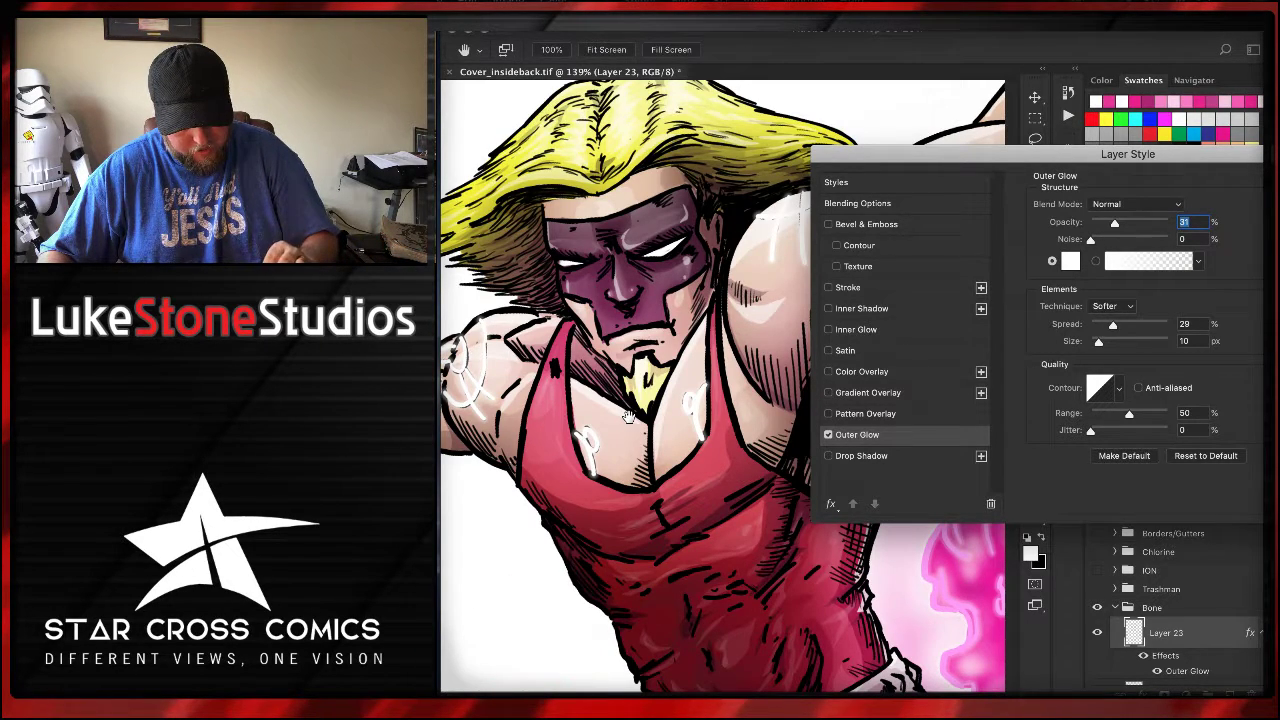
pyautogui.scroll(1, 627, 418)
pyautogui.scroll(3, 627, 418)
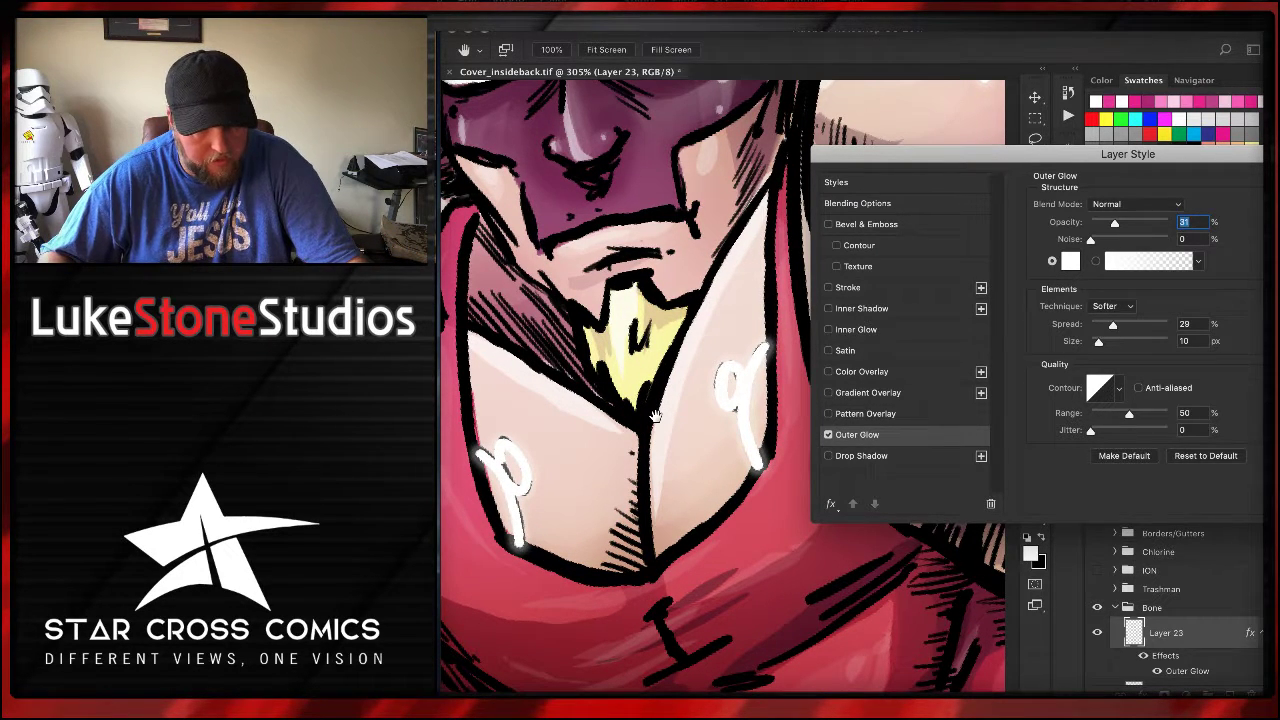
pyautogui.moveTo(1115, 224)
pyautogui.mouseDown()
pyautogui.moveTo(1165, 226)
pyautogui.moveTo(1158, 240)
pyautogui.mouseUp()
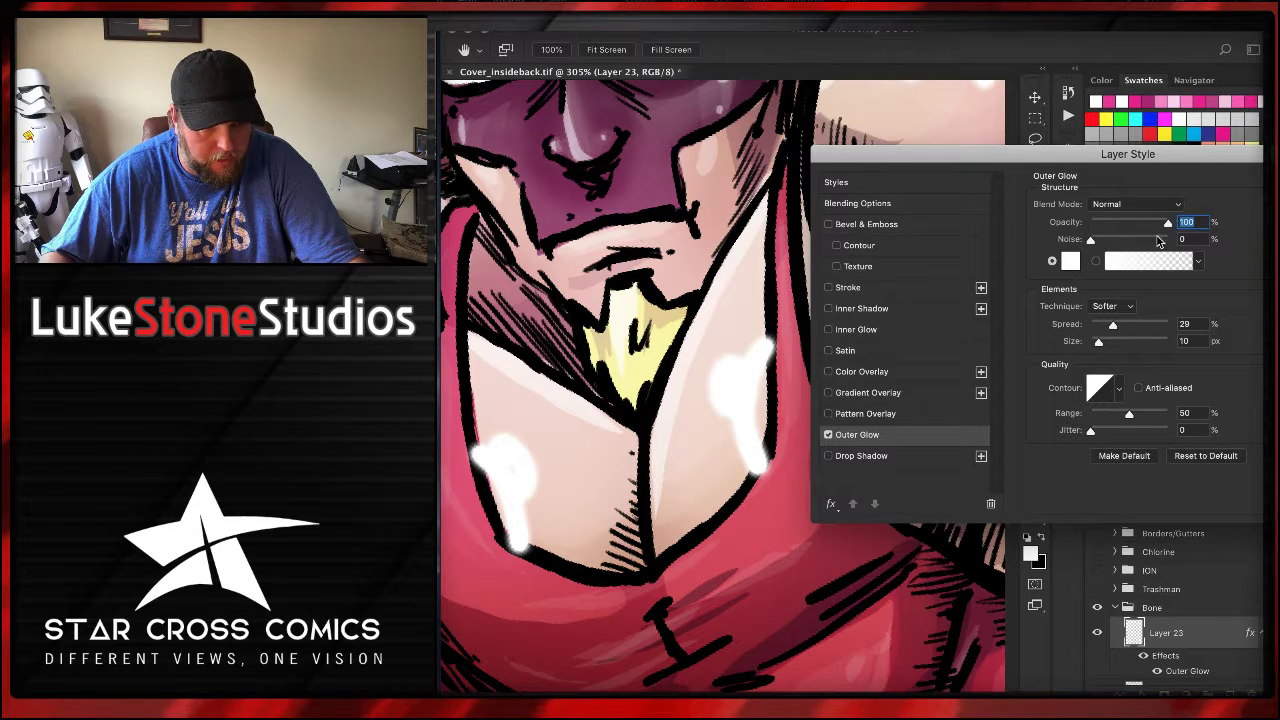
# - Set the spread of Layer 23's outer glow to 7% and its size to 2 px
pyautogui.click(1097, 325)
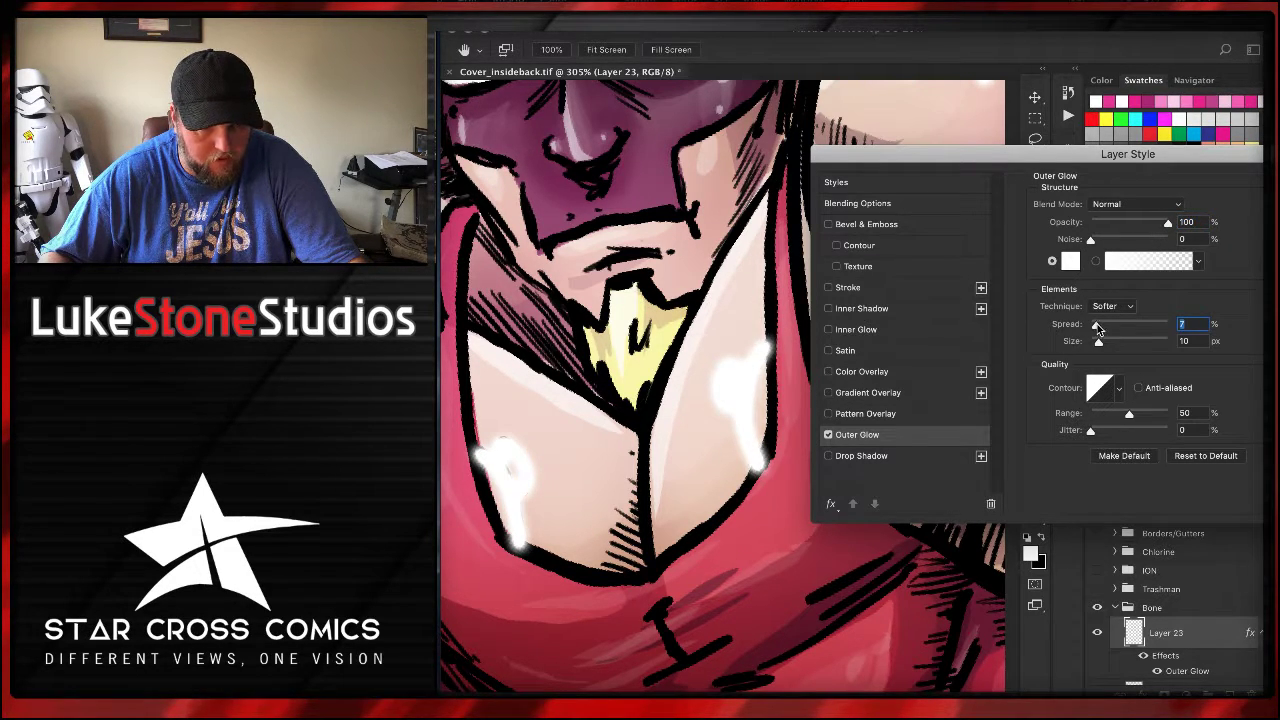
pyautogui.moveTo(1097, 343); pyautogui.dragTo(1088, 347)
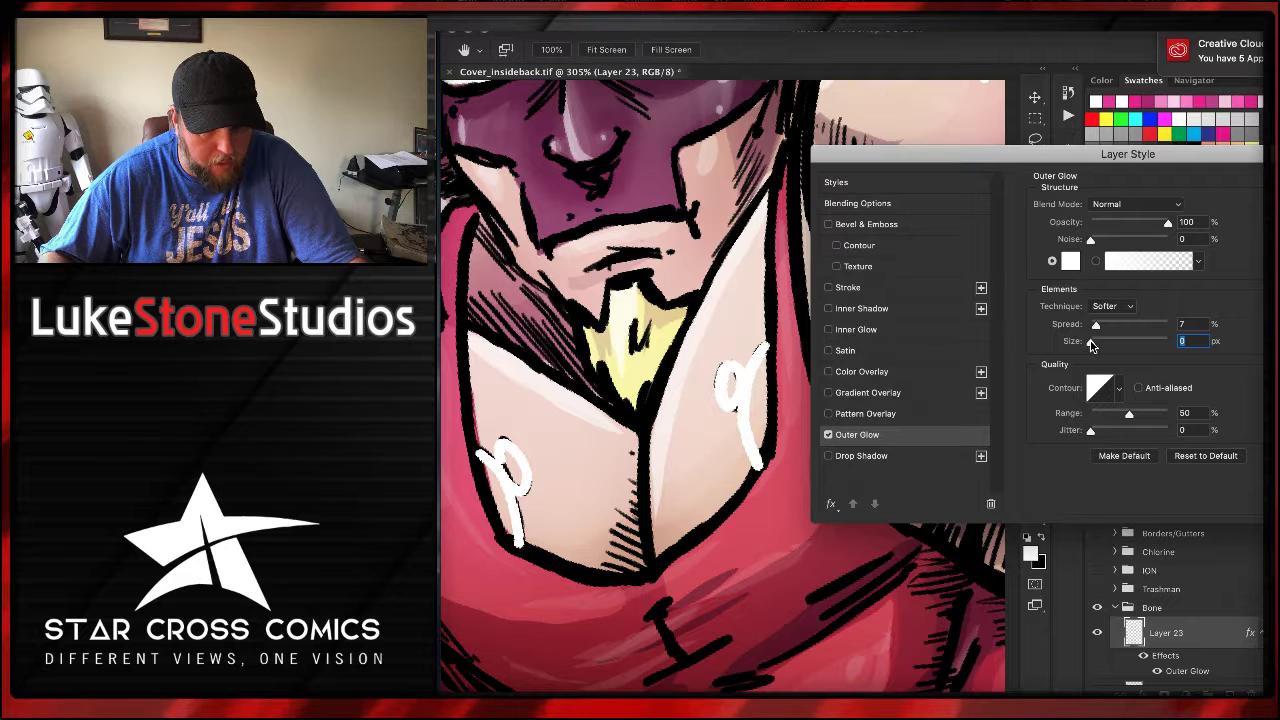
pyautogui.moveTo(1090, 345); pyautogui.dragTo(1095, 345)
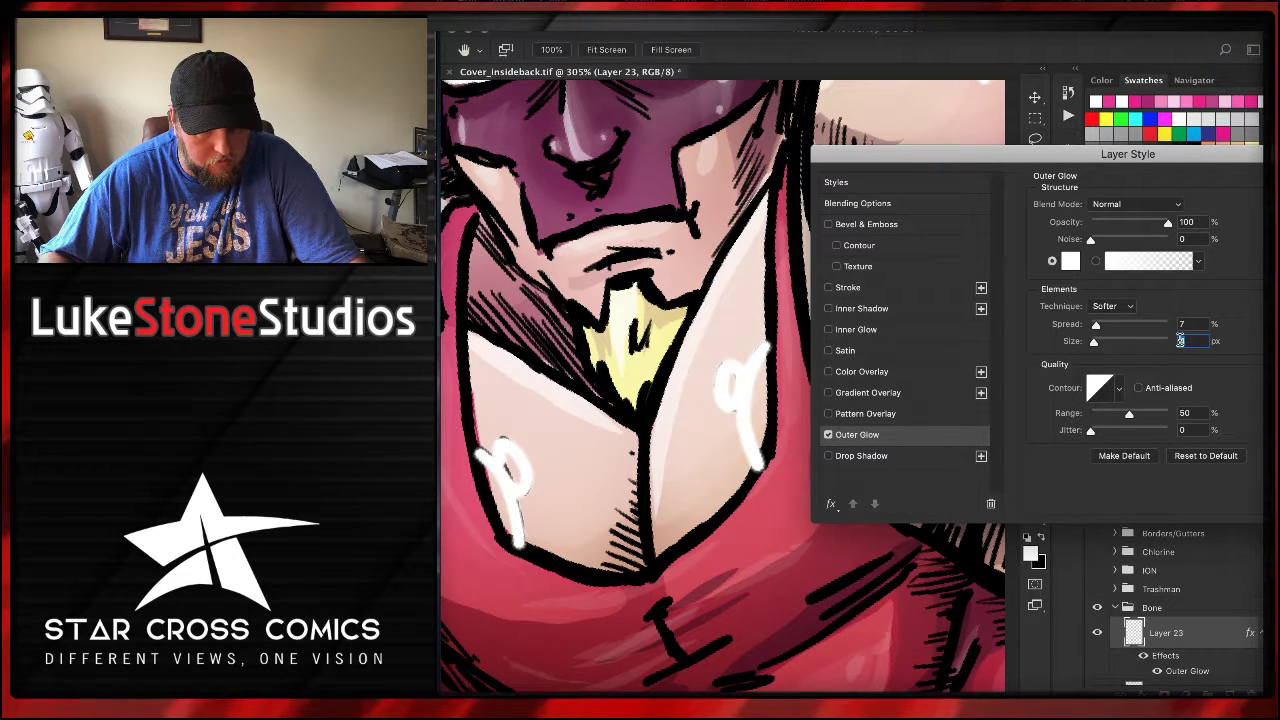
pyautogui.write('2')
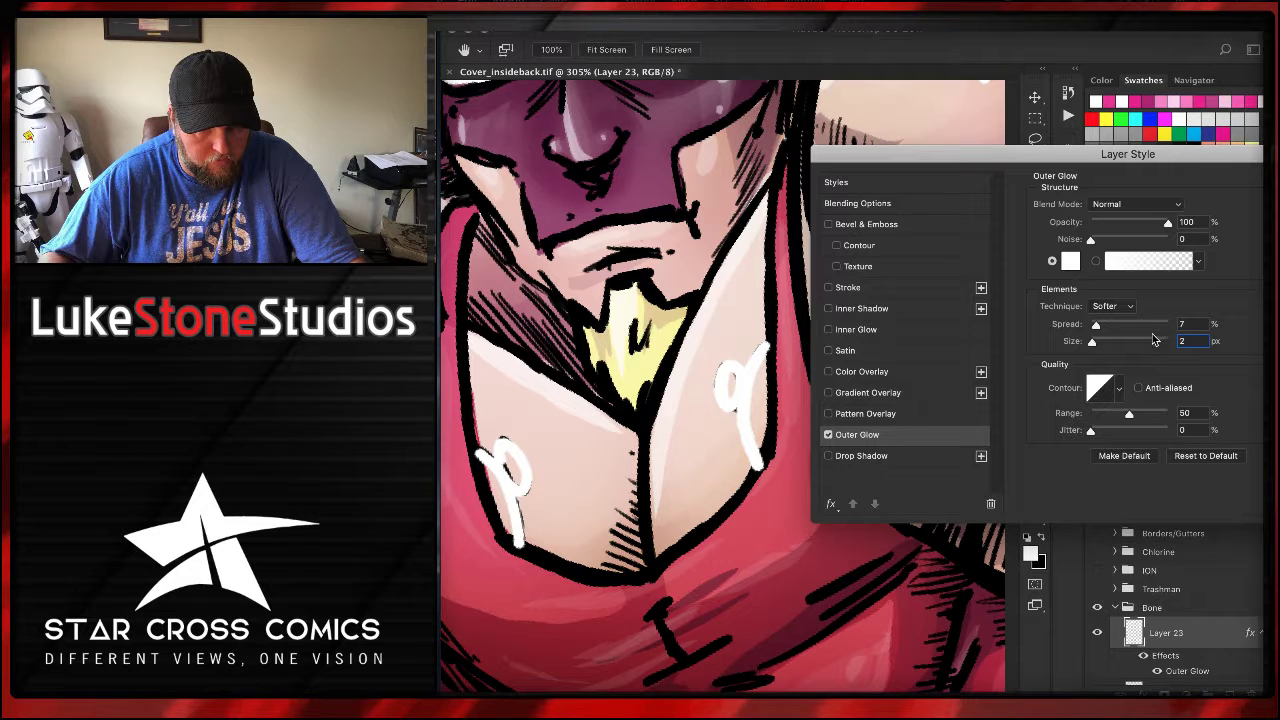
# - Try lower spread values for Layer 23's outer glow, settle on 4%, and apply the layer style
pyautogui.click(1205, 324)
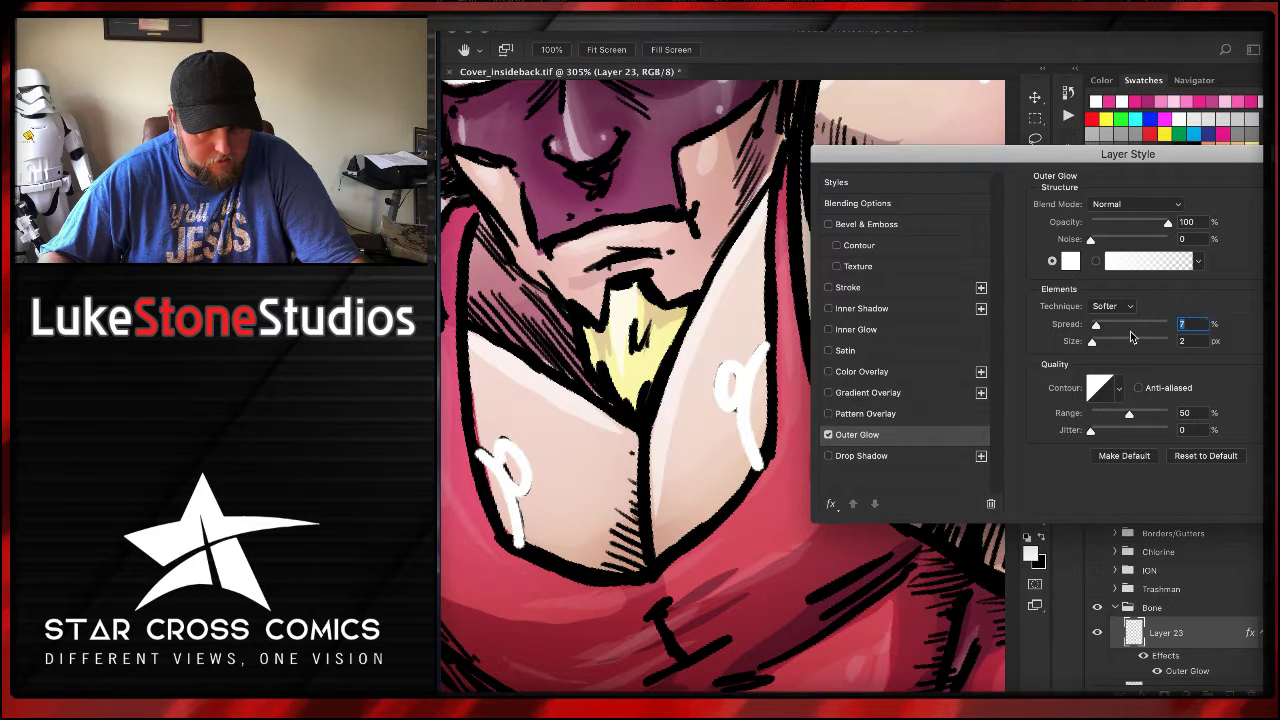
pyautogui.moveTo(1097, 329); pyautogui.dragTo(1178, 338)
pyautogui.write('0')
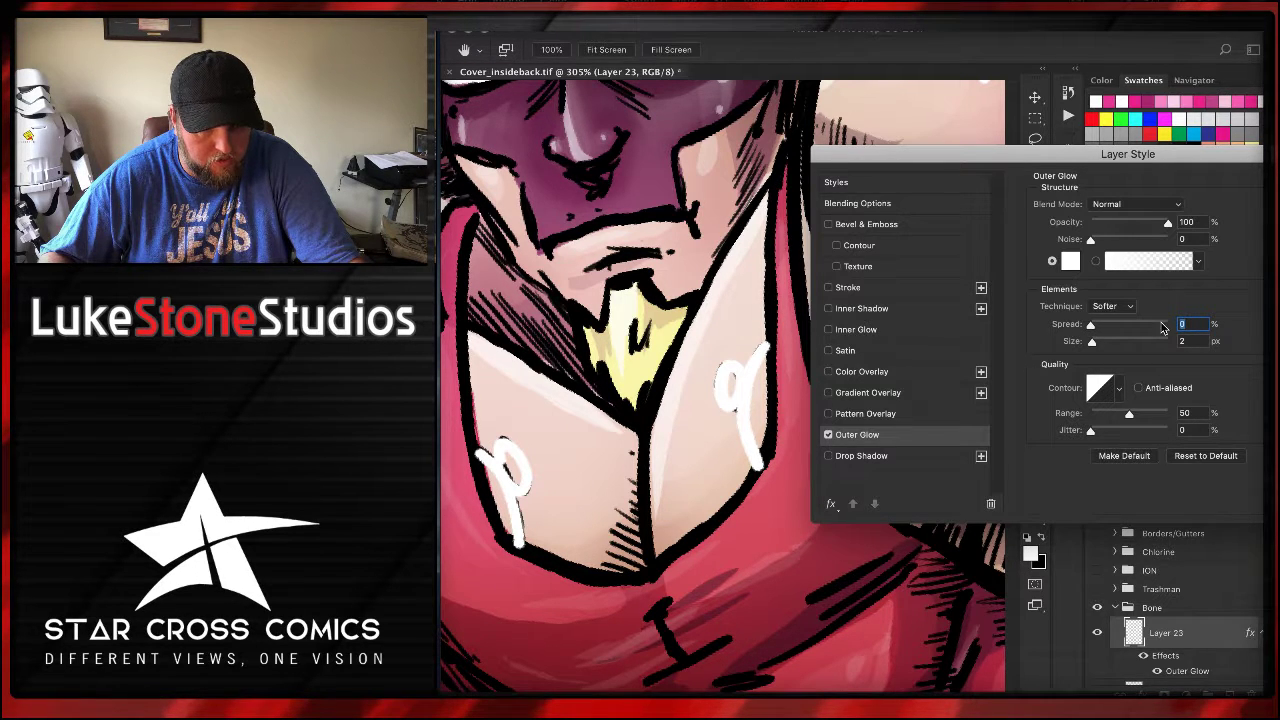
pyautogui.write('2')
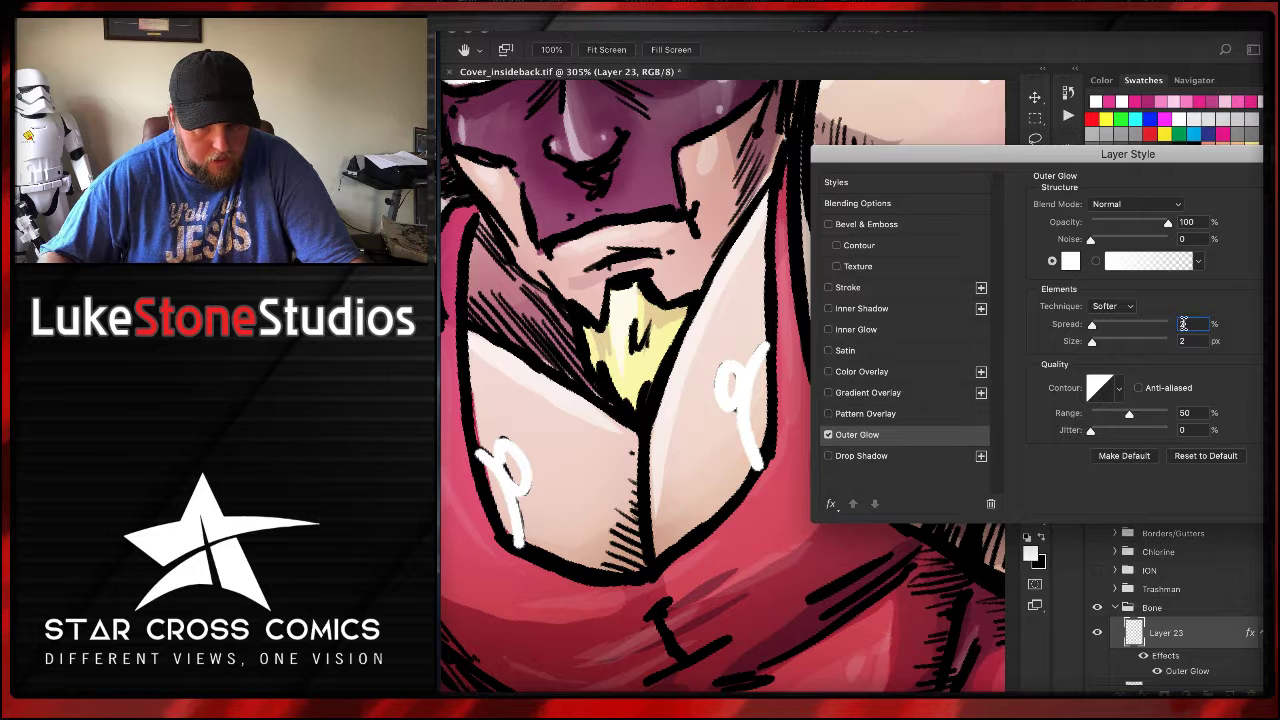
pyautogui.moveTo(1203, 325); pyautogui.dragTo(1172, 325)
pyautogui.press('Up')
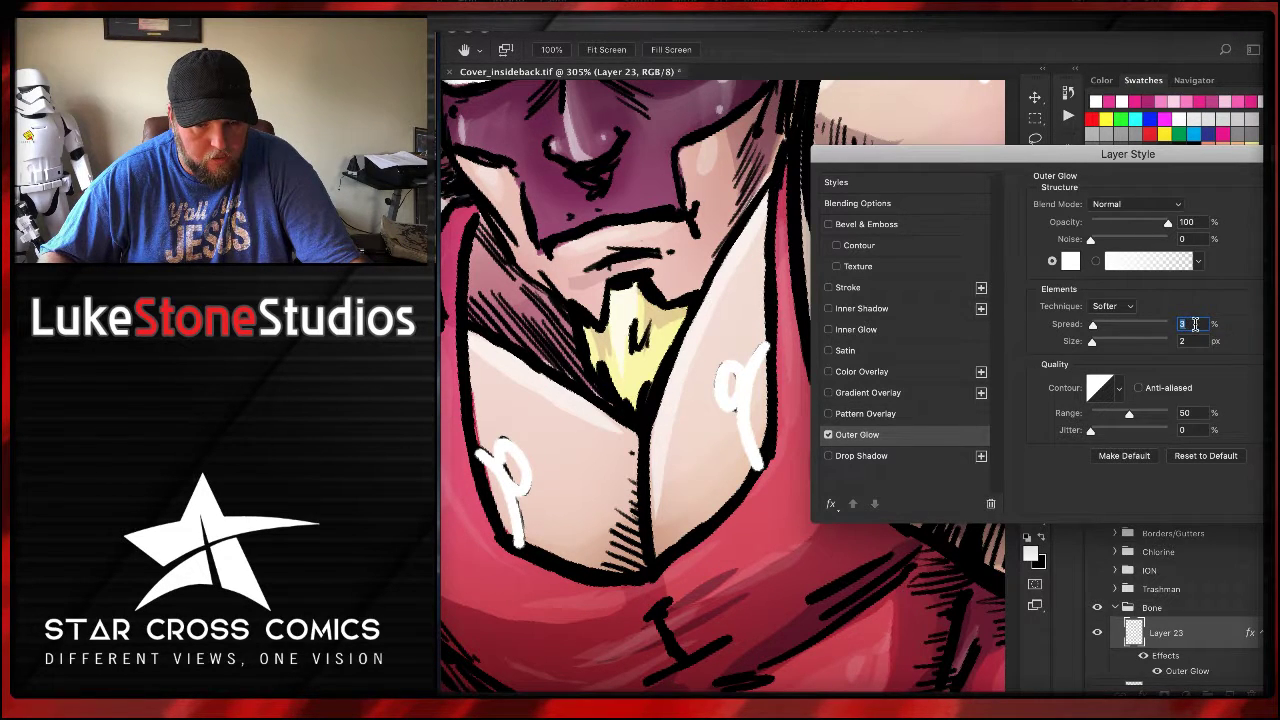
pyautogui.write('4')
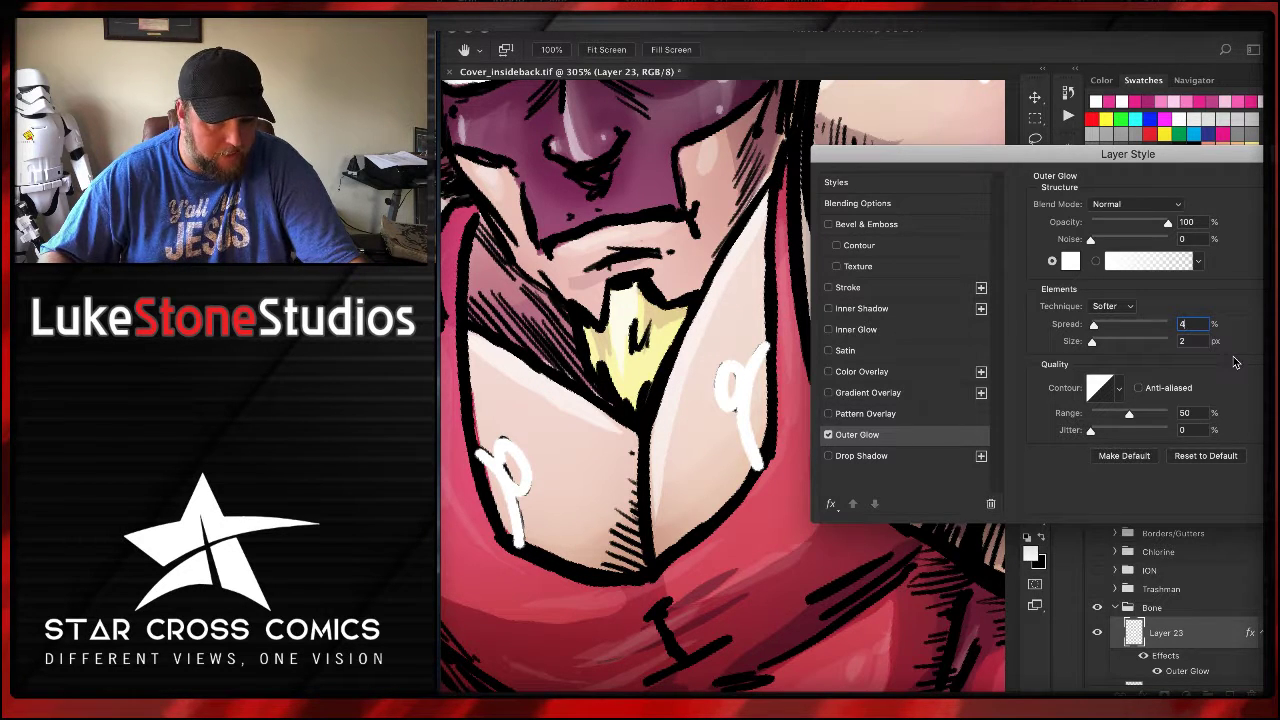
pyautogui.press('Return')
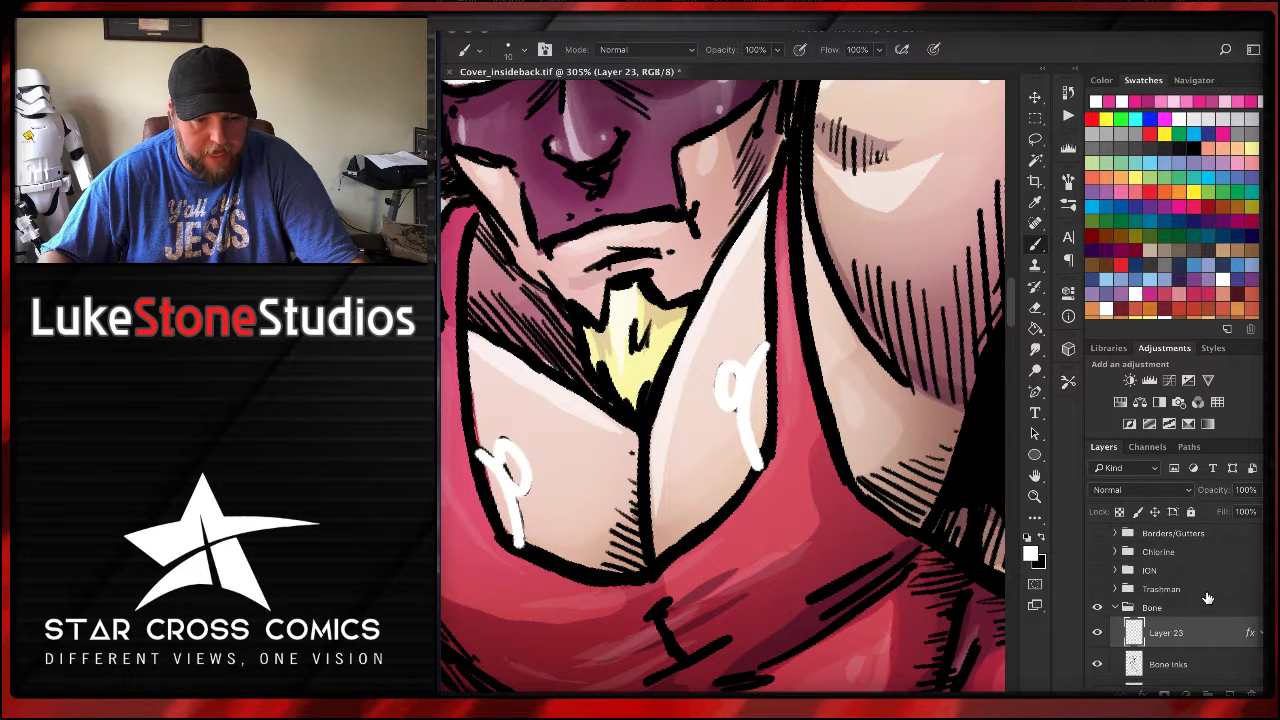
# - Duplicate Layer 23 as Layer 23 copy and move the copy directly below the original layer
pyautogui.scroll(-2, 1212, 560)
pyautogui.rightClick(1212, 560)
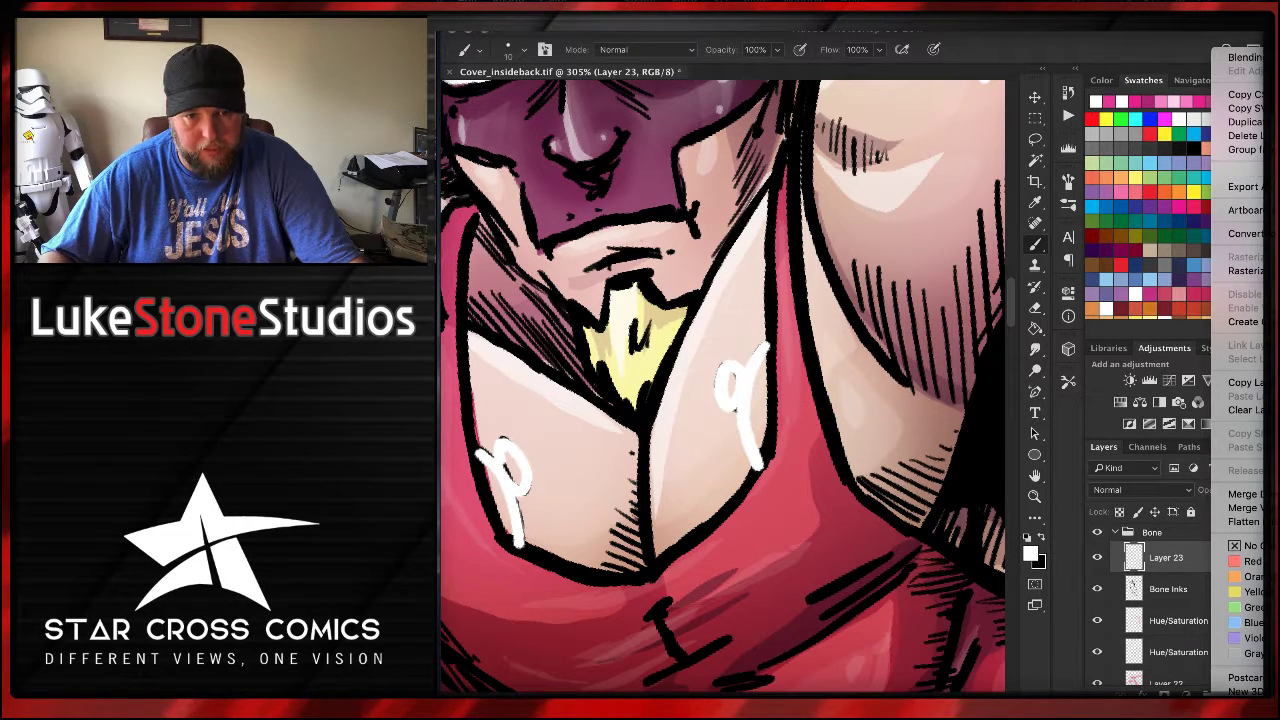
pyautogui.click(1245, 122)
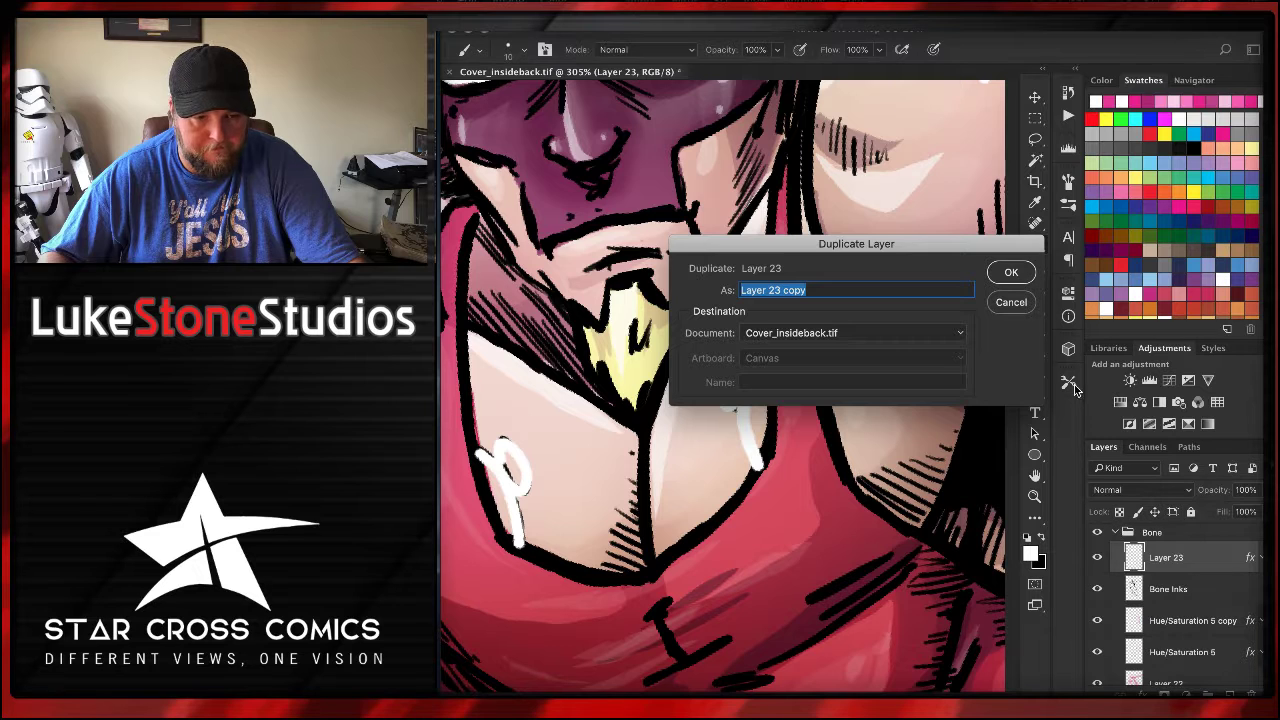
pyautogui.click(1010, 278)
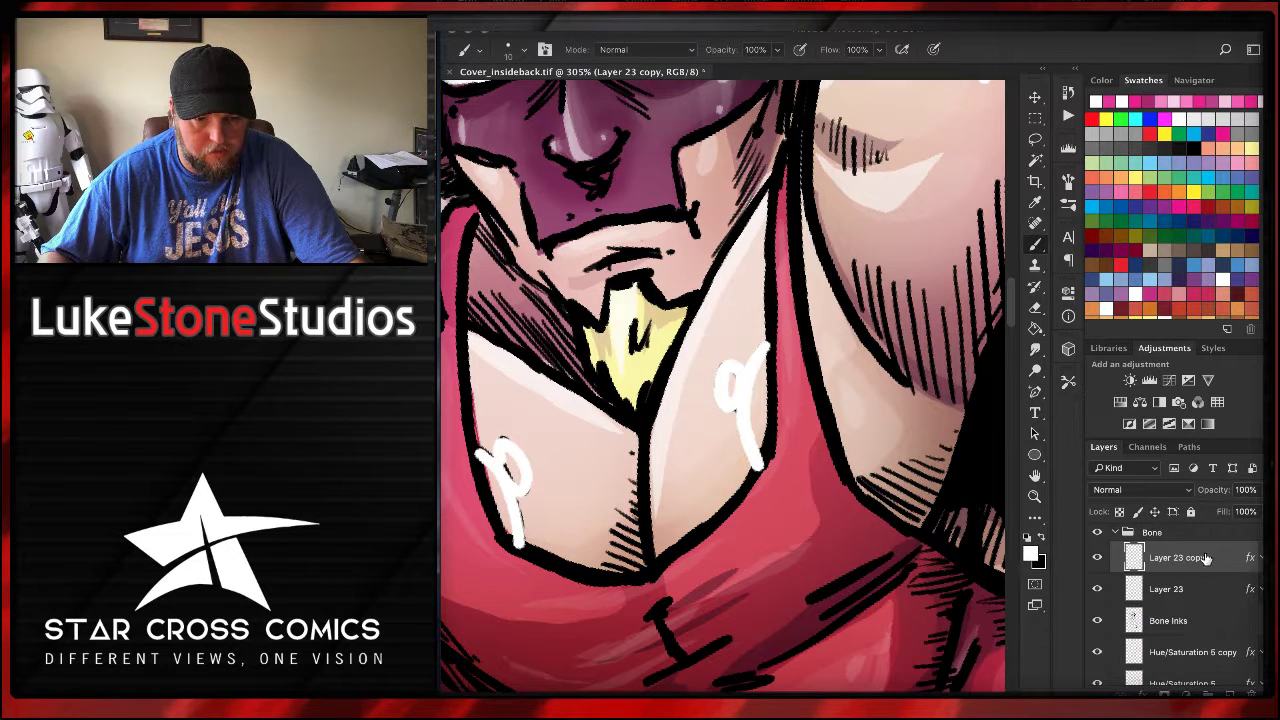
pyautogui.moveTo(1222, 562); pyautogui.dragTo(1219, 595)
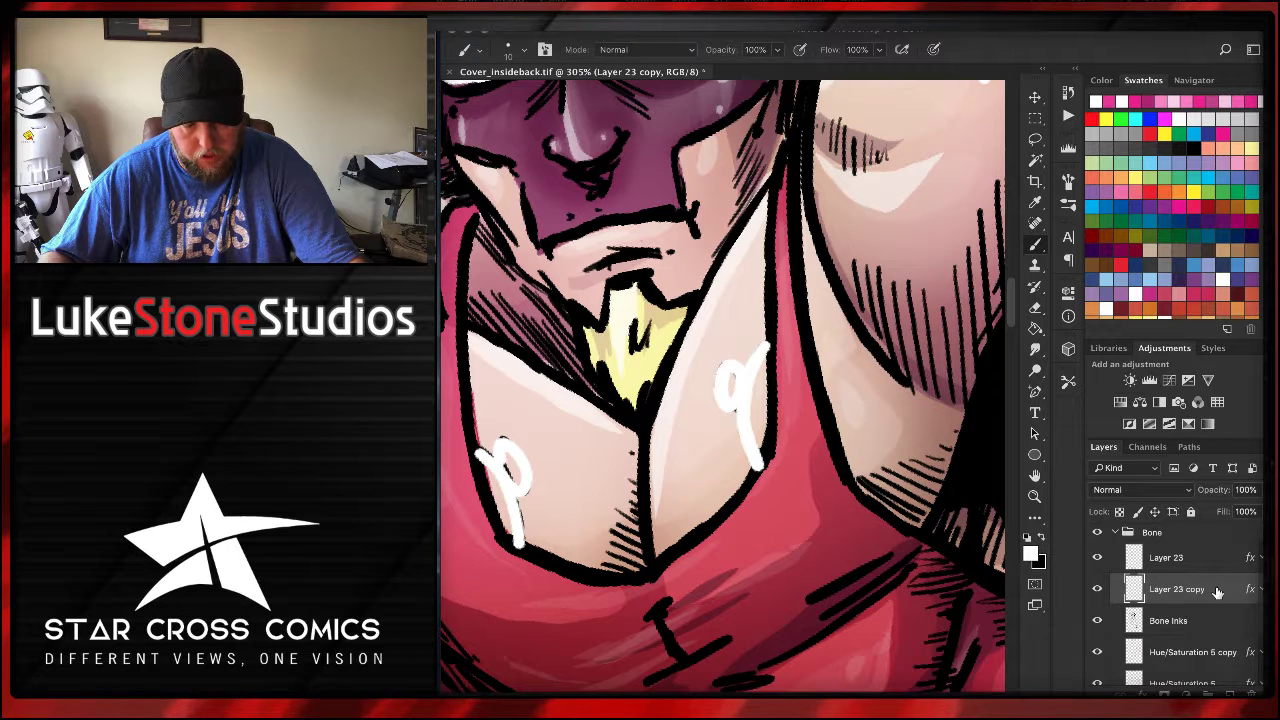
# - Change the outer glow color of Layer 23 copy to the magenta pink swatch (ec008c)
pyautogui.doubleClick(1217, 593)
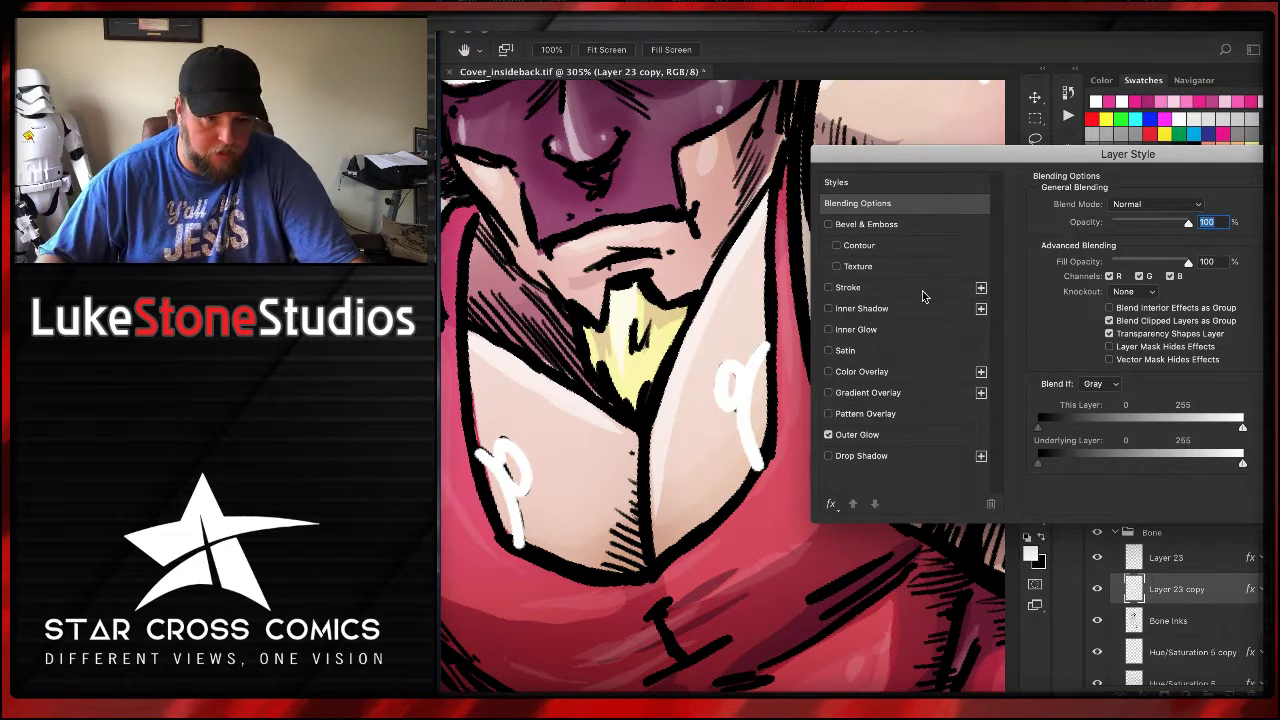
pyautogui.click(857, 435)
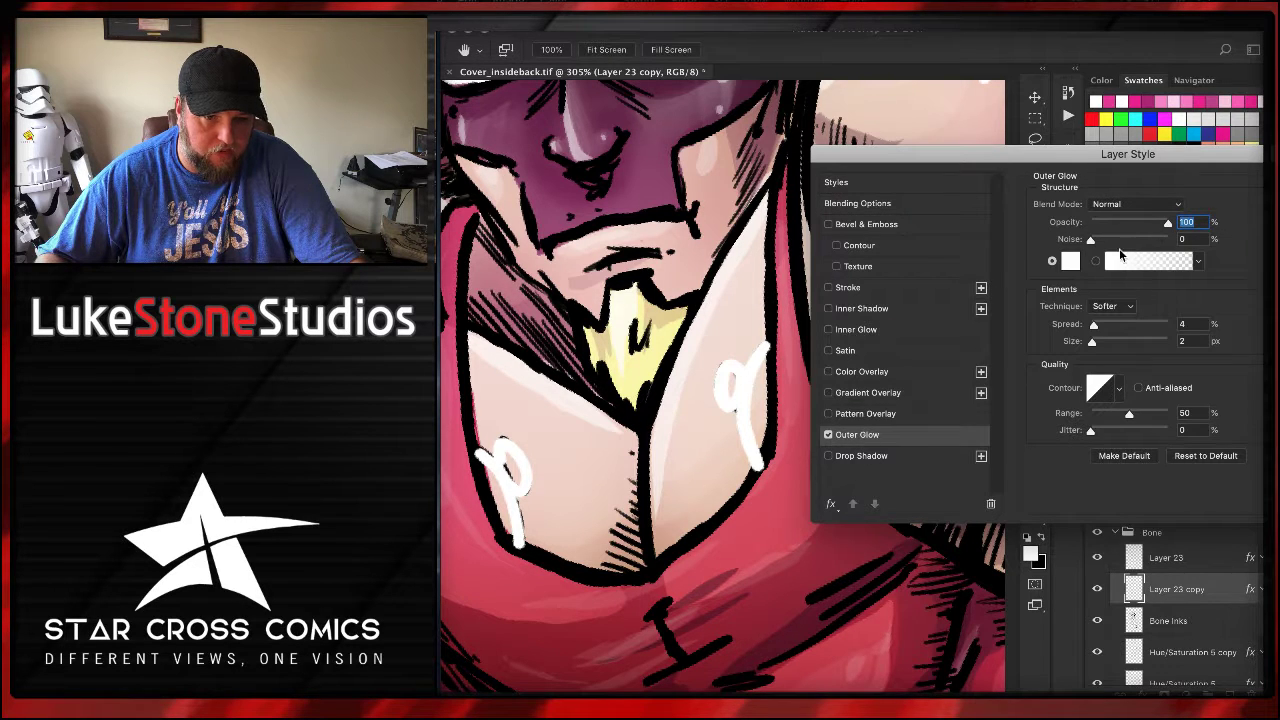
pyautogui.click(1070, 262)
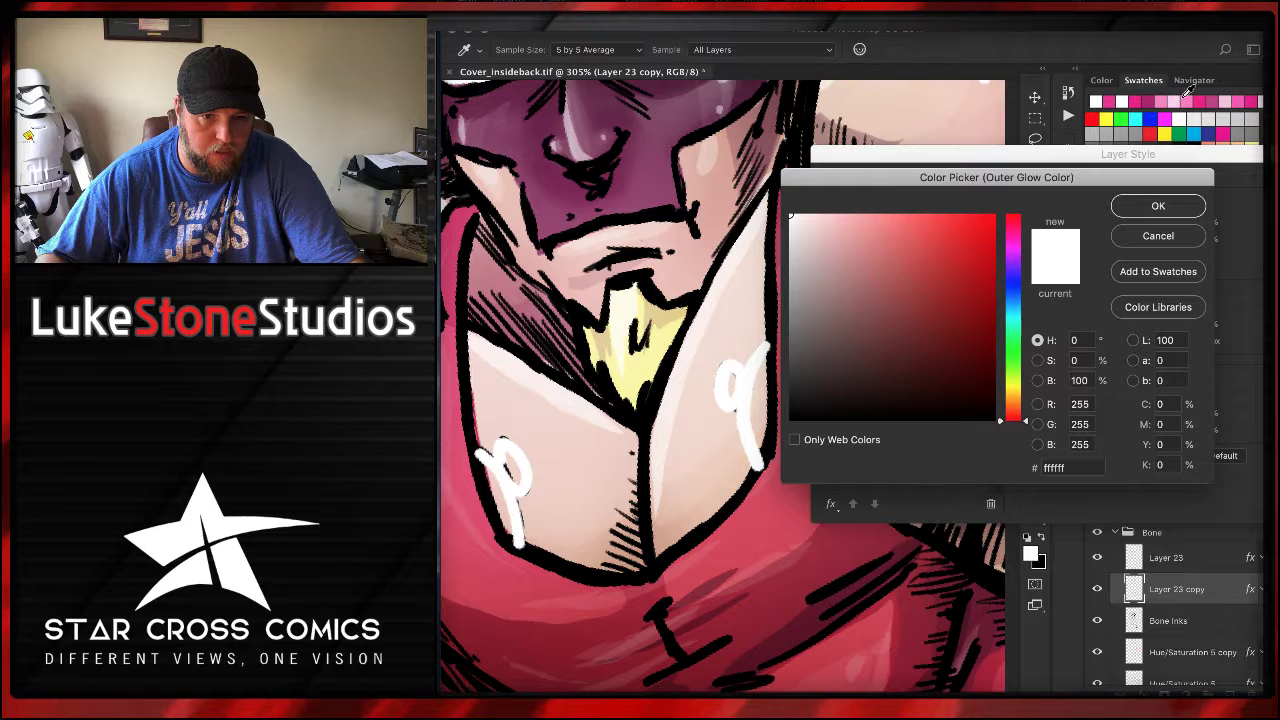
pyautogui.click(1208, 100)
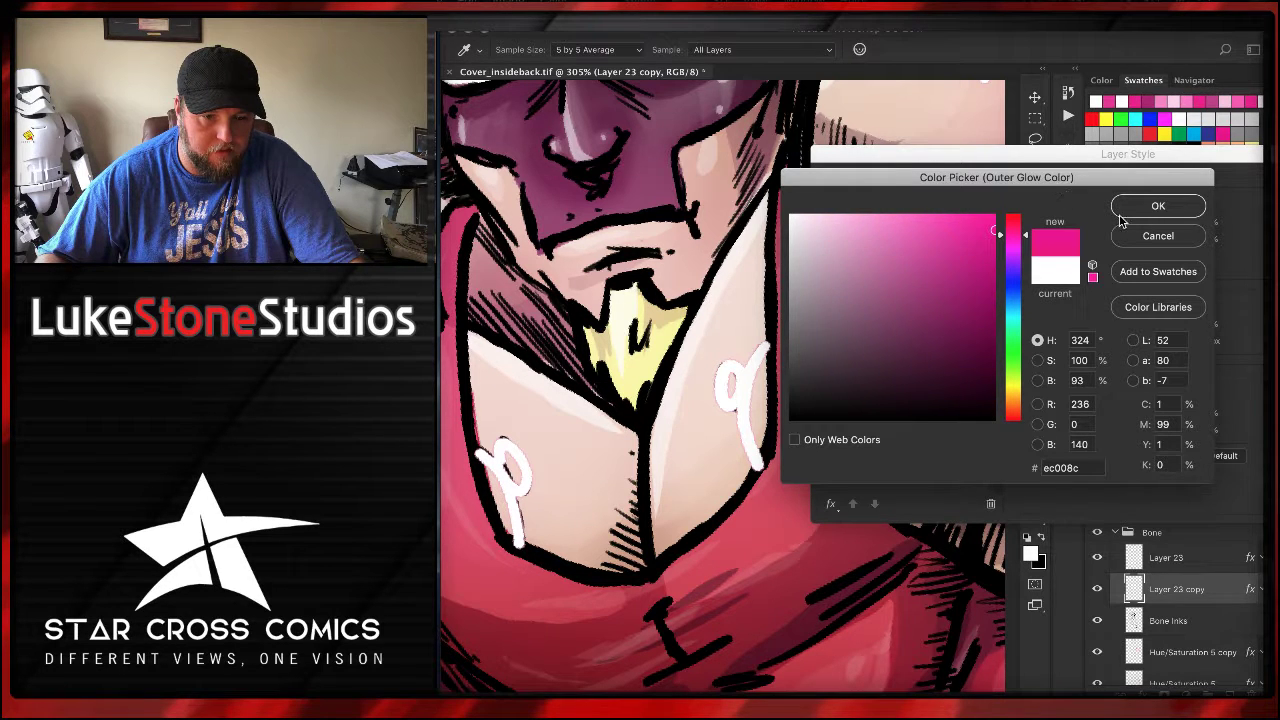
pyautogui.click(1150, 207)
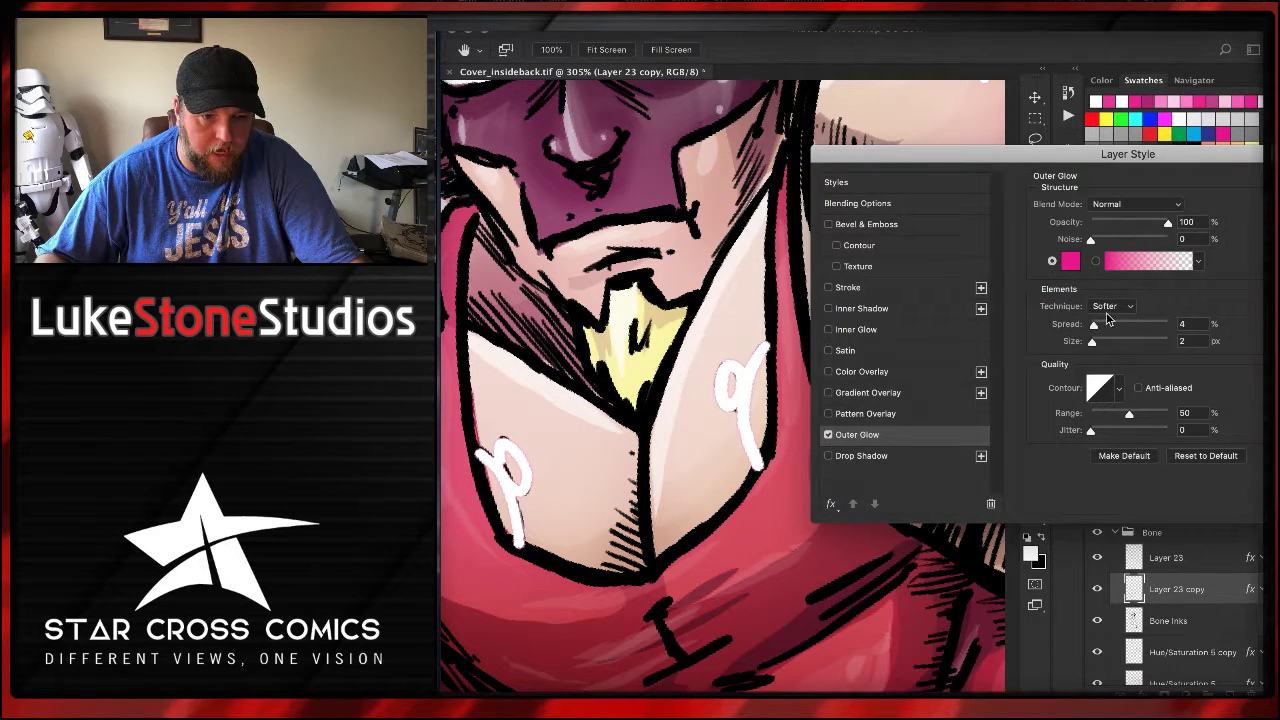
# - Set the spread of Layer 23 copy's outer glow to 6% and apply the layer style
pyautogui.click(1177, 325)
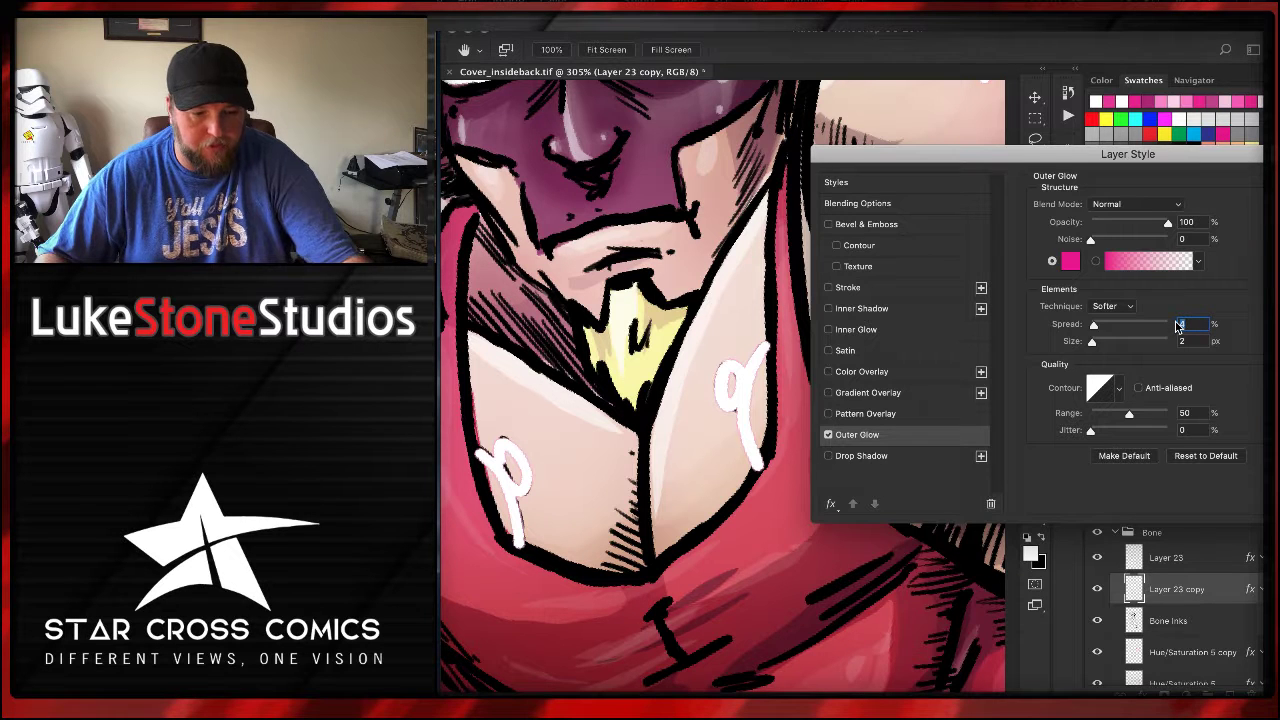
pyautogui.write('8')
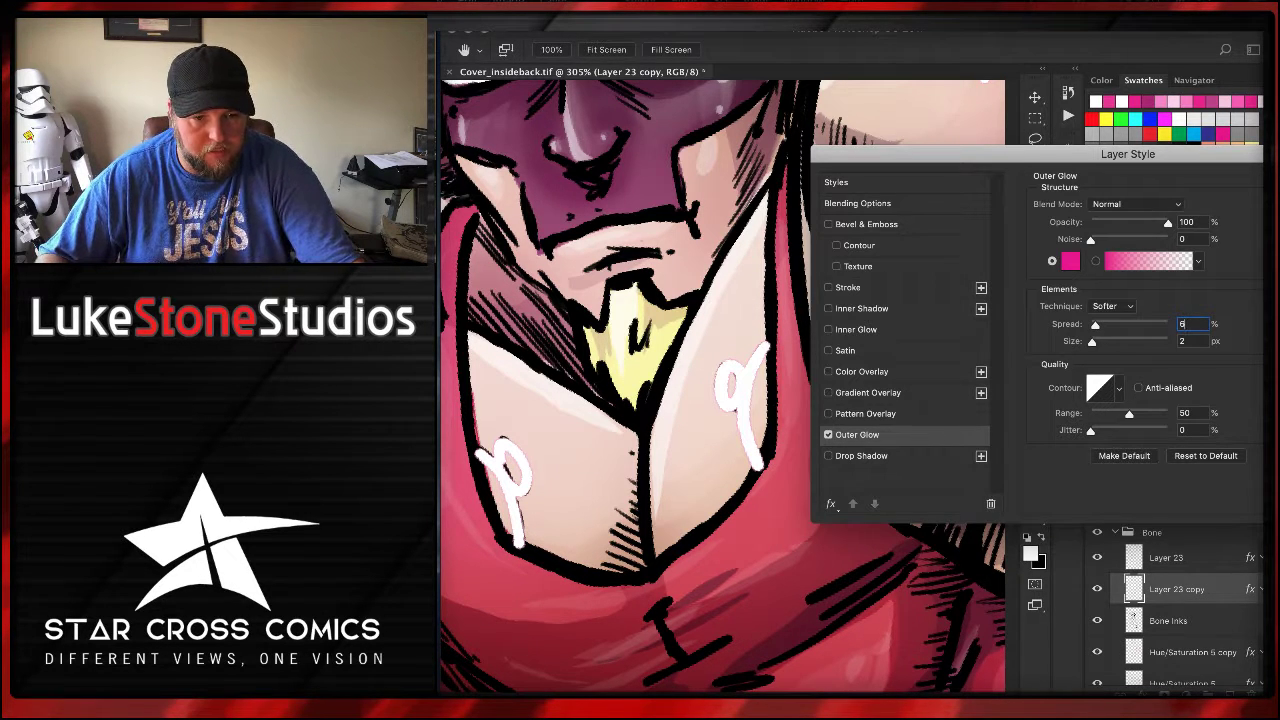
pyautogui.press('Return')
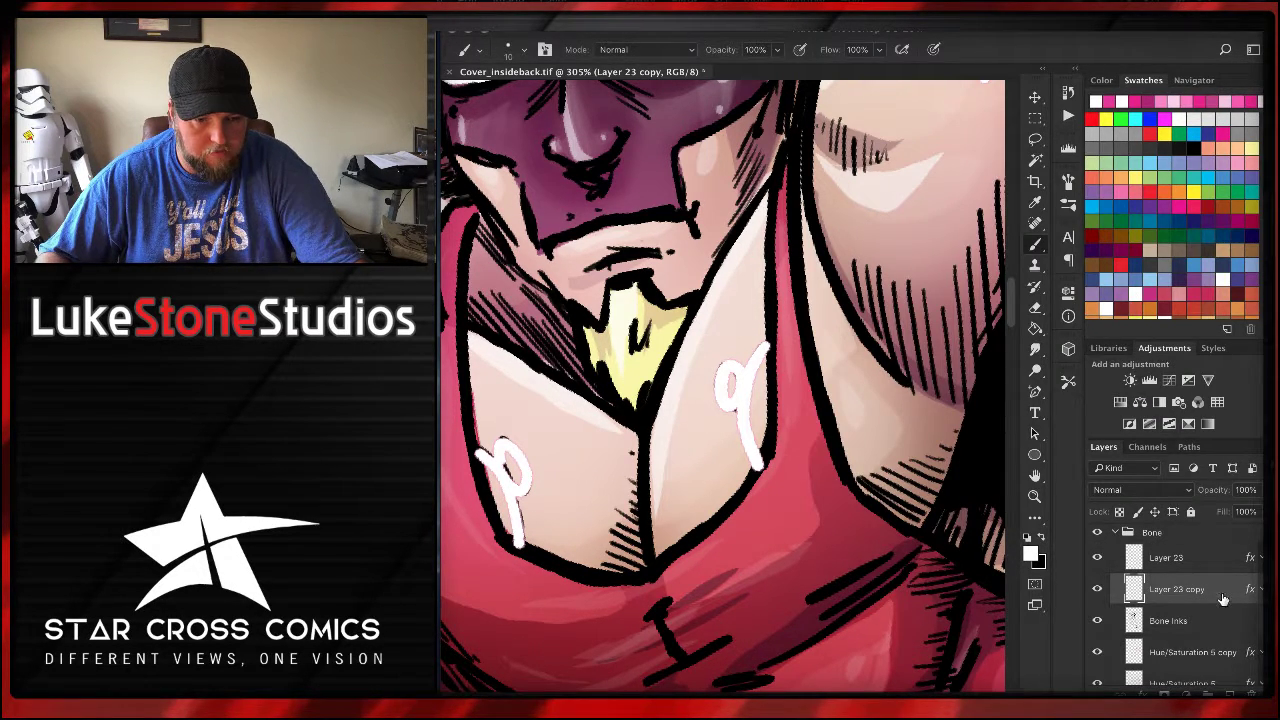
# - Set Layer 23 copy's outer glow to 0% spread and 38 px size, and apply the layer style
pyautogui.press('F12')
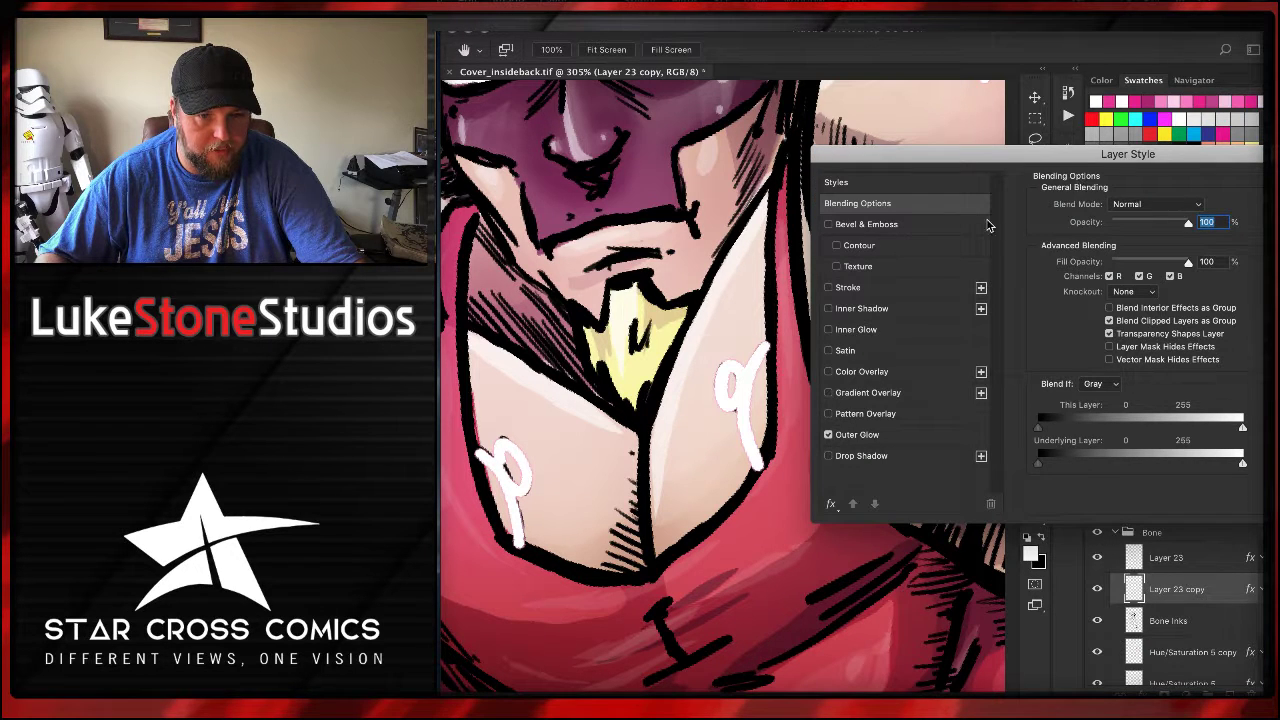
pyautogui.click(858, 436)
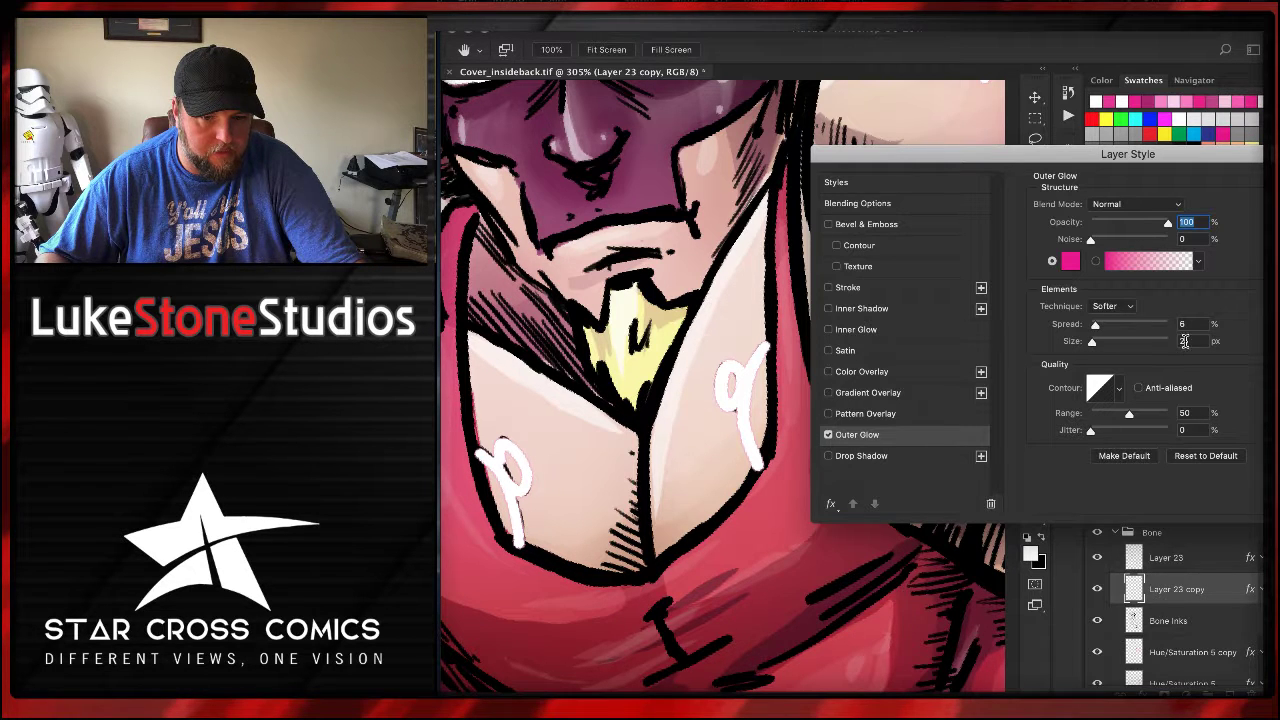
pyautogui.moveTo(1091, 343)
pyautogui.mouseDown()
pyautogui.moveTo(1141, 330)
pyautogui.moveTo(1061, 326)
pyautogui.moveTo(1118, 345)
pyautogui.moveTo(1104, 345)
pyautogui.mouseUp()
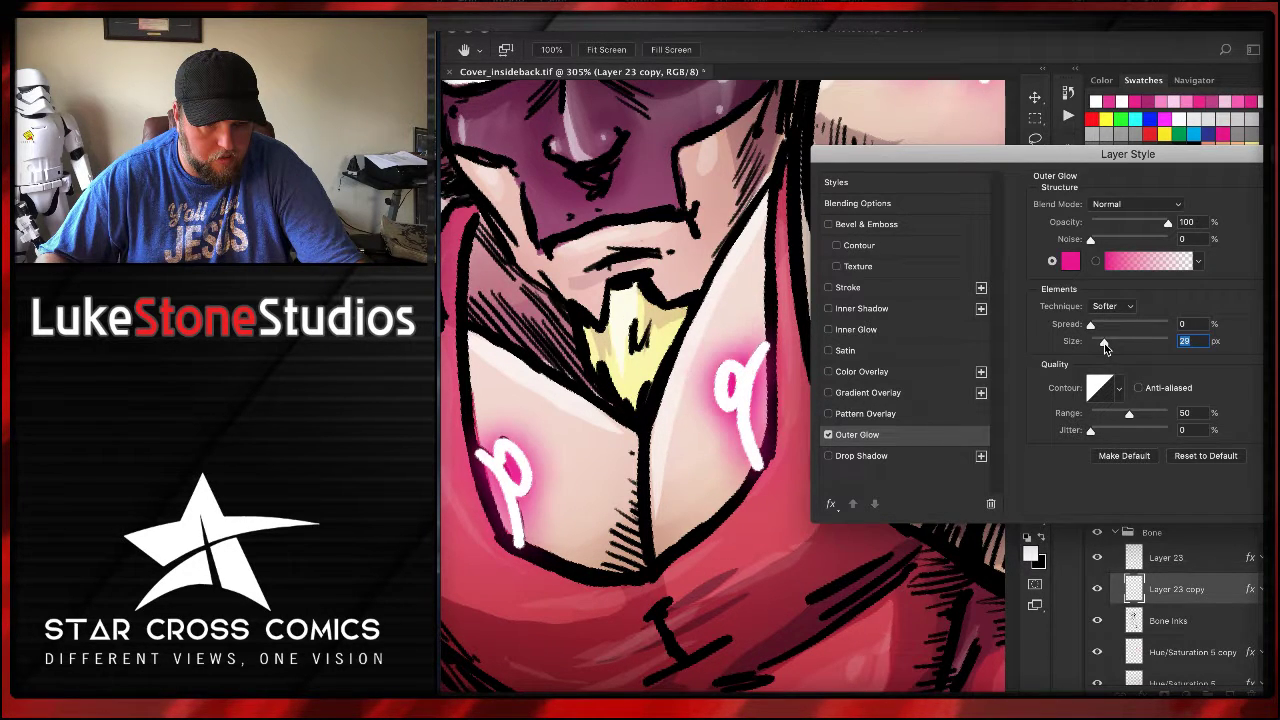
pyautogui.moveTo(1104, 343); pyautogui.dragTo(1100, 343)
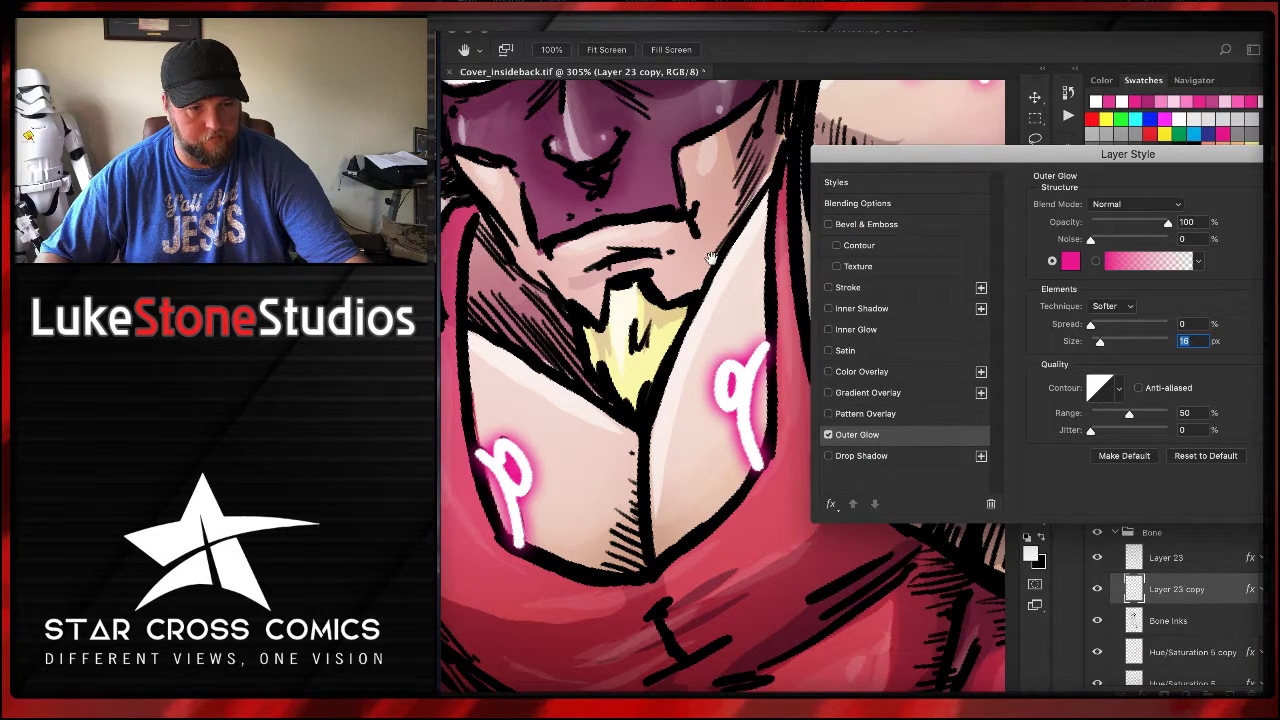
pyautogui.moveTo(668, 302); pyautogui.dragTo(566, 423)
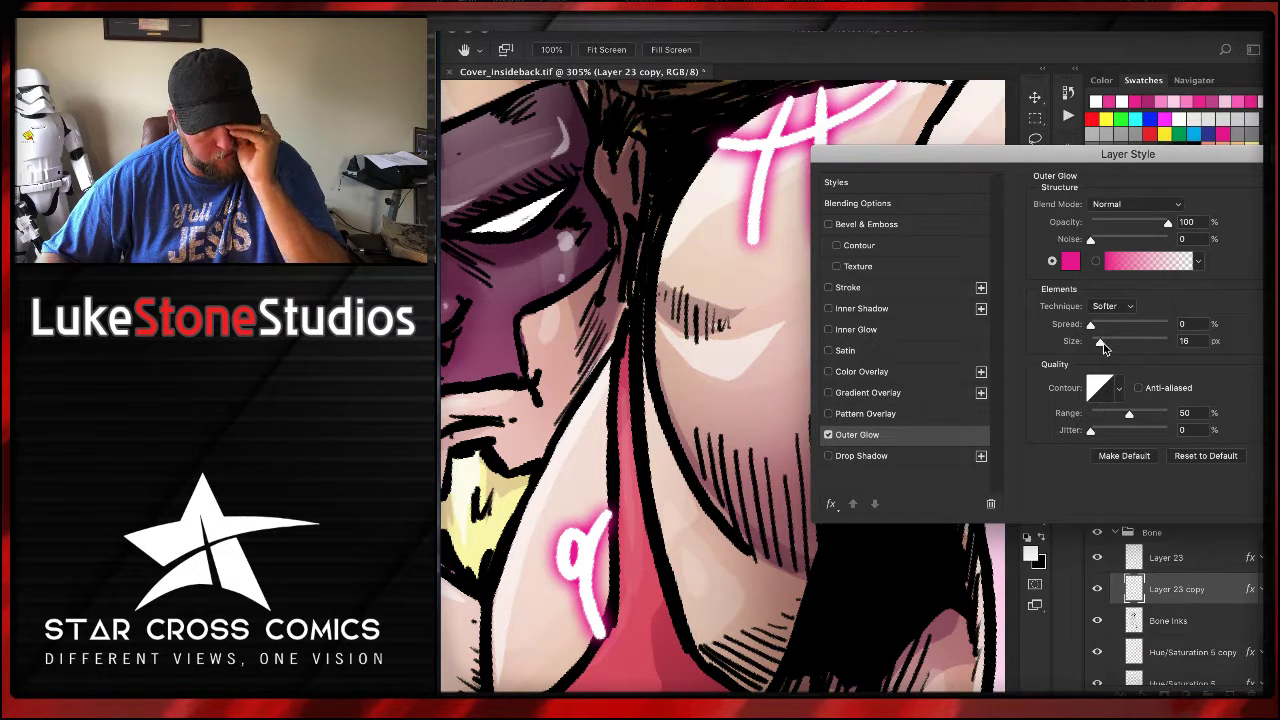
pyautogui.moveTo(1104, 343); pyautogui.dragTo(1107, 347)
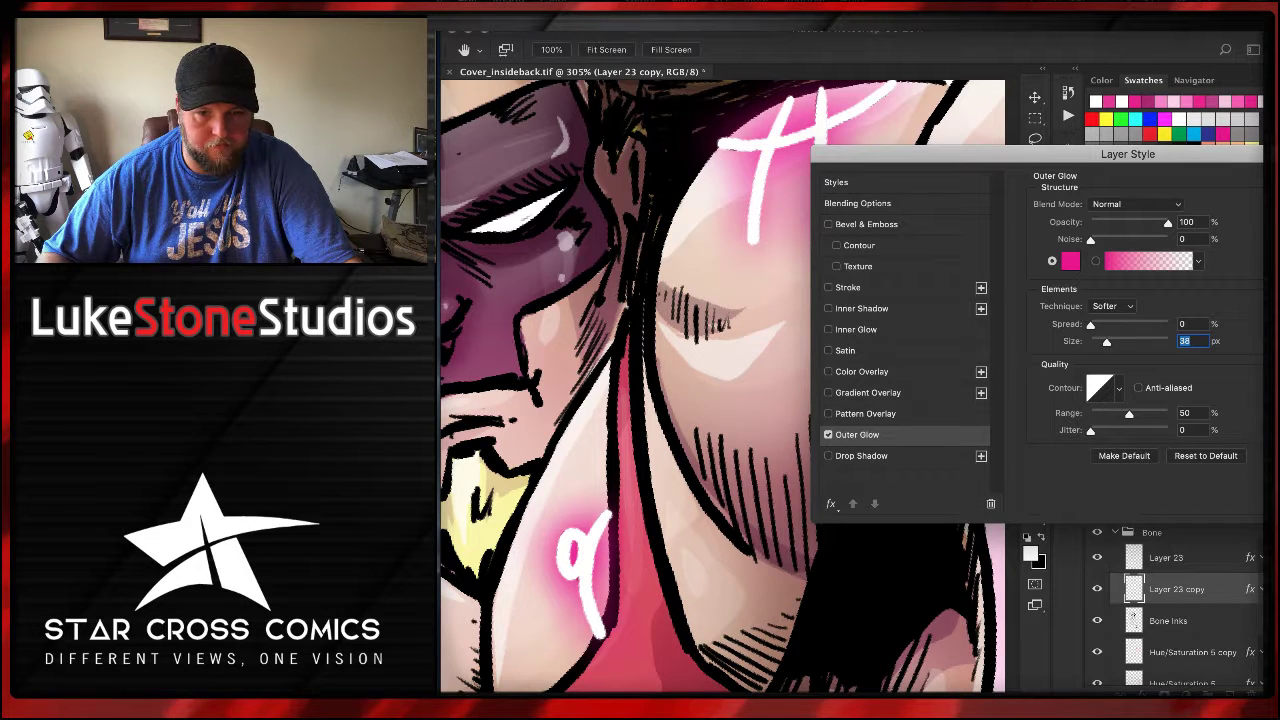
pyautogui.press('Return')
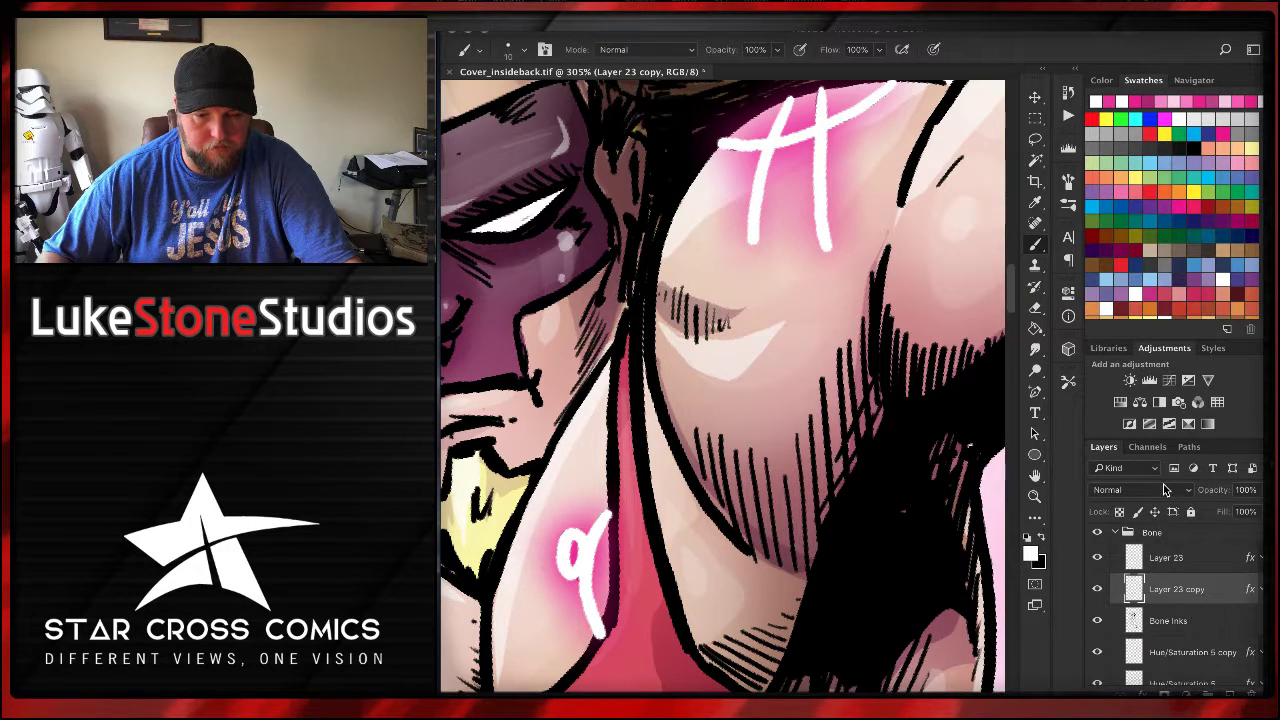
# - Duplicate Layer 23 copy as Layer 23 copy 2
pyautogui.rightClick(1213, 590)
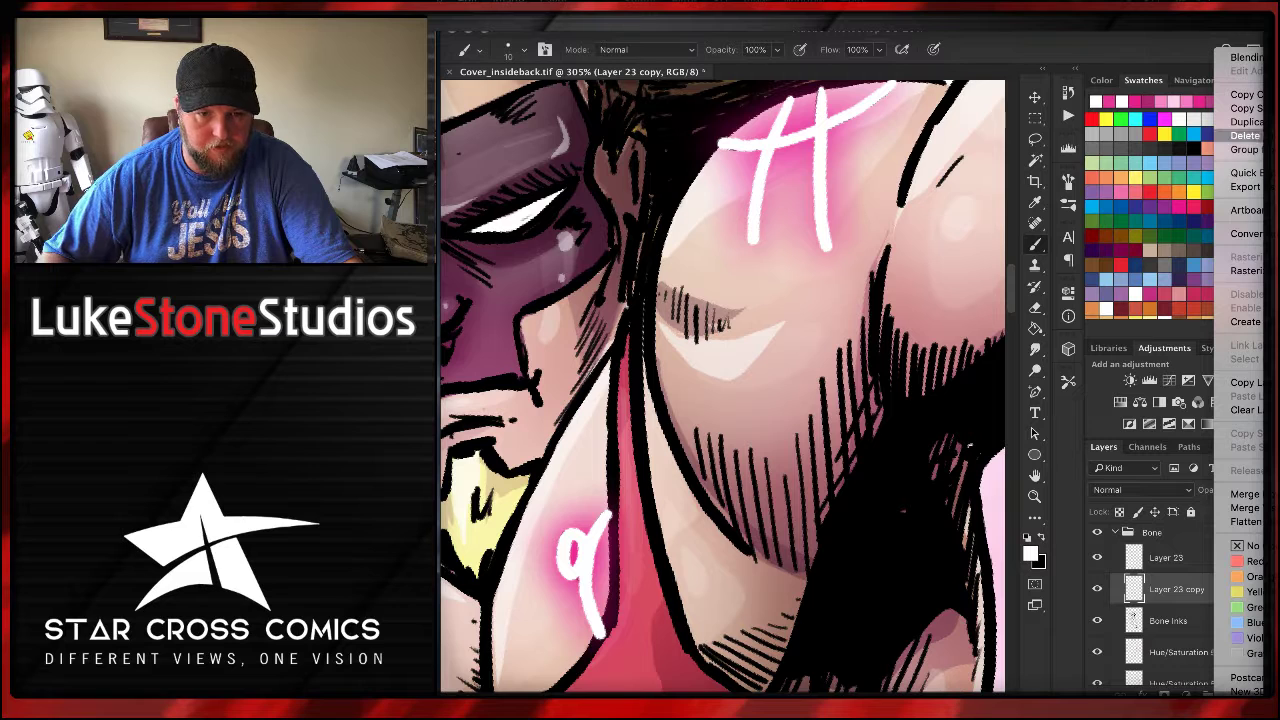
pyautogui.click(1245, 121)
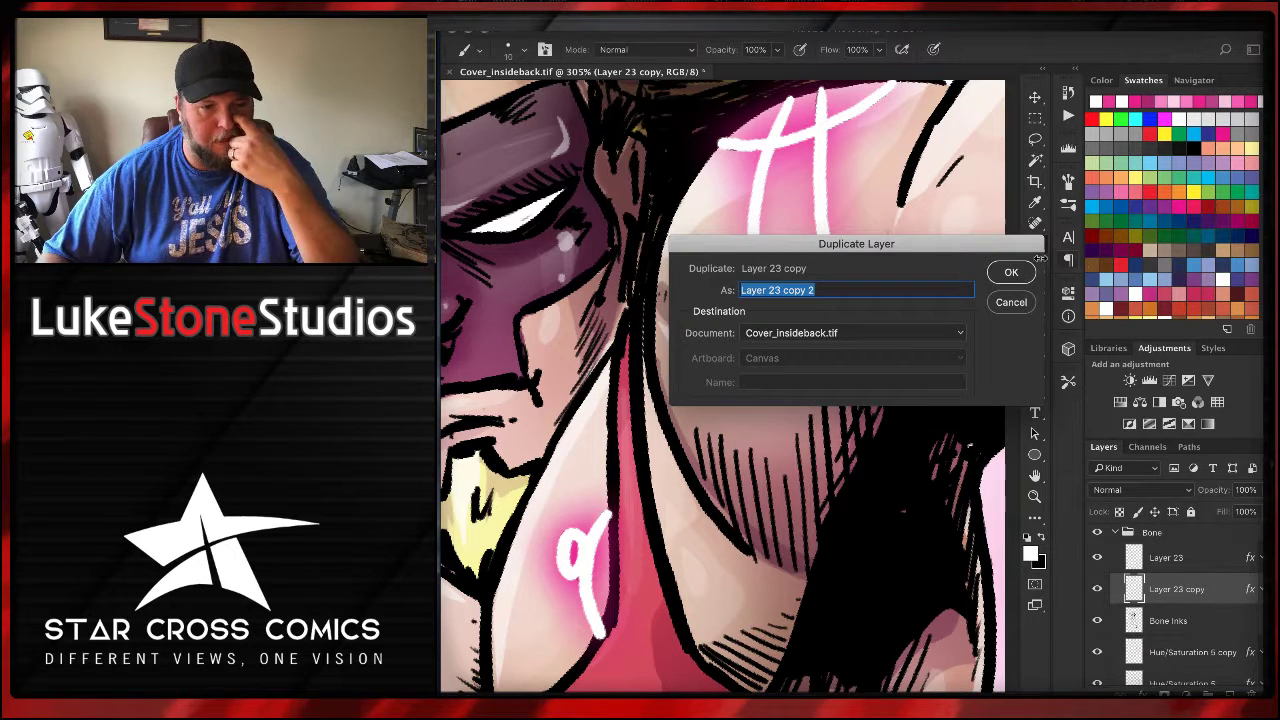
pyautogui.click(1011, 272)
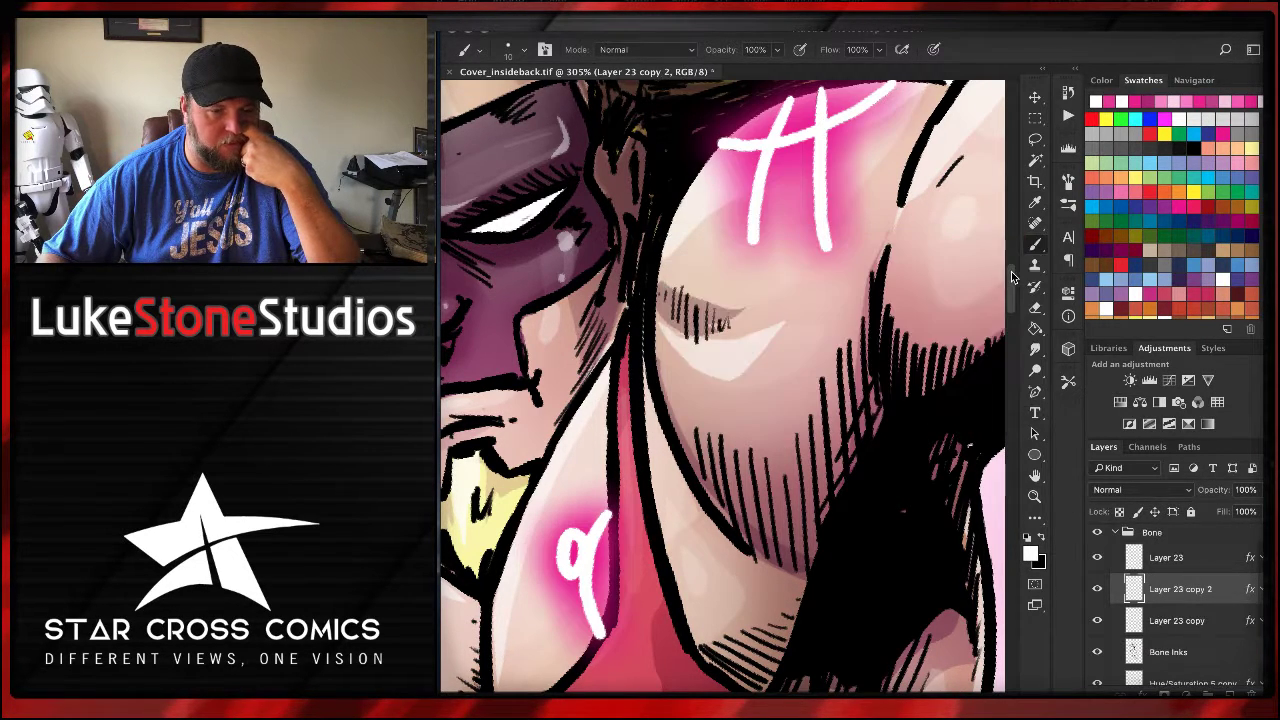
# - Change Layer 23 copy 2's outer glow to light pink (f9a4d6) and reduce its size to 9 px
pyautogui.scroll(-1, 1148, 665)
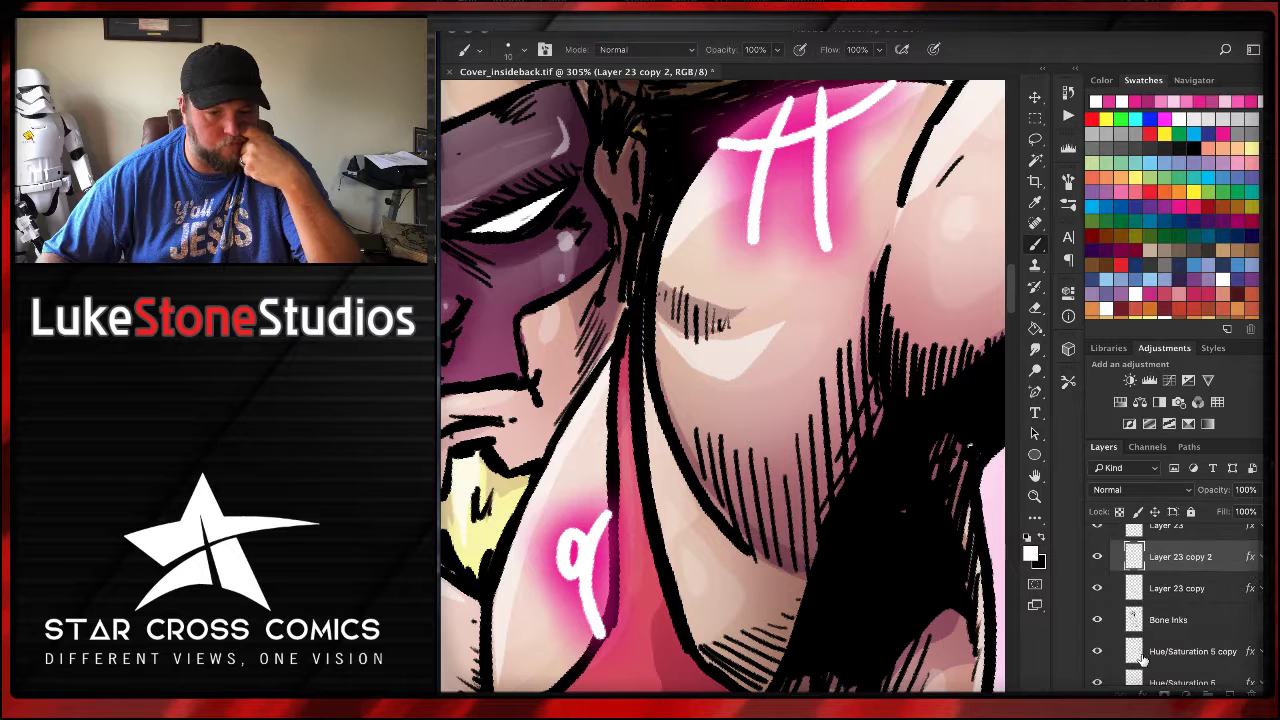
pyautogui.doubleClick(1232, 566)
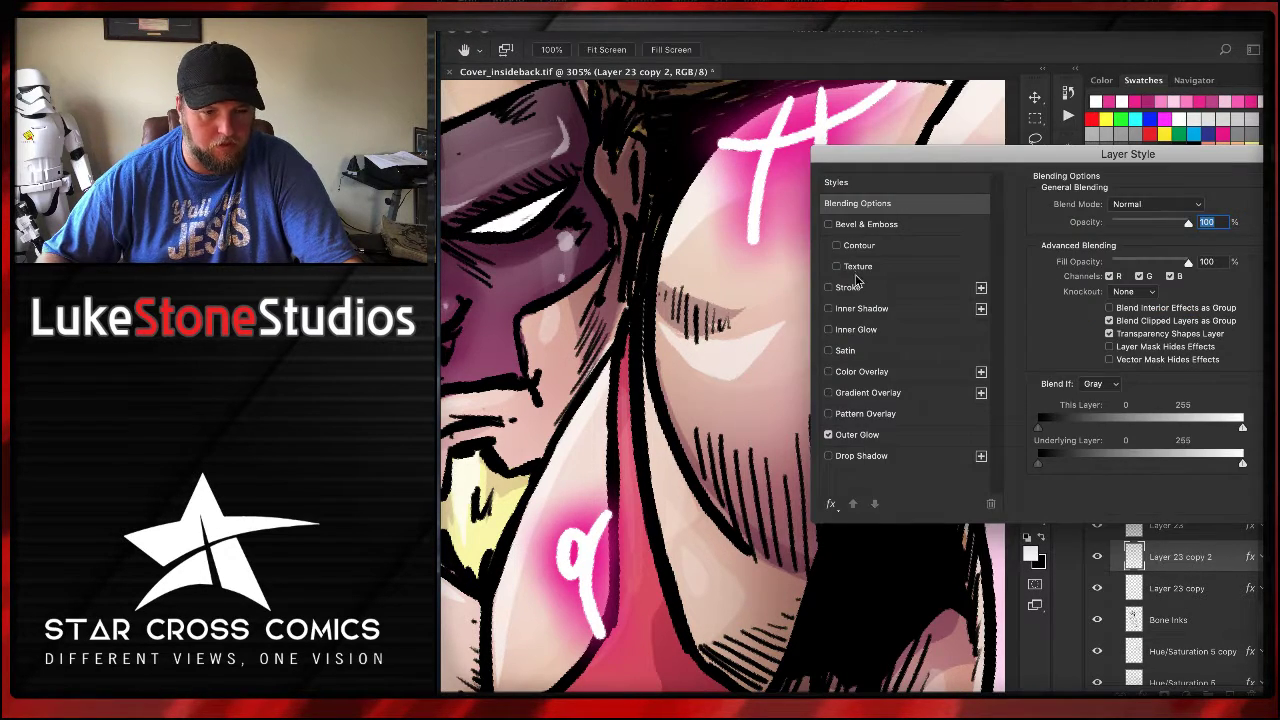
pyautogui.click(860, 435)
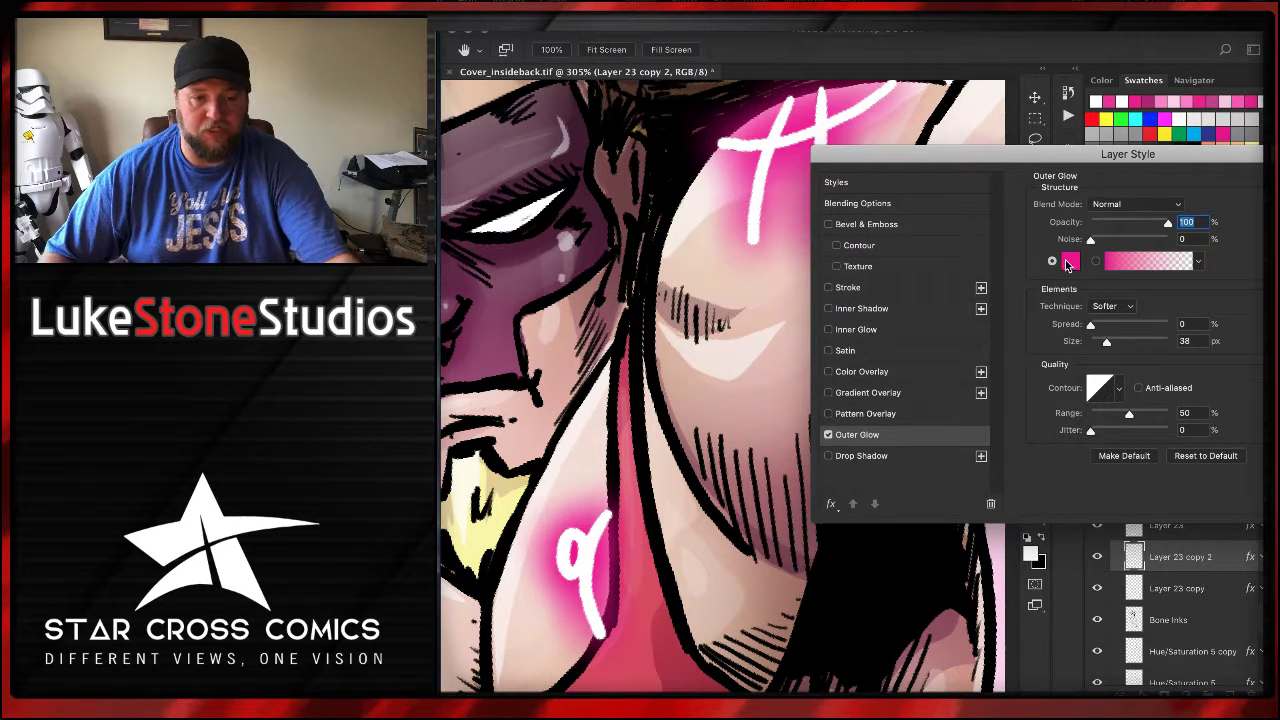
pyautogui.click(1067, 261)
pyautogui.moveTo(963, 237); pyautogui.dragTo(858, 218)
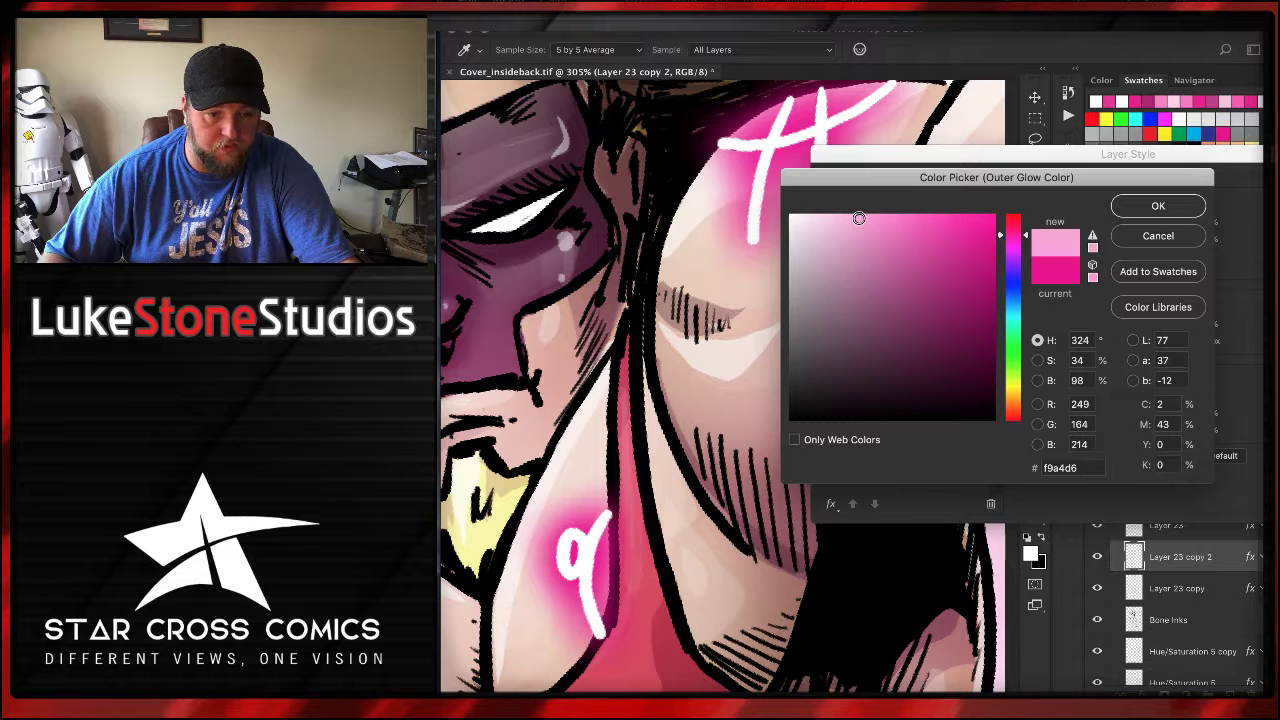
pyautogui.click(1158, 205)
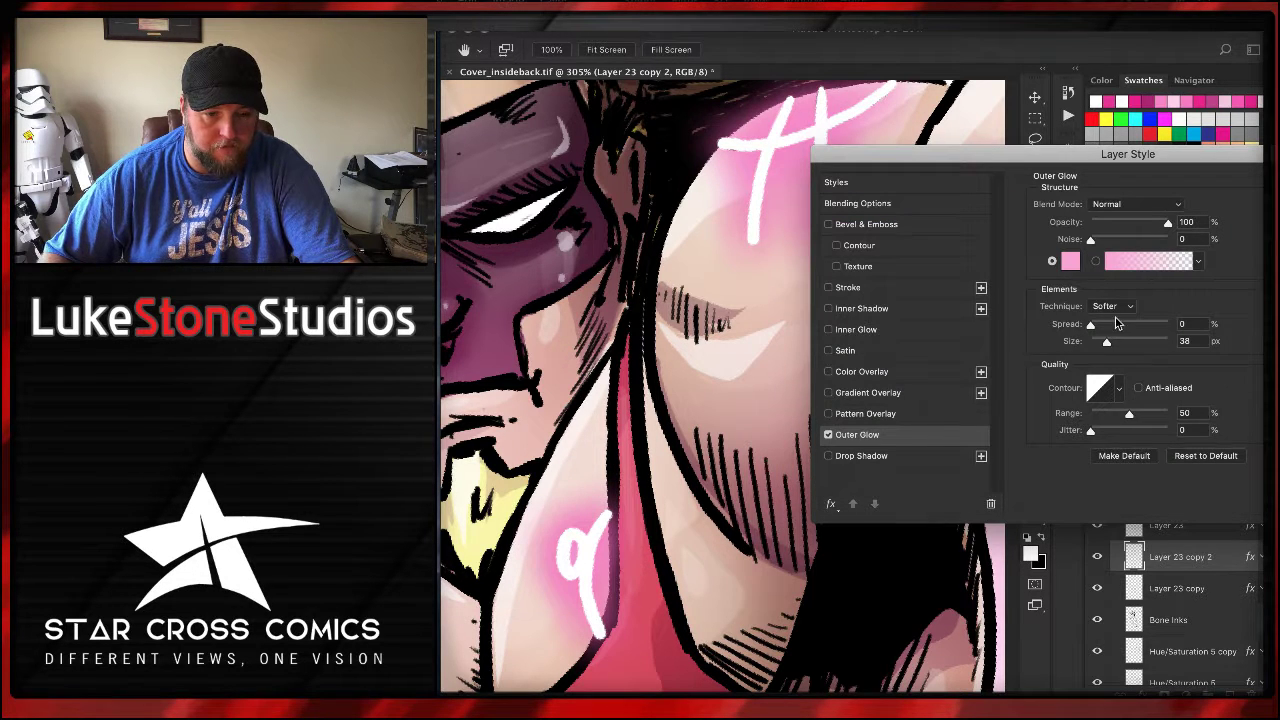
pyautogui.moveTo(1105, 342); pyautogui.dragTo(1097, 343)
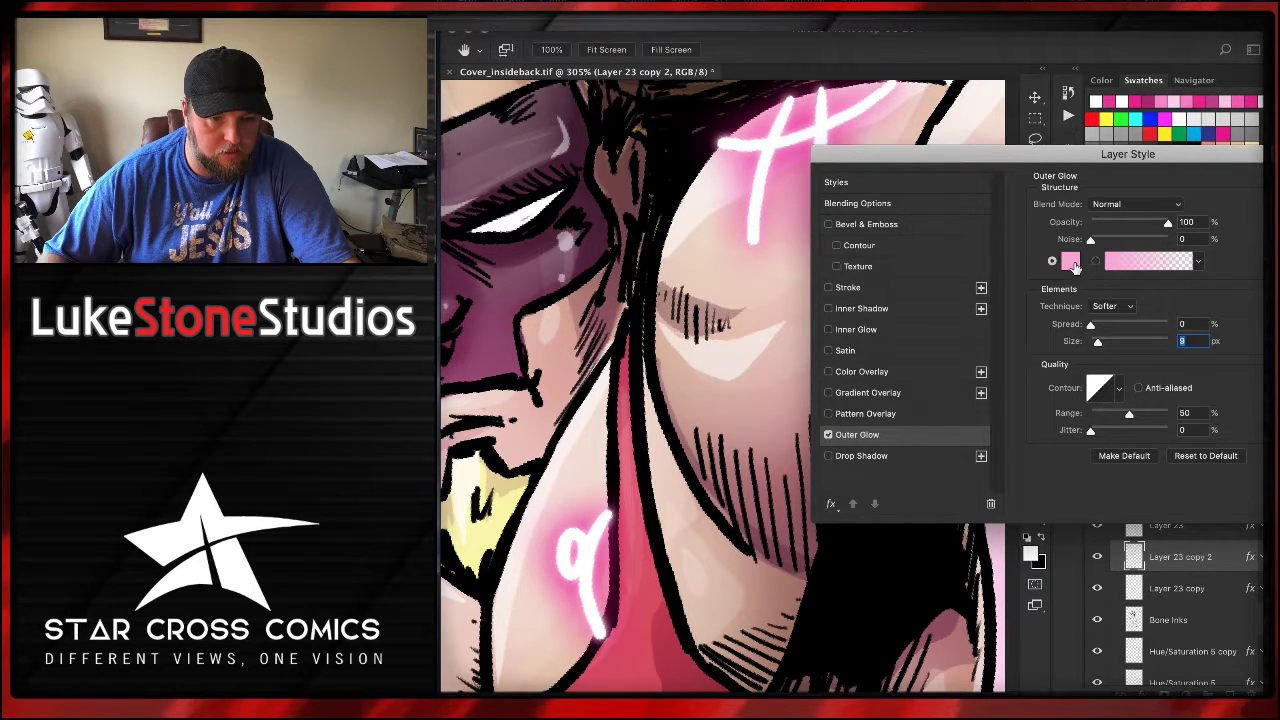
# - Lighten Layer 23 copy 2's outer glow to a very pale pink, lower its opacity to 90%, and apply the style
pyautogui.click(1071, 262)
pyautogui.moveTo(870, 232); pyautogui.dragTo(826, 216)
pyautogui.click(1158, 206)
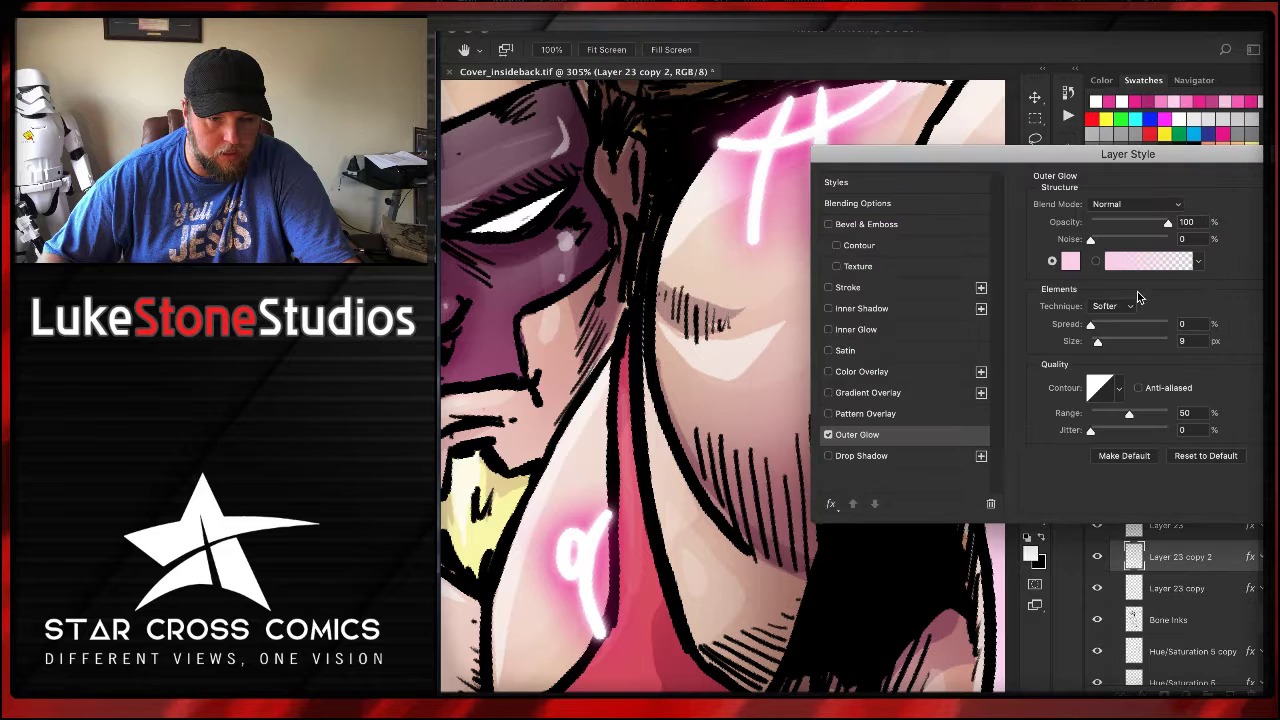
pyautogui.moveTo(1093, 322)
pyautogui.mouseDown()
pyautogui.moveTo(1171, 327)
pyautogui.moveTo(1089, 331)
pyautogui.mouseUp()
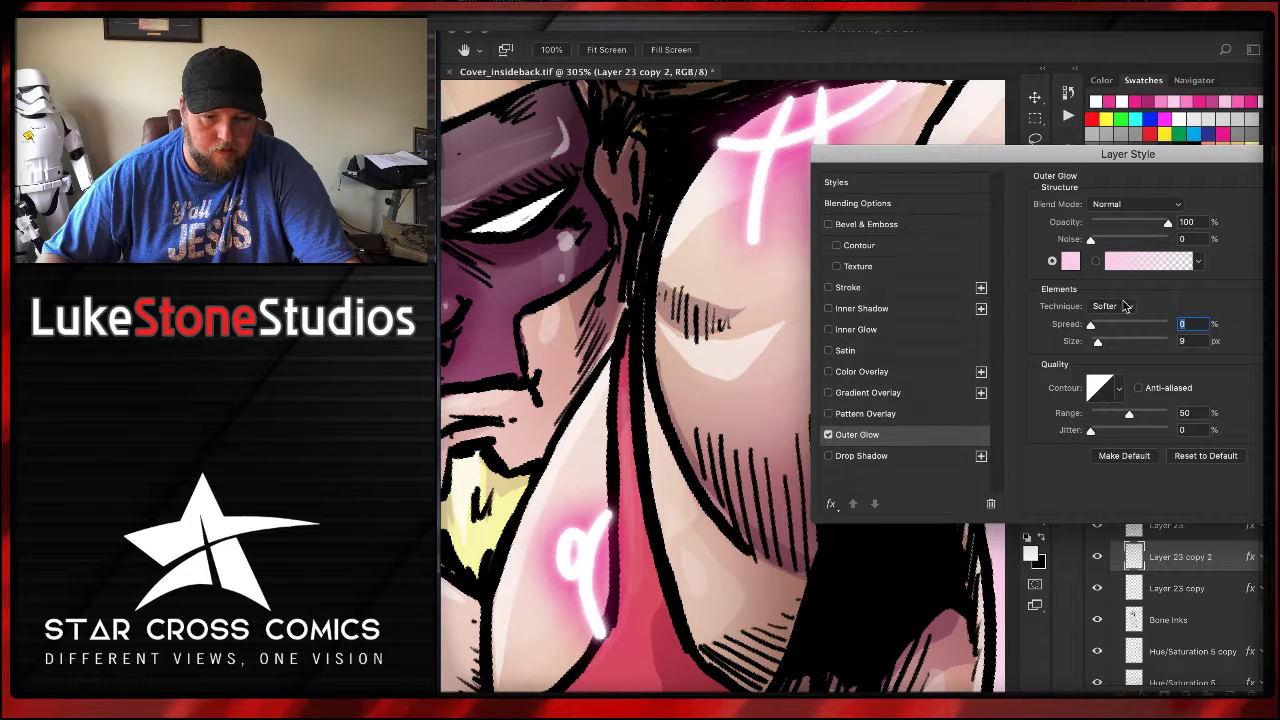
pyautogui.moveTo(1165, 224); pyautogui.dragTo(1161, 227)
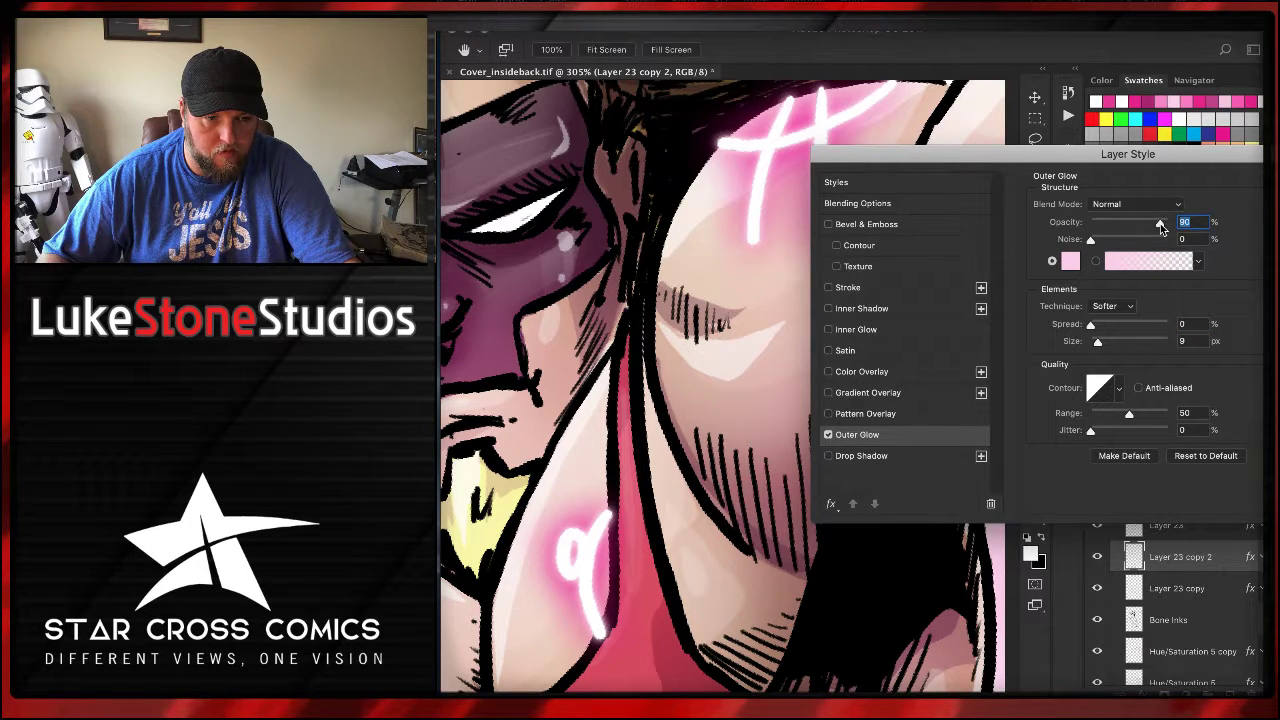
pyautogui.press('Return')
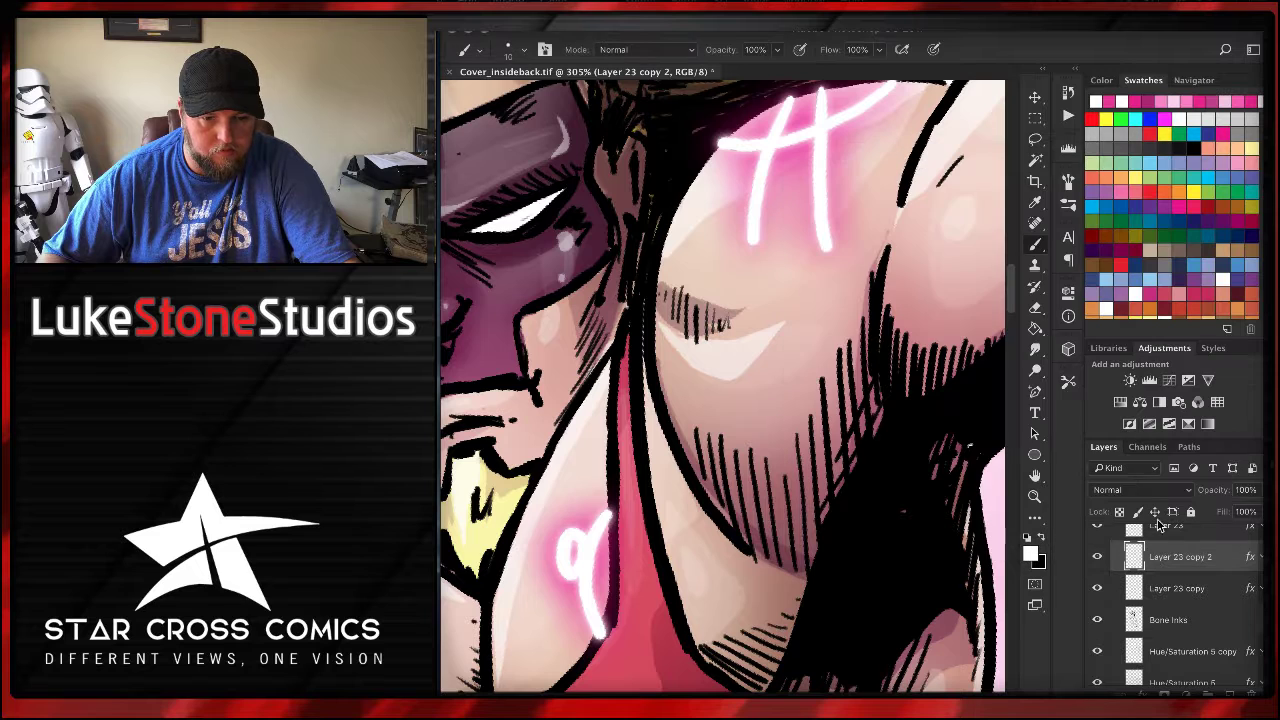
# - Reduce the opacity of Layer 23's white outer glow to 73% and apply the layer style
pyautogui.scroll(1, 1188, 553)
pyautogui.click(1197, 563)
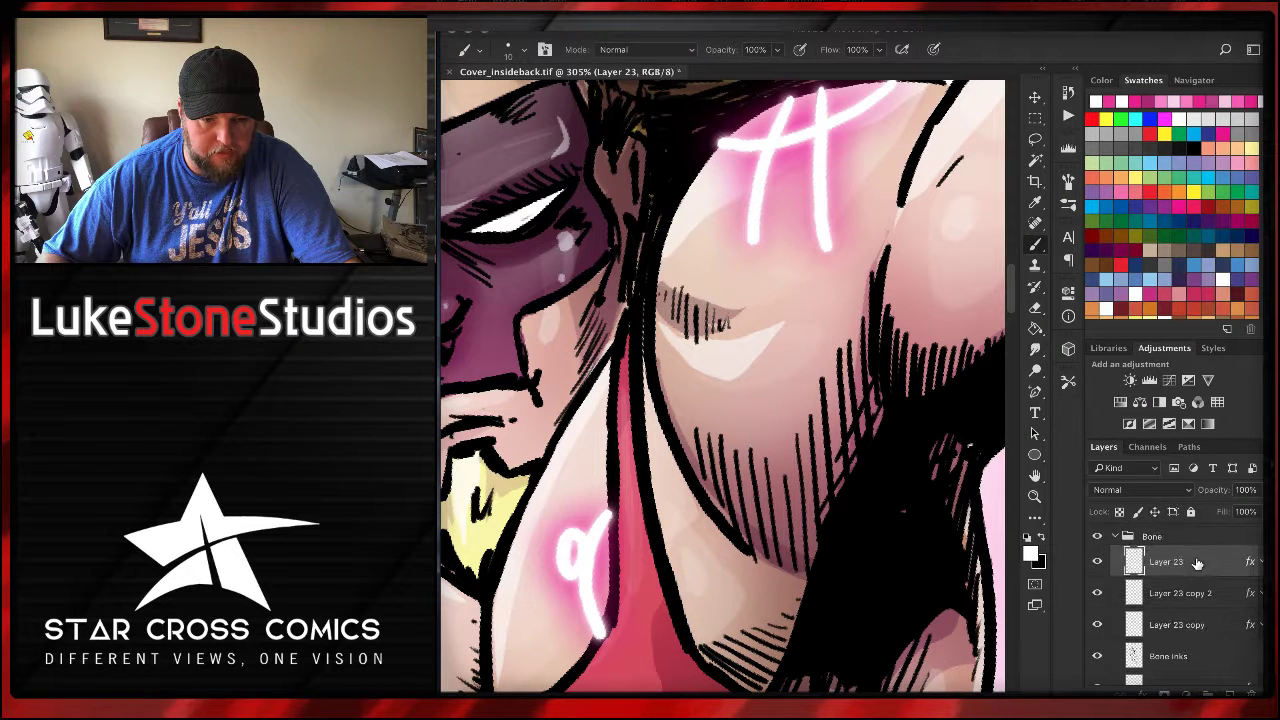
pyautogui.doubleClick(1197, 563)
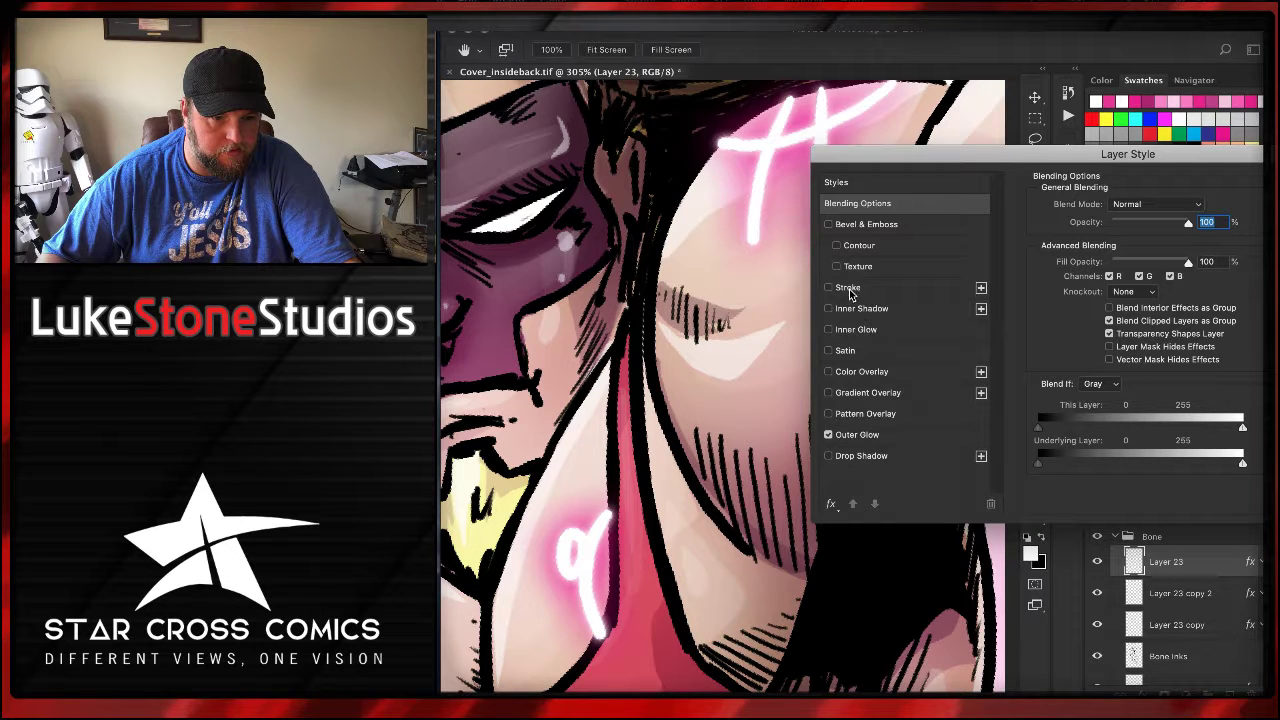
pyautogui.click(866, 438)
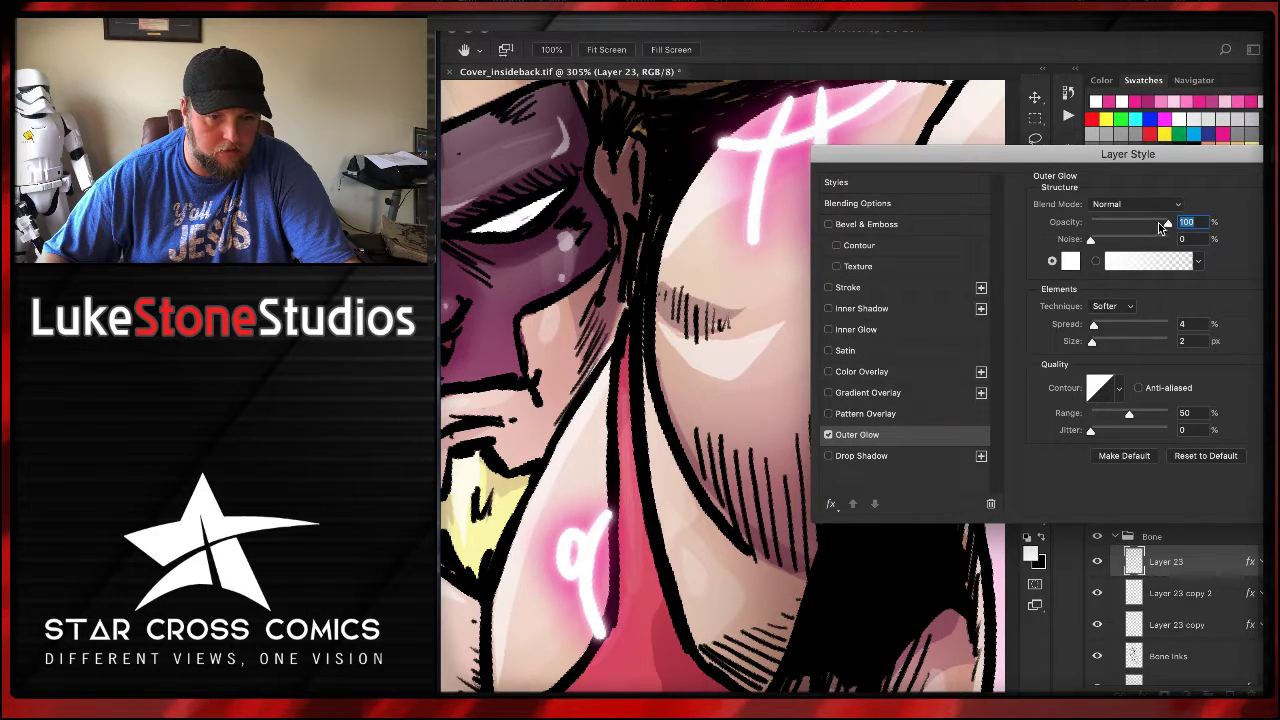
pyautogui.moveTo(1159, 227)
pyautogui.mouseDown()
pyautogui.moveTo(1119, 225)
pyautogui.moveTo(1148, 226)
pyautogui.mouseUp()
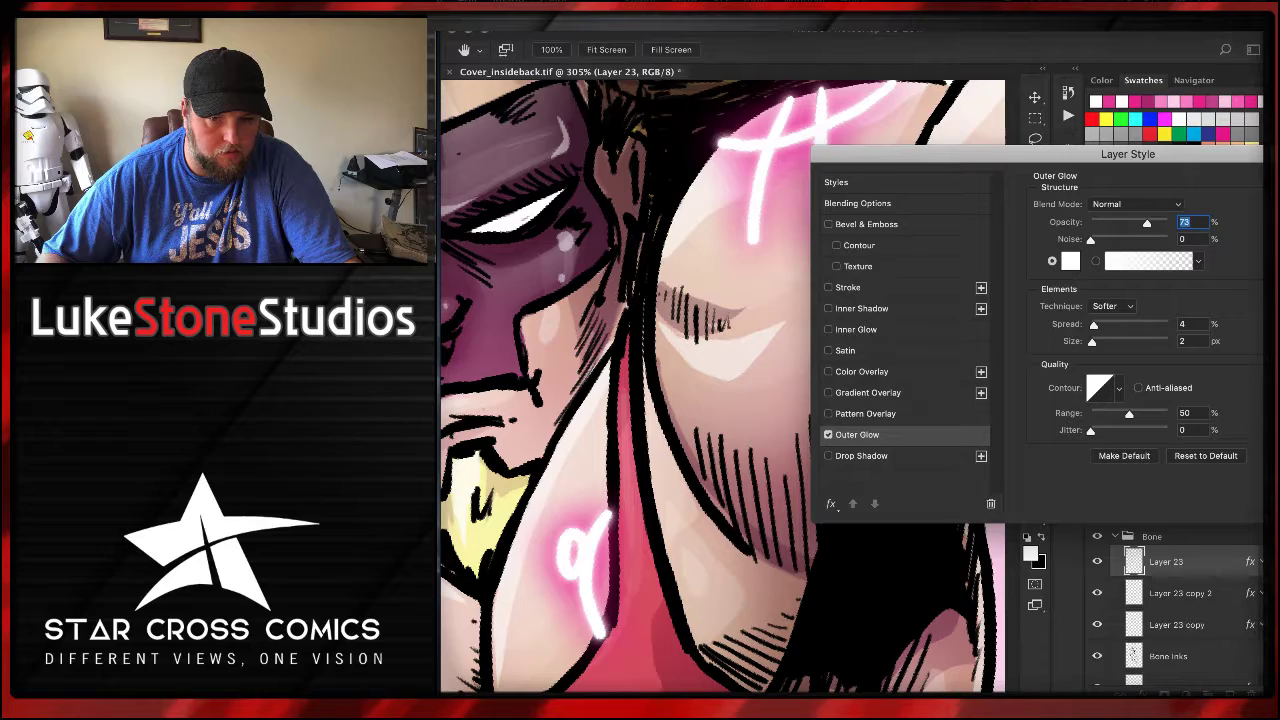
pyautogui.press('Return')
# - Examine the glowing markings against the whole skateboarding figure and portal, with the canvas turned nearly upright
pyautogui.scroll(-4, 610, 430)
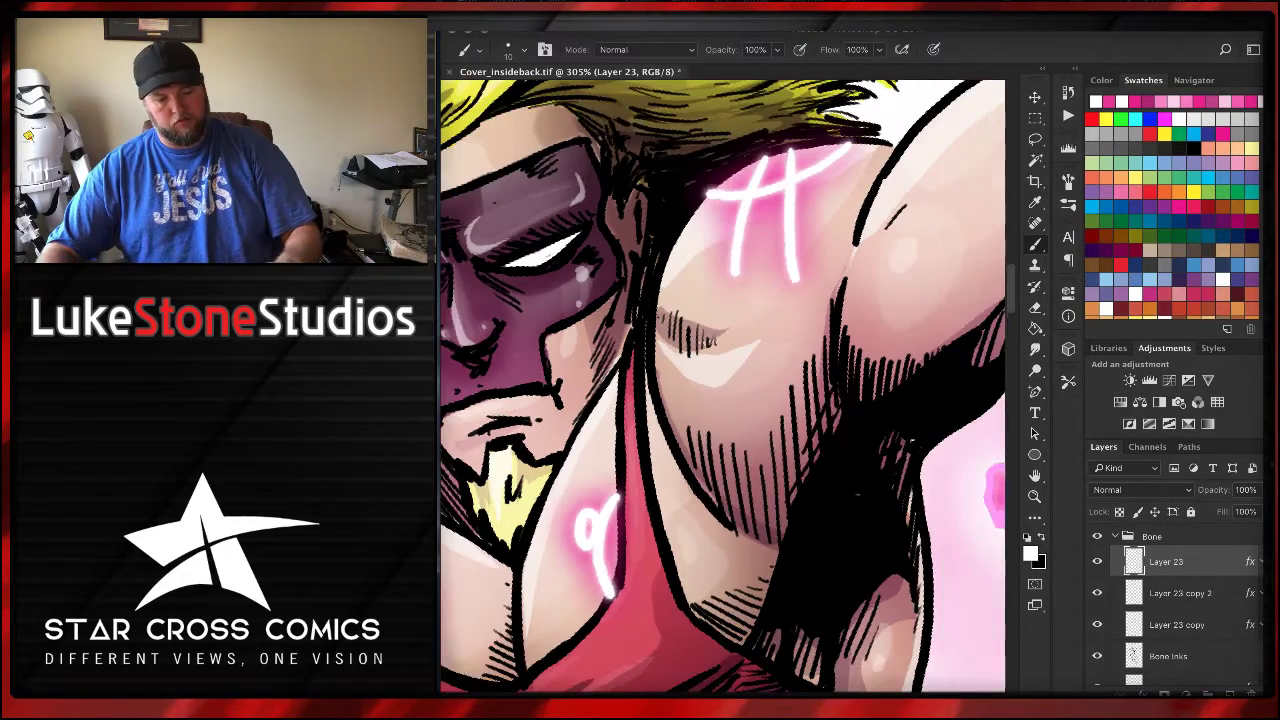
pyautogui.scroll(-3, 606, 439)
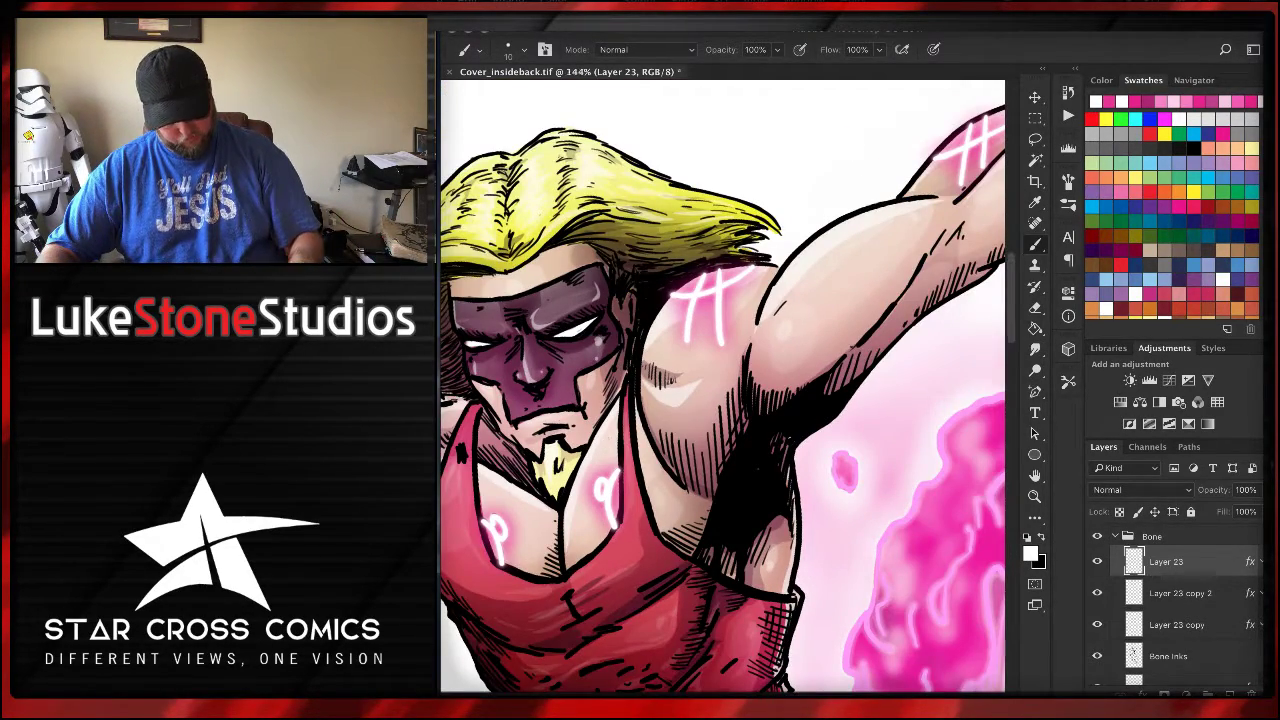
pyautogui.scroll(-1, 578, 445)
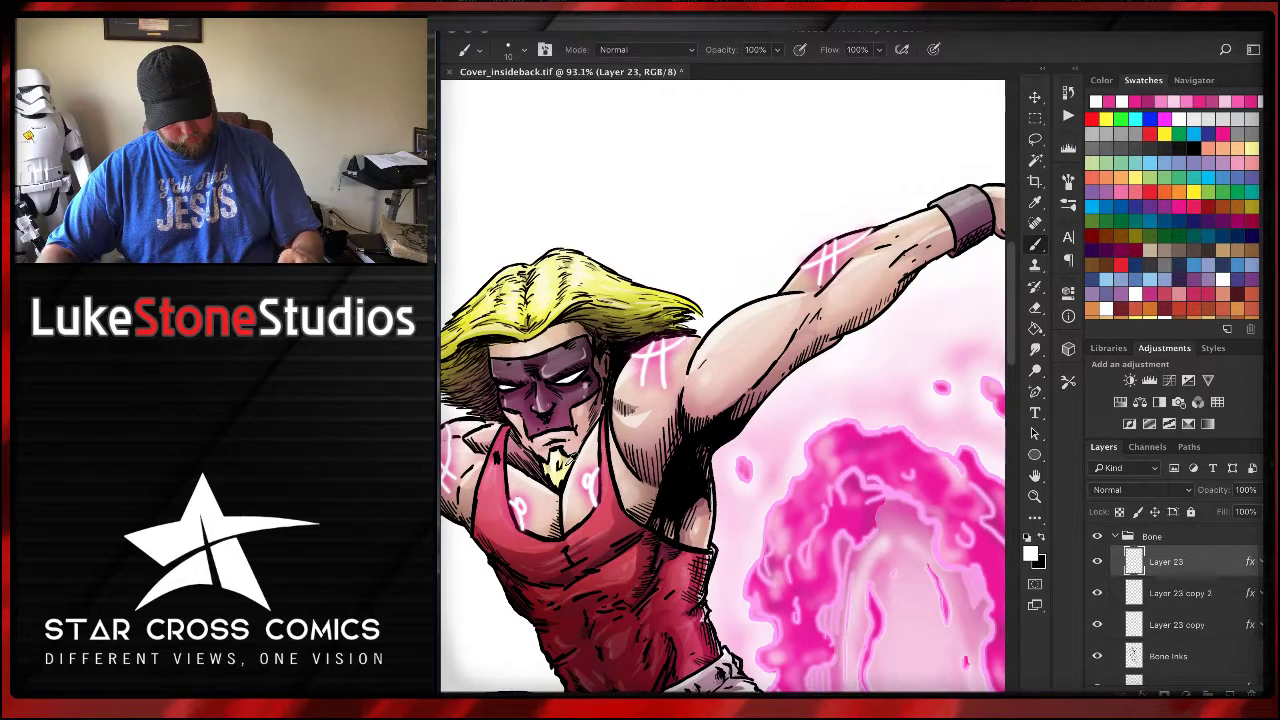
pyautogui.scroll(-4, 722, 387)
pyautogui.click(722, 387)
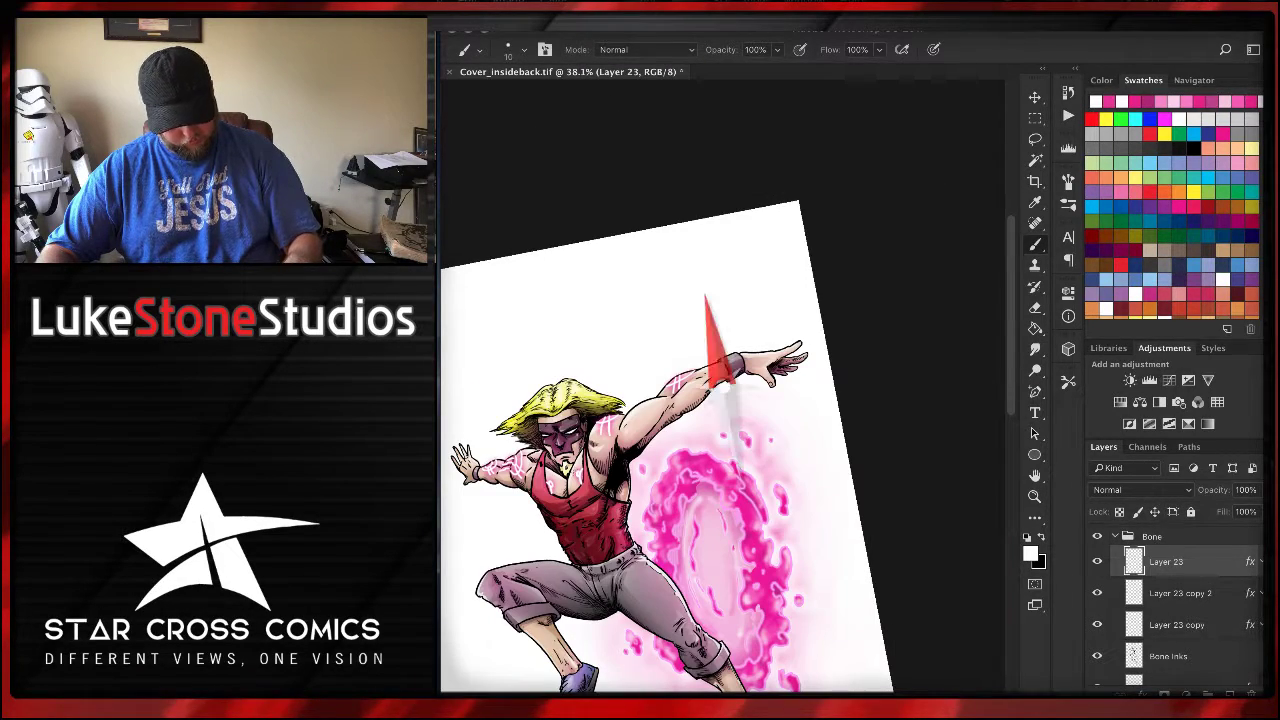
pyautogui.moveTo(600, 450); pyautogui.dragTo(596, 442)
pyautogui.moveTo(578, 500); pyautogui.dragTo(723, 445)
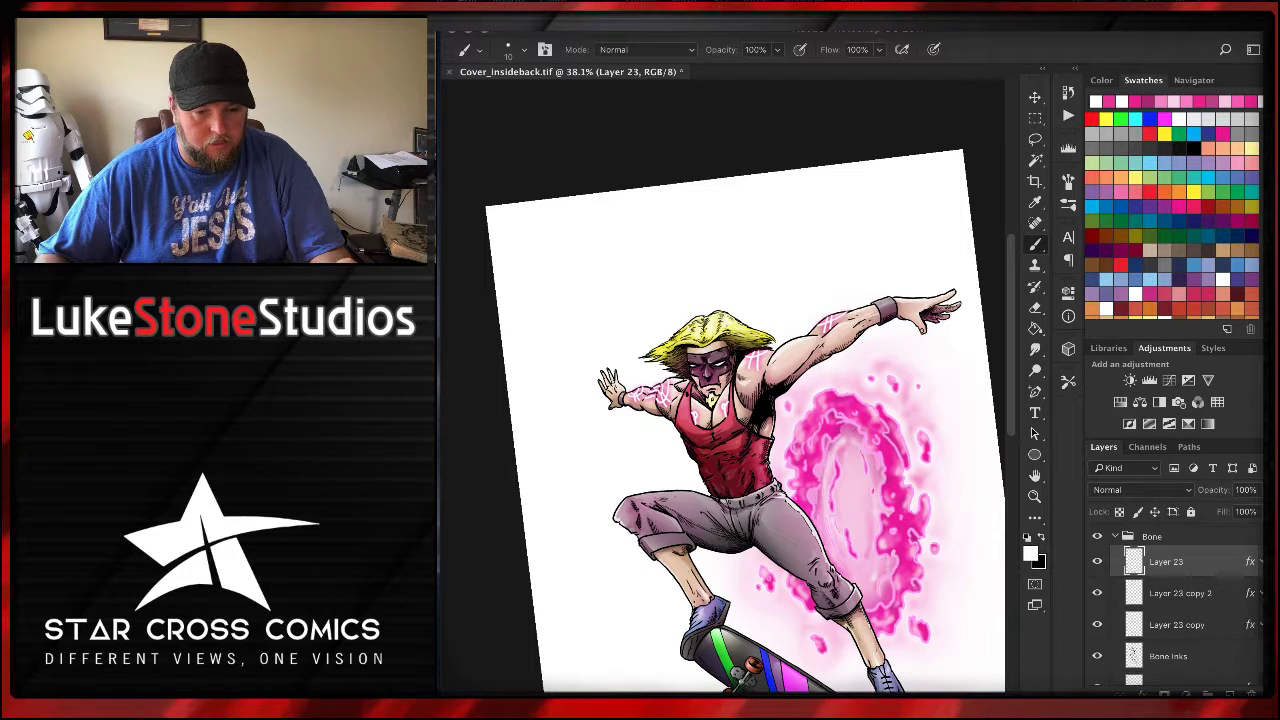
pyautogui.moveTo(760, 420); pyautogui.dragTo(710, 362)
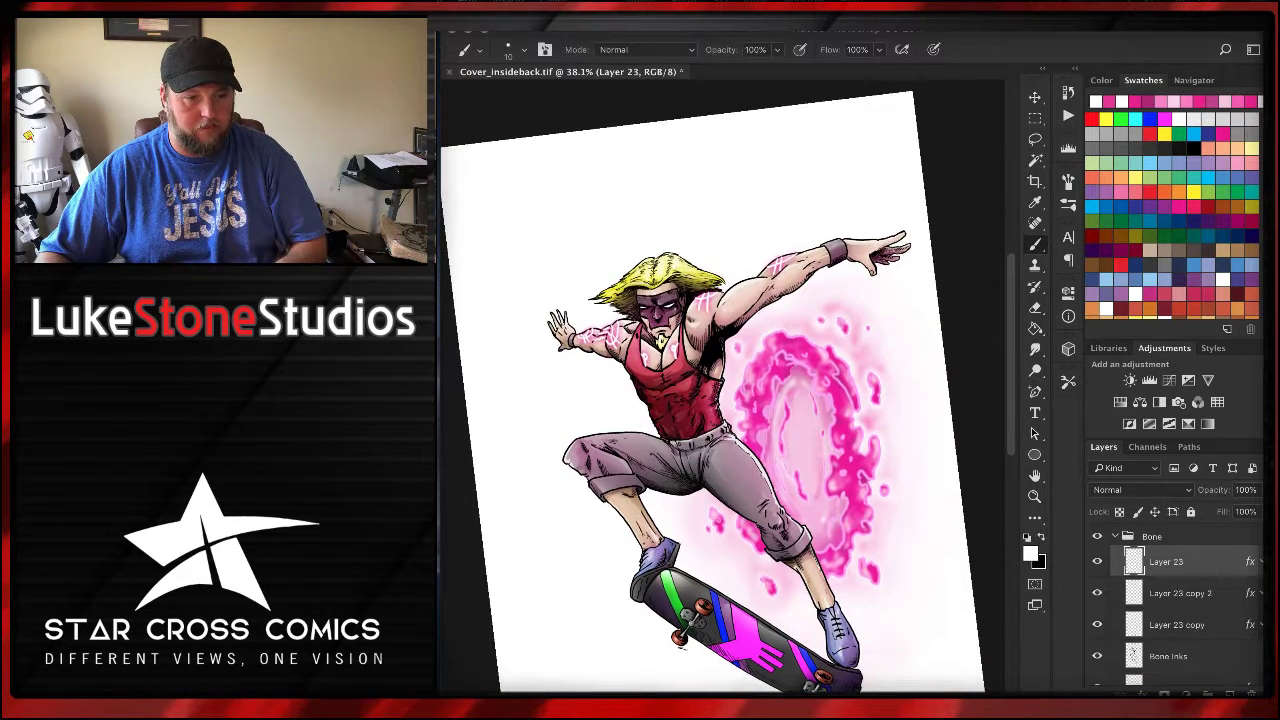
pyautogui.press('r')
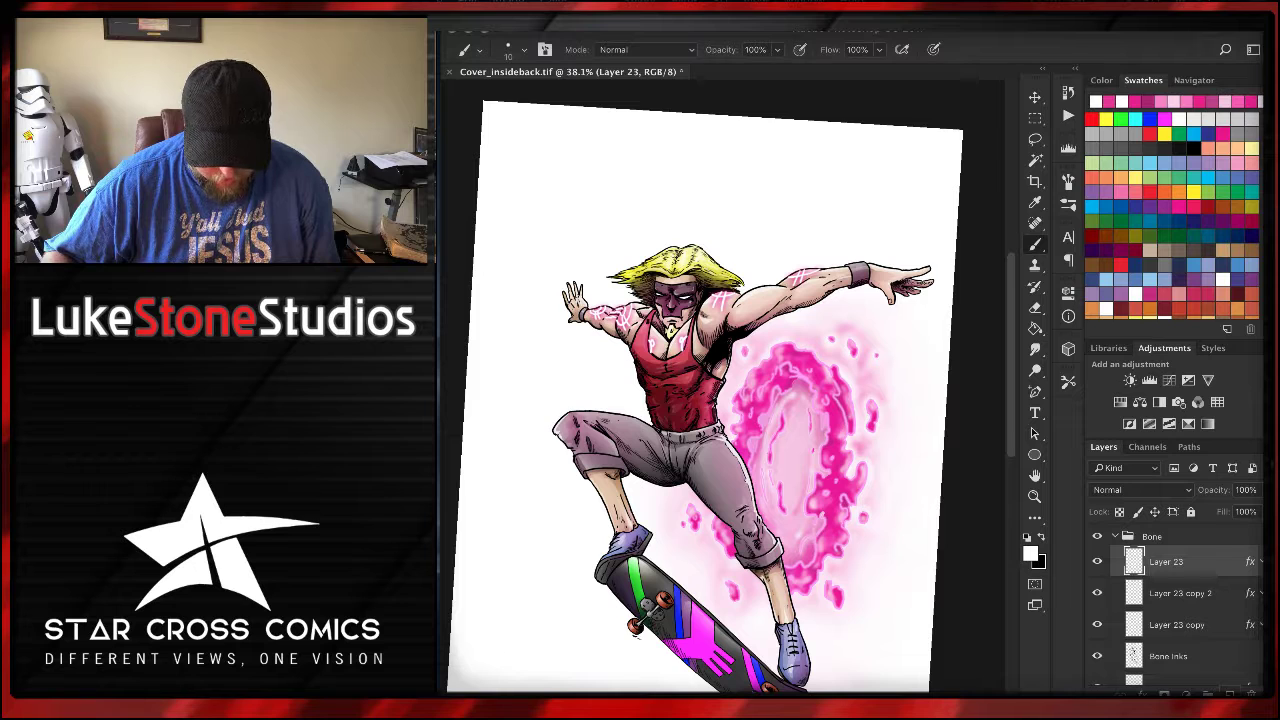
# - Add a new empty layer directly above Layer 23 in the Bone group
pyautogui.click(1230, 691)
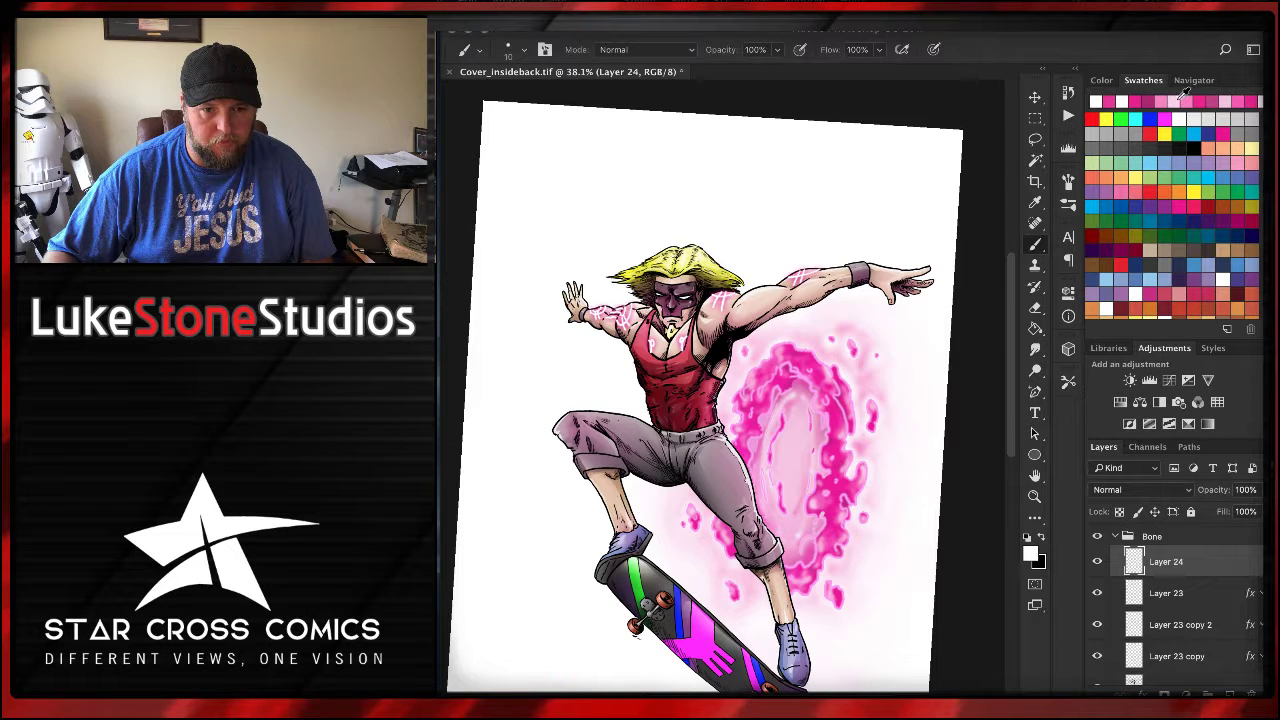
# - Paint soft pale pink highlights on the hair, upper tank top, shoulder and extended arm on Layer 24 with a size 45 brush at 50% flow
pyautogui.click(1173, 100)
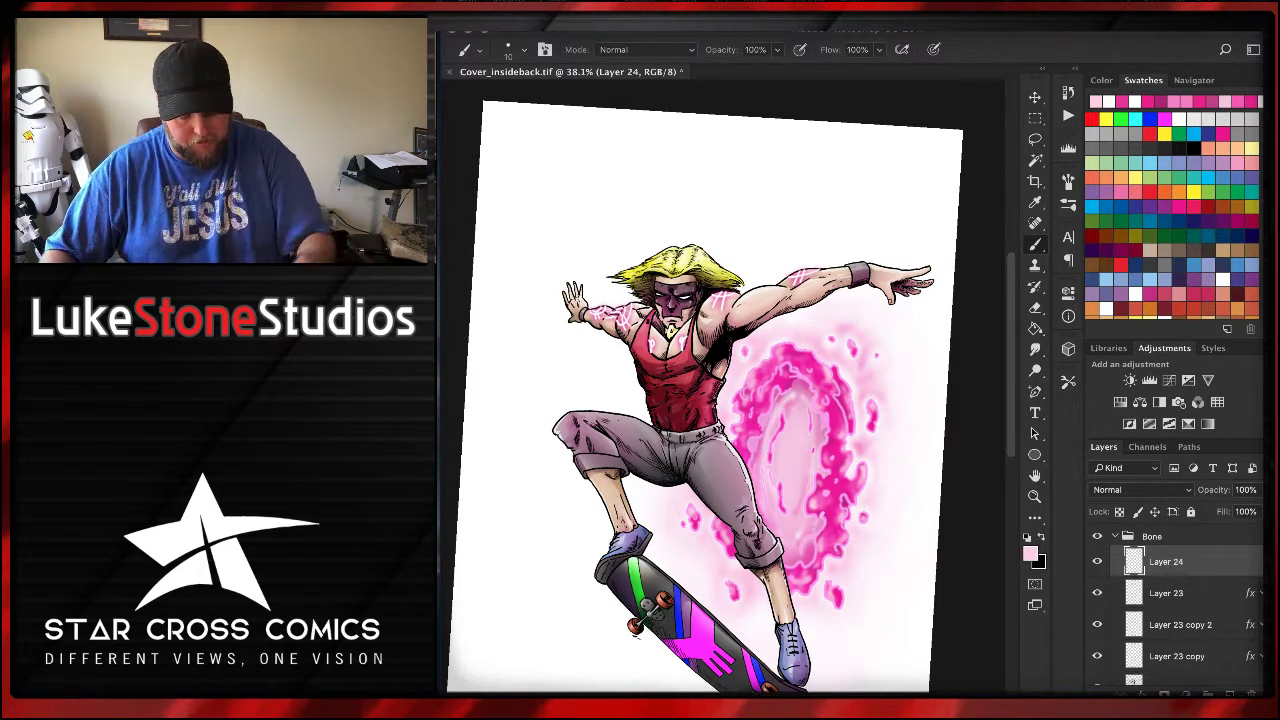
pyautogui.scroll(3, 666, 344)
pyautogui.scroll(2, 666, 344)
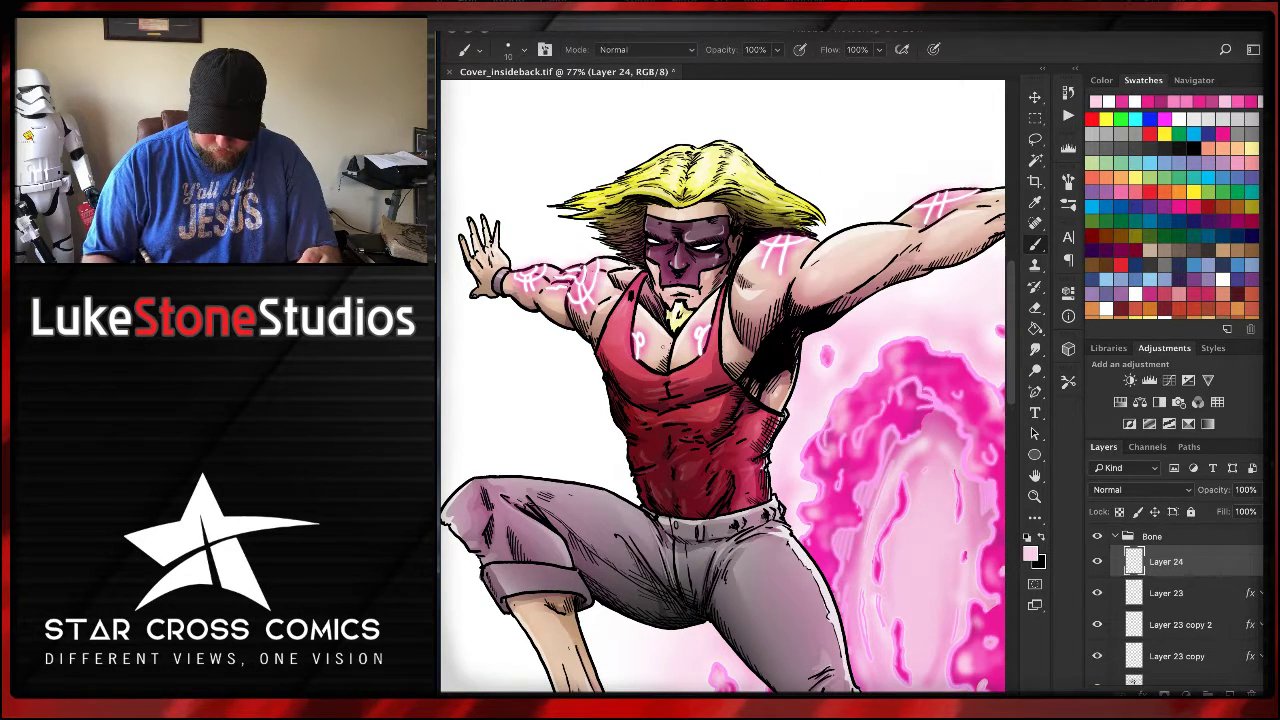
pyautogui.click(1068, 383)
pyautogui.moveTo(1046, 398); pyautogui.dragTo(1046, 420)
pyautogui.click(940, 416)
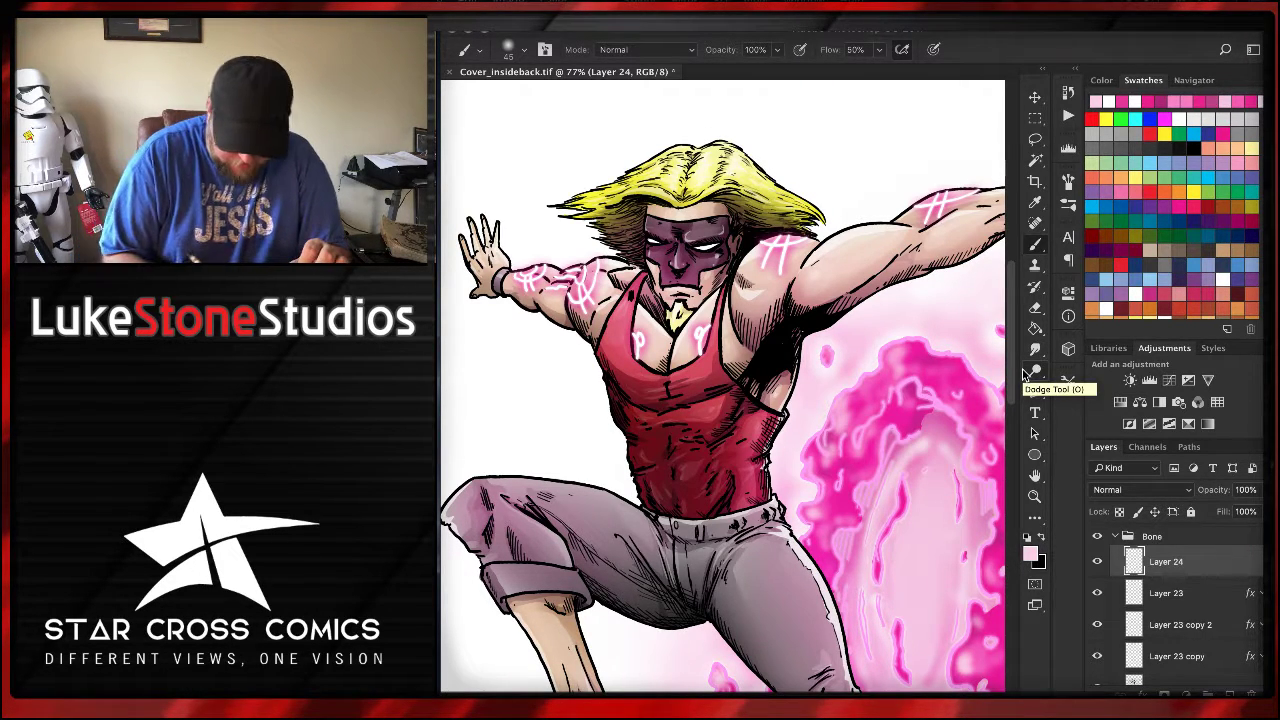
pyautogui.moveTo(720, 191)
pyautogui.mouseDown()
pyautogui.moveTo(716, 170)
pyautogui.moveTo(692, 203)
pyautogui.moveTo(708, 205)
pyautogui.moveTo(664, 209)
pyautogui.moveTo(700, 212)
pyautogui.moveTo(610, 205)
pyautogui.mouseUp()
pyautogui.moveTo(630, 310)
pyautogui.mouseDown()
pyautogui.moveTo(608, 336)
pyautogui.moveTo(628, 374)
pyautogui.mouseUp()
pyautogui.moveTo(612, 330); pyautogui.dragTo(640, 390)
pyautogui.moveTo(718, 308); pyautogui.dragTo(734, 354)
pyautogui.moveTo(752, 294); pyautogui.dragTo(766, 314)
pyautogui.moveTo(872, 232); pyautogui.dragTo(822, 262)
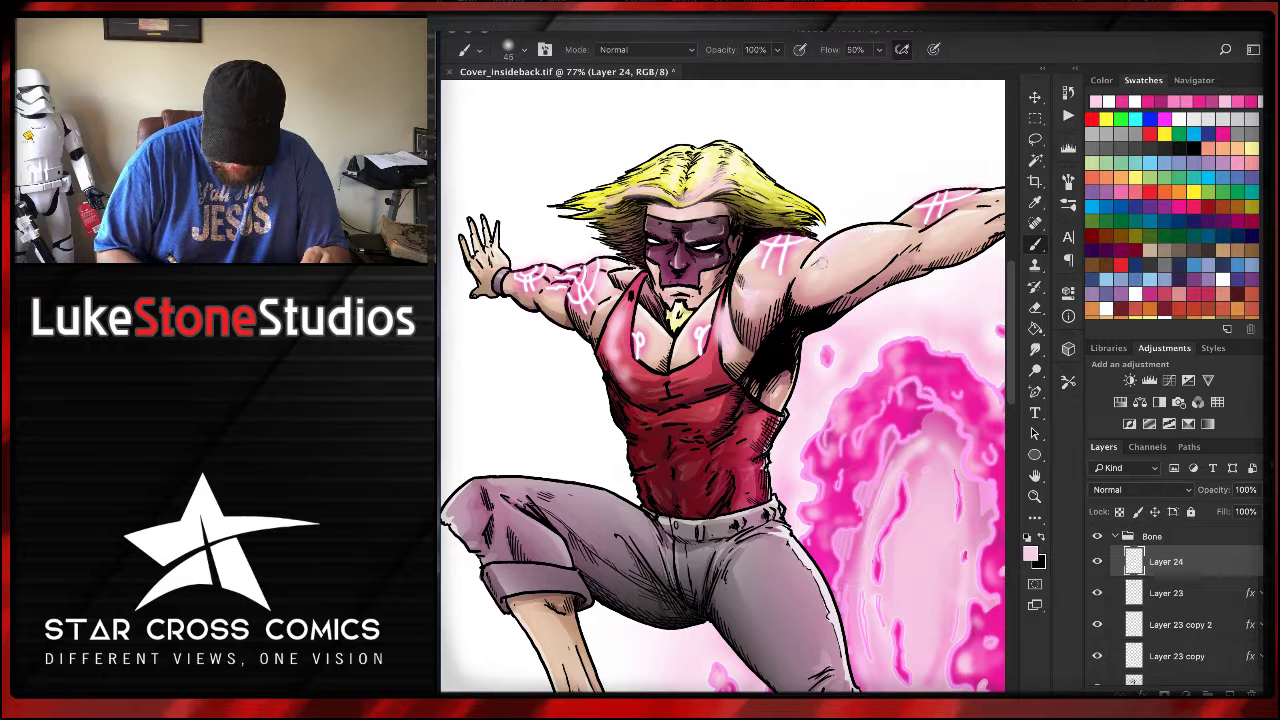
# - Add more pale pink highlights across the tank top's midsection, the trouser waistband, the smaller hand and the extended arm's wristband
pyautogui.moveTo(720, 407); pyautogui.dragTo(664, 425)
pyautogui.moveTo(709, 372)
pyautogui.mouseDown()
pyautogui.moveTo(660, 402)
pyautogui.moveTo(662, 436)
pyautogui.mouseUp()
pyautogui.moveTo(658, 508); pyautogui.dragTo(736, 528)
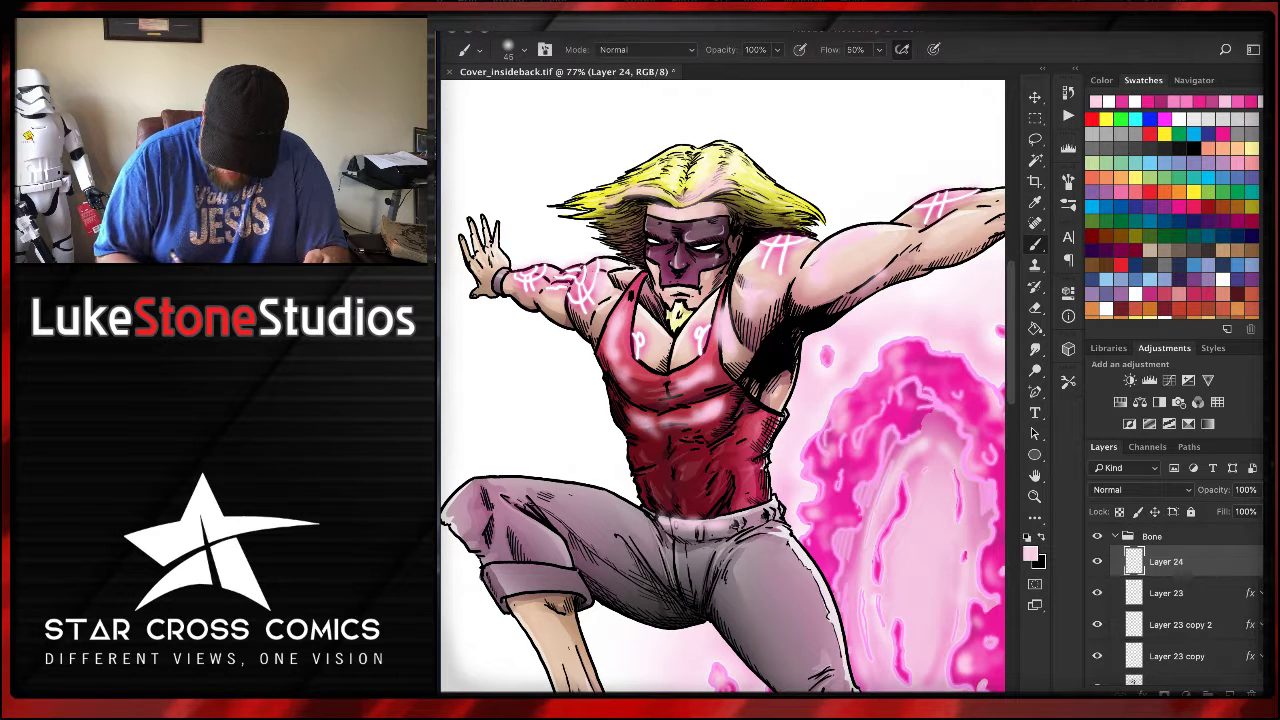
pyautogui.moveTo(492, 258)
pyautogui.mouseDown()
pyautogui.moveTo(502, 280)
pyautogui.moveTo(492, 266)
pyautogui.moveTo(482, 276)
pyautogui.mouseUp()
pyautogui.moveTo(895, 341); pyautogui.dragTo(761, 382)
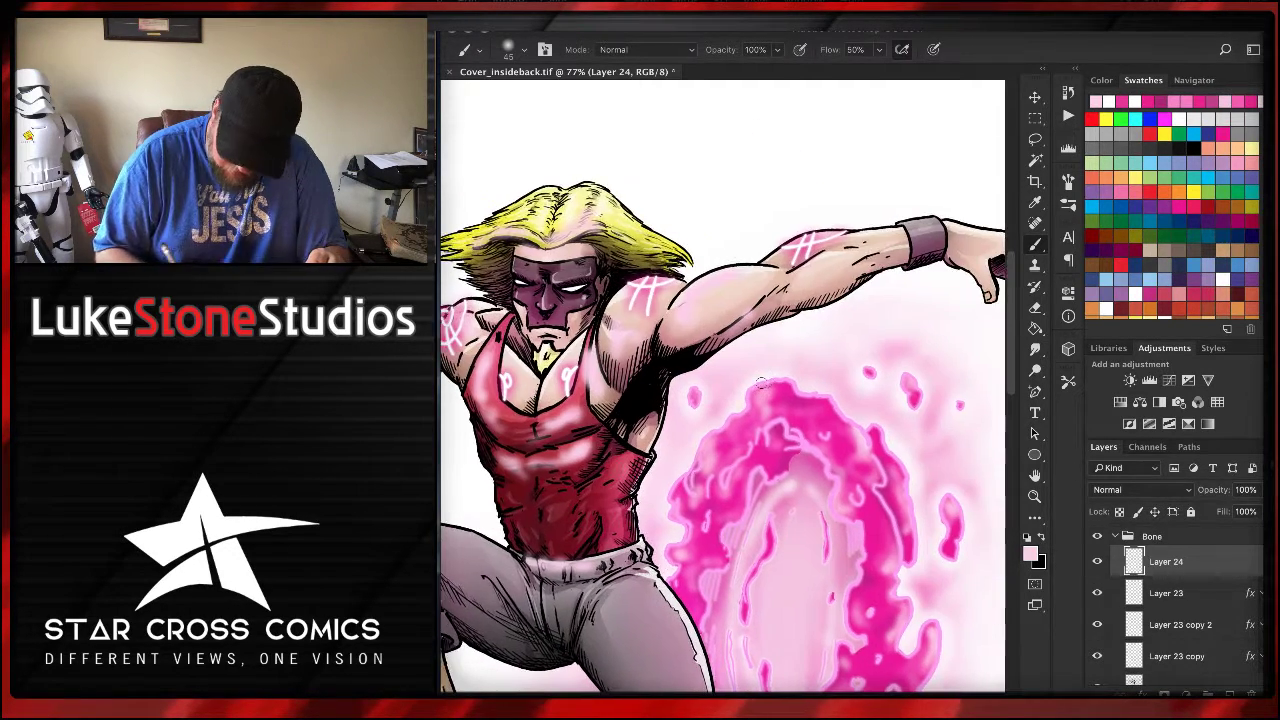
pyautogui.moveTo(904, 230)
pyautogui.mouseDown()
pyautogui.moveTo(948, 228)
pyautogui.moveTo(890, 236)
pyautogui.mouseUp()
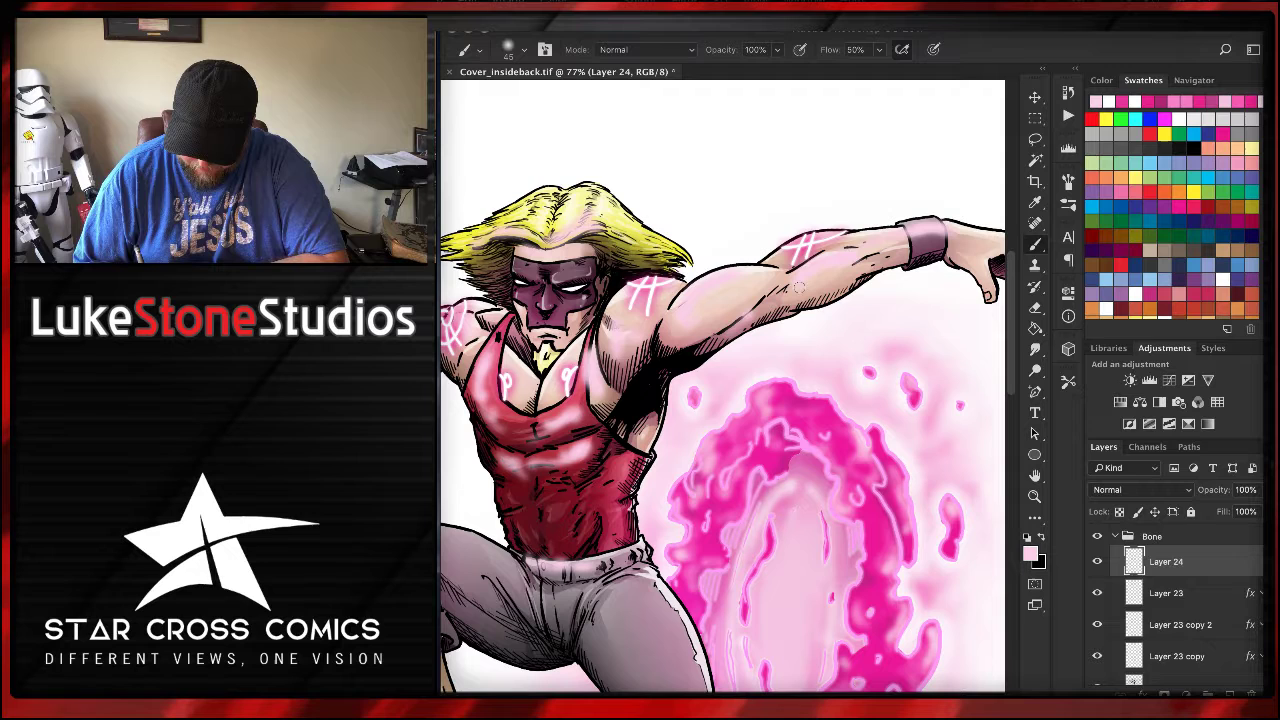
# - Try the Darken, Multiply, Color Burn, Linear Burn and Darker Color blend modes on Layer 24
pyautogui.click(1188, 490)
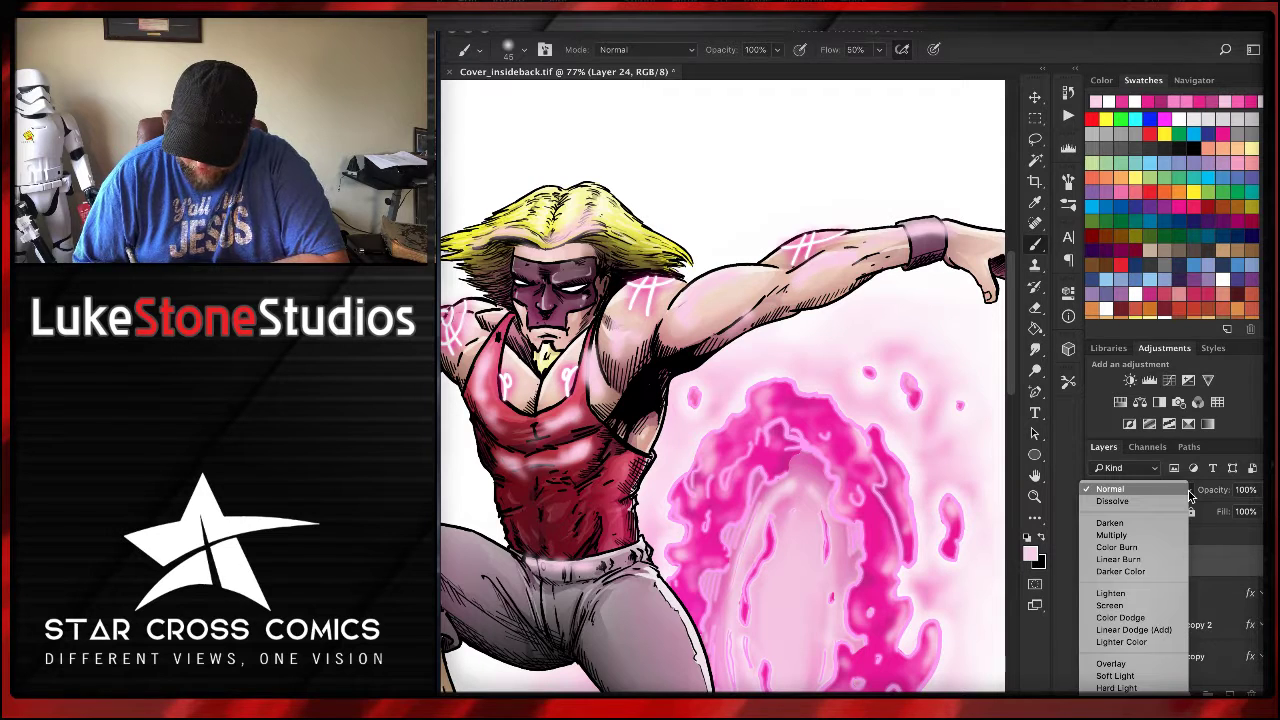
pyautogui.click(1110, 522)
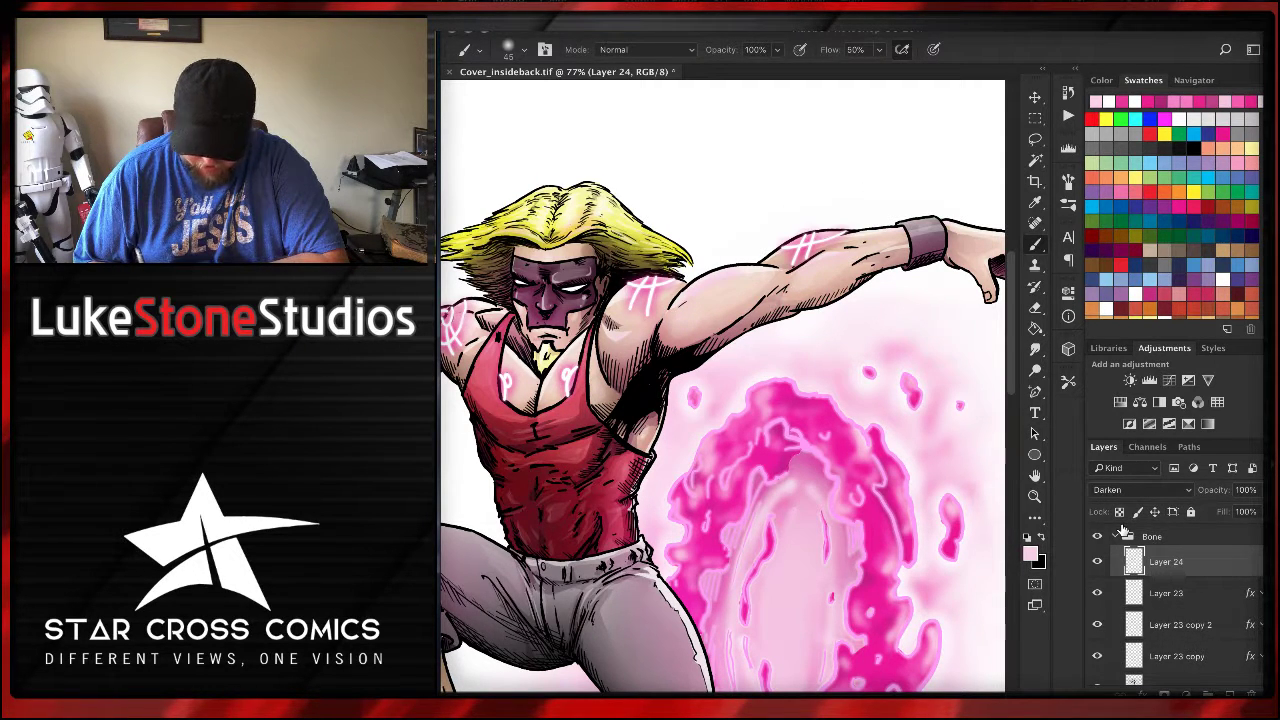
pyautogui.click(1145, 490)
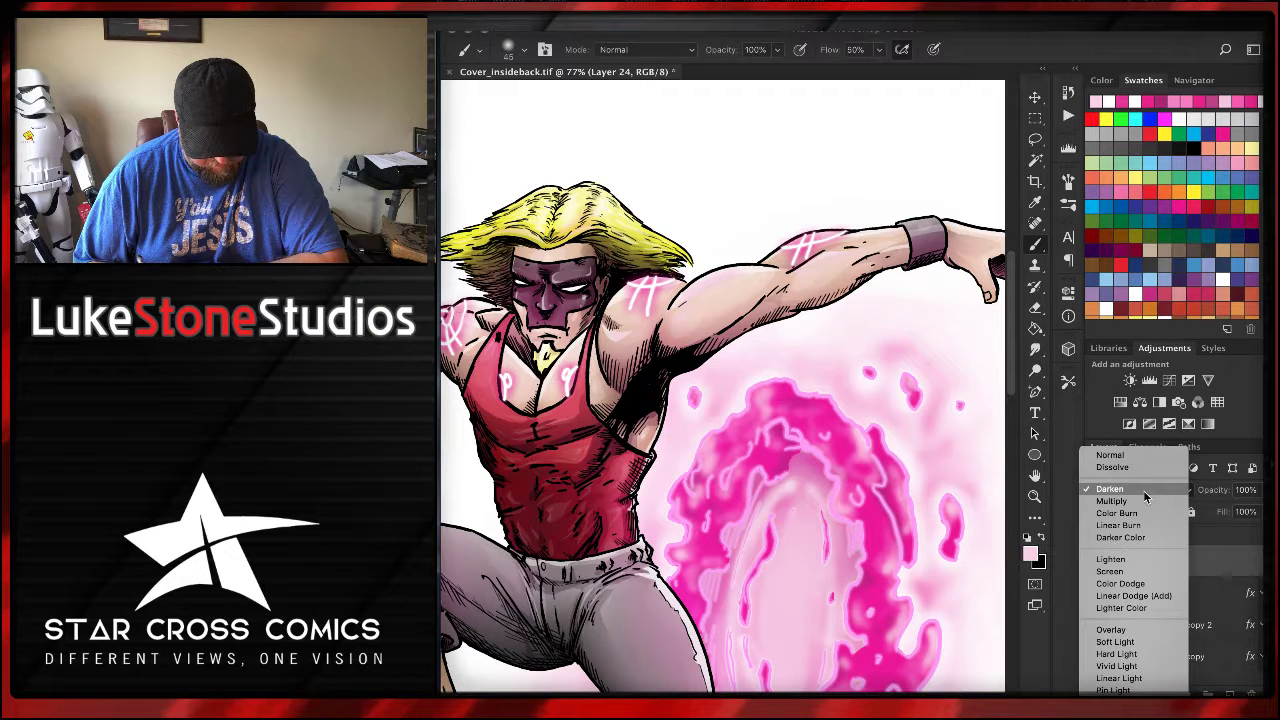
pyautogui.click(1140, 501)
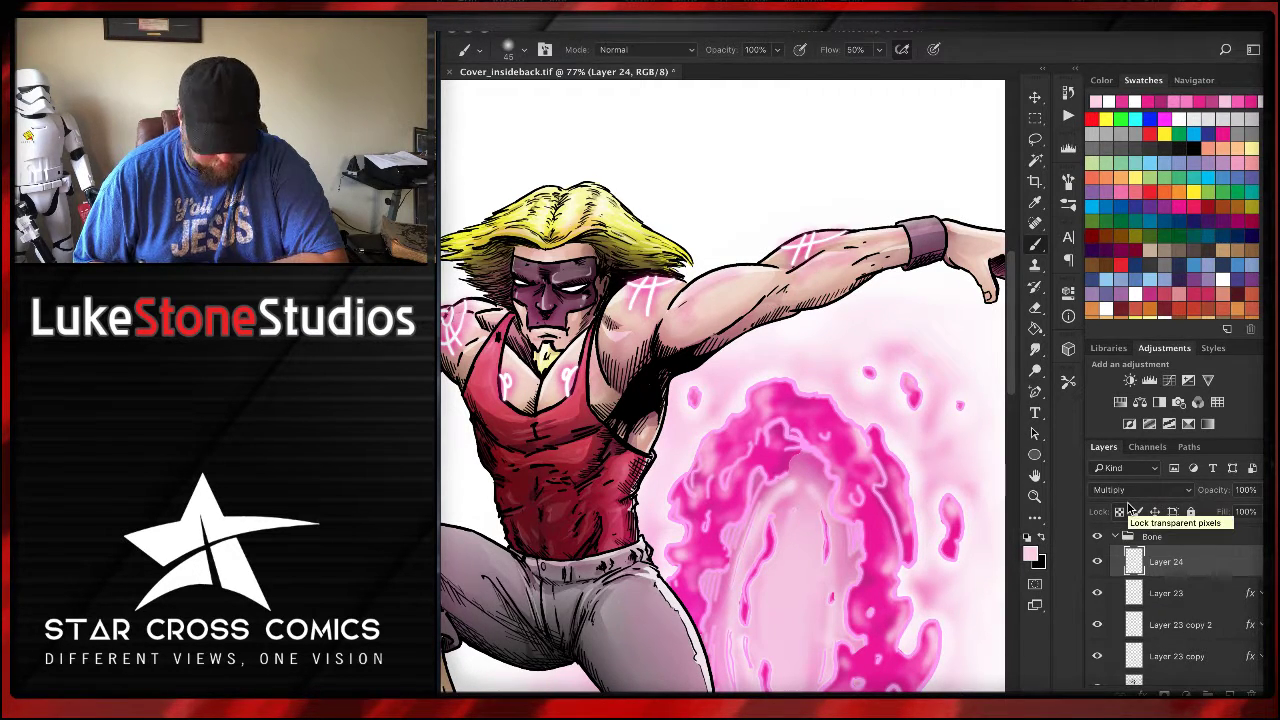
pyautogui.click(1133, 492)
pyautogui.click(1132, 500)
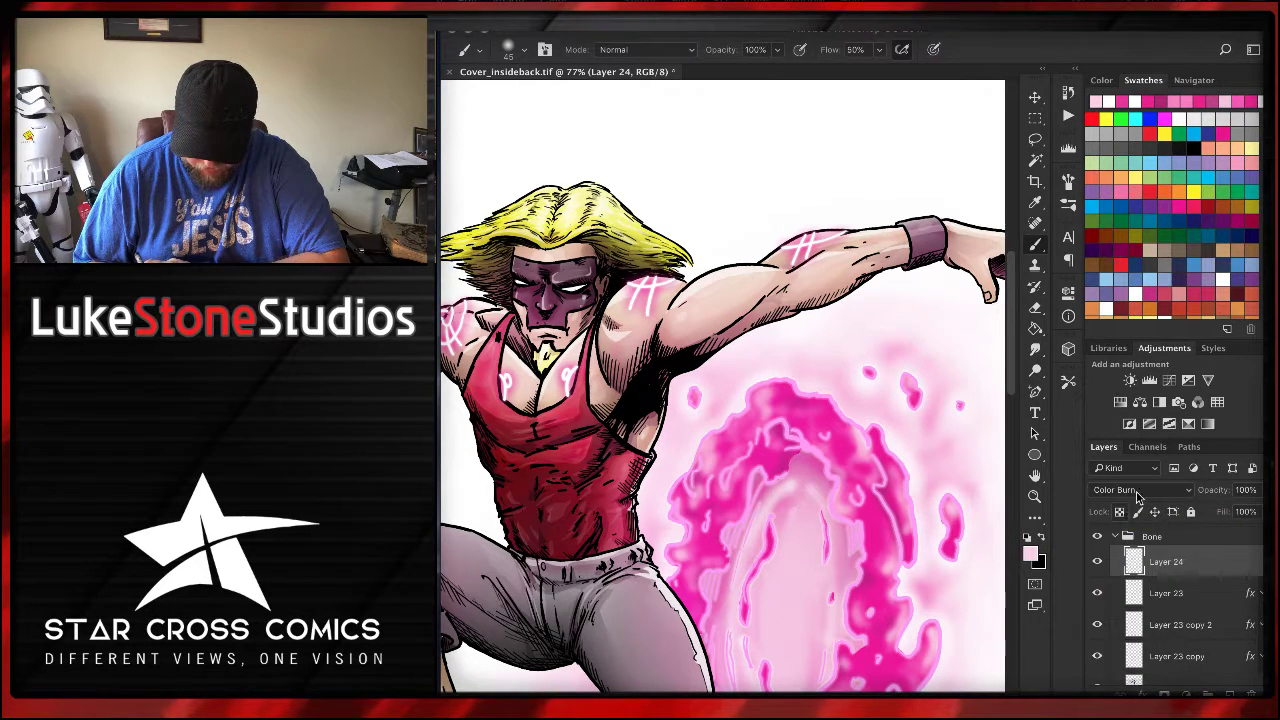
pyautogui.click(1128, 493)
pyautogui.click(1134, 503)
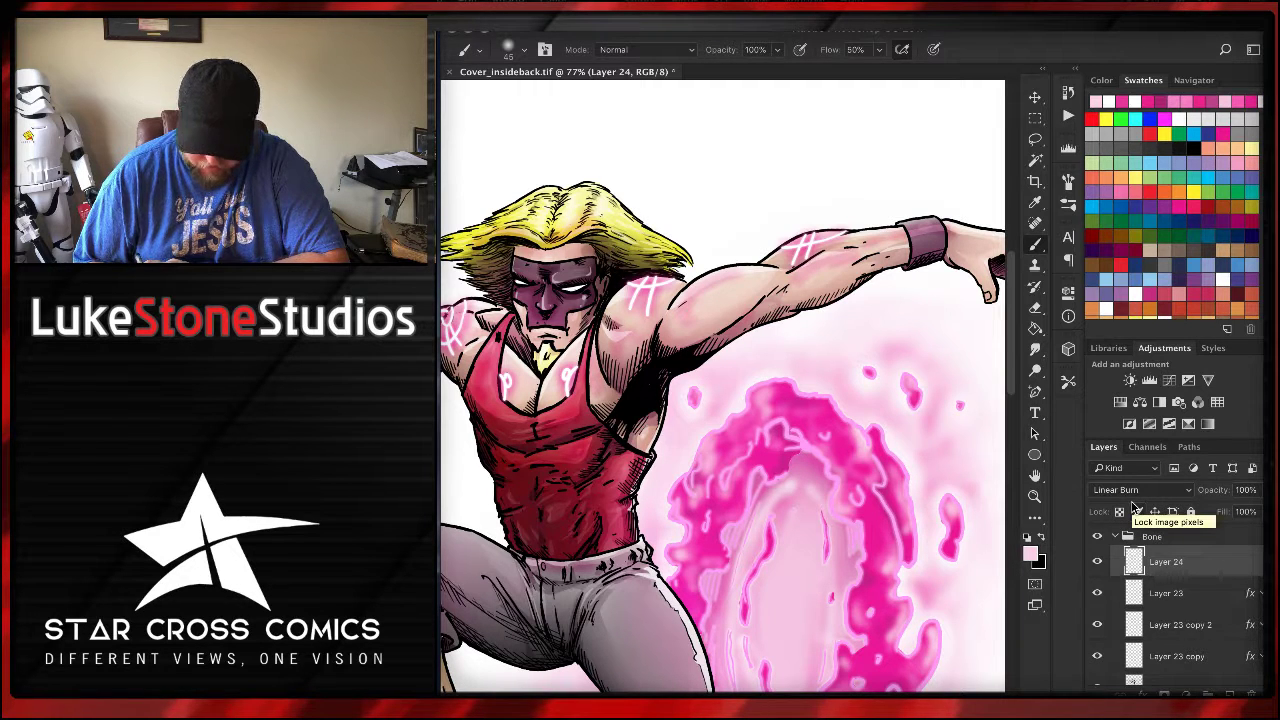
pyautogui.click(1145, 491)
pyautogui.click(1143, 500)
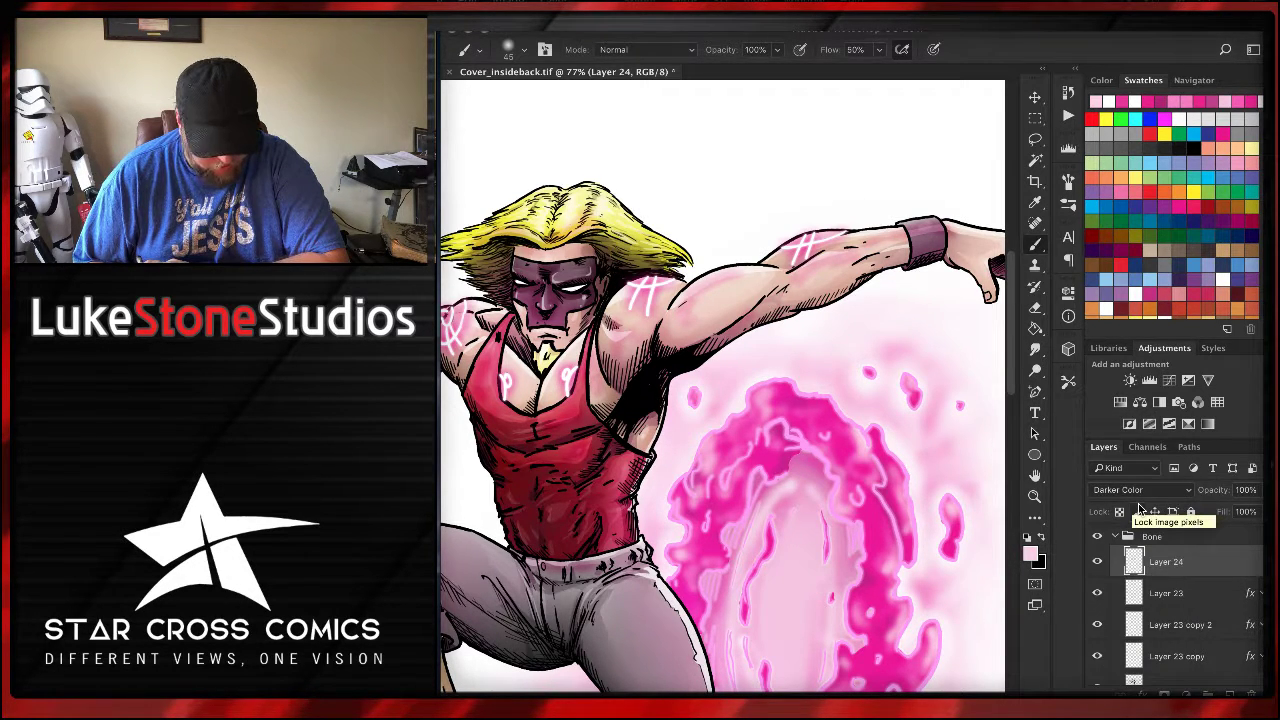
# - Try the Lighten, Screen, Color Dodge, Linear Dodge (Add) and Lighter Color blend modes on Layer 24
pyautogui.click(1143, 490)
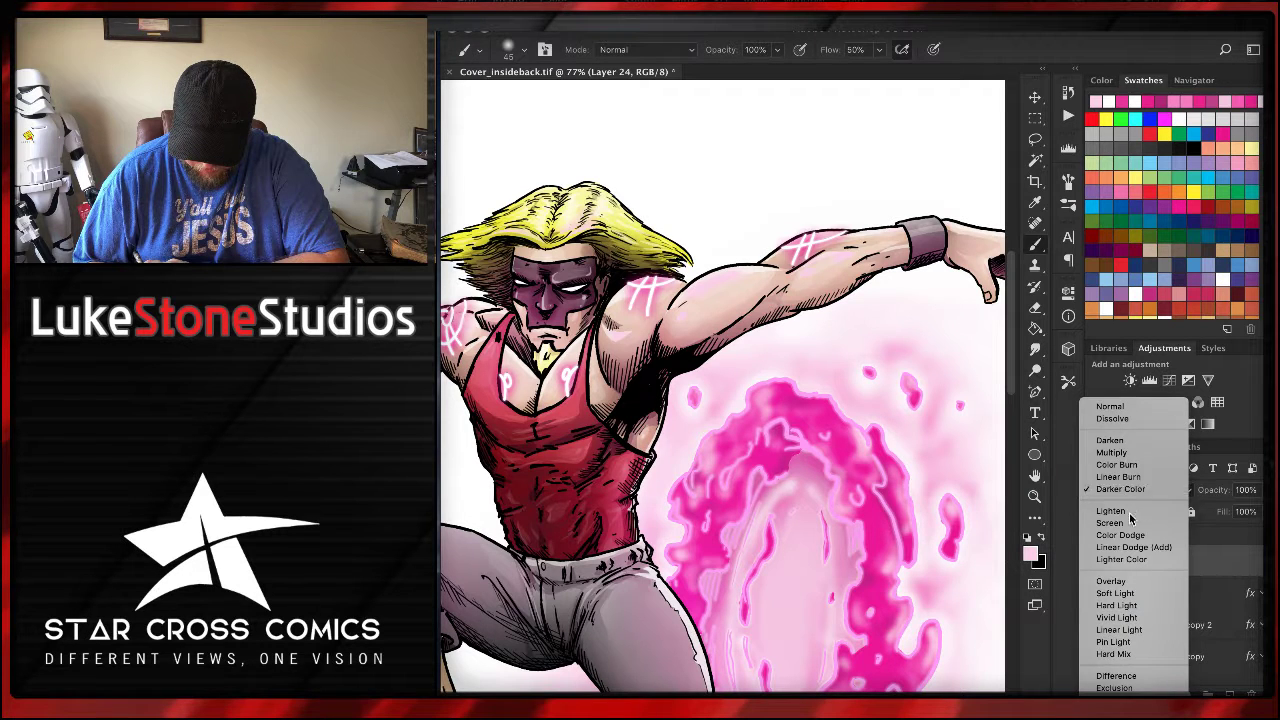
pyautogui.click(1133, 515)
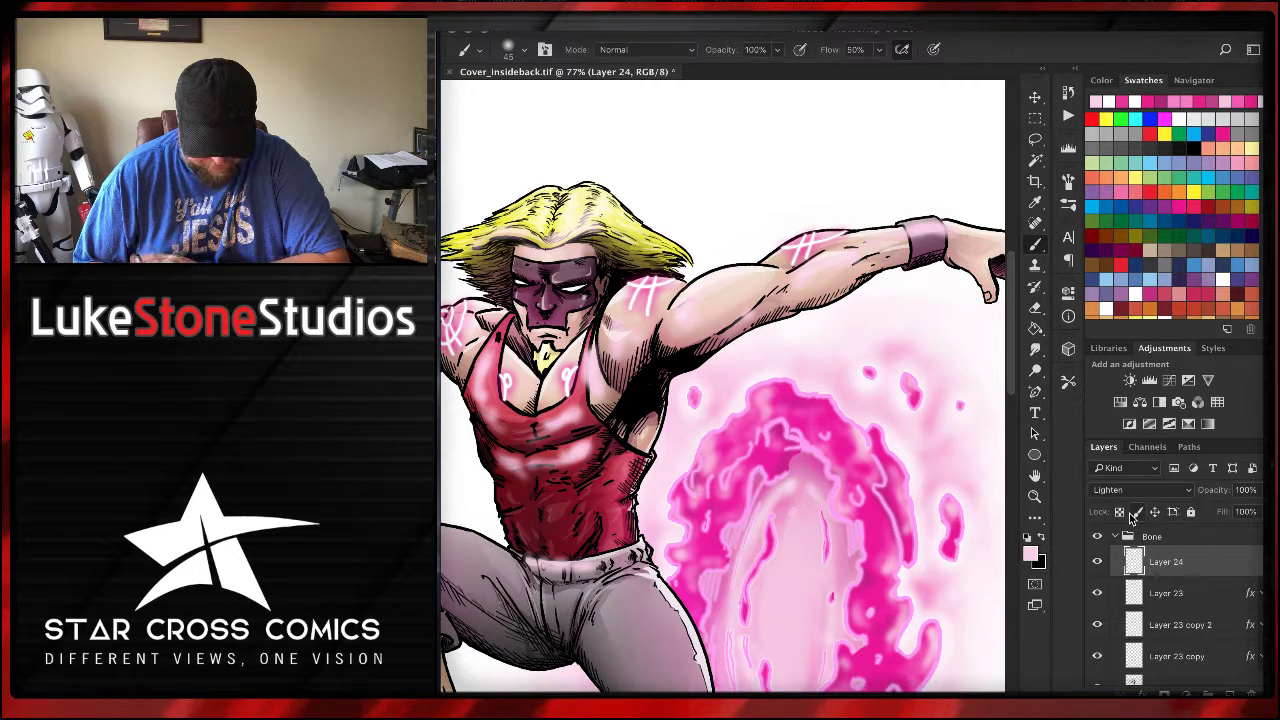
pyautogui.click(1140, 490)
pyautogui.click(1137, 502)
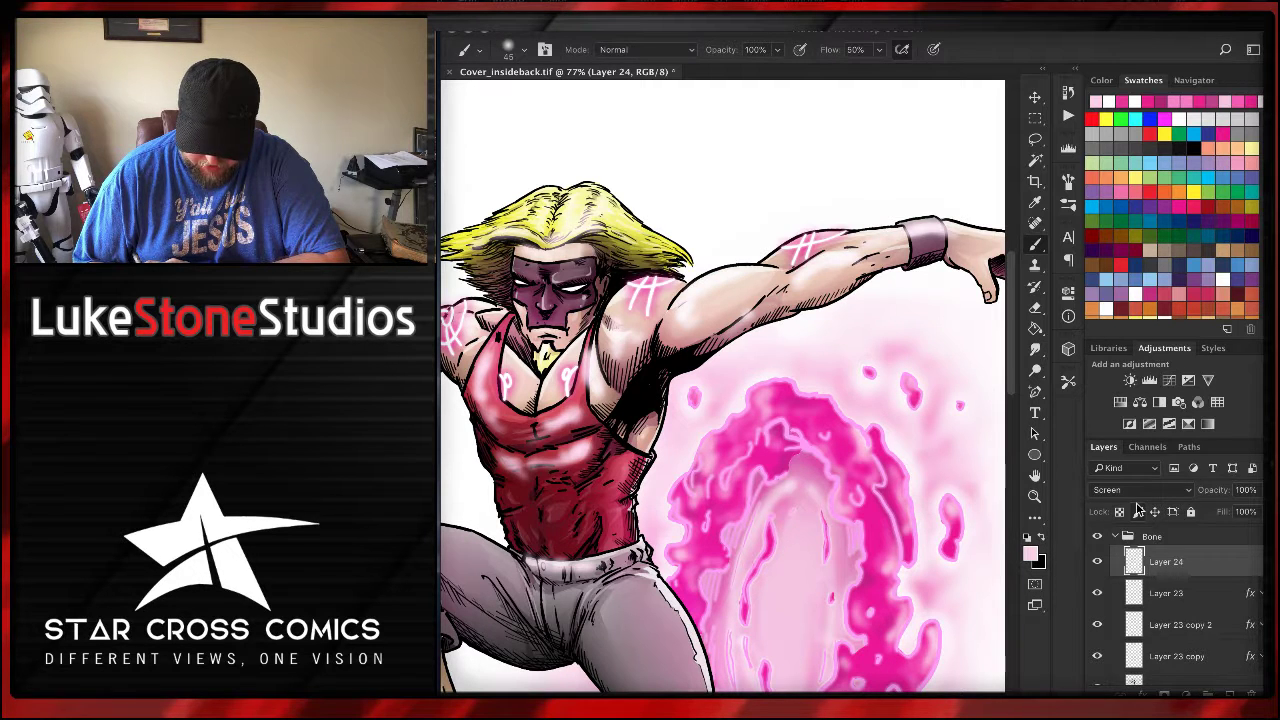
pyautogui.click(1140, 490)
pyautogui.click(1138, 501)
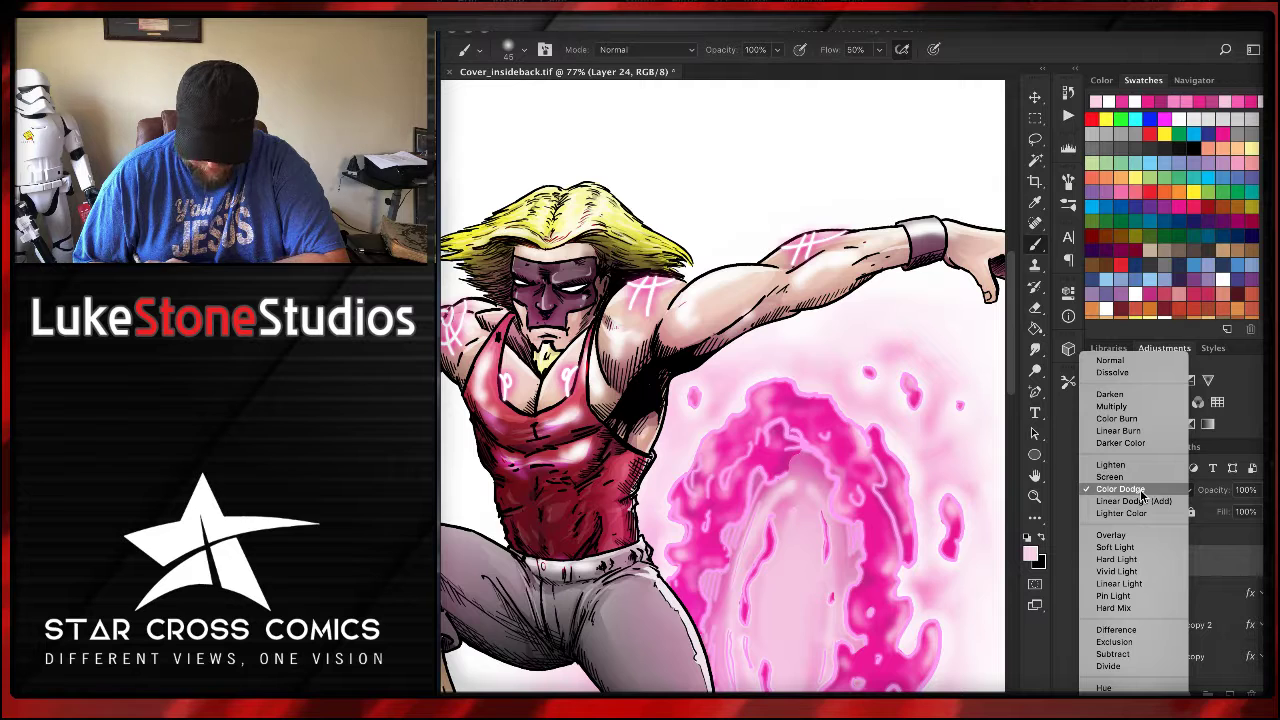
pyautogui.click(1138, 501)
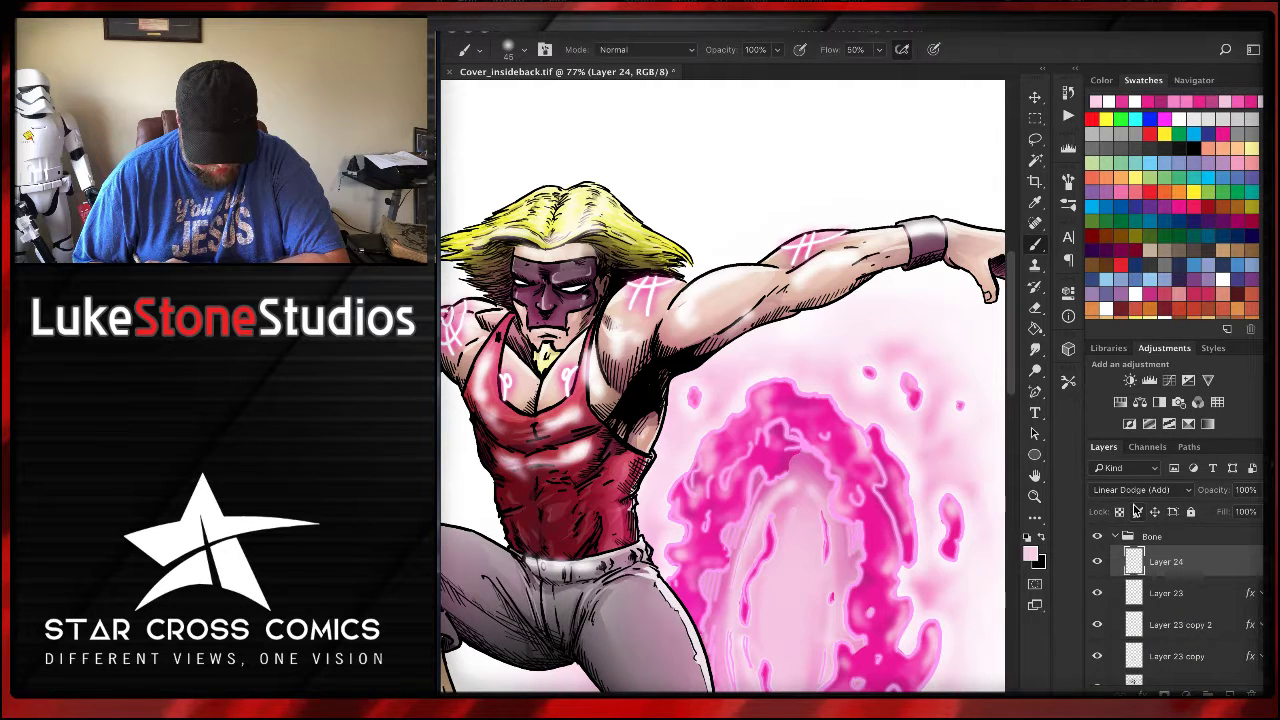
pyautogui.click(1136, 491)
pyautogui.click(1135, 504)
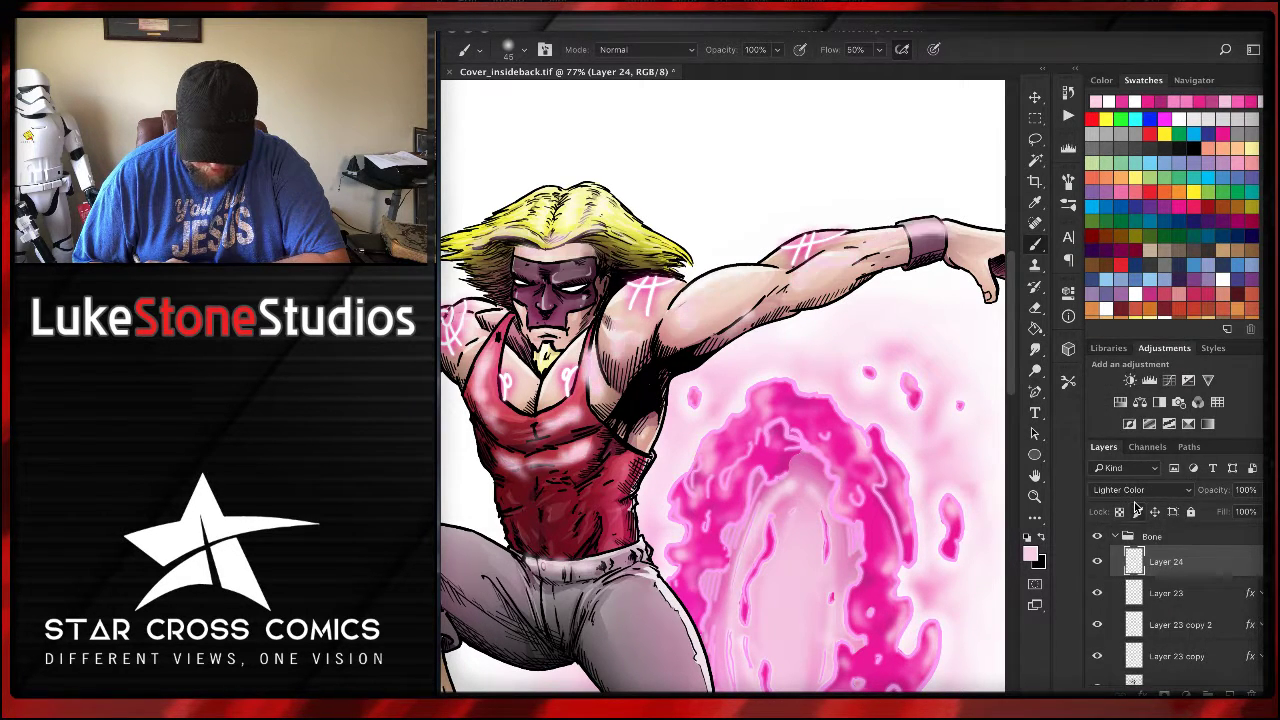
# - Set Layer 24 to Overlay and brush further pale pink highlights over the tank top, shoulder and extended arm
pyautogui.click(1137, 490)
pyautogui.click(1126, 512)
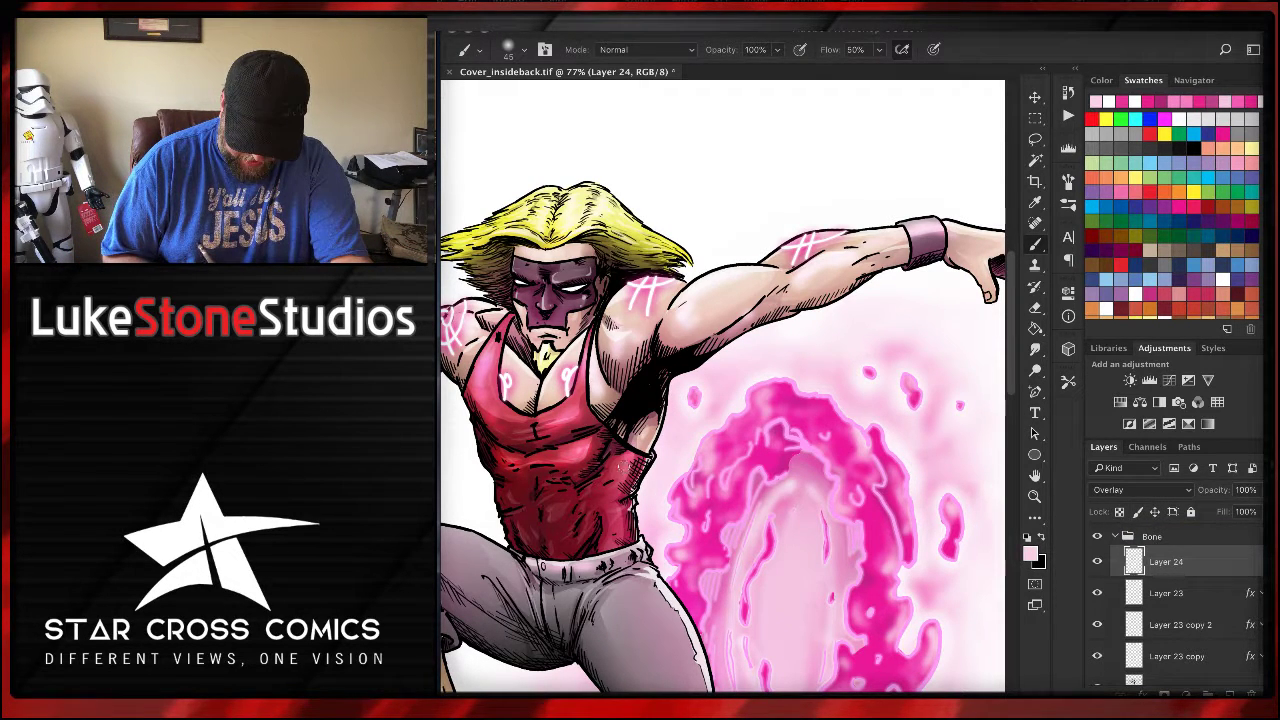
pyautogui.moveTo(637, 442)
pyautogui.mouseDown()
pyautogui.moveTo(620, 508)
pyautogui.moveTo(629, 538)
pyautogui.moveTo(624, 506)
pyautogui.moveTo(610, 513)
pyautogui.moveTo(642, 550)
pyautogui.moveTo(634, 568)
pyautogui.mouseUp()
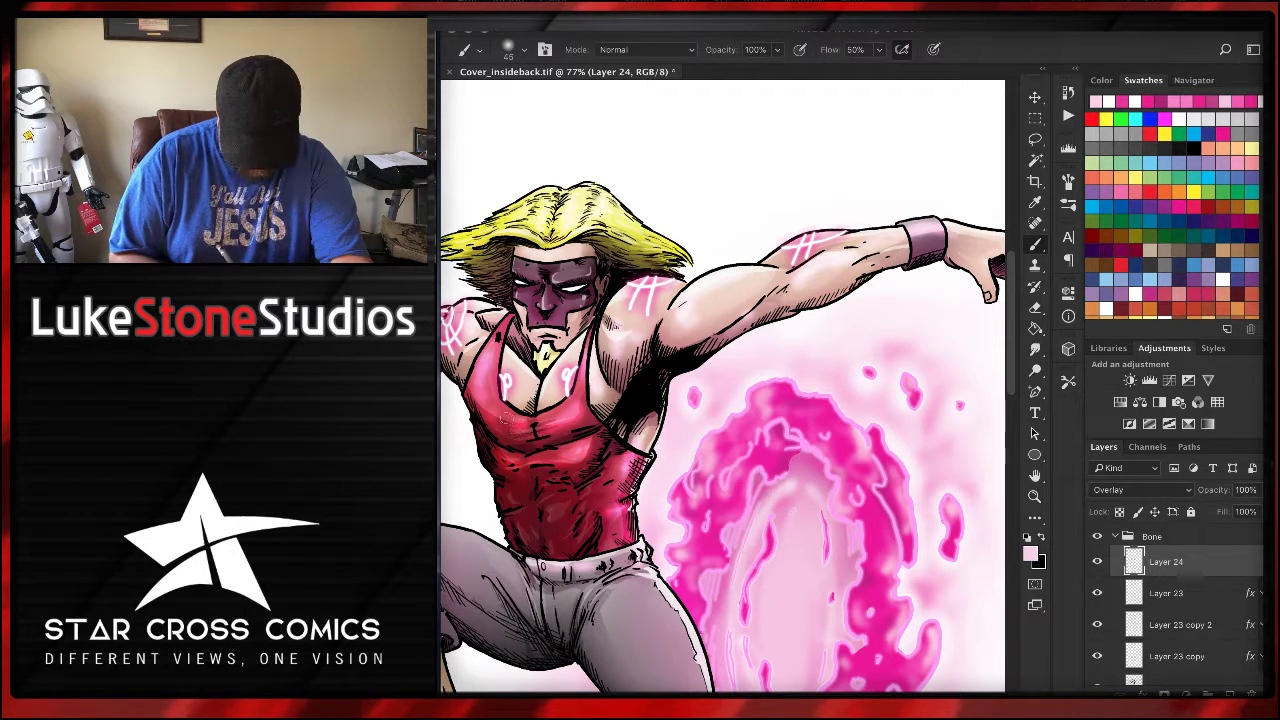
pyautogui.moveTo(504, 420)
pyautogui.mouseDown()
pyautogui.moveTo(486, 386)
pyautogui.moveTo(514, 418)
pyautogui.moveTo(486, 388)
pyautogui.moveTo(555, 512)
pyautogui.mouseUp()
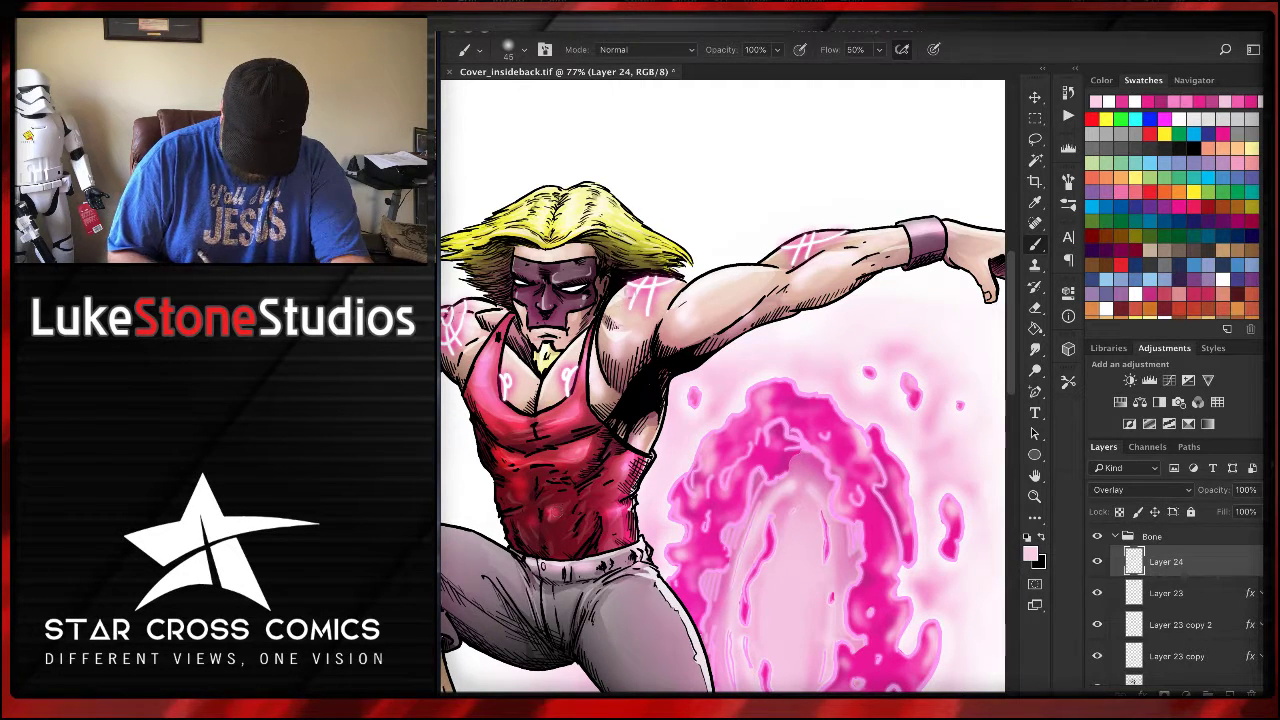
pyautogui.moveTo(628, 295); pyautogui.dragTo(612, 368)
pyautogui.moveTo(670, 338); pyautogui.dragTo(734, 308)
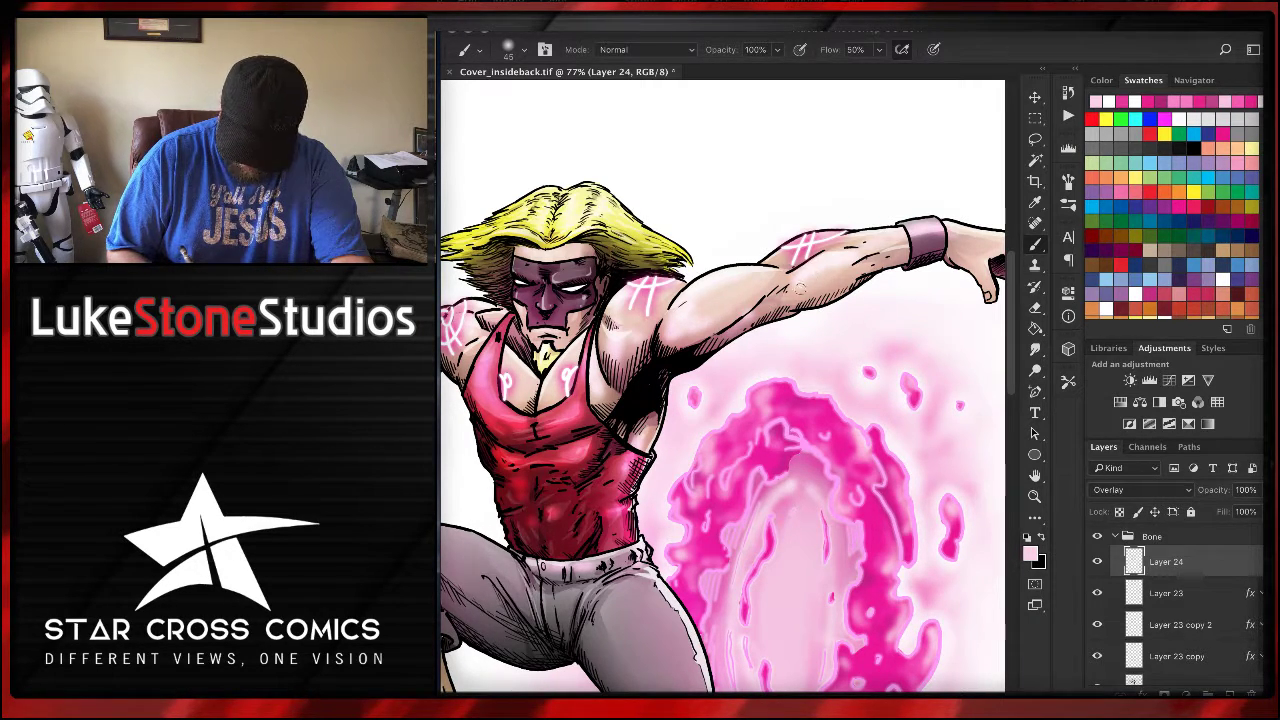
# - Reduce Layer 24's opacity to 63% and check the highlights against the whole figure and skateboard
pyautogui.click(1262, 490)
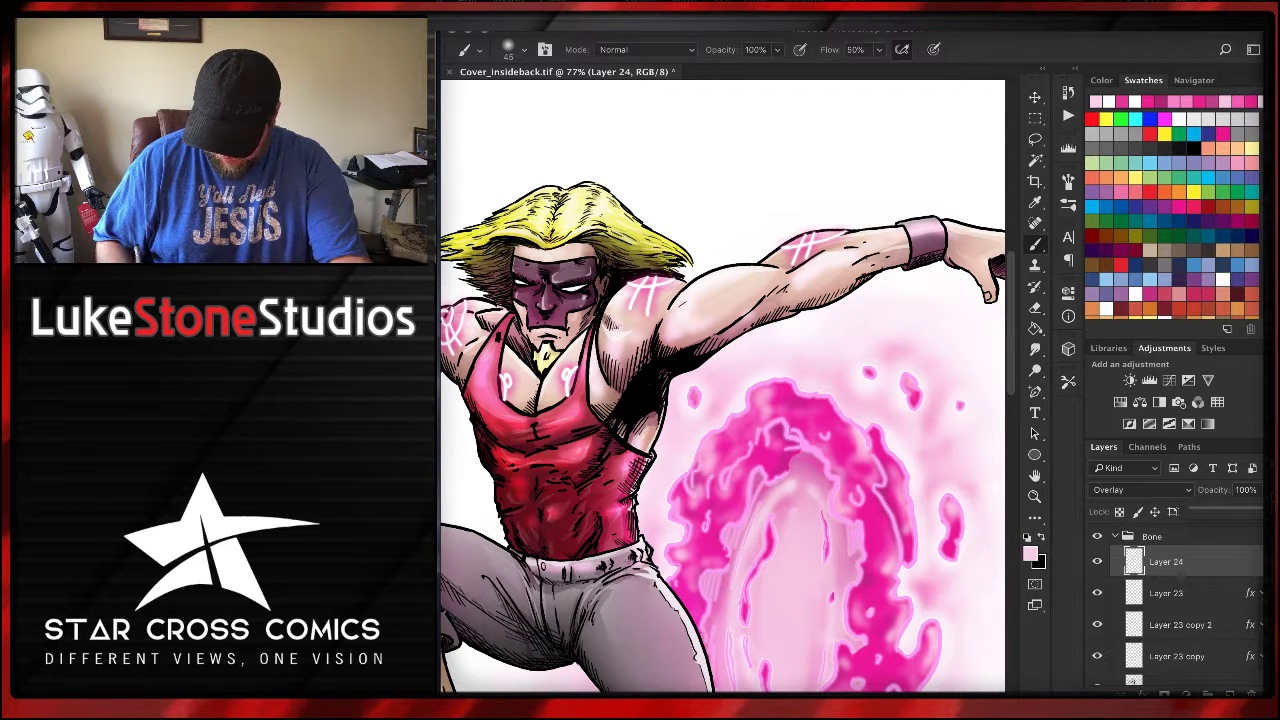
pyautogui.moveTo(1260, 511); pyautogui.dragTo(1241, 513)
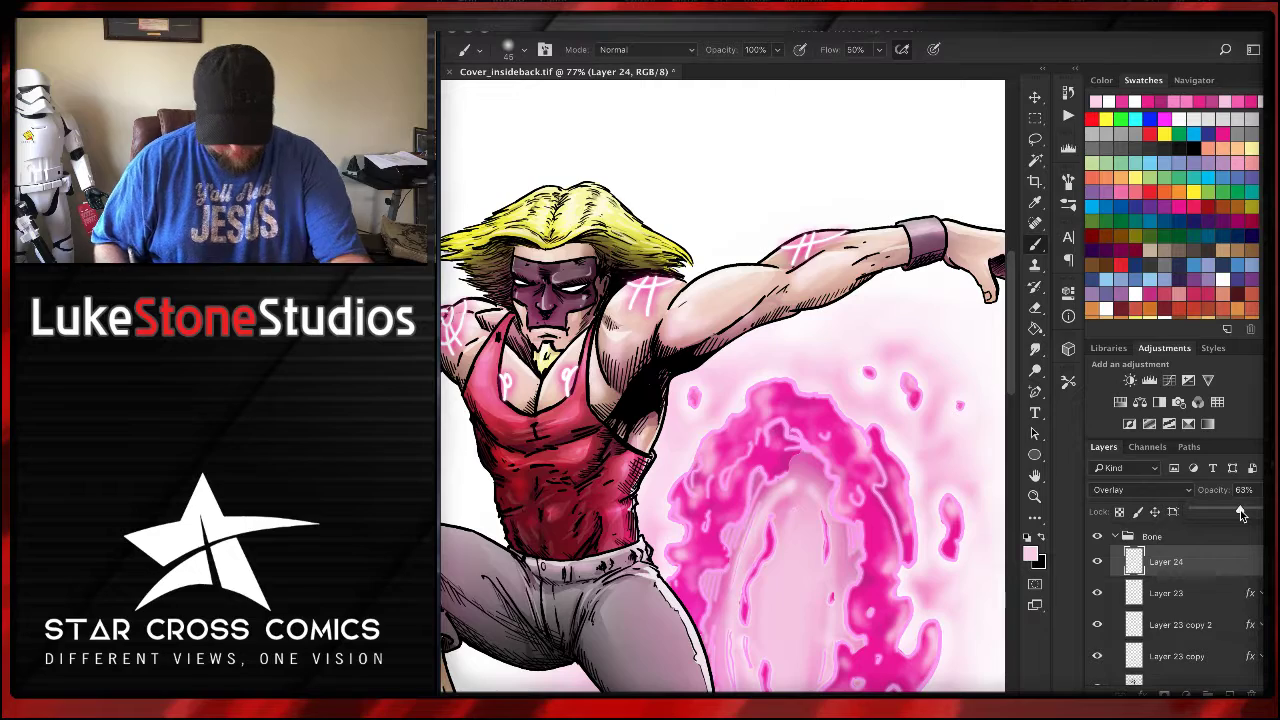
pyautogui.scroll(-4, 555, 393)
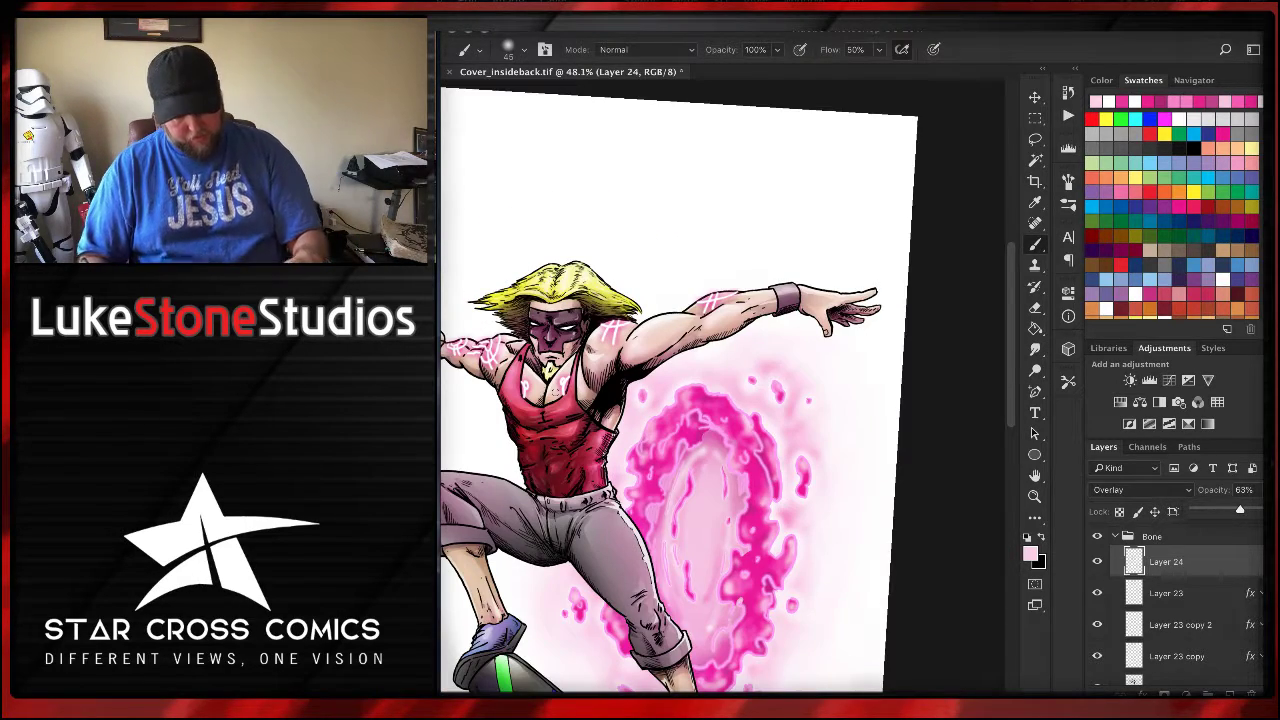
pyautogui.scroll(-2, 726, 388)
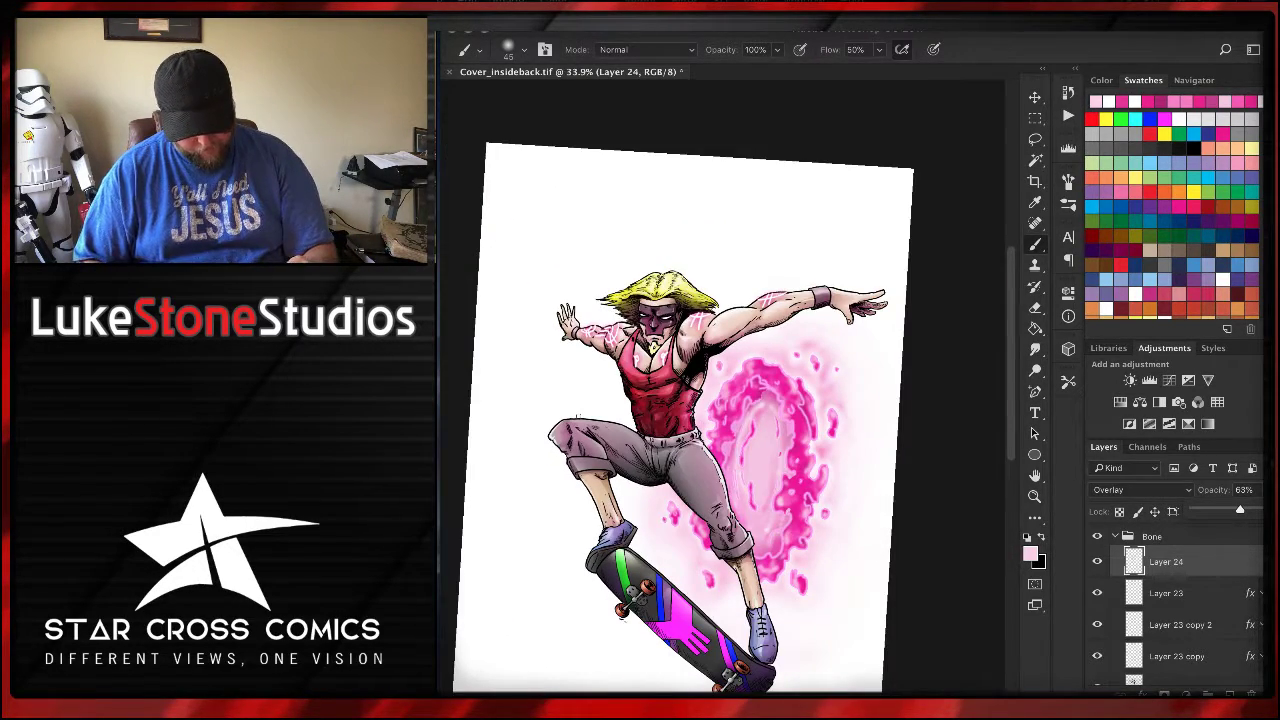
pyautogui.moveTo(635, 499); pyautogui.dragTo(603, 442)
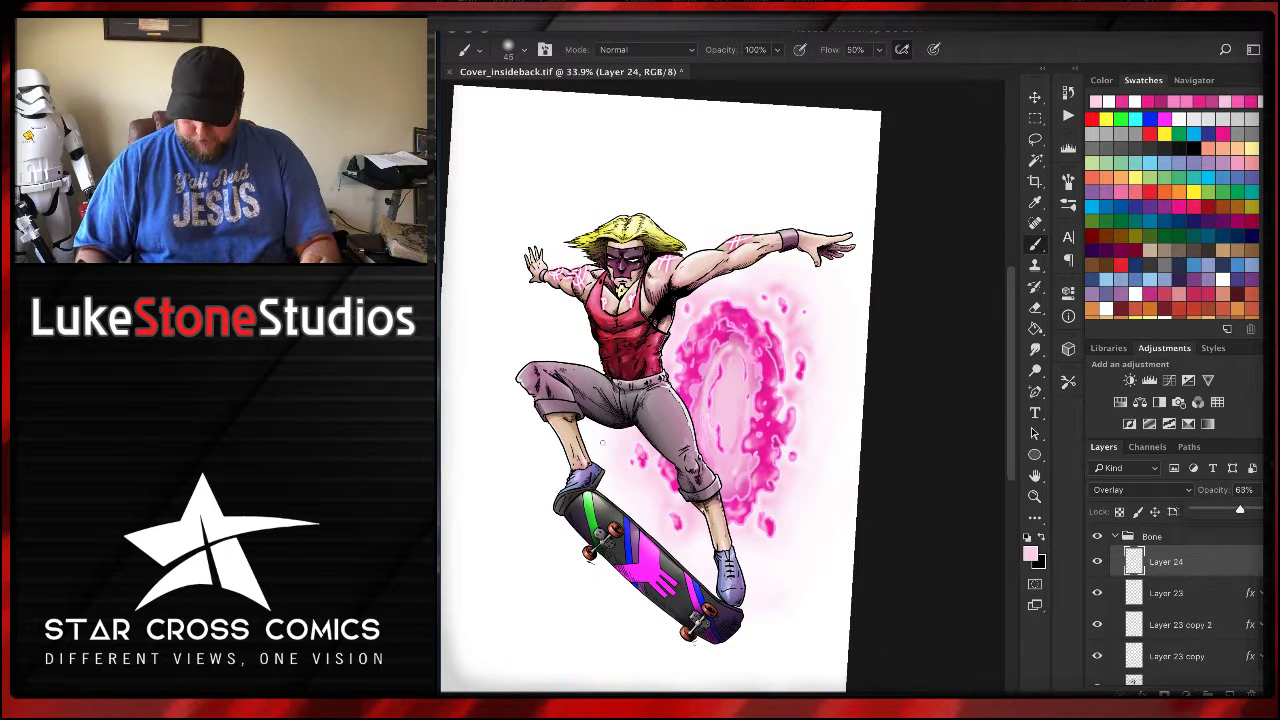
# - Add a new empty layer and place it directly beneath Layer 20, above the Link group
pyautogui.scroll(-5, 1175, 600)
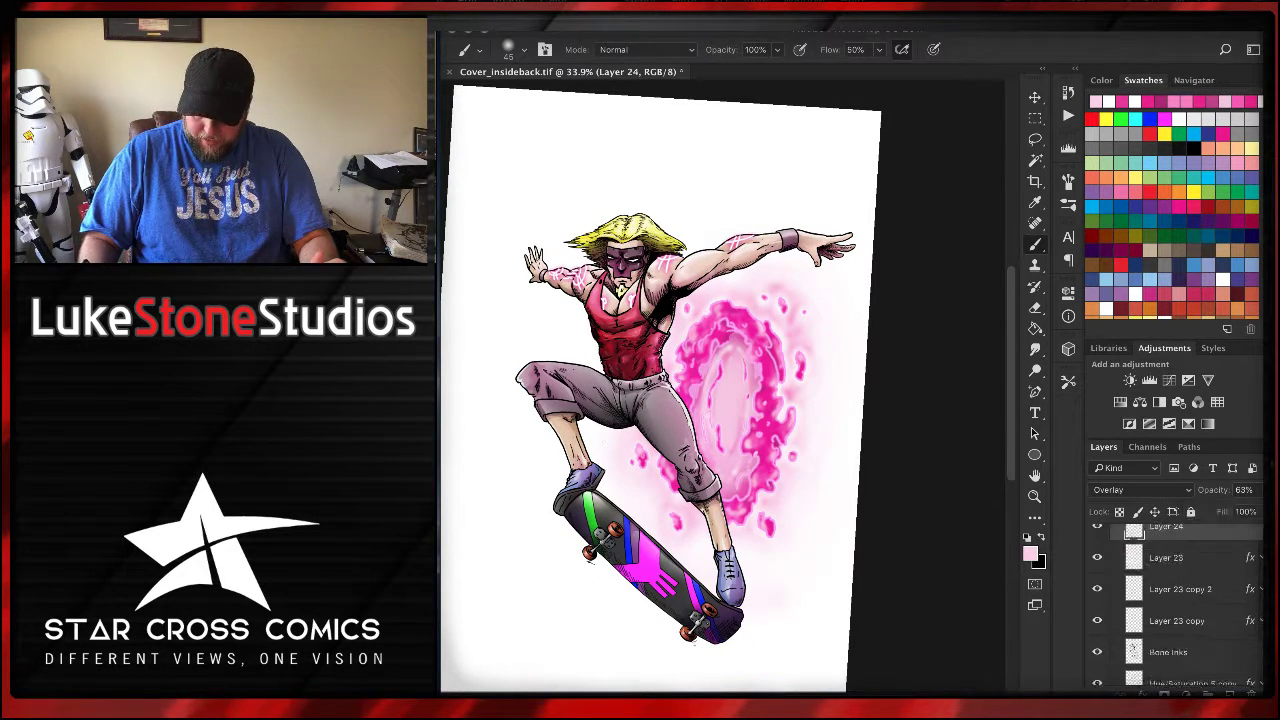
pyautogui.click(1223, 625)
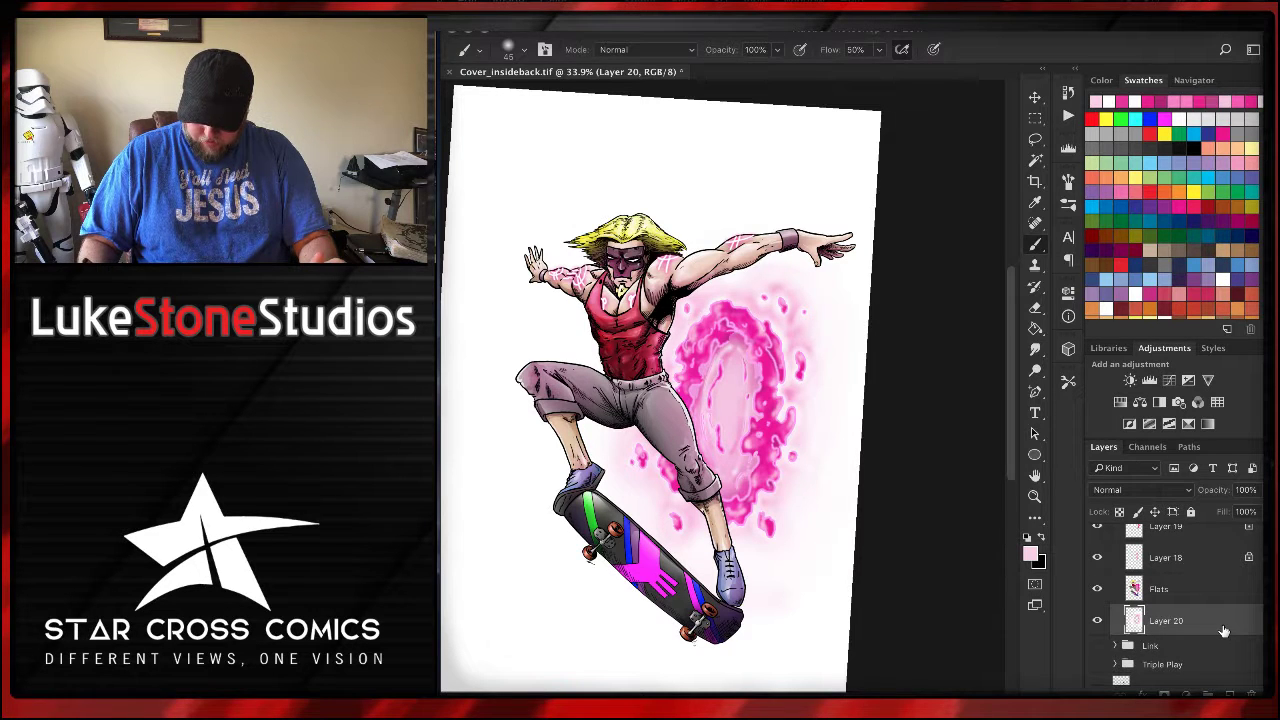
pyautogui.press('alt+shift+super+n')
pyautogui.moveTo(1223, 631); pyautogui.dragTo(1223, 664)
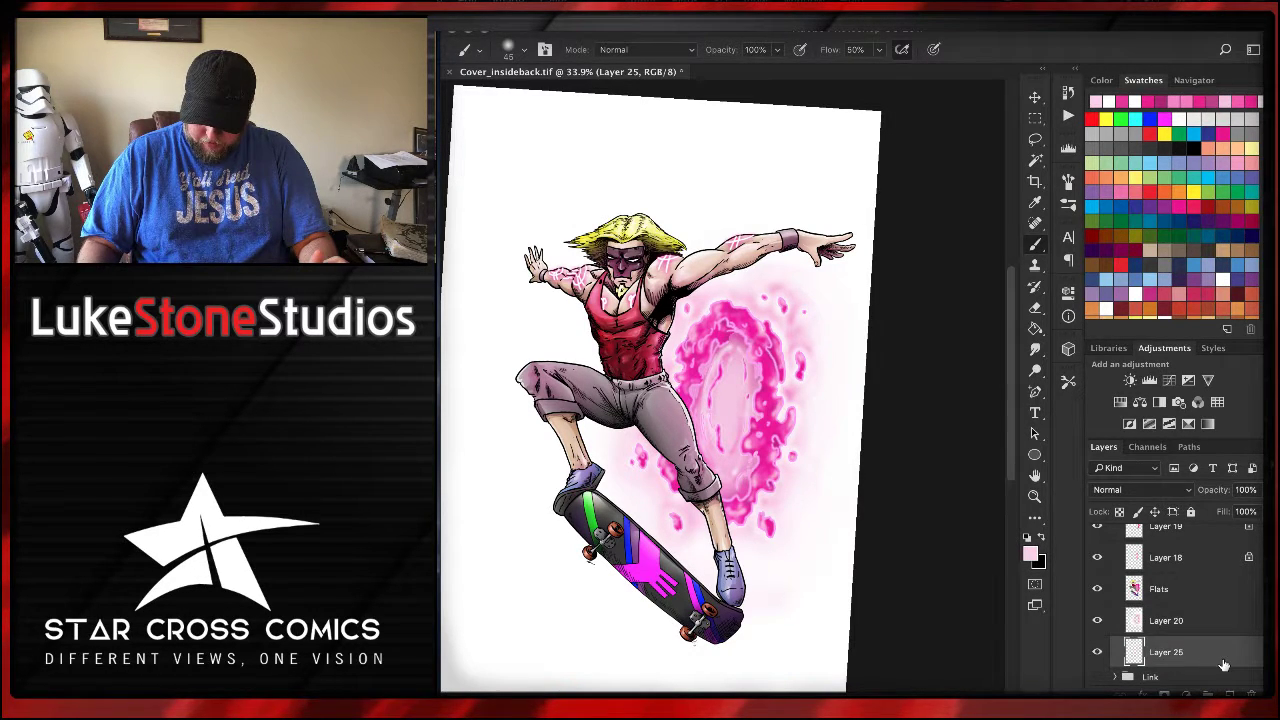
# - Restore the default black foreground and brush soft black shading behind the figure on Layer 25 with a size 600 brush
pyautogui.click(1028, 539)
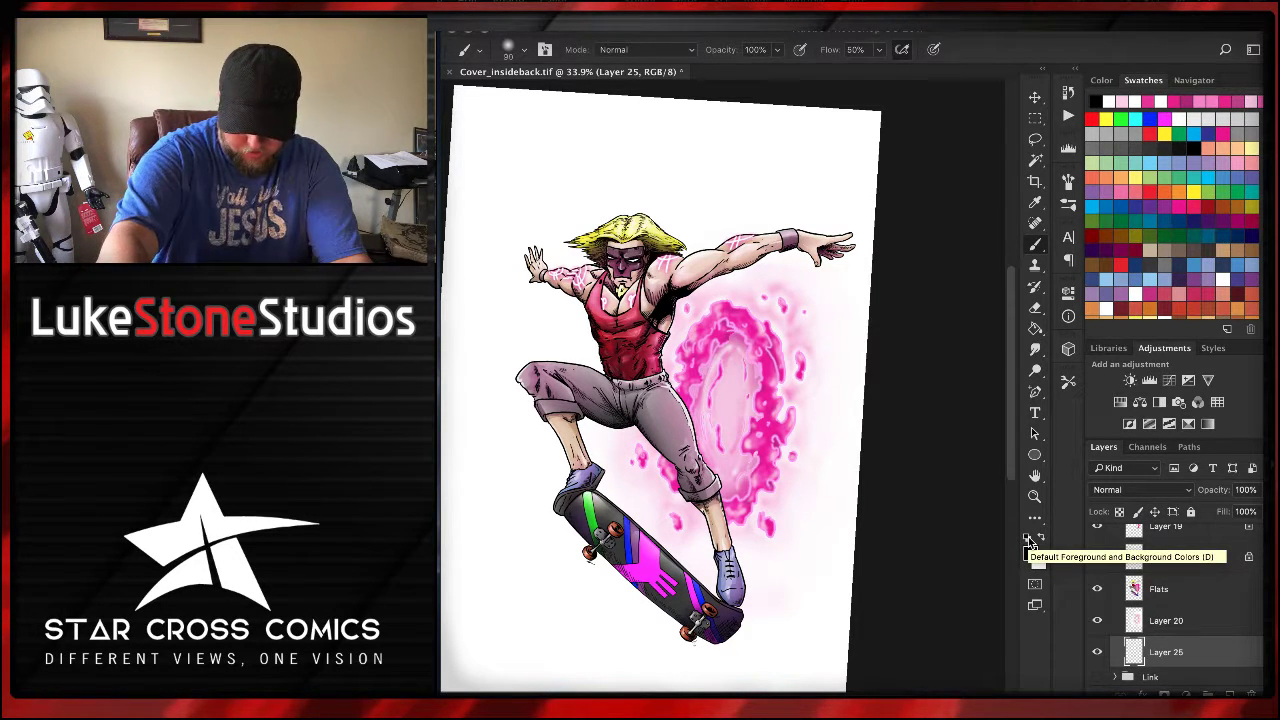
pyautogui.press(']')
pyautogui.press(']')
pyautogui.press(']')
pyautogui.press(']')
pyautogui.press(']')
pyautogui.press(']')
pyautogui.press(']')
pyautogui.press(']')
pyautogui.press(']')
pyautogui.press(']')
pyautogui.press(']')
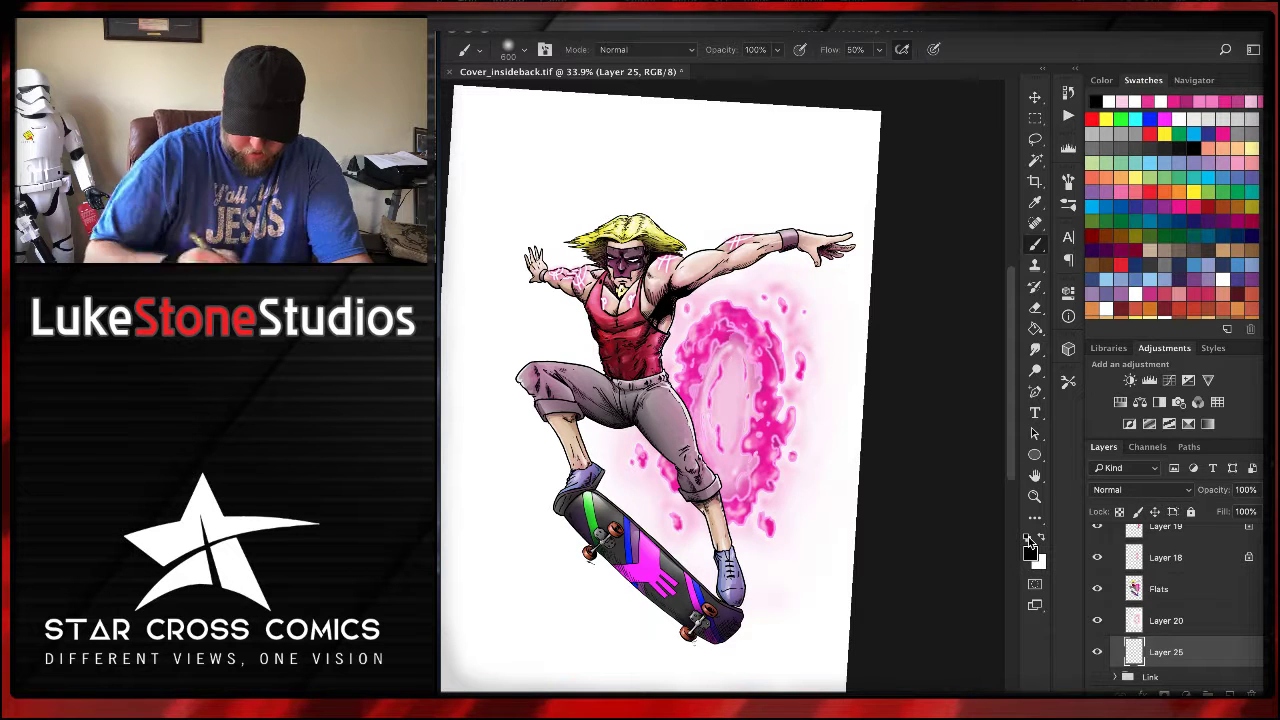
pyautogui.moveTo(741, 189)
pyautogui.mouseDown()
pyautogui.moveTo(509, 341)
pyautogui.moveTo(854, 177)
pyautogui.moveTo(599, 330)
pyautogui.moveTo(694, 315)
pyautogui.moveTo(753, 280)
pyautogui.moveTo(610, 401)
pyautogui.mouseUp()
# - Enlarge the brush to size 2400 and brush broad soft black shading on Layer 25 around the figure and portal
pyautogui.press(']')
pyautogui.press(']')
pyautogui.press(']')
pyautogui.press(']')
pyautogui.press(']')
pyautogui.press(']')
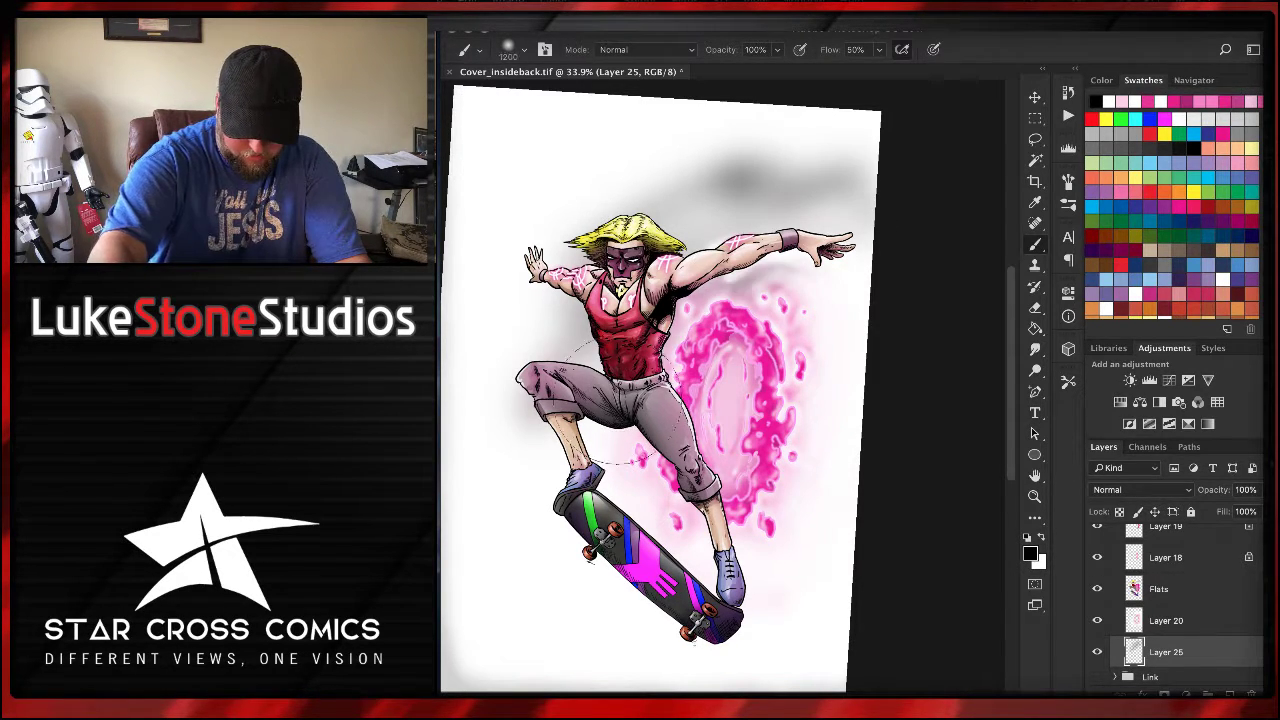
pyautogui.press(']')
pyautogui.press(']')
pyautogui.press(']')
pyautogui.press(']')
pyautogui.press(']')
pyautogui.press(']')
pyautogui.press(']')
pyautogui.press(']')
pyautogui.press(']')
pyautogui.press(']')
pyautogui.press(']')
pyautogui.press(']')
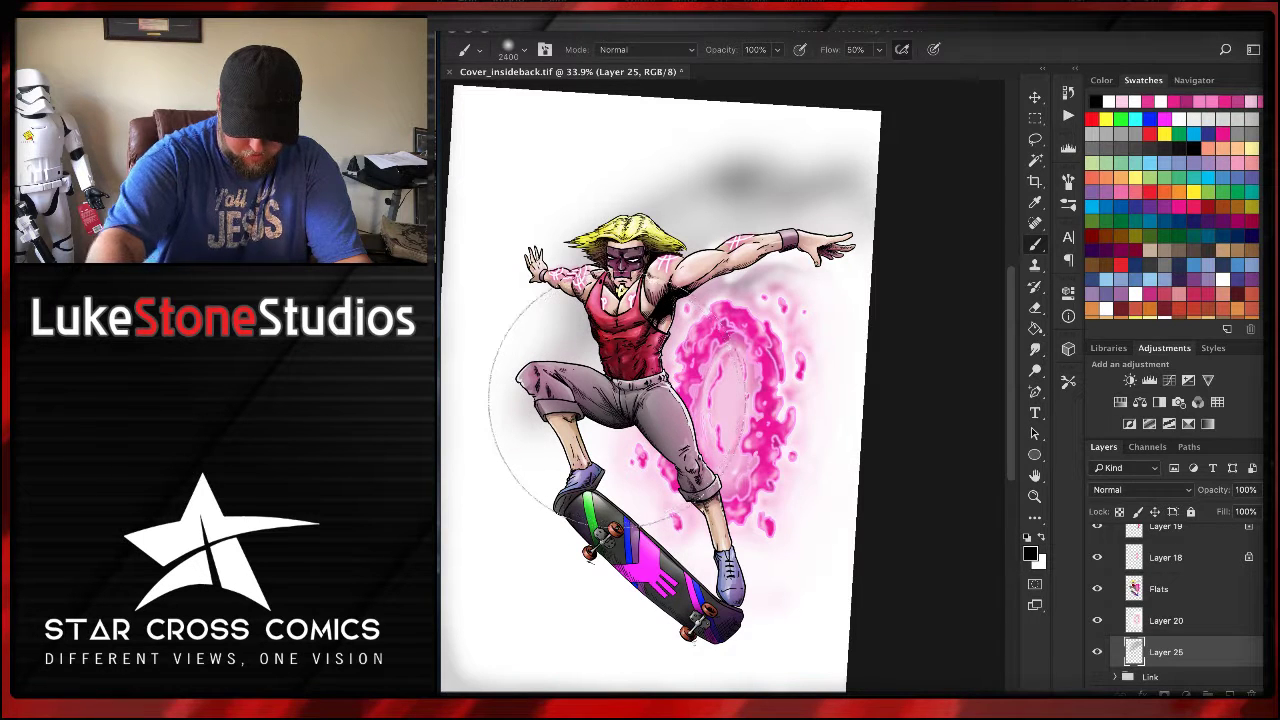
pyautogui.moveTo(617, 401)
pyautogui.mouseDown()
pyautogui.moveTo(842, 247)
pyautogui.moveTo(652, 331)
pyautogui.moveTo(670, 539)
pyautogui.moveTo(762, 537)
pyautogui.moveTo(857, 486)
pyautogui.mouseUp()
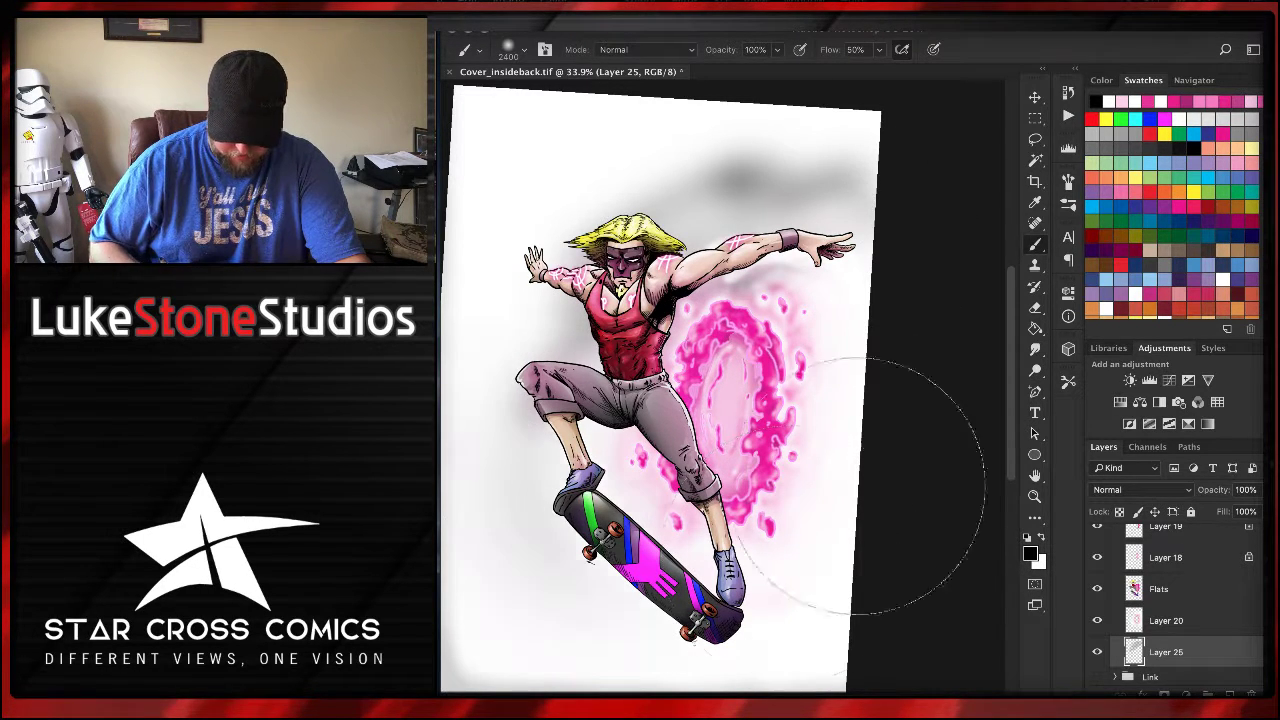
pyautogui.moveTo(857, 257); pyautogui.dragTo(857, 280)
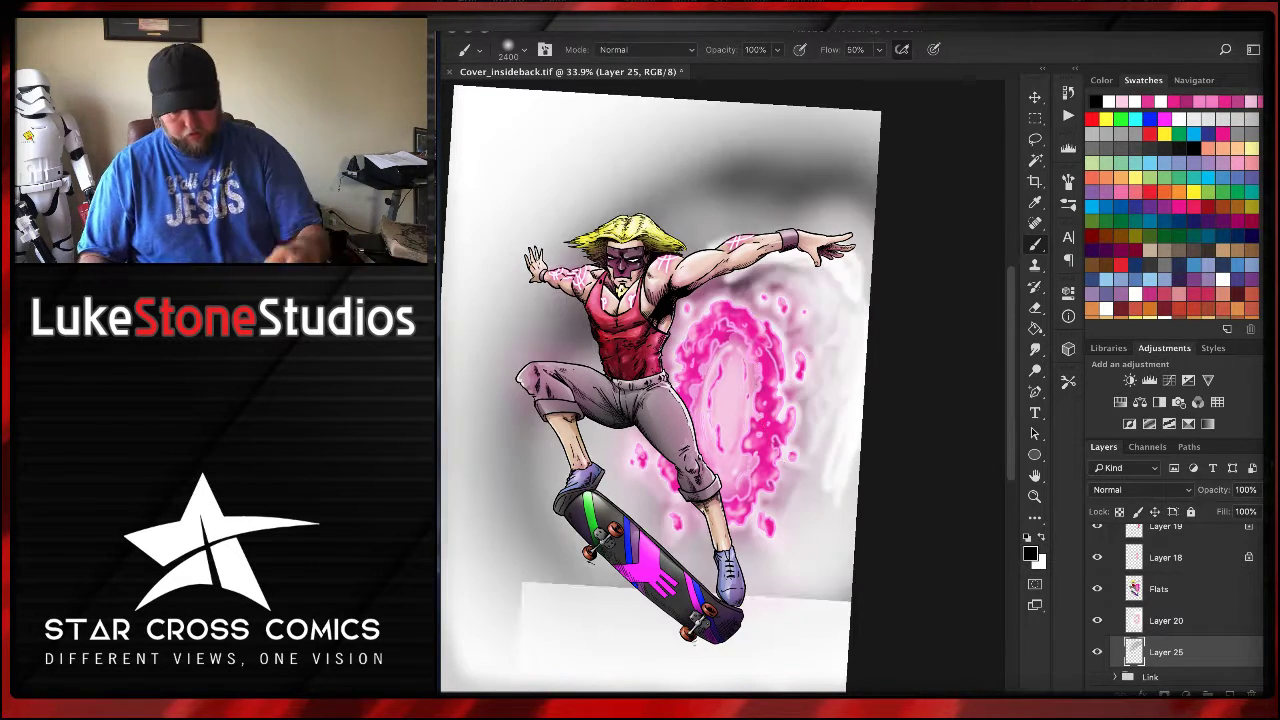
# - Lower Layer 25's opacity to 27% and check the background shading against the figure and portal
pyautogui.press('super+minus')
pyautogui.press('super+minus')
pyautogui.scroll(-2, 573, 431)
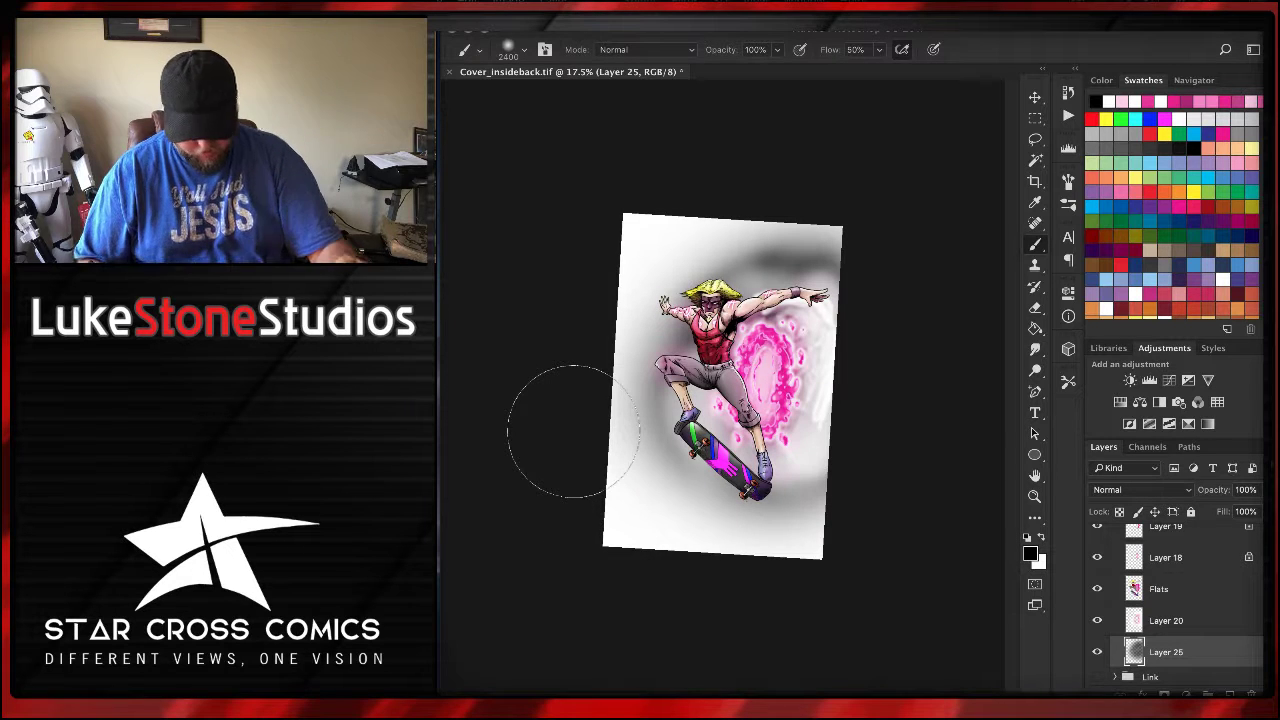
pyautogui.click(1257, 490)
pyautogui.moveTo(1258, 512); pyautogui.dragTo(1214, 515)
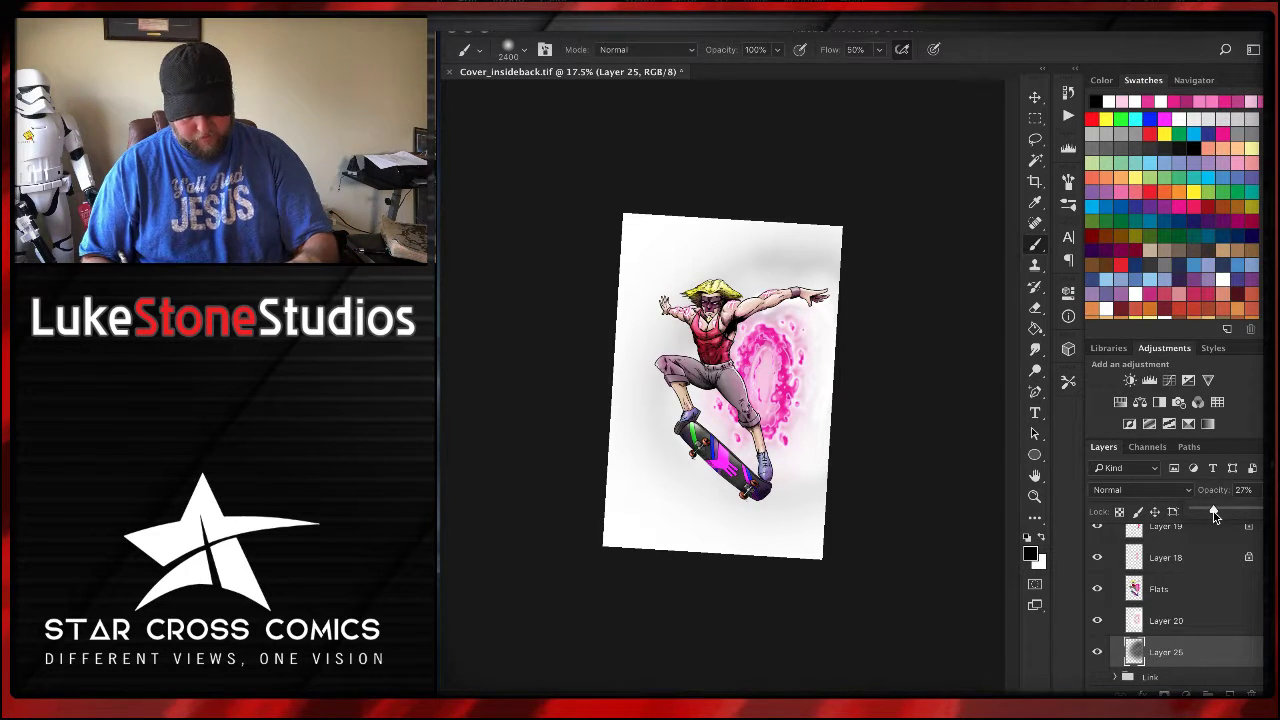
pyautogui.scroll(-3, 655, 355)
pyautogui.scroll(4, 655, 355)
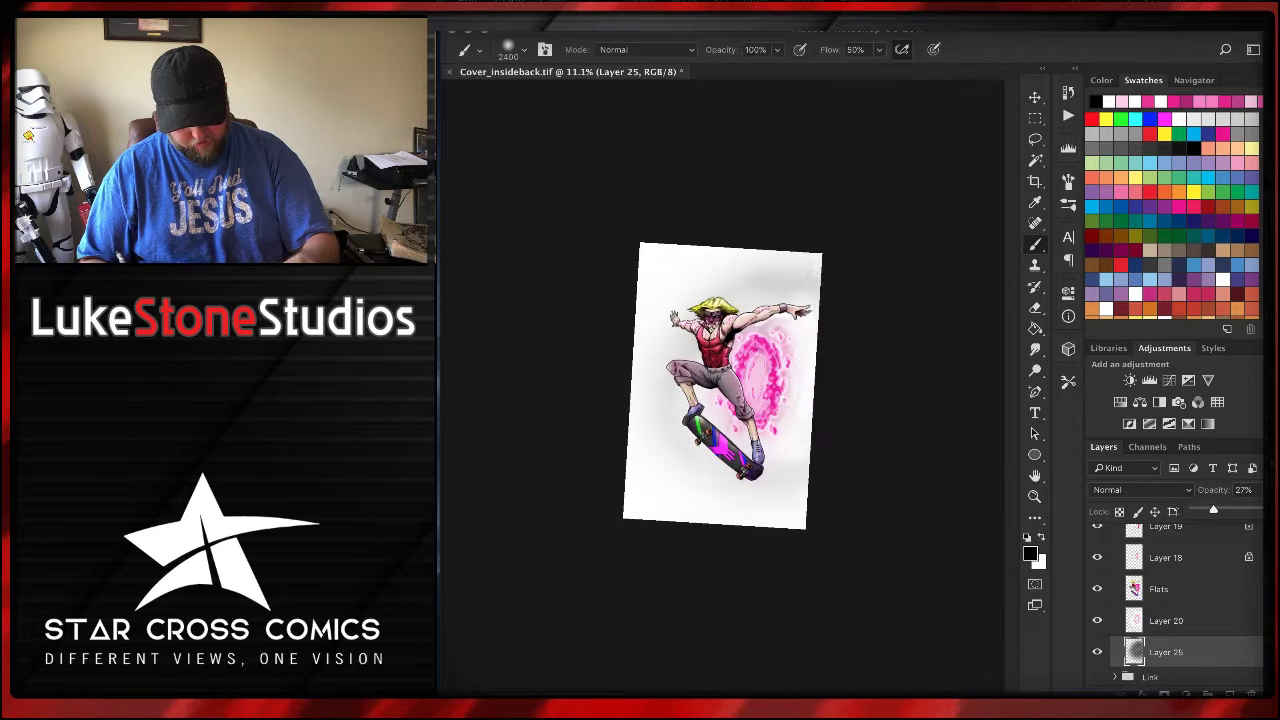
pyautogui.scroll(3, 655, 389)
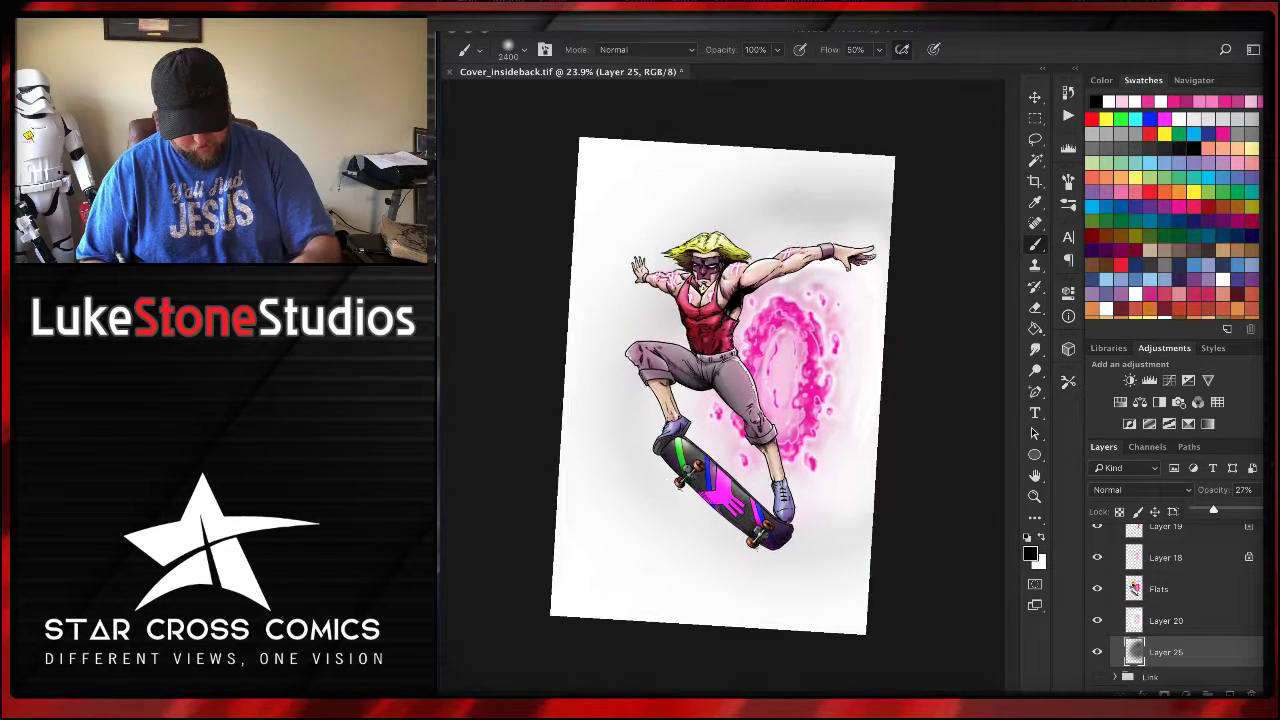
pyautogui.hscroll(3, 650, 385)
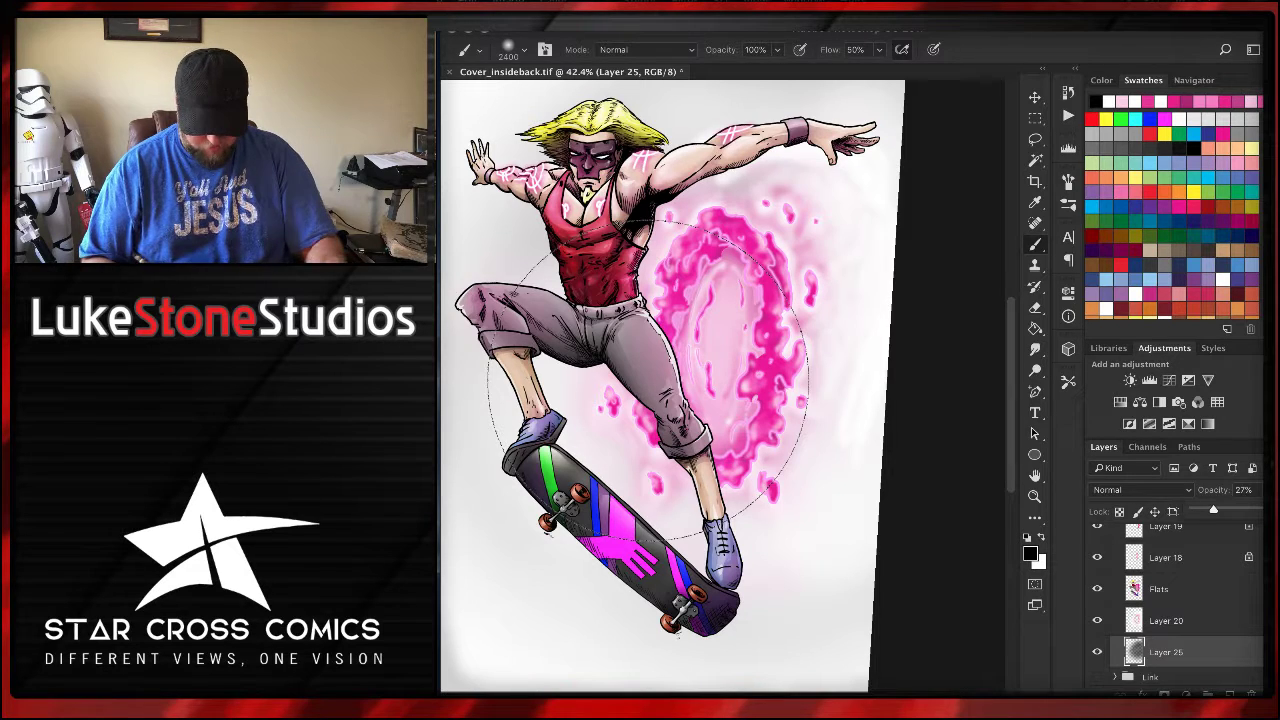
# - Restore Layer 25's opacity to 100% and brush heavy soft black shading below the skateboard, in the page's lower-right corner
pyautogui.scroll(-3, 650, 380)
pyautogui.hscroll(2, 650, 380)
pyautogui.scroll(-3, 650, 400)
pyautogui.hscroll(3, 650, 400)
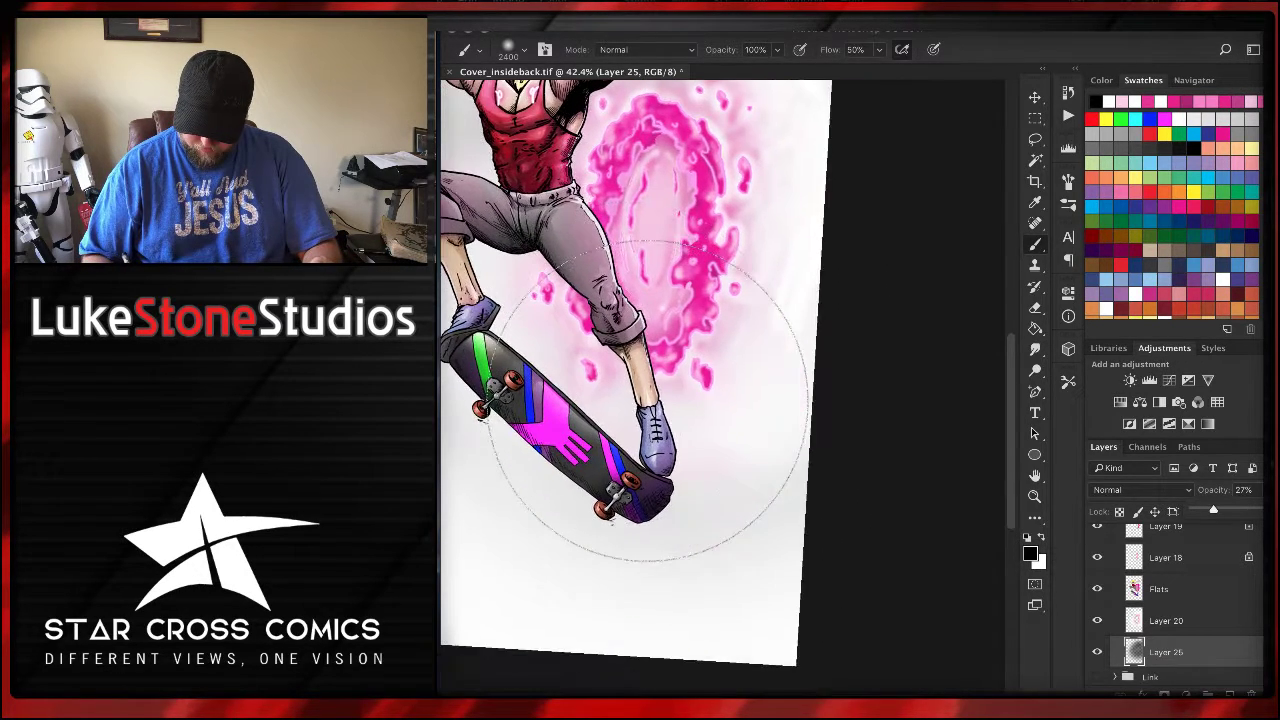
pyautogui.moveTo(1215, 510); pyautogui.dragTo(1262, 510)
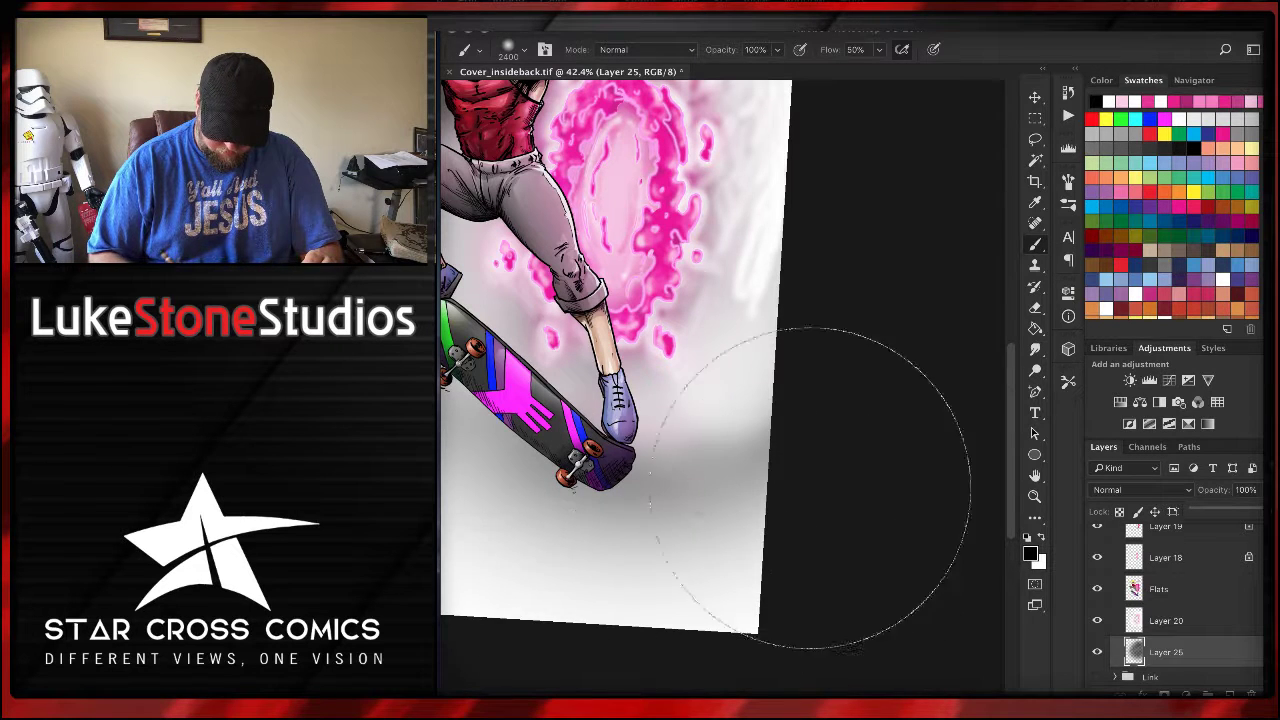
pyautogui.moveTo(650, 590)
pyautogui.mouseDown()
pyautogui.moveTo(861, 422)
pyautogui.moveTo(675, 587)
pyautogui.moveTo(585, 590)
pyautogui.mouseUp()
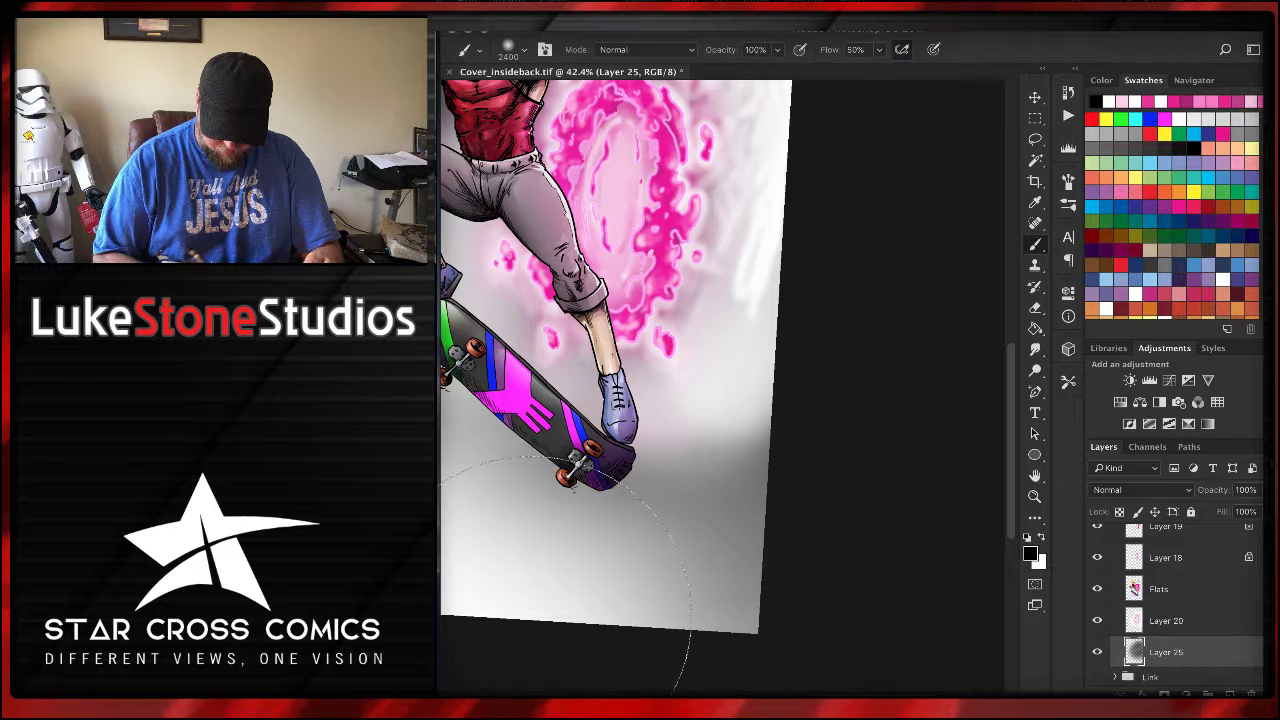
pyautogui.moveTo(686, 529)
pyautogui.mouseDown()
pyautogui.moveTo(660, 581)
pyautogui.moveTo(803, 507)
pyautogui.moveTo(576, 615)
pyautogui.moveTo(861, 426)
pyautogui.mouseUp()
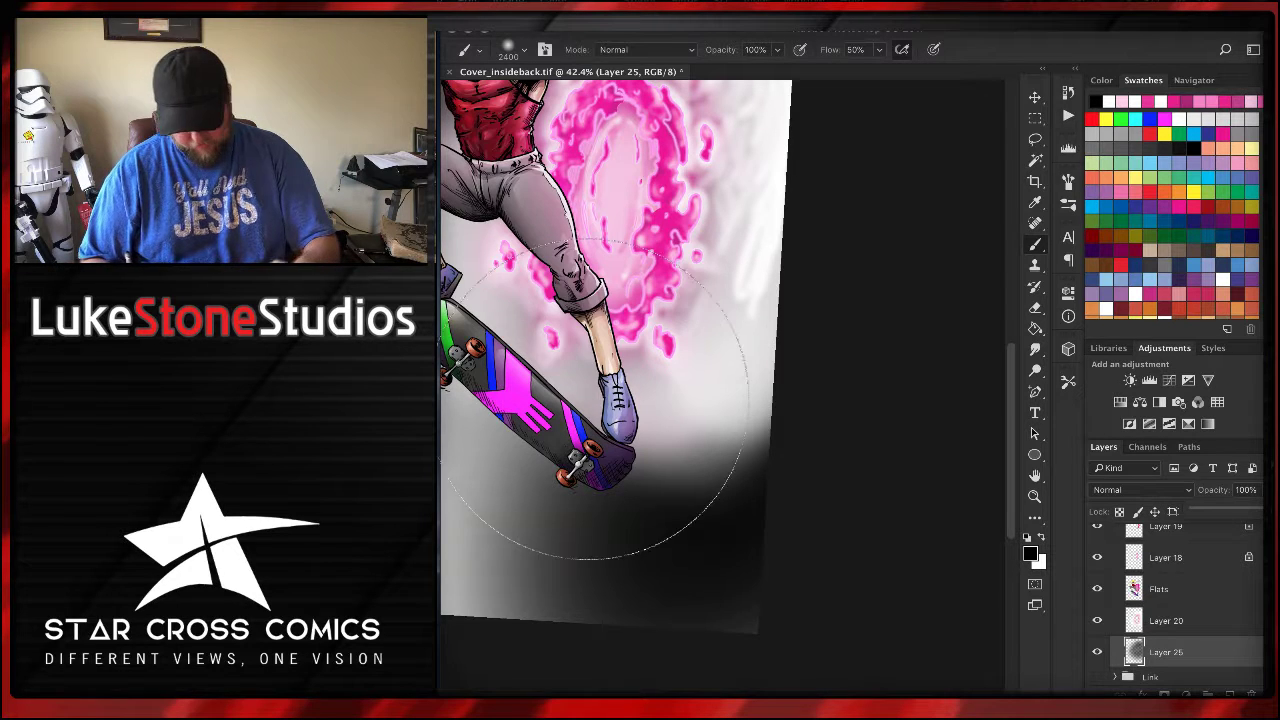
# - Reduce Layer 25's opacity to 16% and check the soft shading against the whole figure and portal
pyautogui.keyDown('alt'); pyautogui.scroll(-3, 588, 398); pyautogui.keyUp('alt')
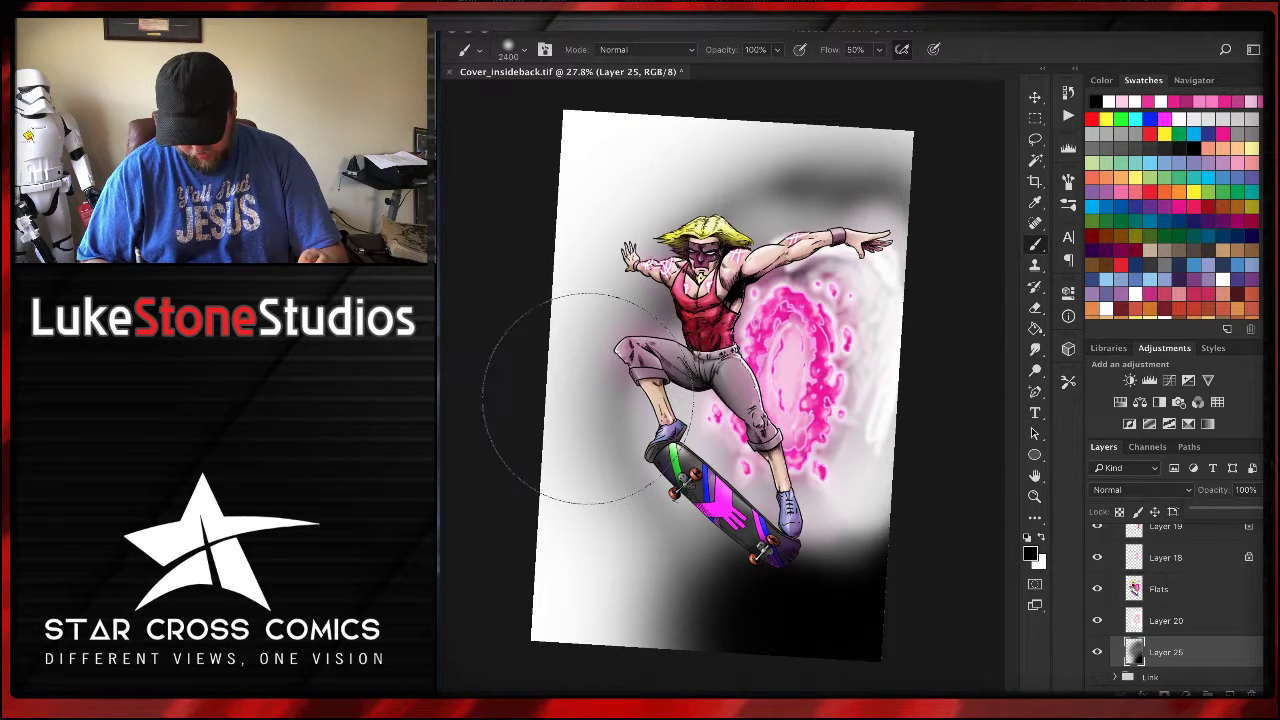
pyautogui.moveTo(1259, 511); pyautogui.dragTo(1203, 514)
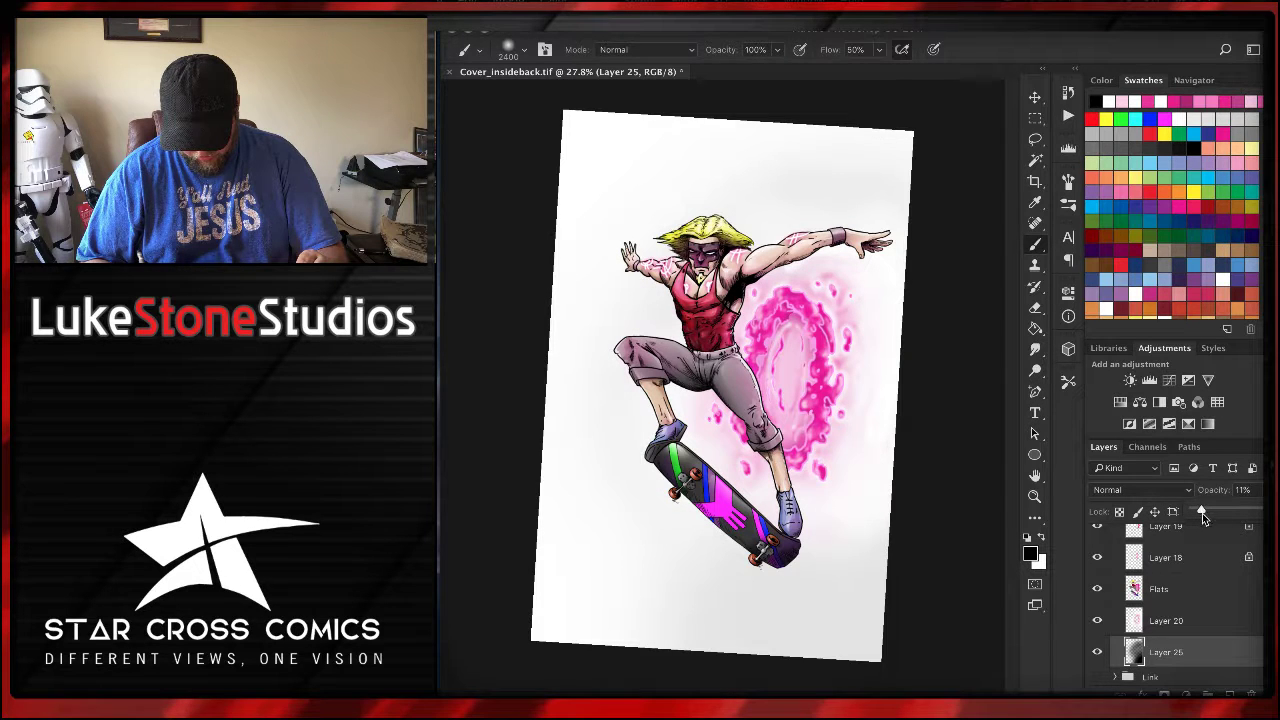
pyautogui.moveTo(1204, 517); pyautogui.dragTo(1206, 513)
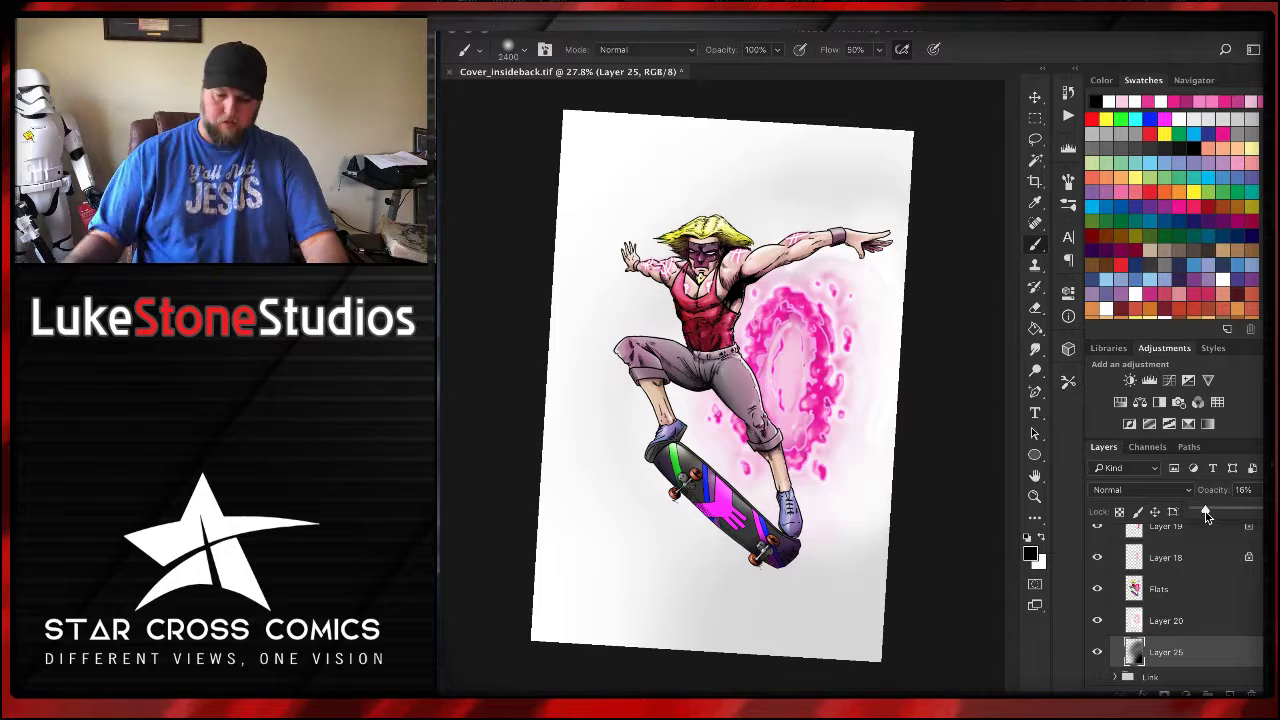
pyautogui.scroll(3, 675, 355)
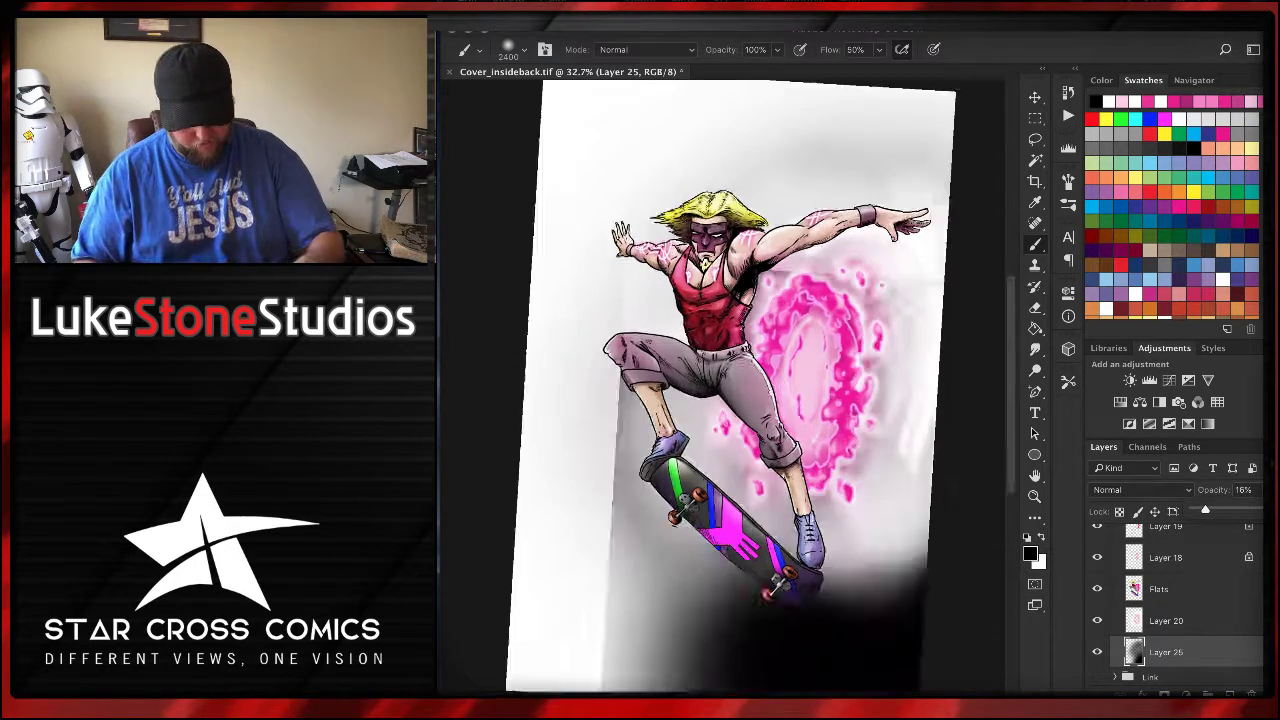
pyautogui.scroll(2, 676, 355)
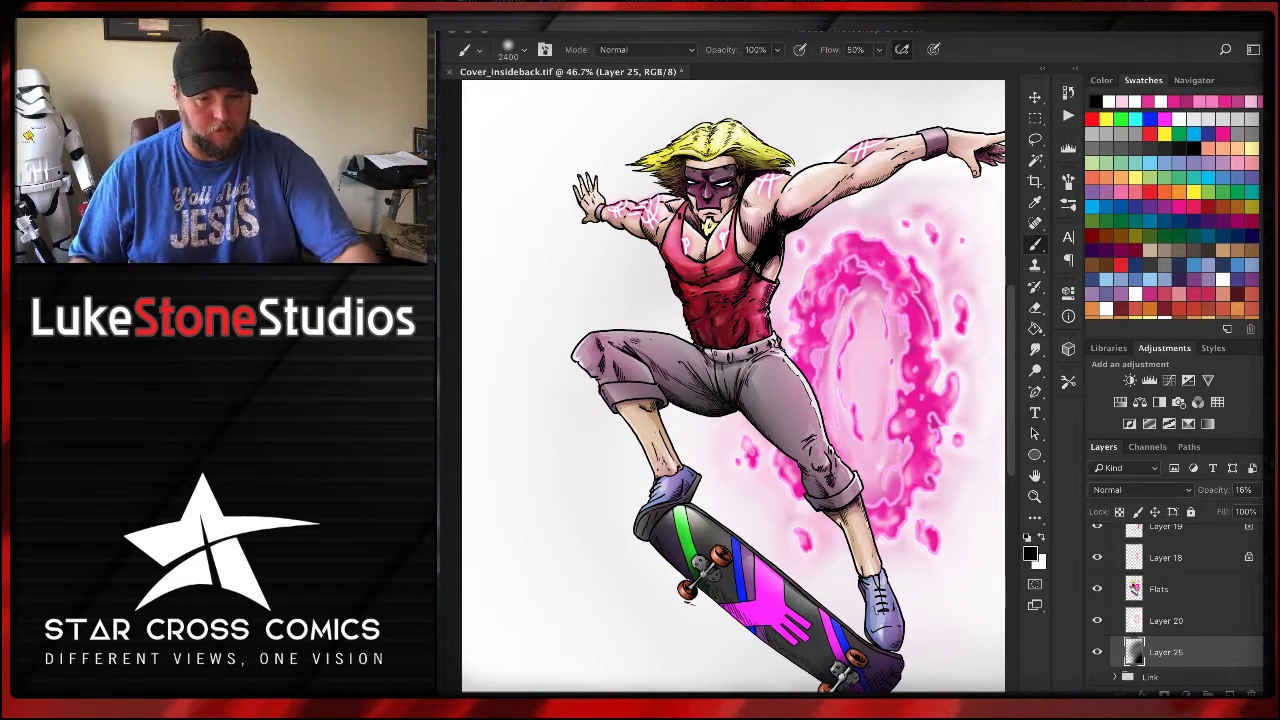
pyautogui.hscroll(3, 710, 341)
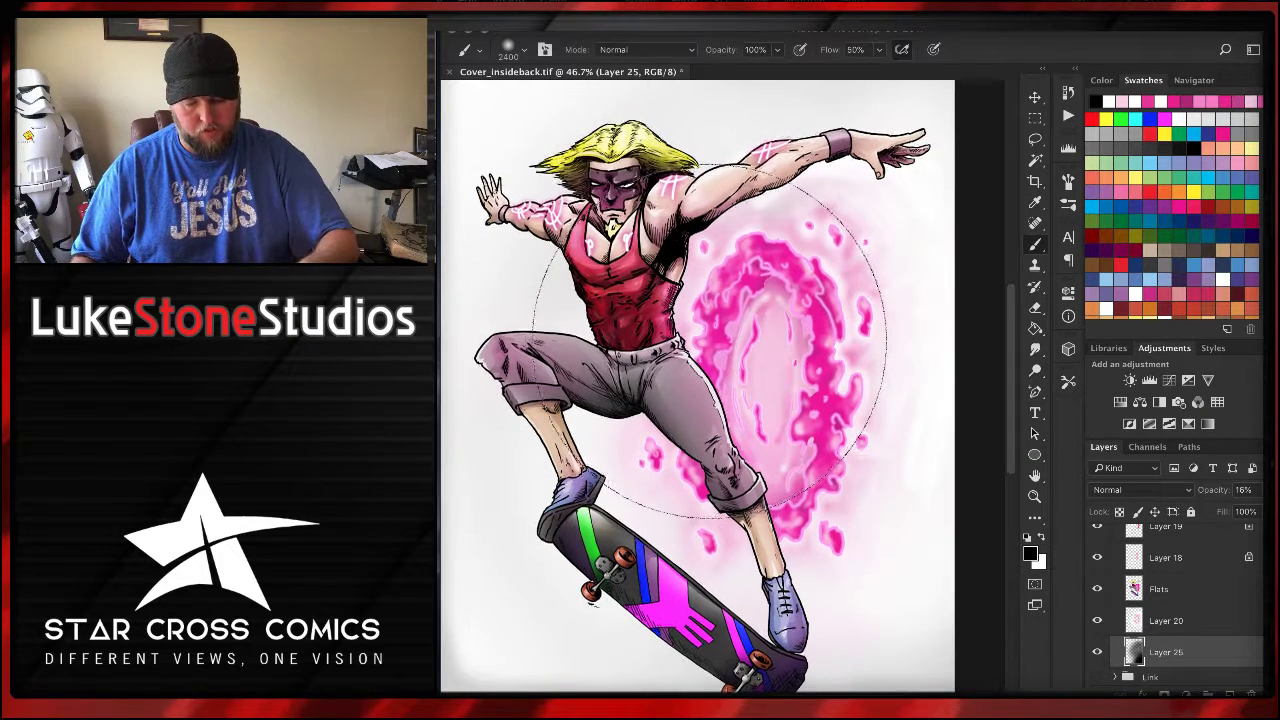
pyautogui.hscroll(1, 710, 343)
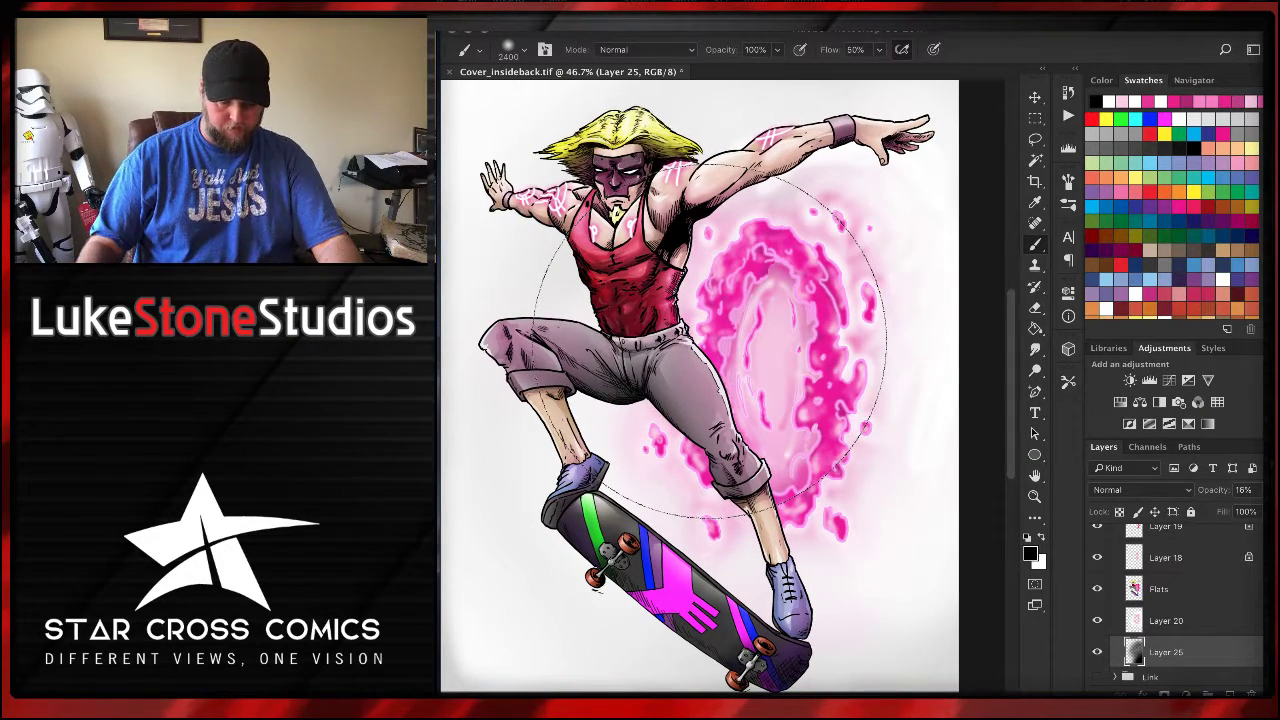